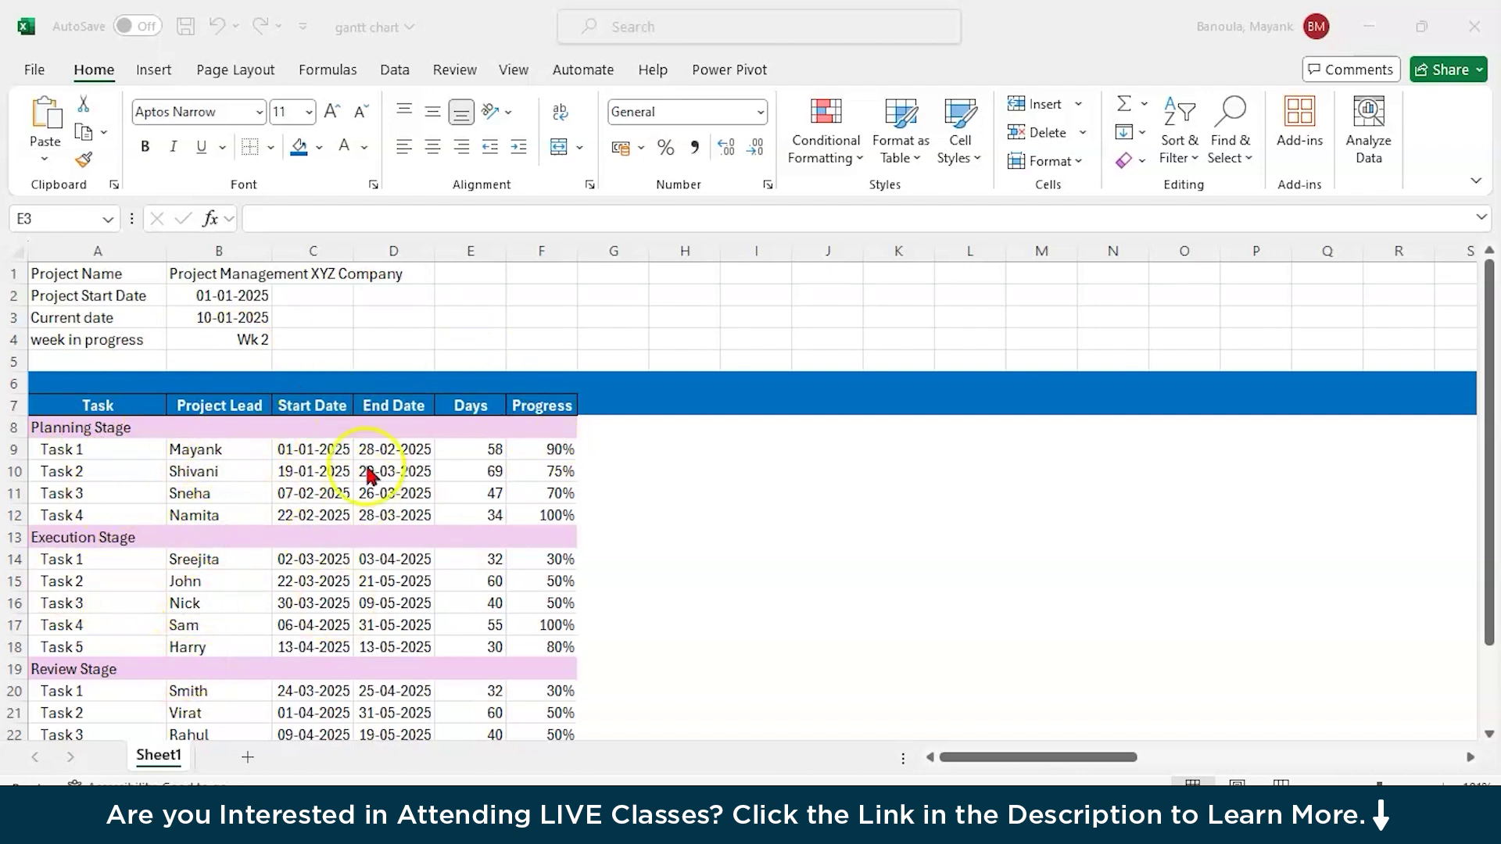
Step: Inspect Task 1's Days formula, Progress value and Start Date formats without changing anything
{"action": "left_click", "coordinate": [487, 454]}
{"action": "left_click", "coordinate": [474, 452]}
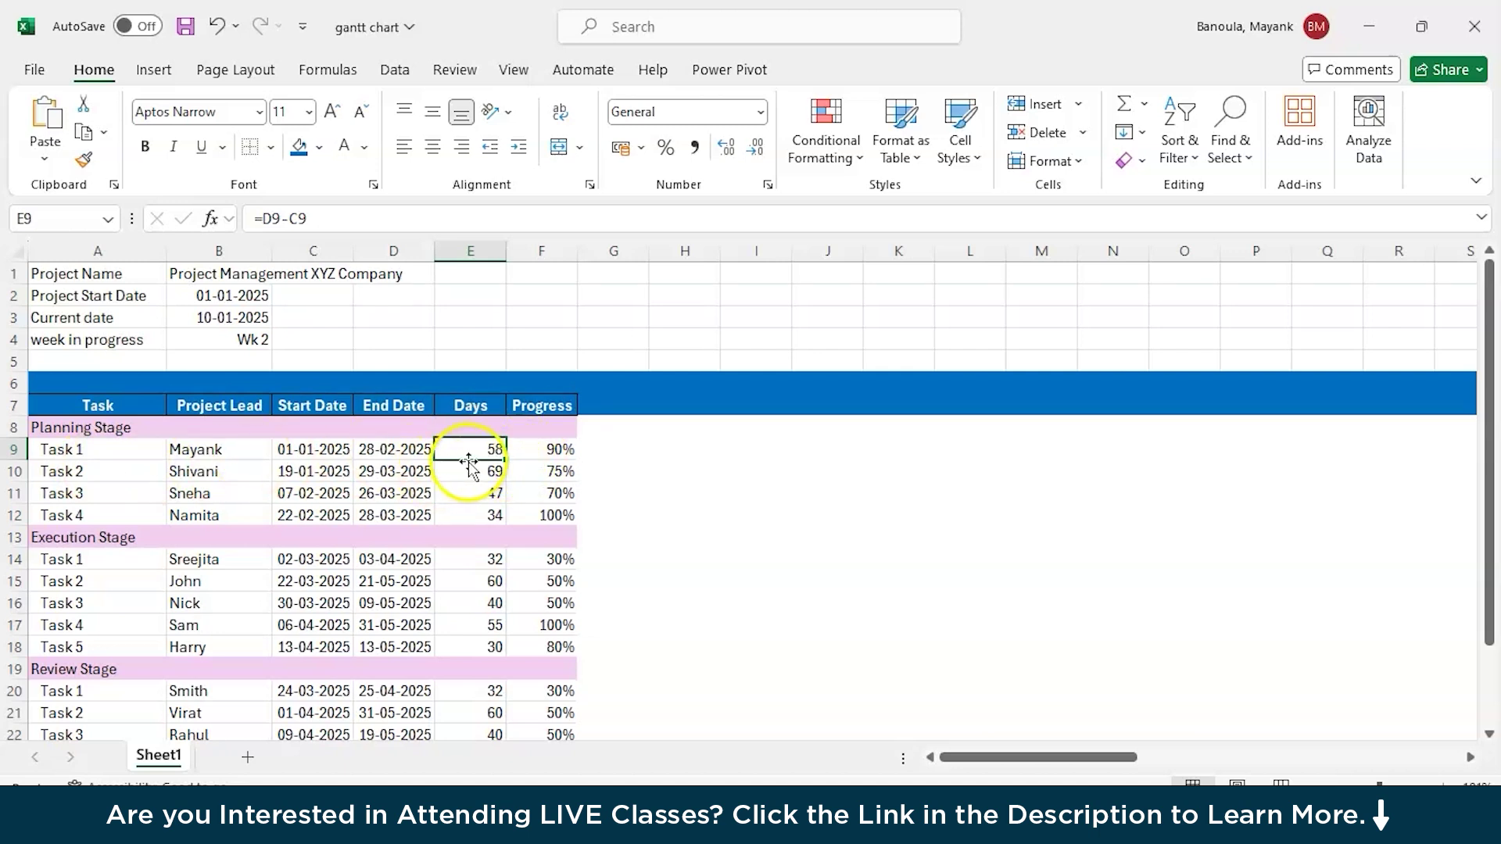
{"action": "left_click", "coordinate": [555, 452]}
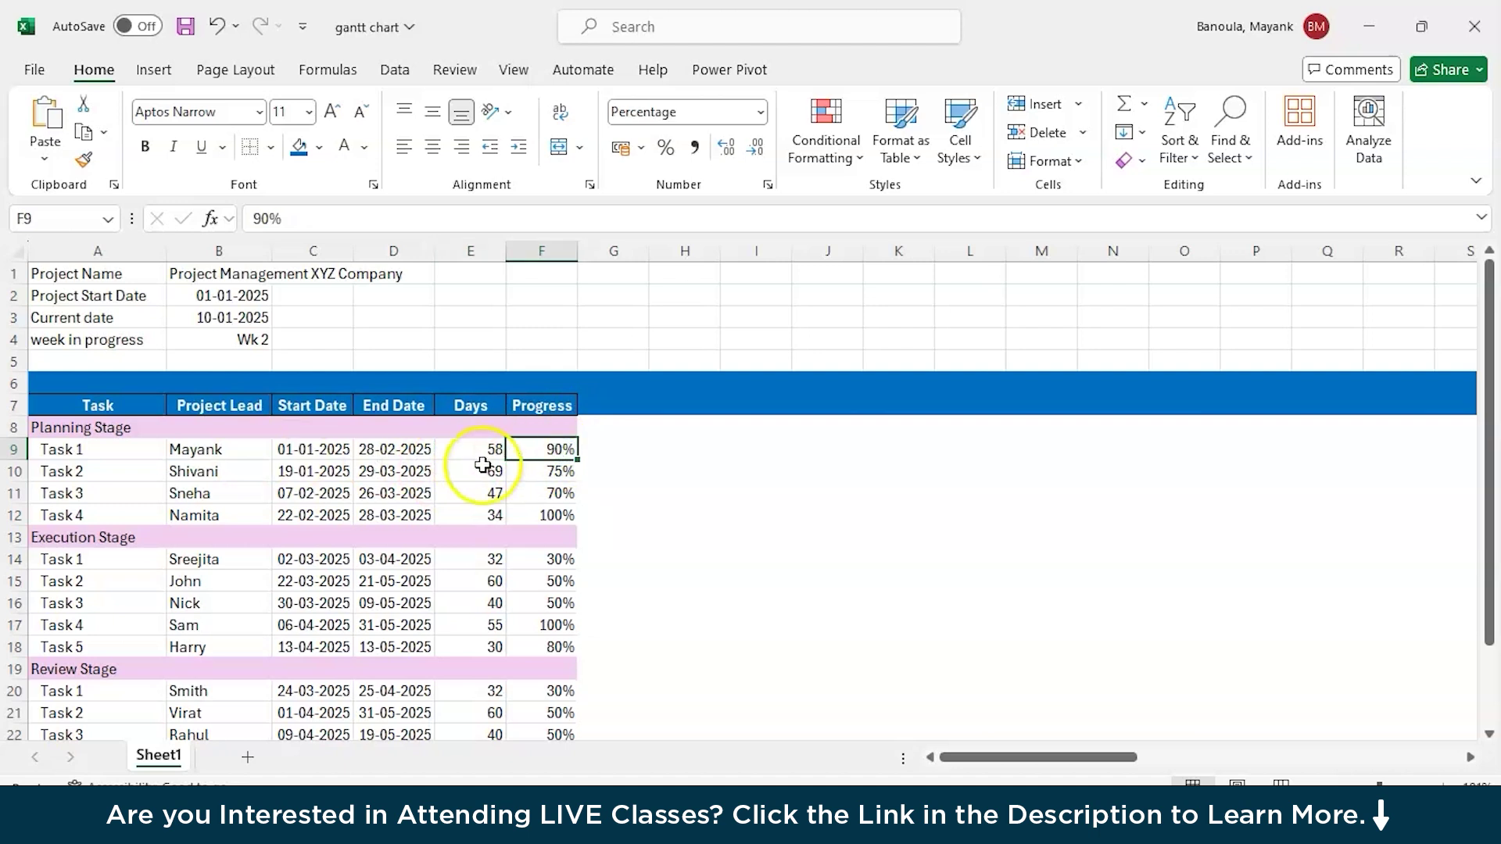
{"action": "left_click", "coordinate": [325, 456]}
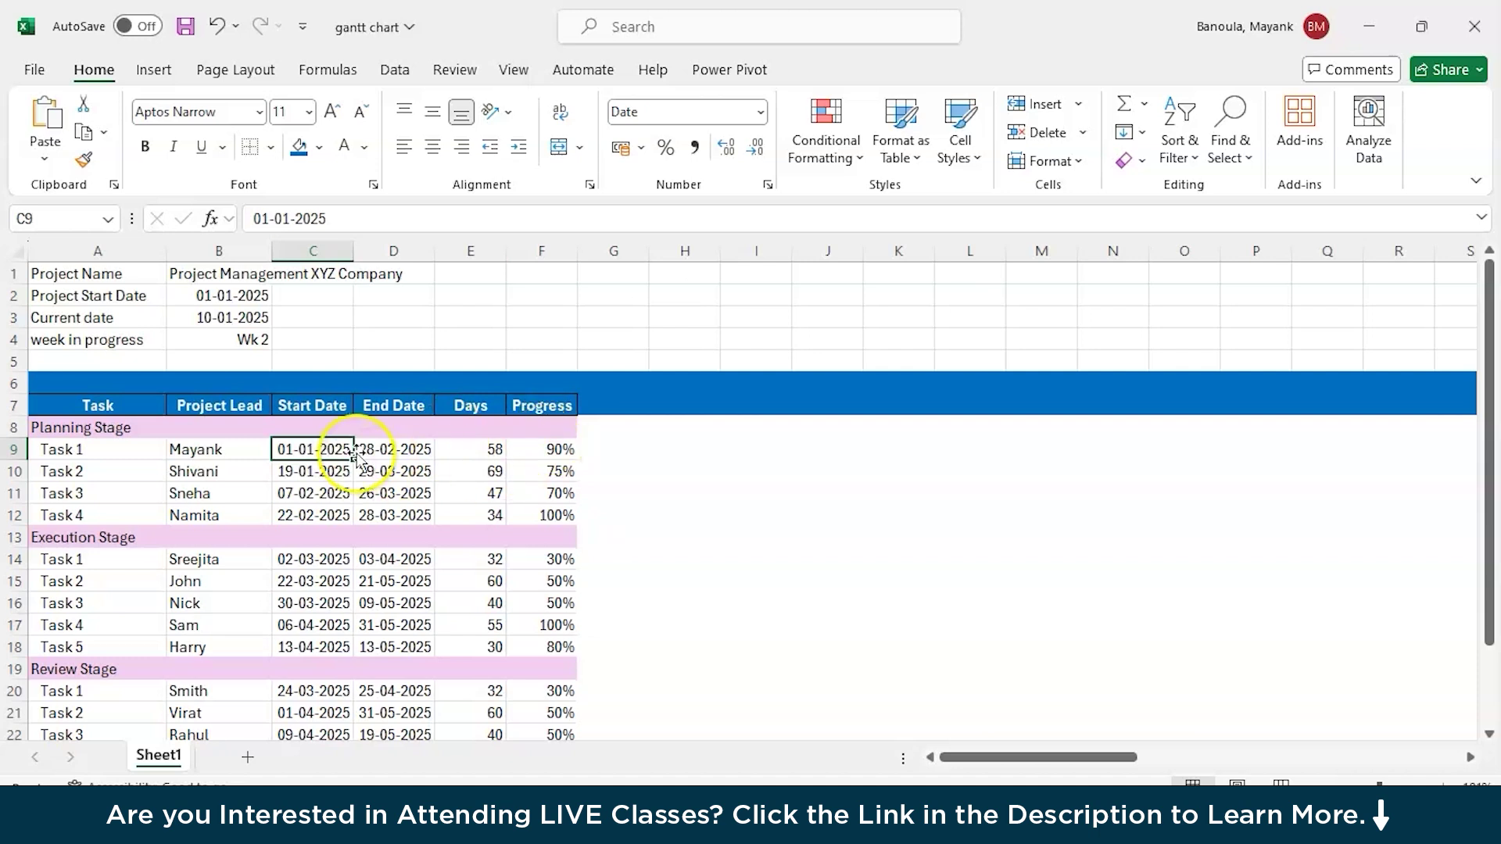
{"action": "left_click", "coordinate": [760, 111]}
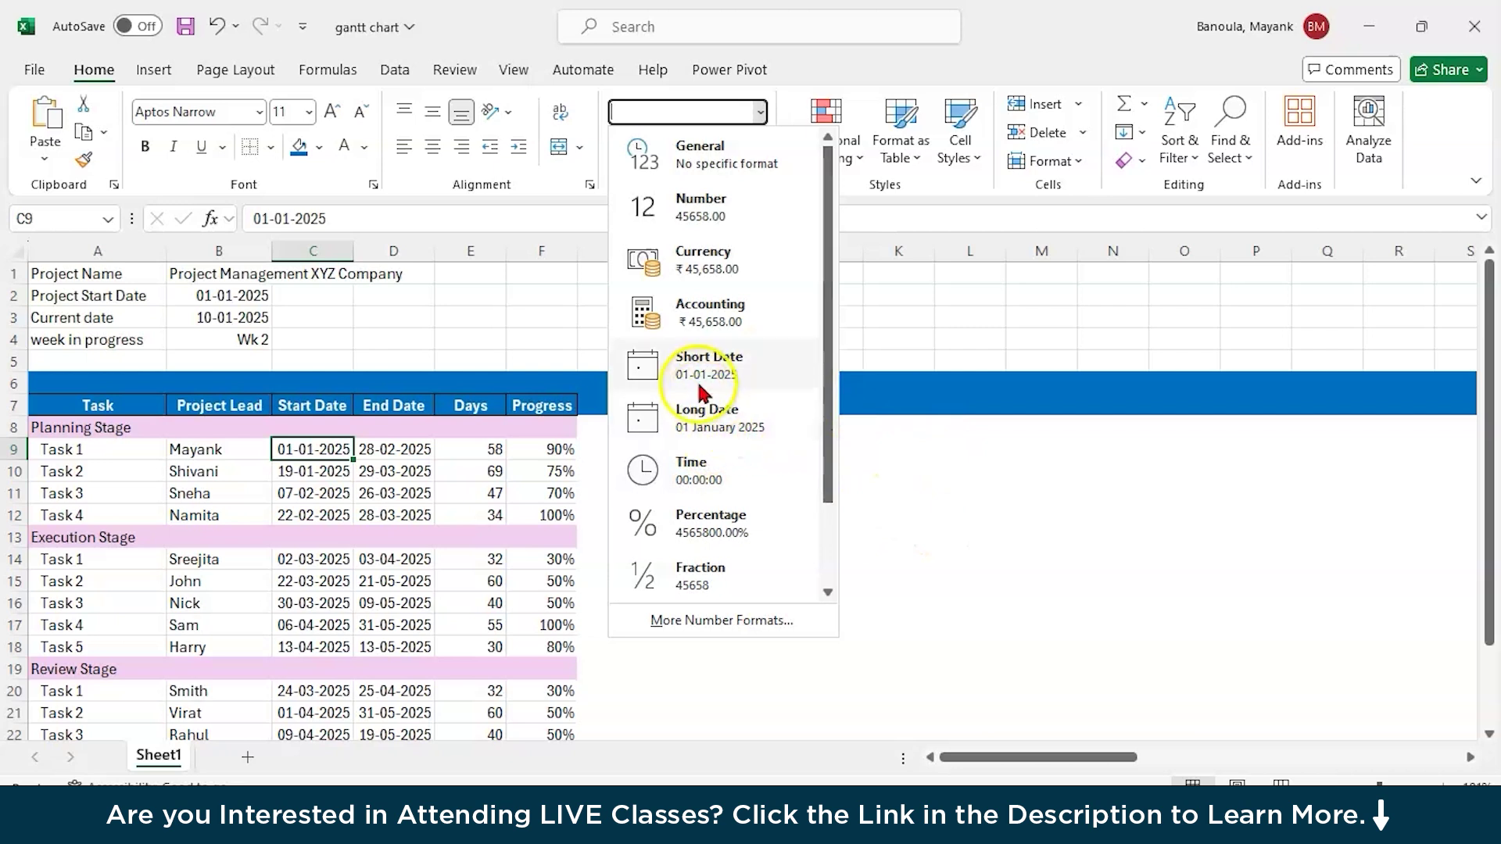
{"action": "left_click", "coordinate": [897, 551]}
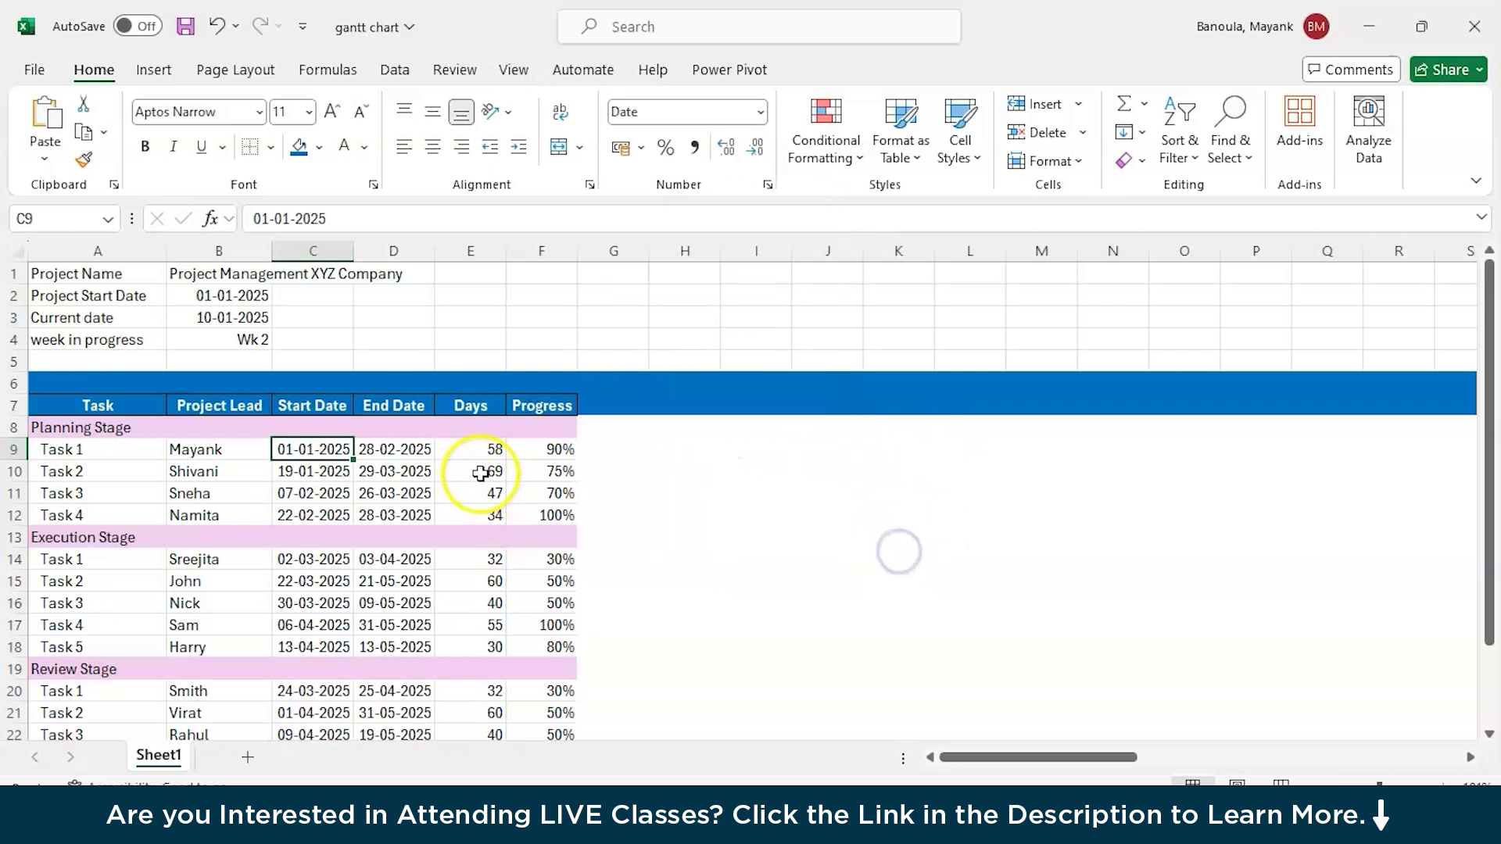
{"action": "left_click", "coordinate": [549, 446]}
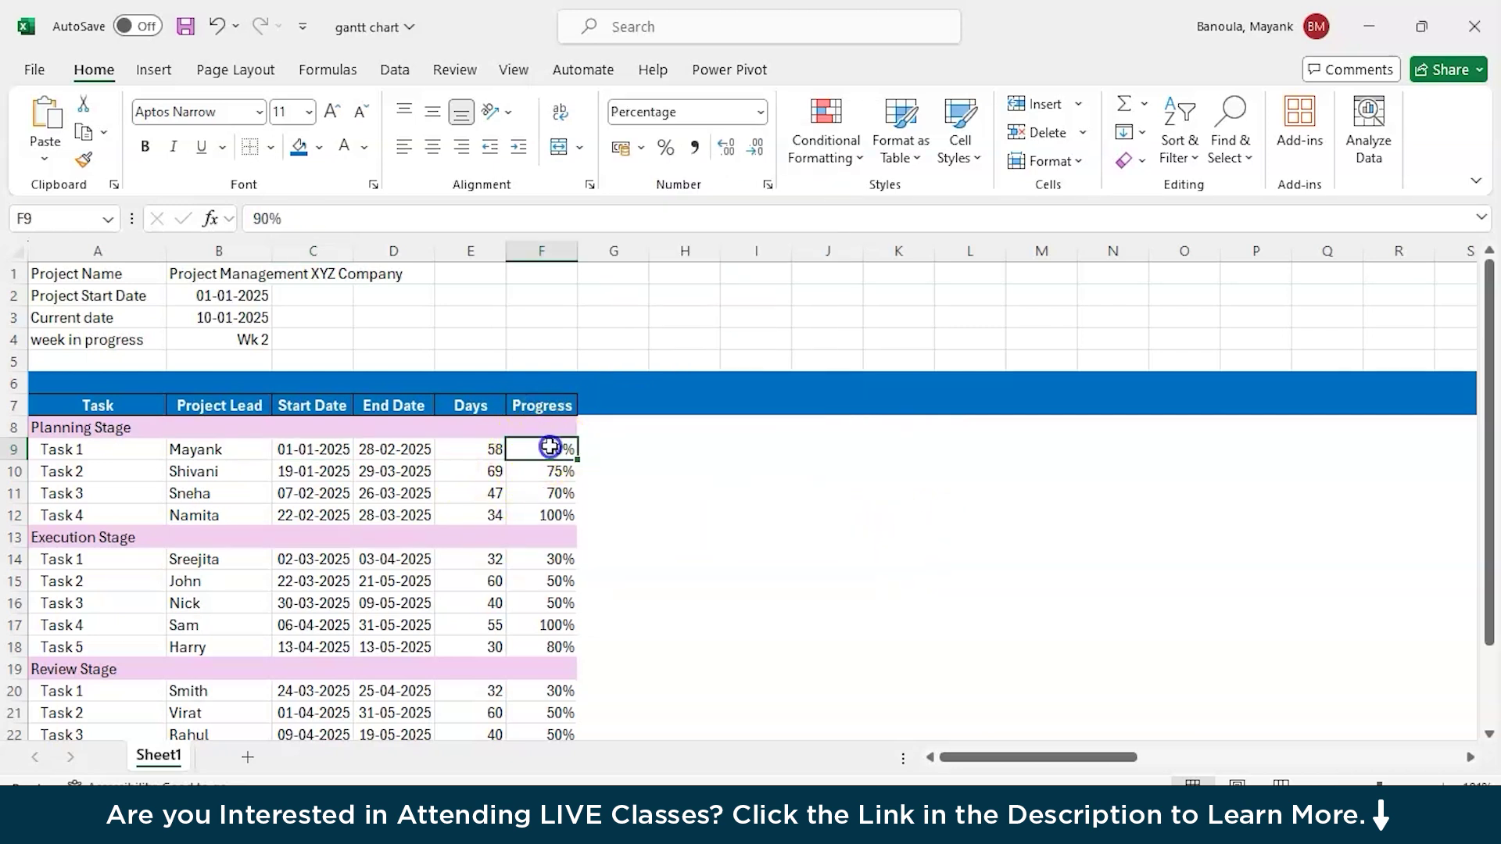
{"action": "left_click", "coordinate": [758, 116]}
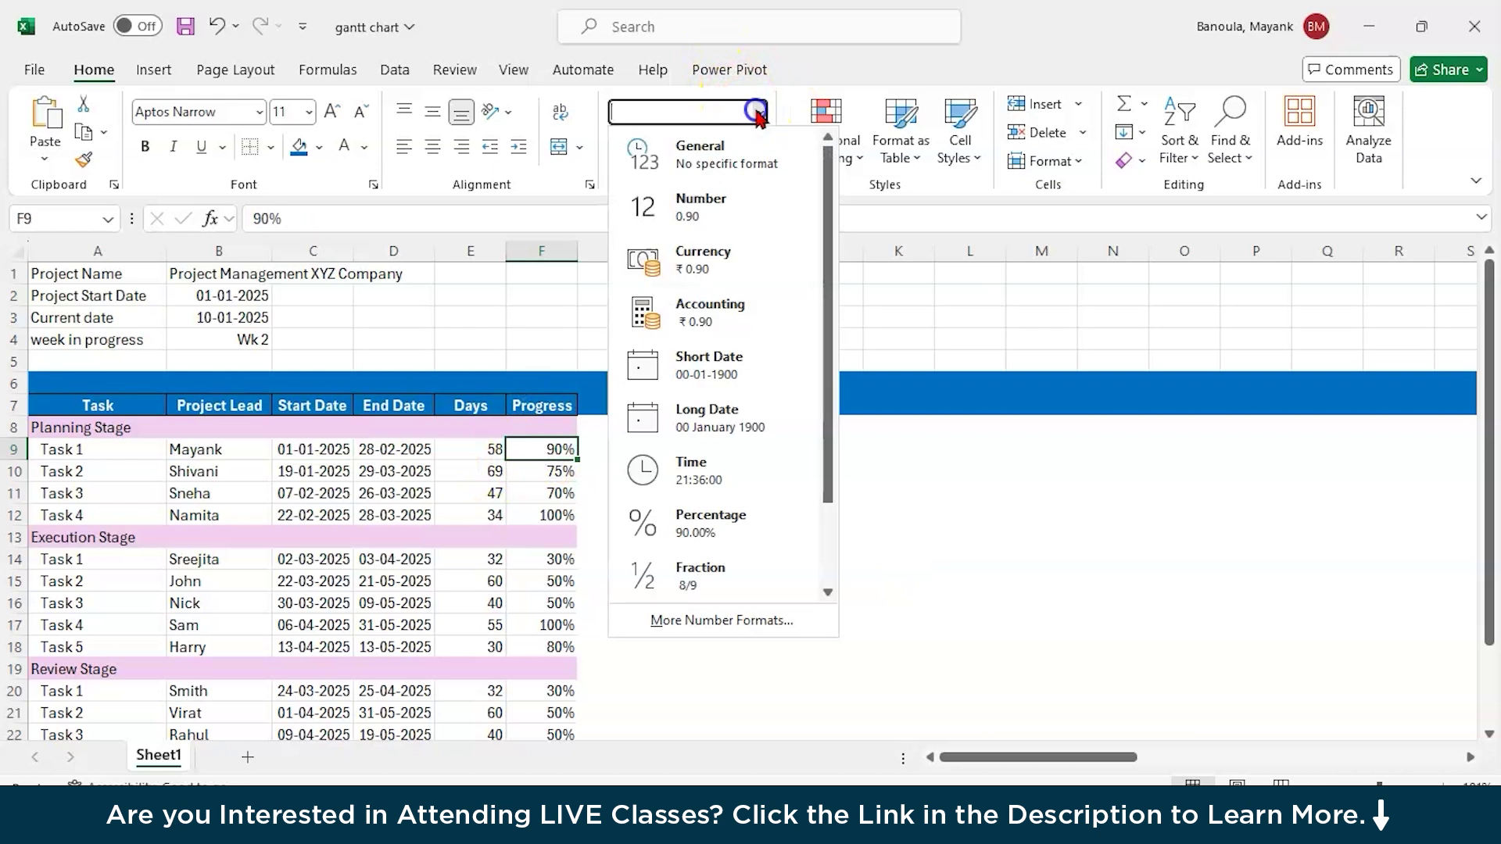
{"action": "left_click", "coordinate": [917, 470]}
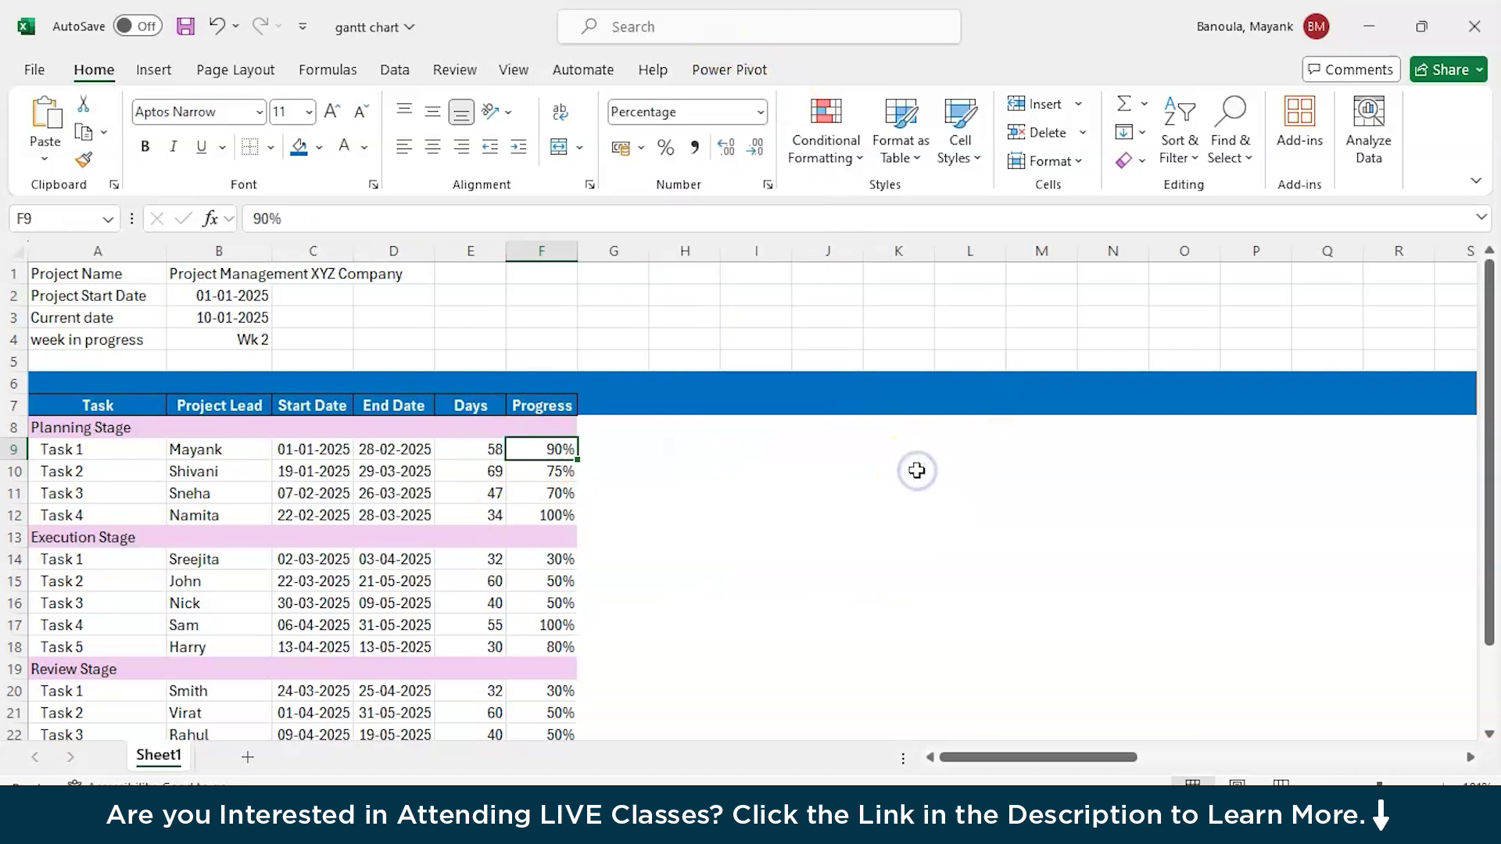
{"action": "left_click", "coordinate": [471, 444]}
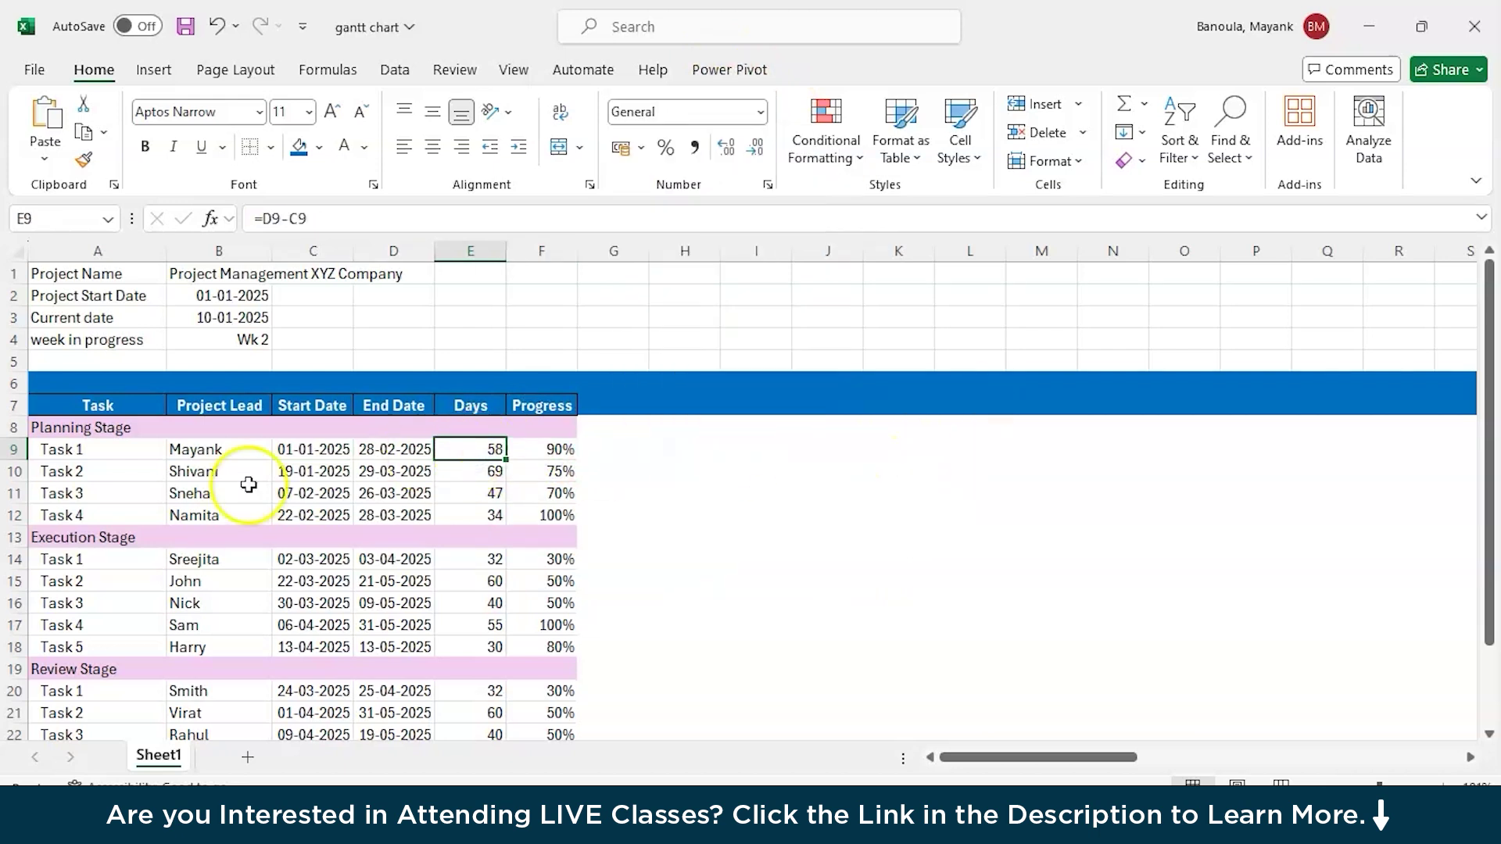
{"action": "left_click", "coordinate": [644, 587]}
{"action": "scroll", "coordinate": [644, 587], "scroll_direction": "down", "scroll_amount": 1}
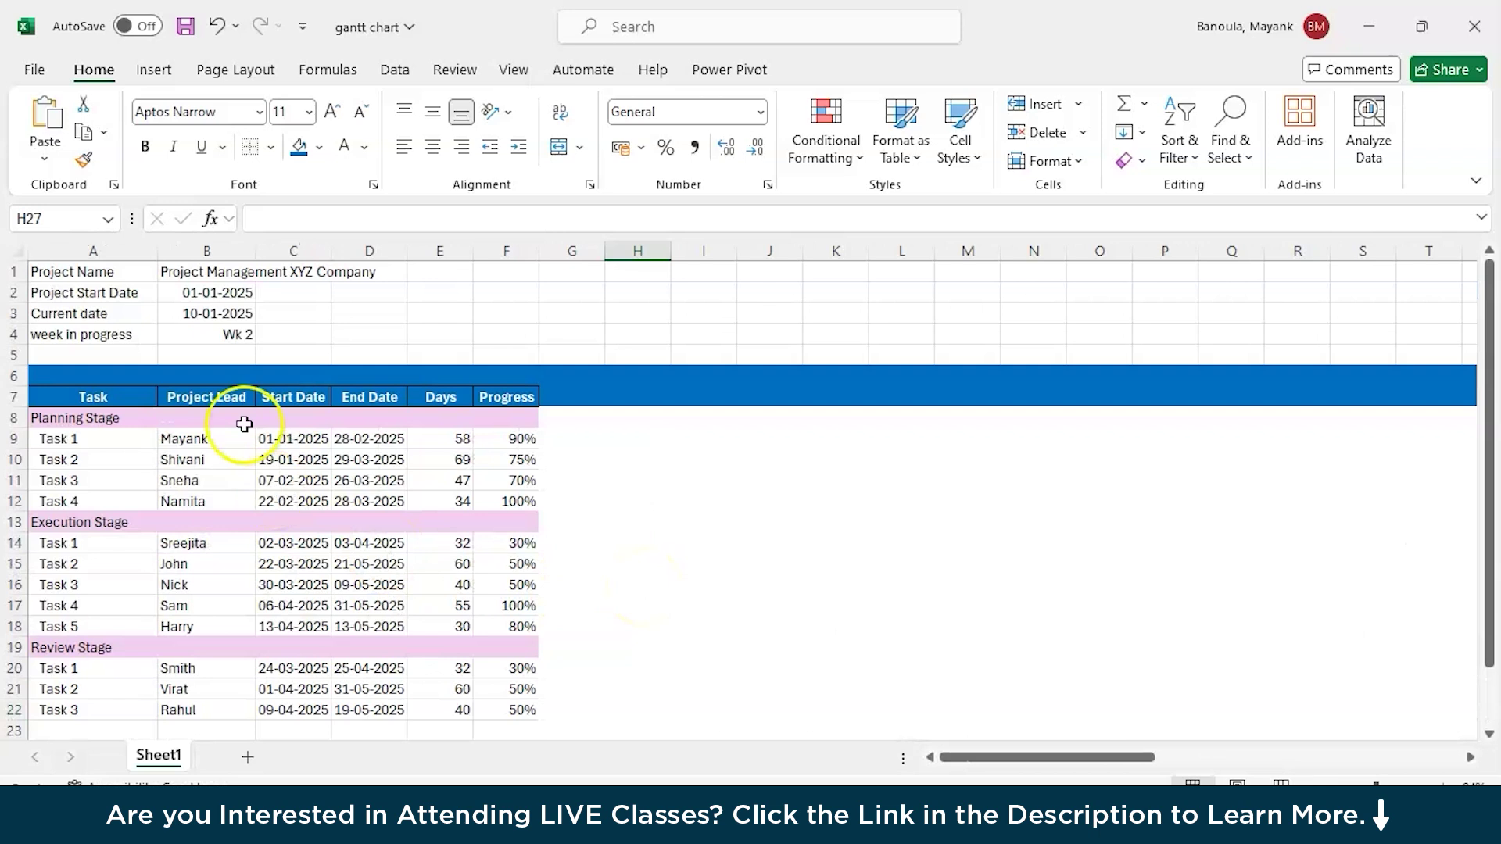
Step: Review the Project Name, Project Start Date, TODAY current-date and week-in-progress formulas
{"action": "left_click", "coordinate": [107, 275]}
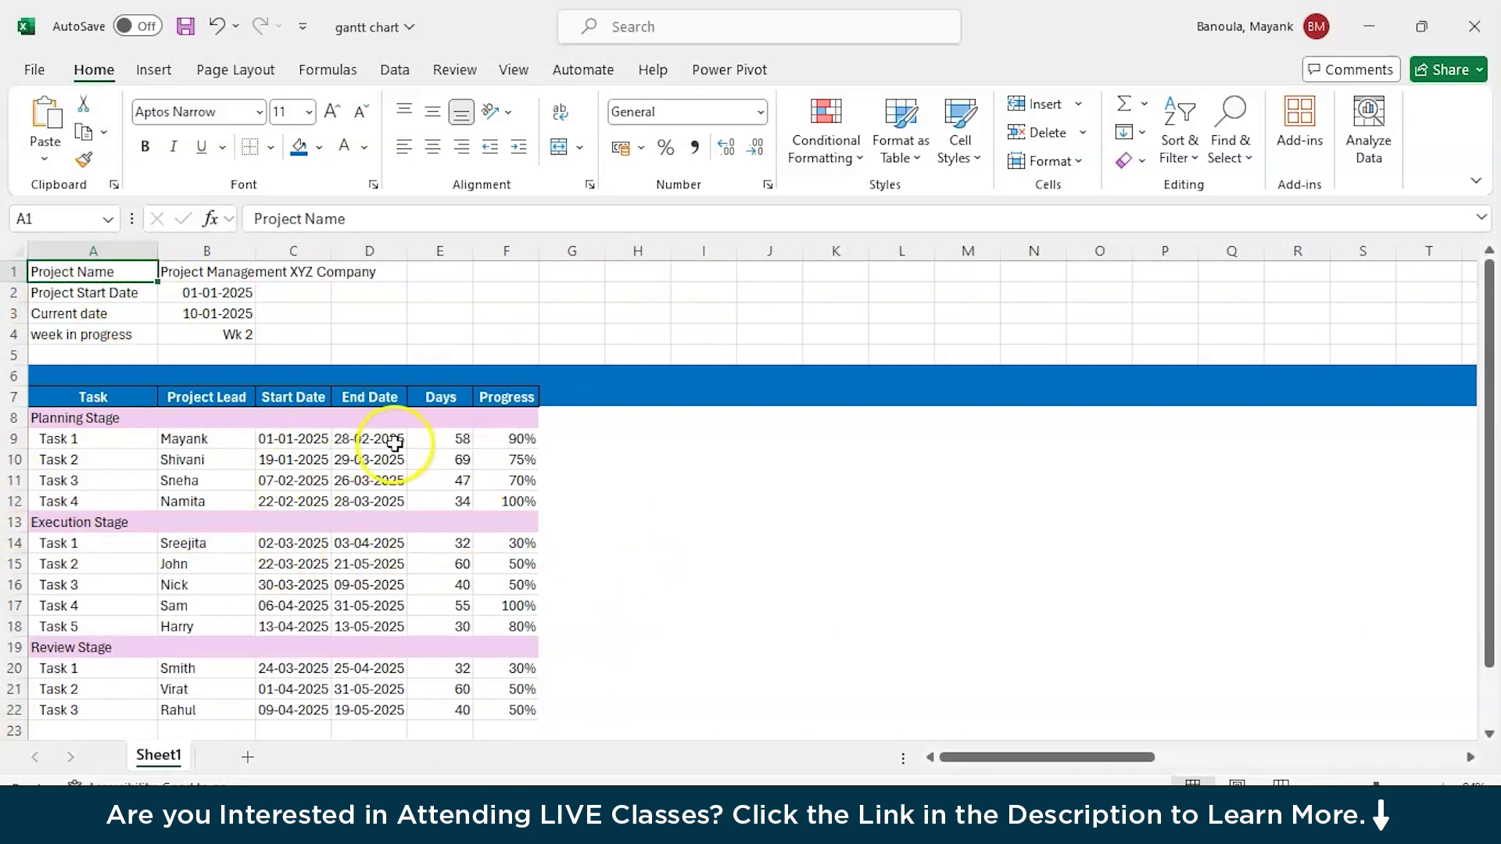
{"action": "left_click", "coordinate": [61, 374]}
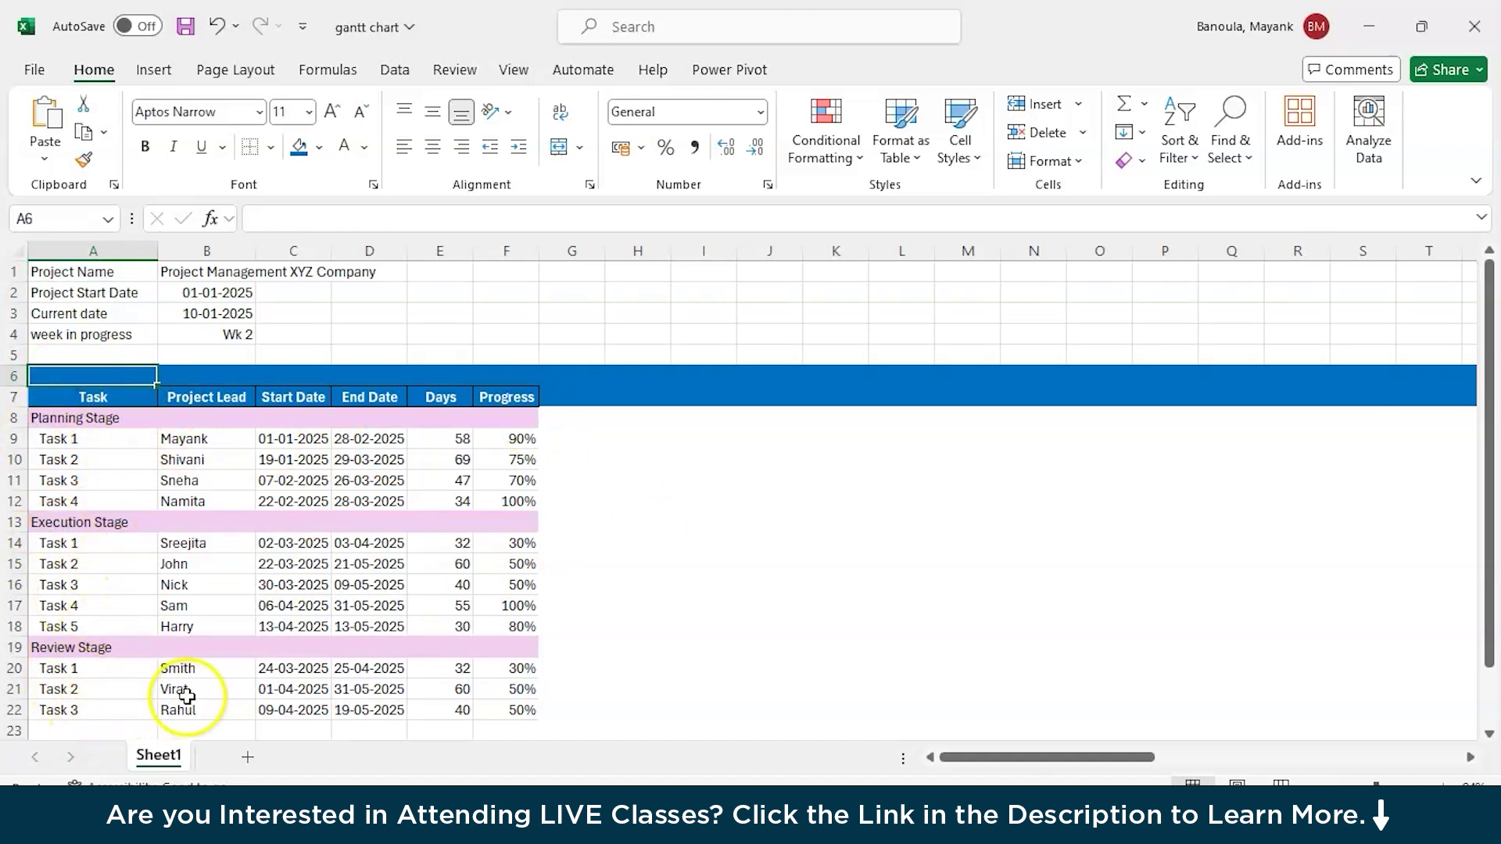
{"action": "left_click", "coordinate": [123, 270]}
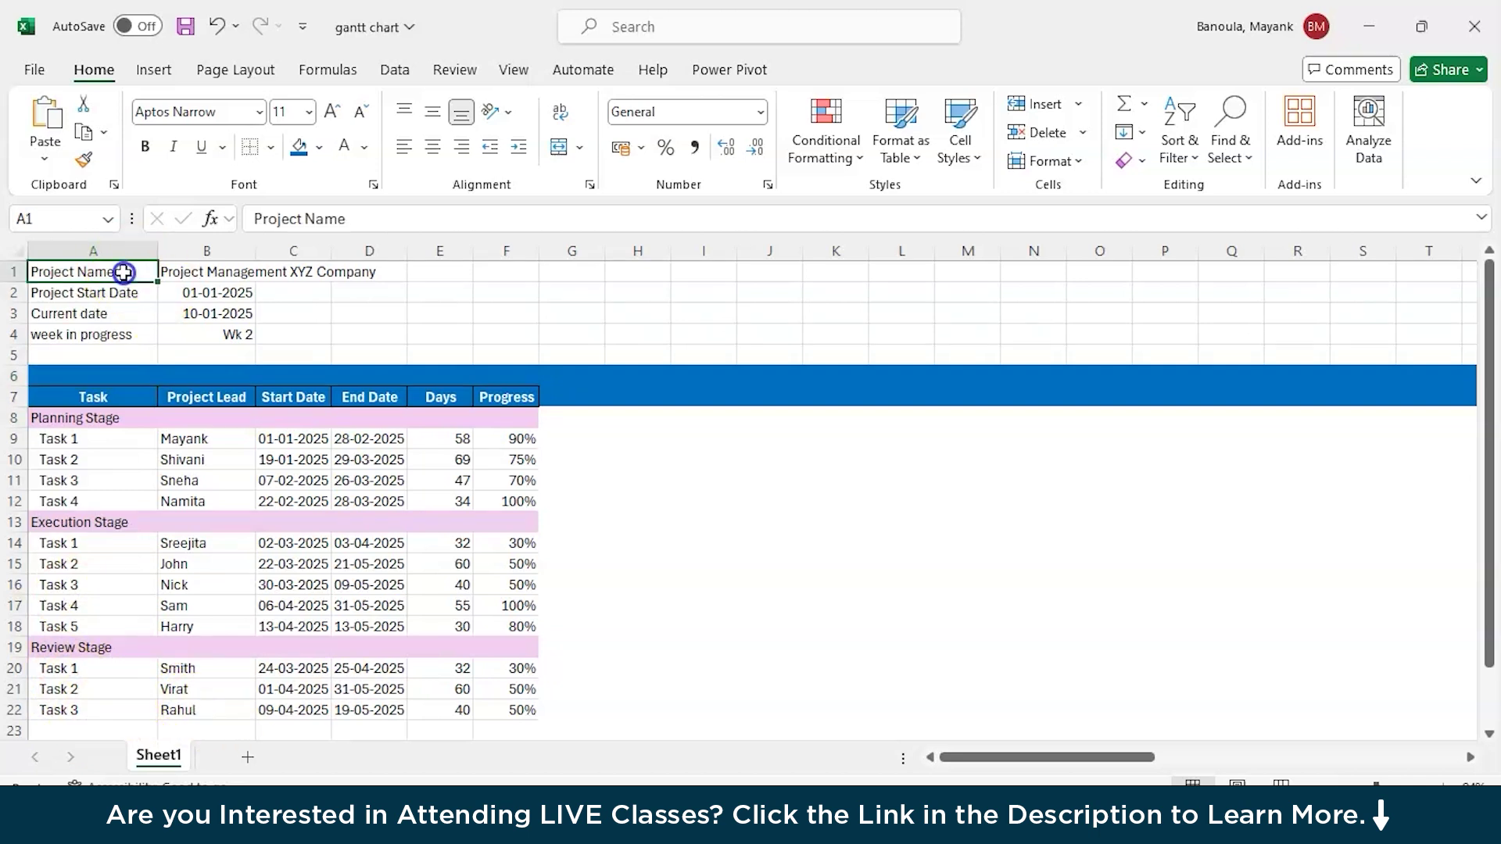
{"action": "left_click", "coordinate": [178, 271]}
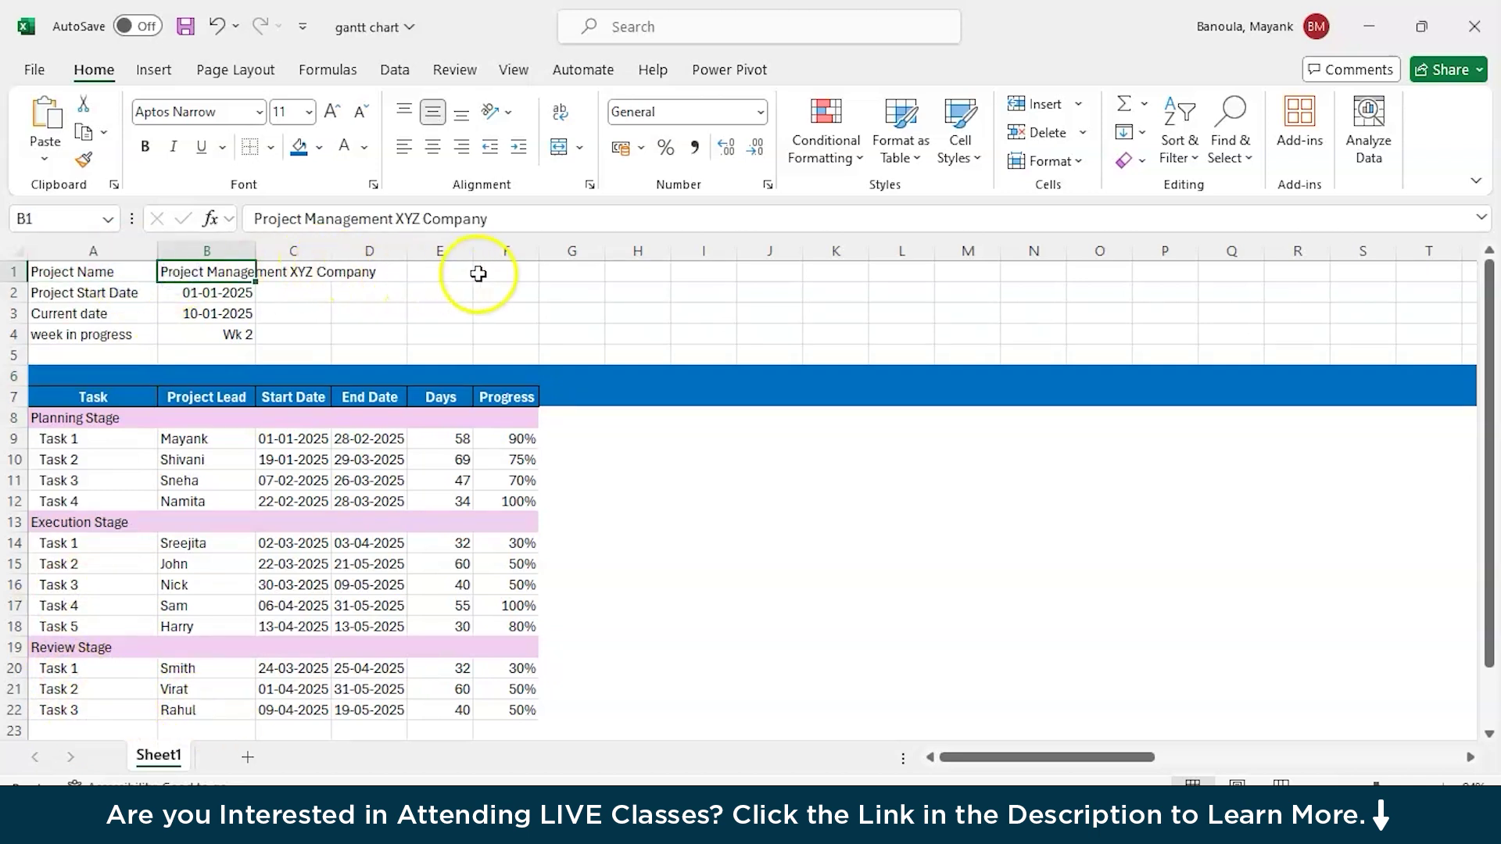
{"action": "left_click", "coordinate": [55, 303]}
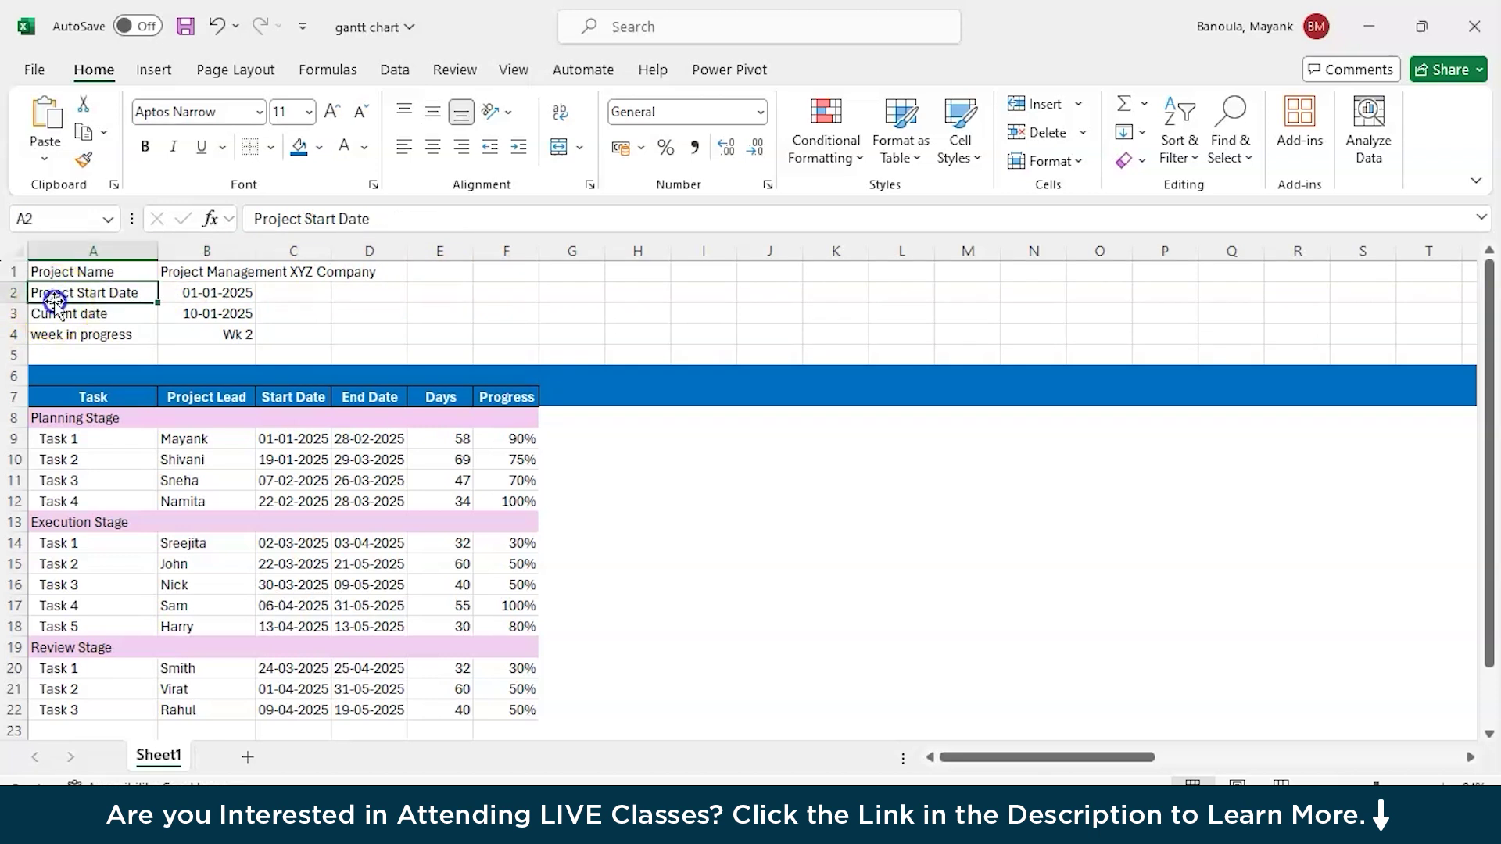
{"action": "left_click", "coordinate": [201, 302]}
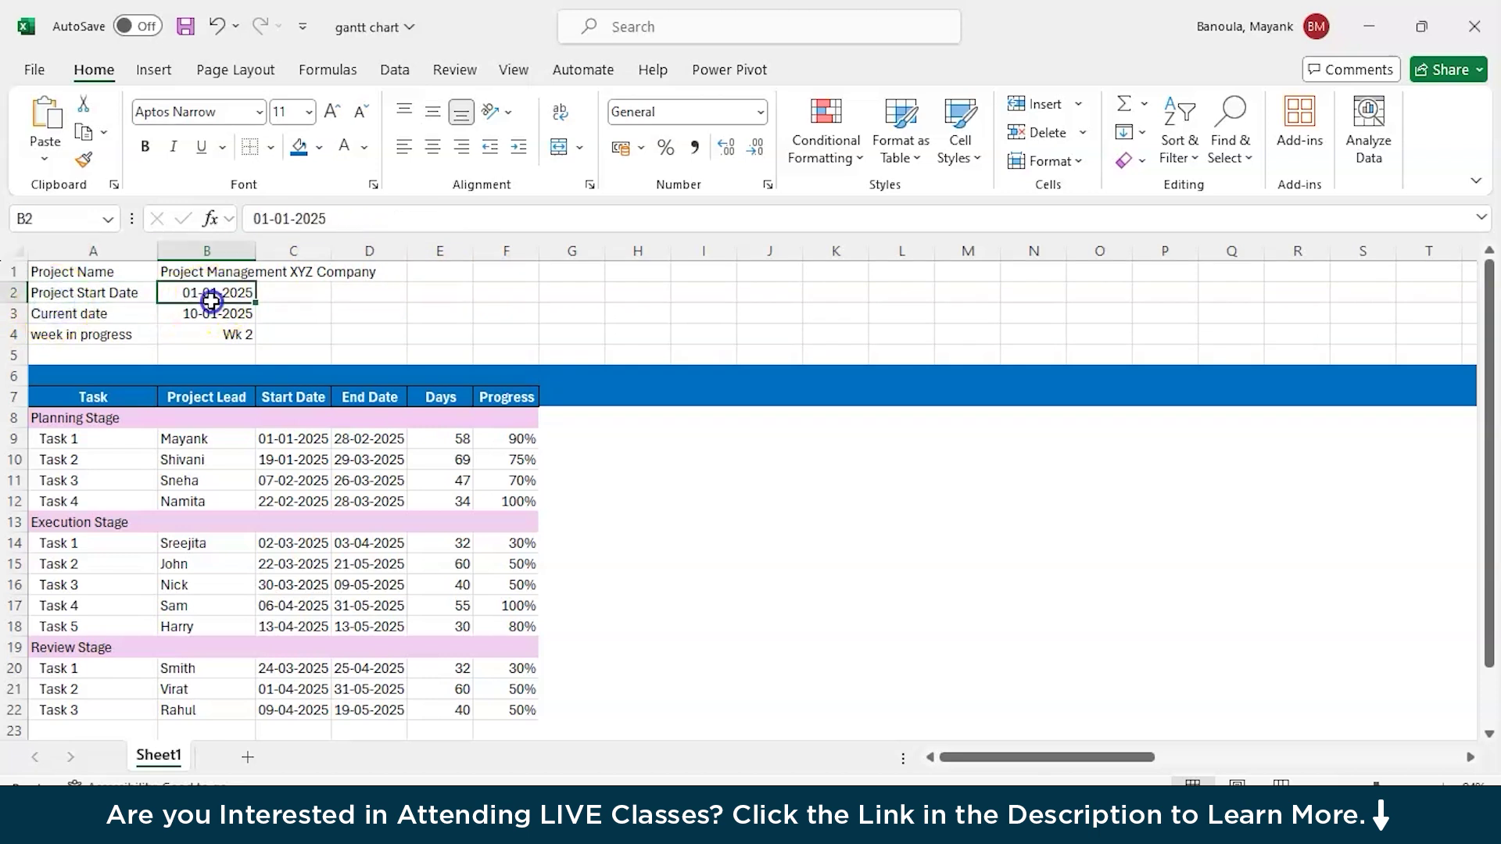
{"action": "left_click", "coordinate": [276, 449]}
{"action": "left_click", "coordinate": [280, 444]}
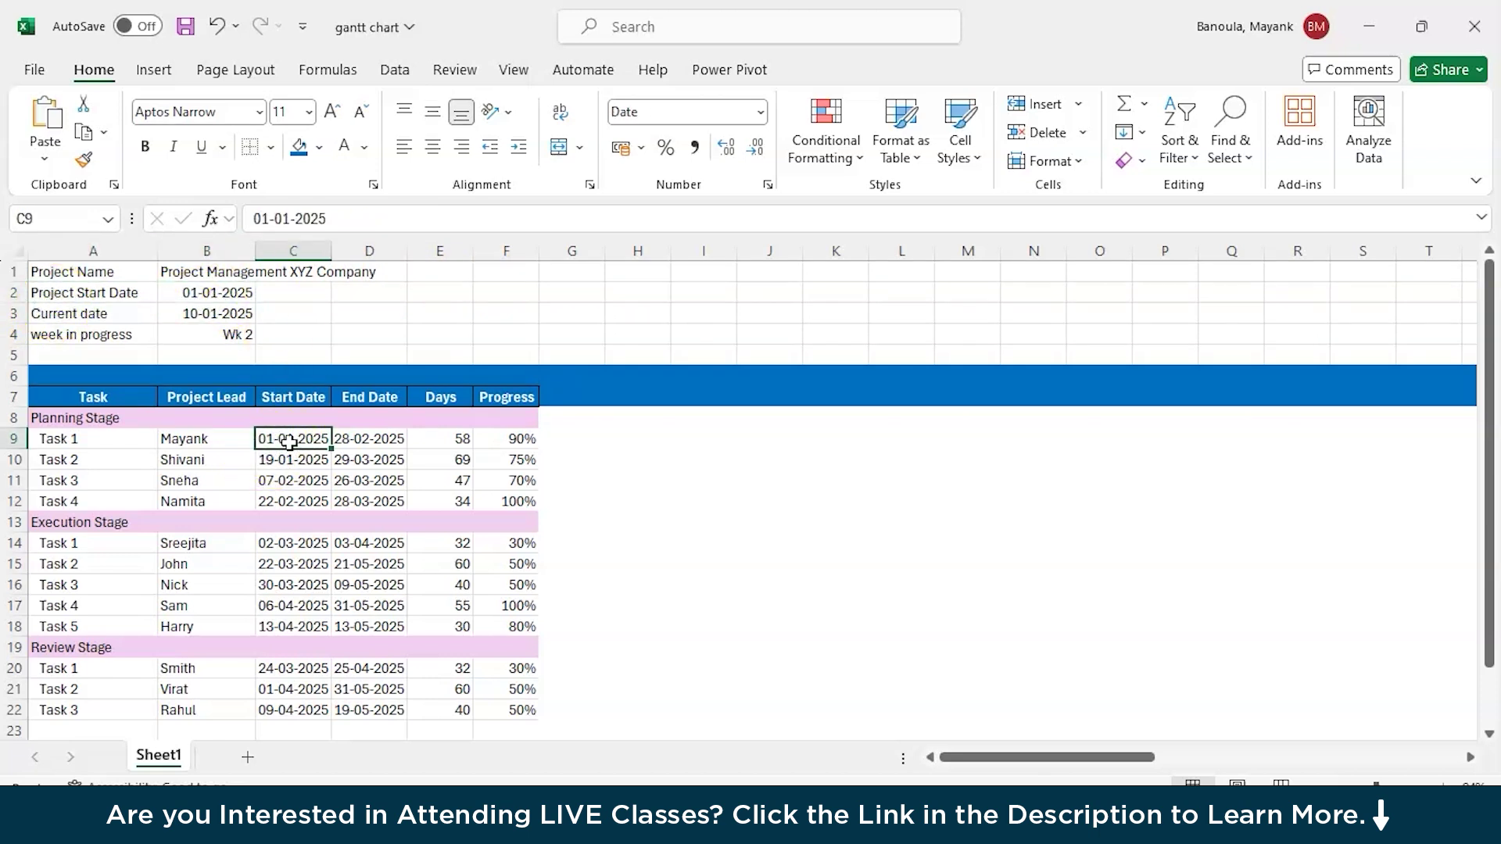
{"action": "left_click", "coordinate": [308, 344]}
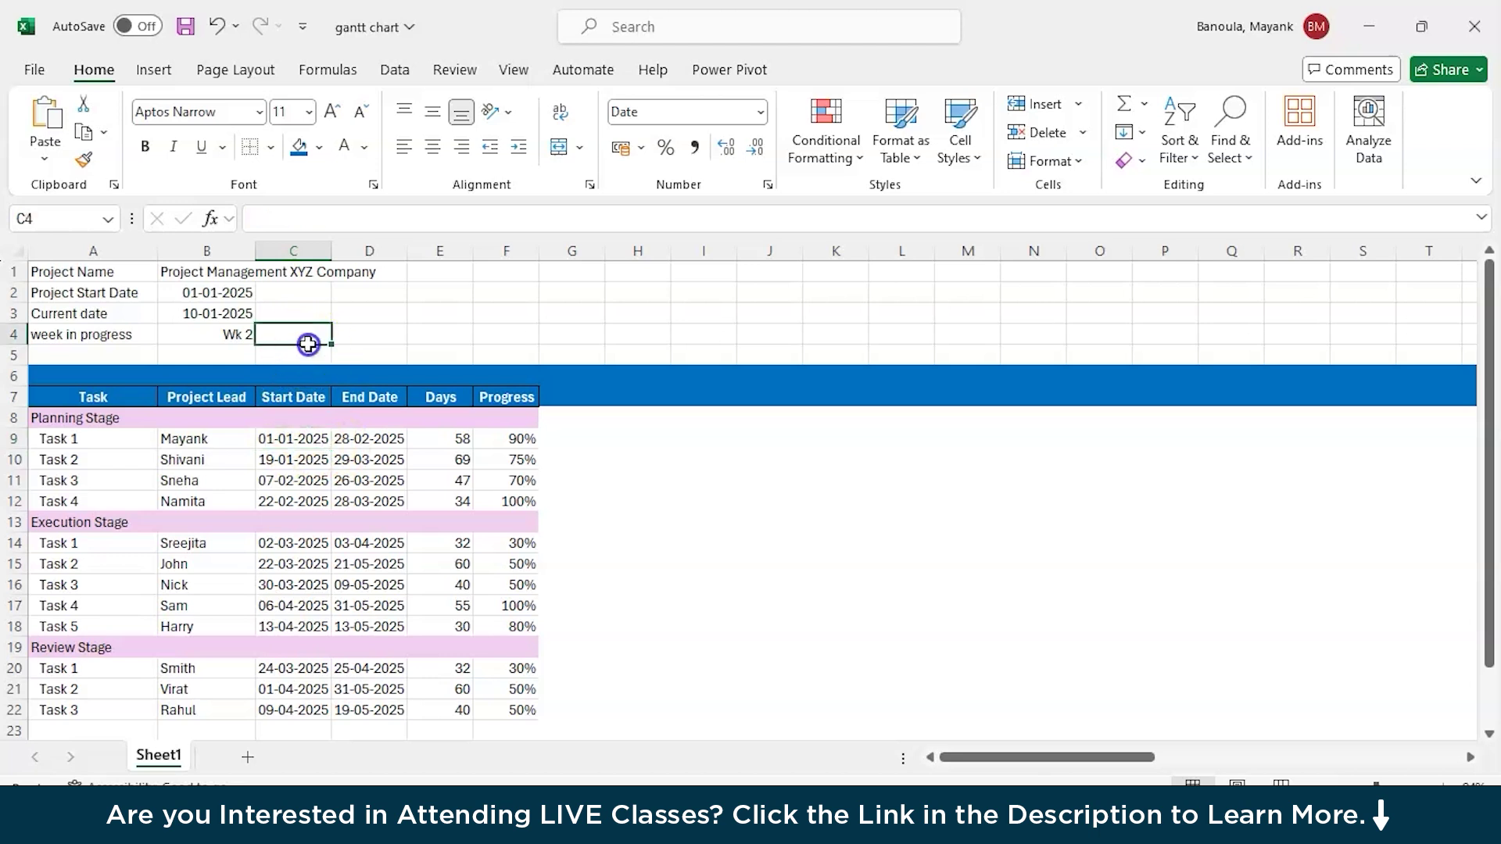
{"action": "left_click", "coordinate": [233, 313]}
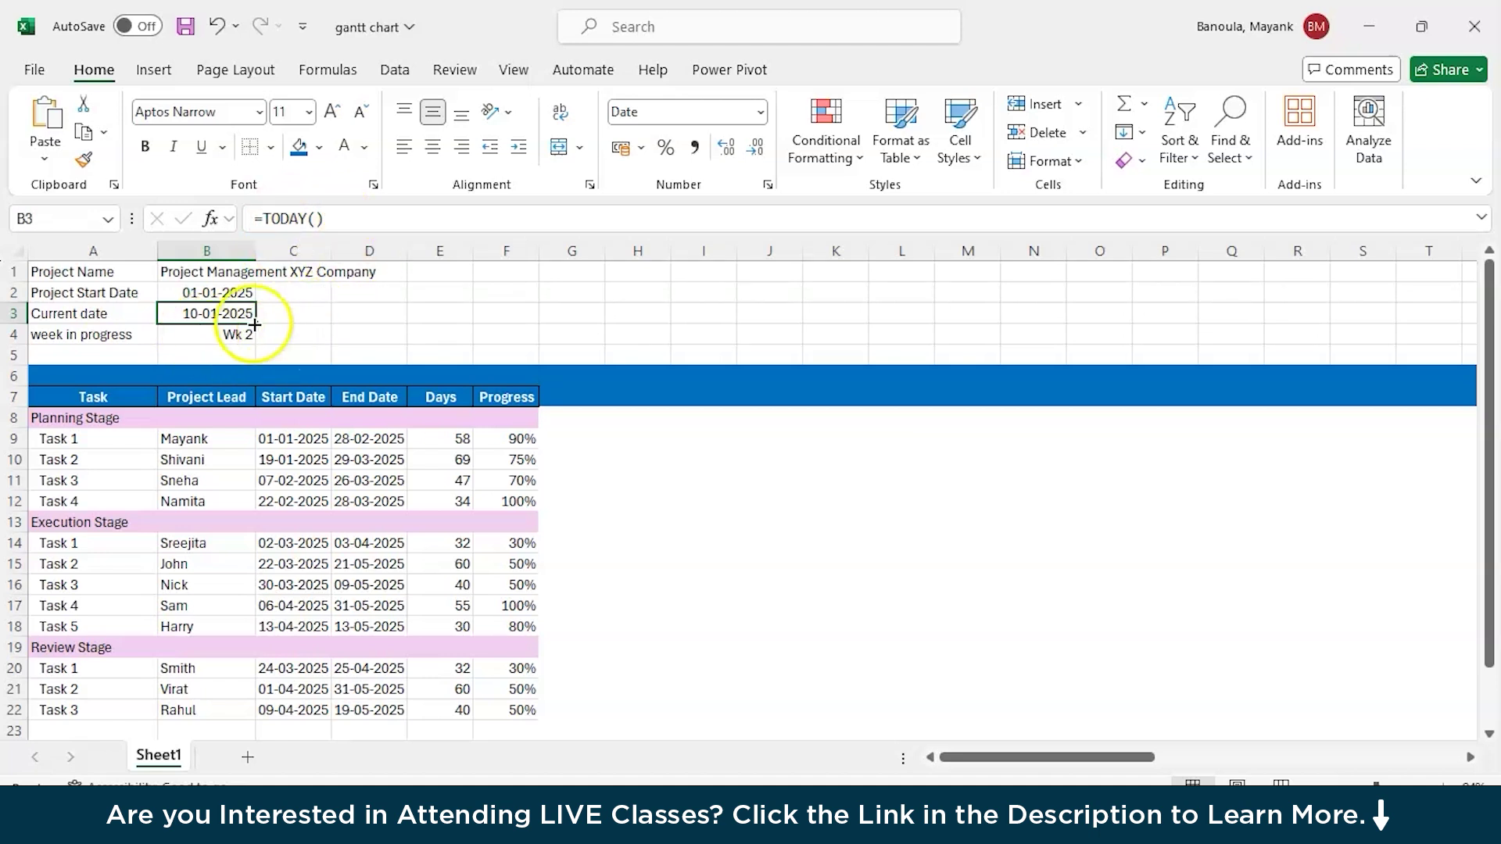
{"action": "left_click", "coordinate": [169, 334]}
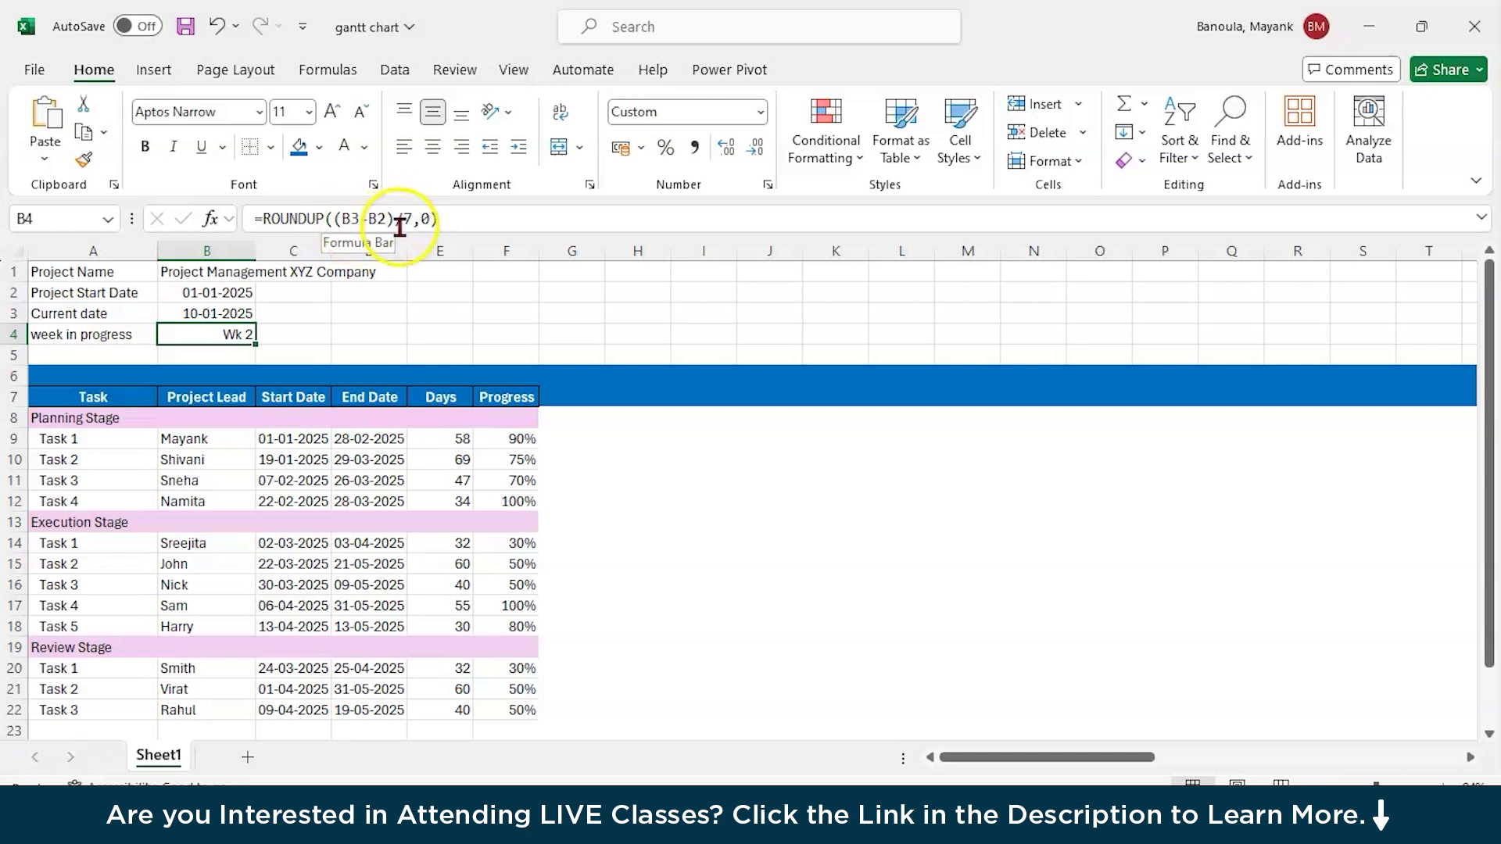
{"action": "left_click", "coordinate": [191, 313]}
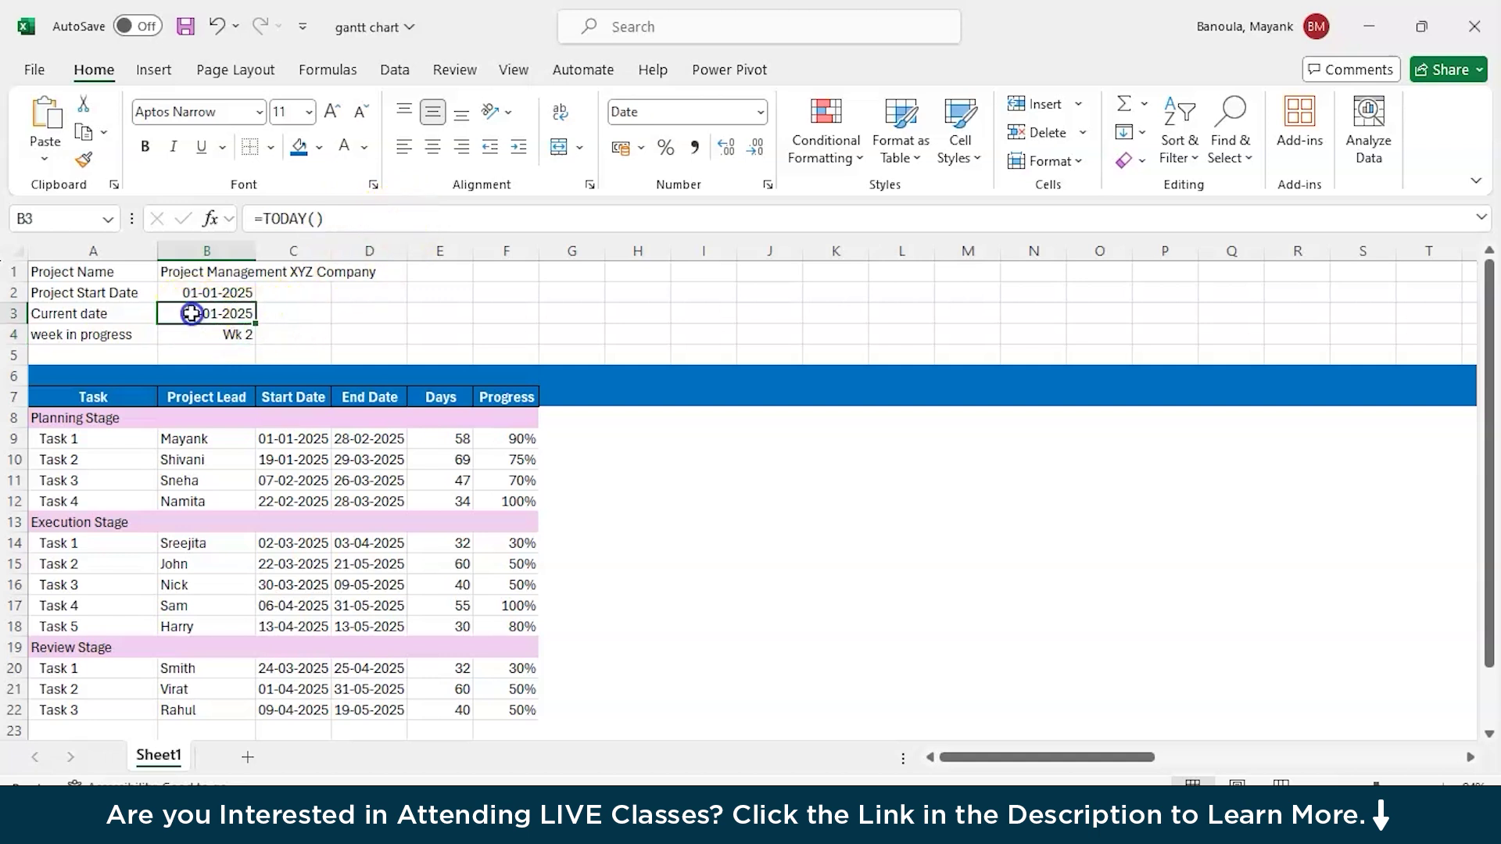
{"action": "left_click", "coordinate": [228, 295]}
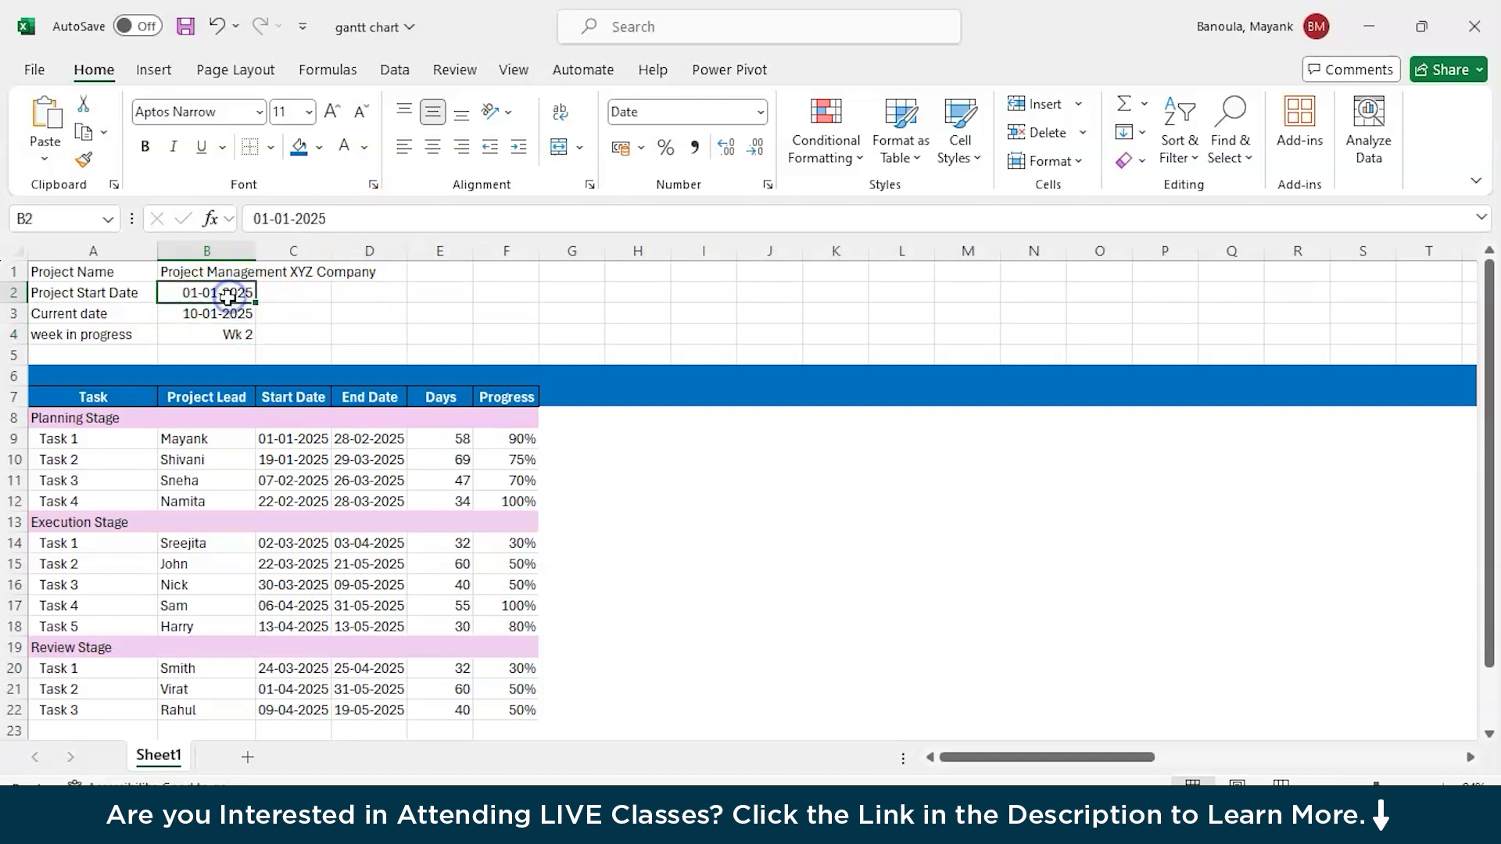
Step: Give cell B4 the custom number format 'Wk #' so it displays Wk 2
{"action": "left_click", "coordinate": [219, 344]}
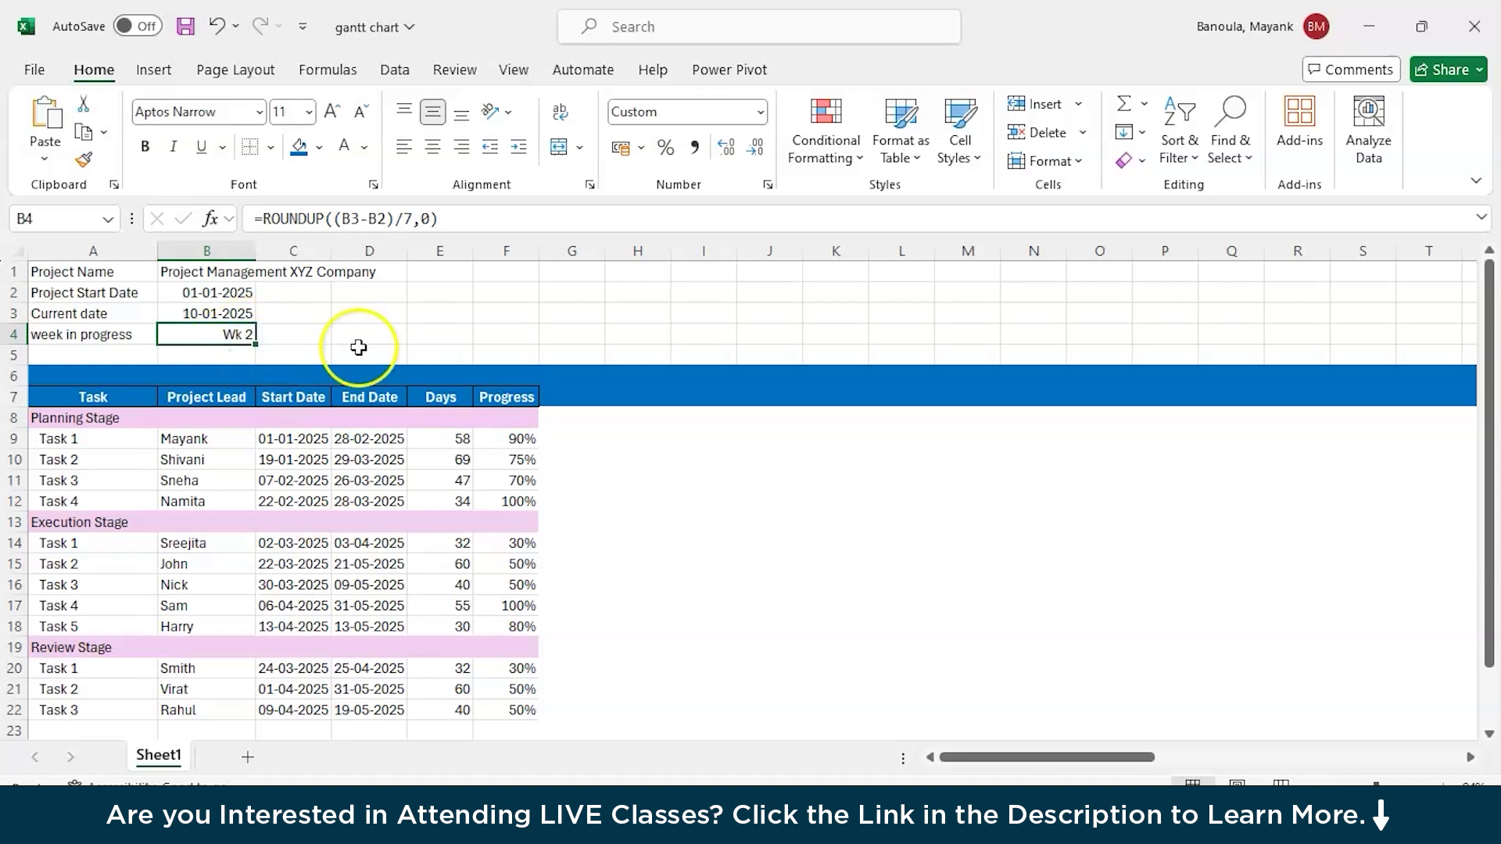
{"action": "key", "text": "ctrl+1"}
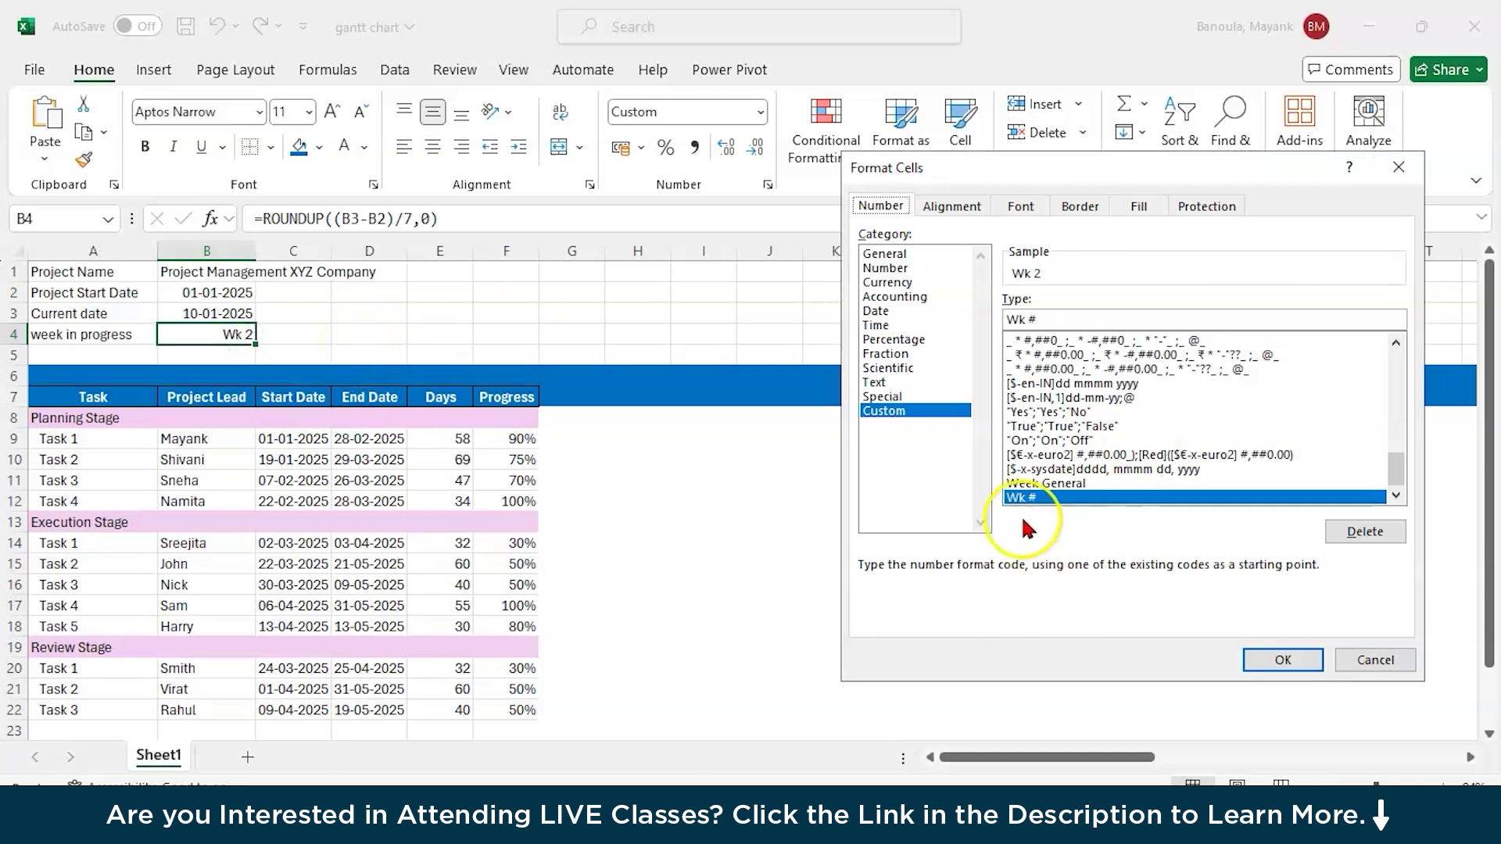
{"action": "left_click", "coordinate": [1038, 502]}
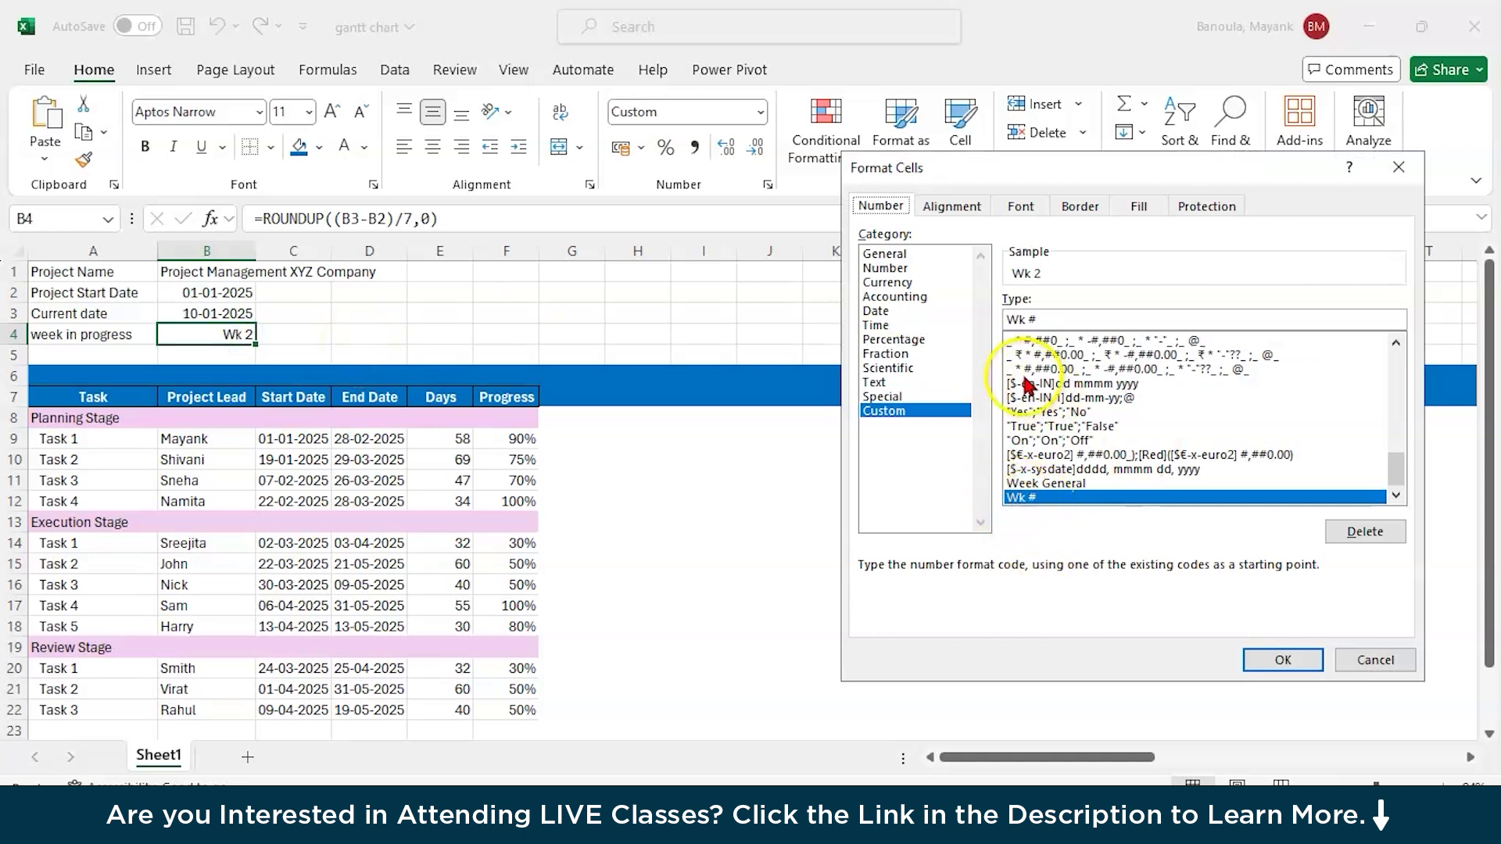
{"action": "left_click", "coordinate": [1037, 322]}
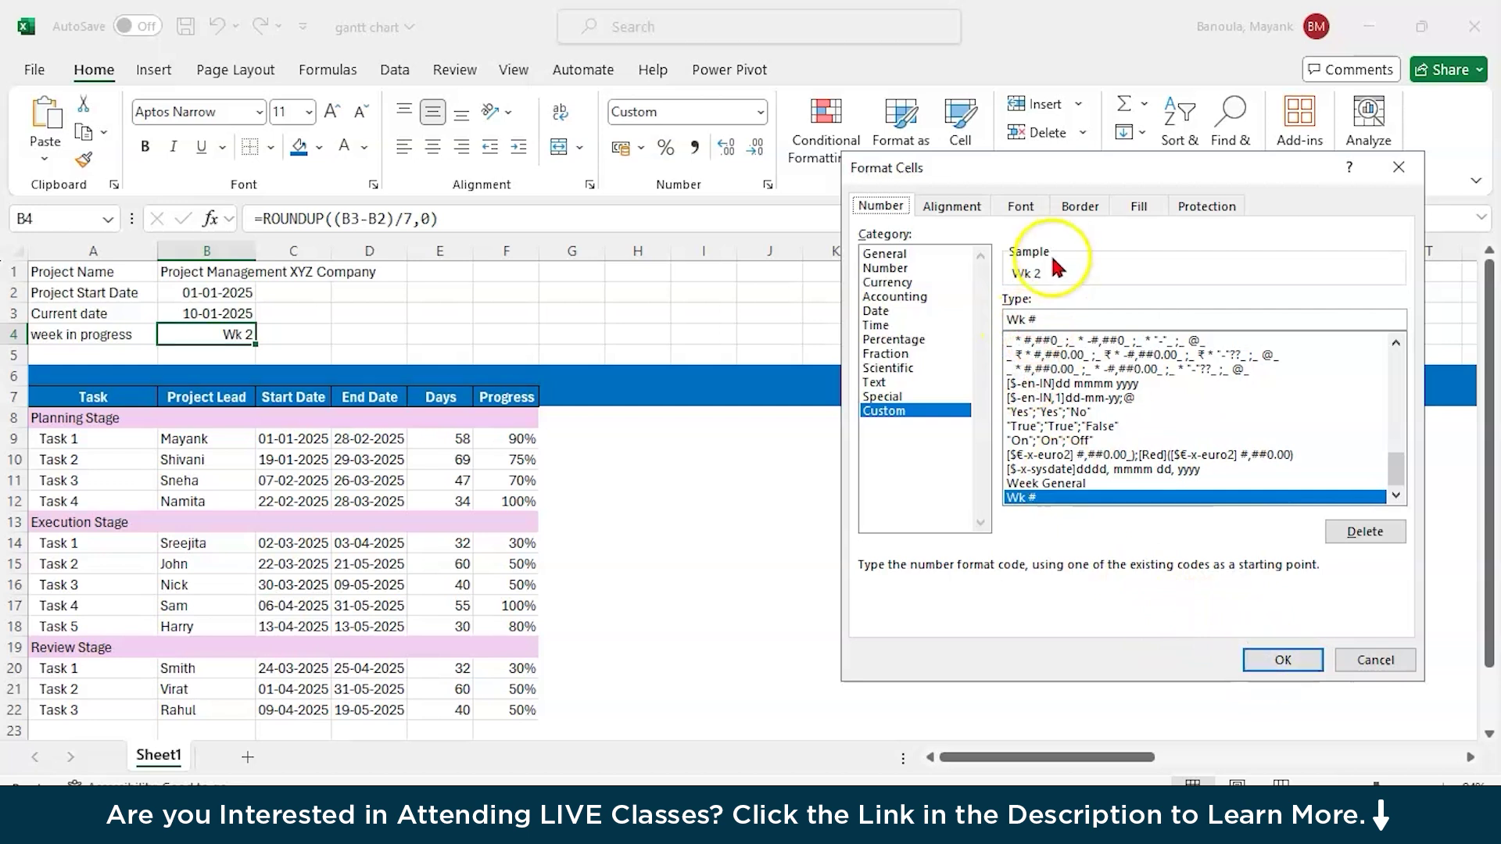
{"action": "left_click", "coordinate": [1024, 317]}
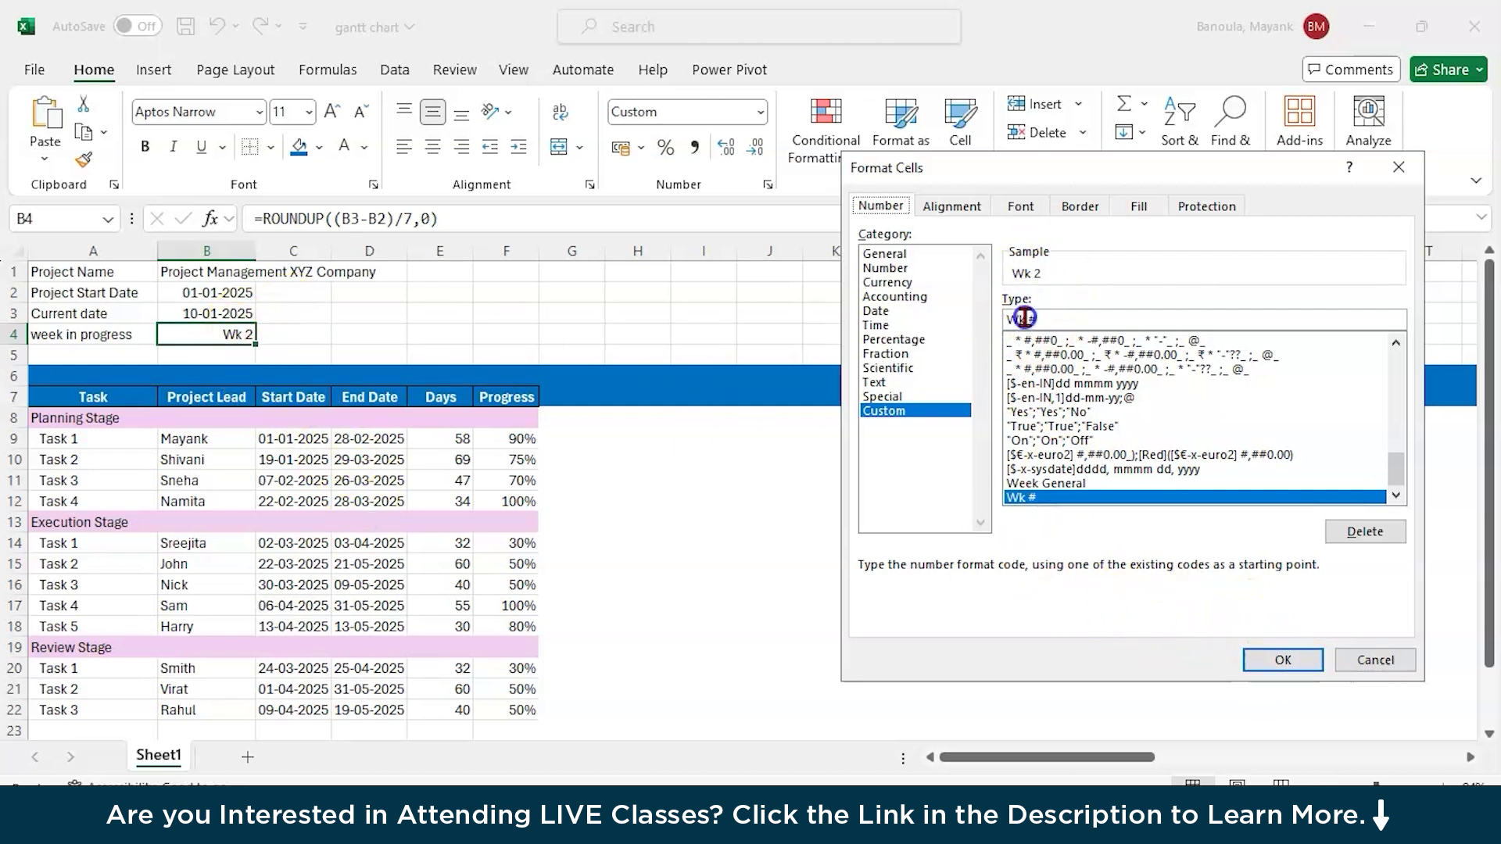
{"action": "key", "text": "BackSpace"}
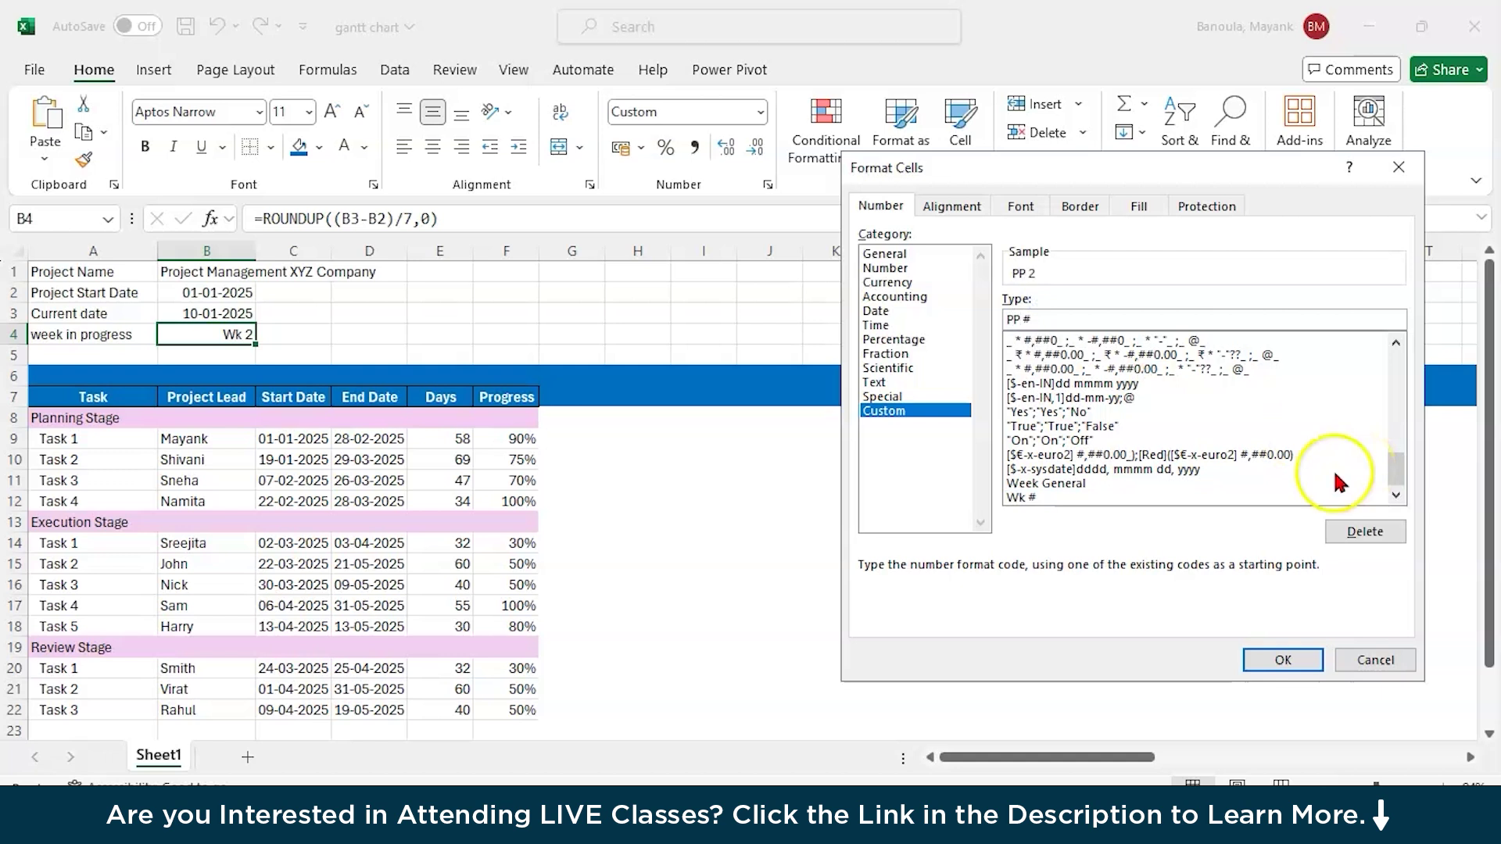
{"action": "left_click", "coordinate": [1276, 660]}
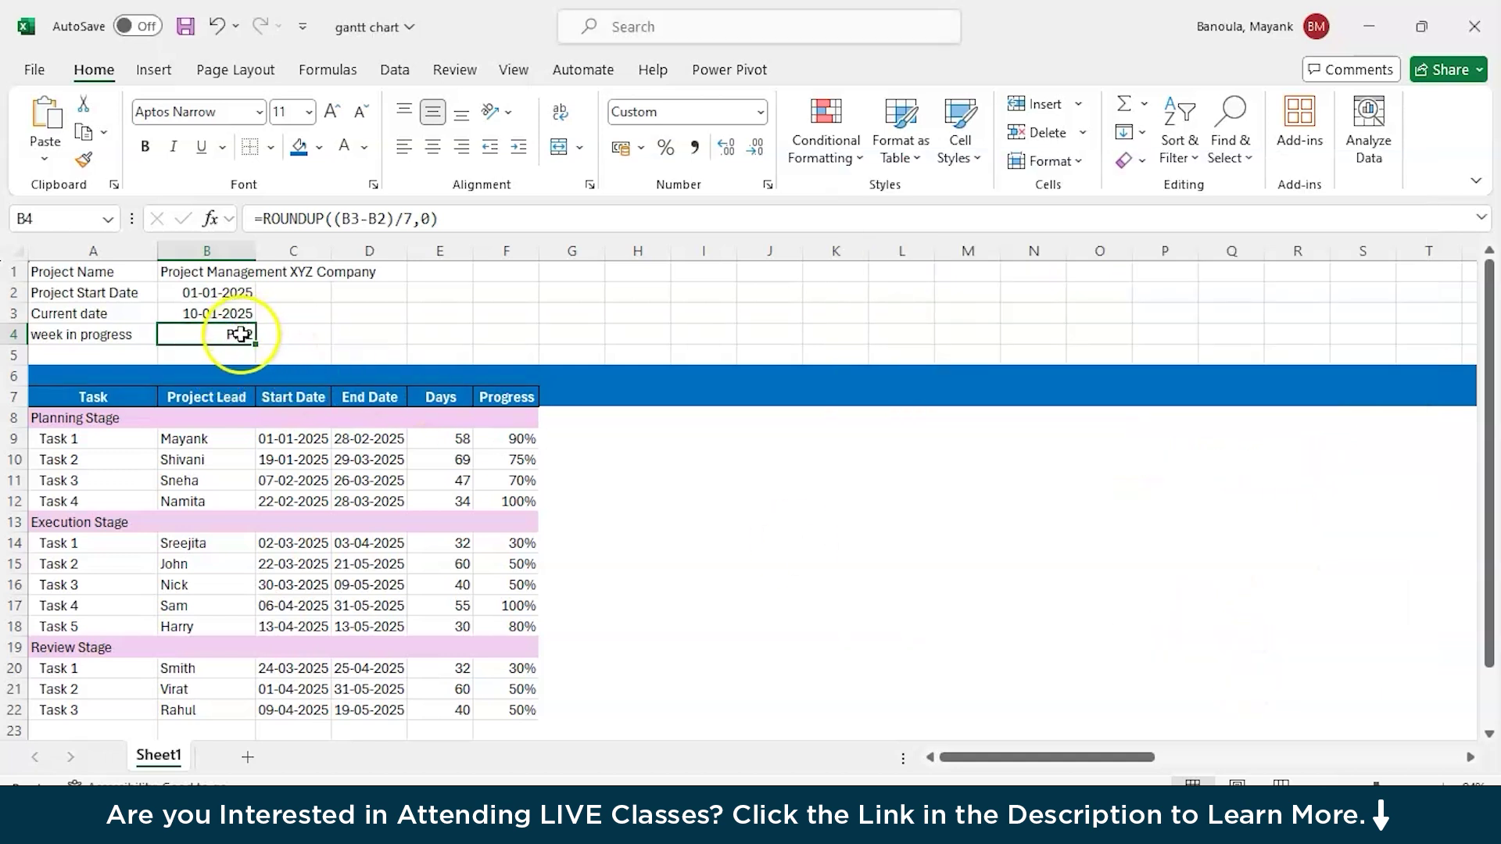
{"action": "key", "text": "ctrl+1"}
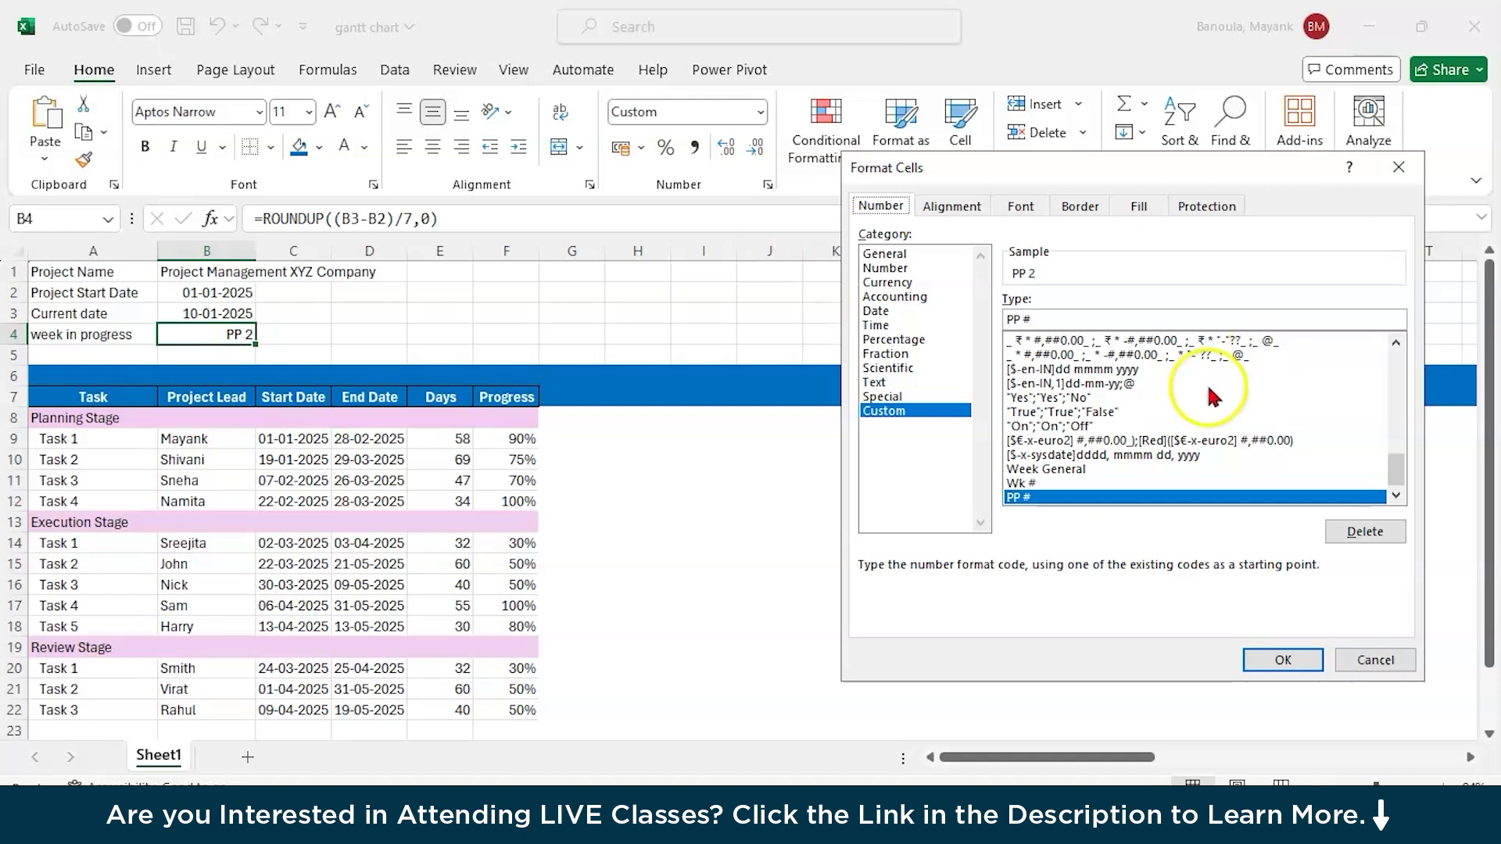
{"action": "left_click", "coordinate": [1018, 319]}
{"action": "key", "text": "BackSpace"}
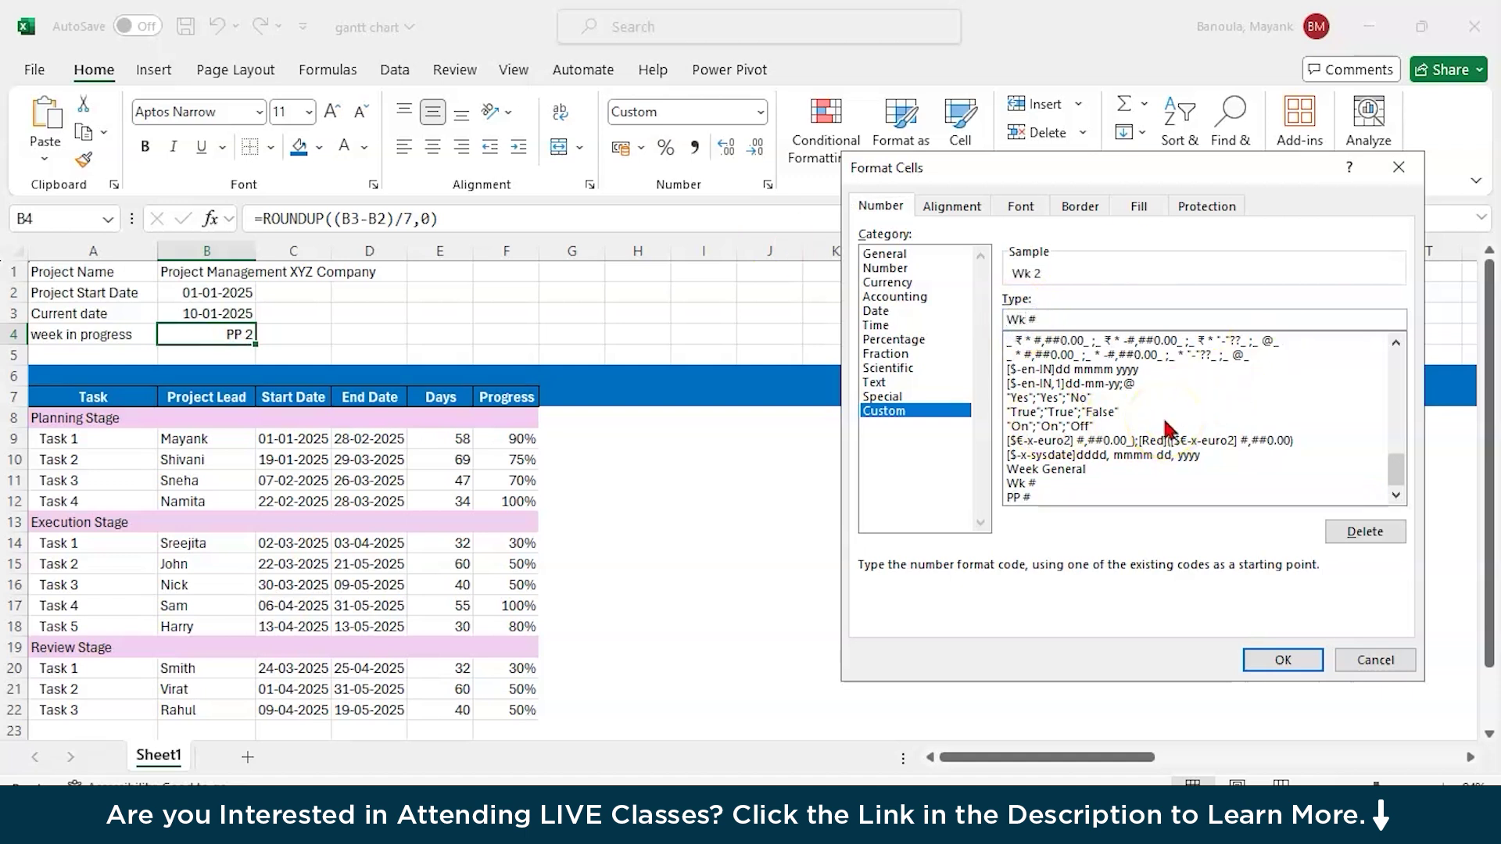
{"action": "left_click", "coordinate": [1276, 663]}
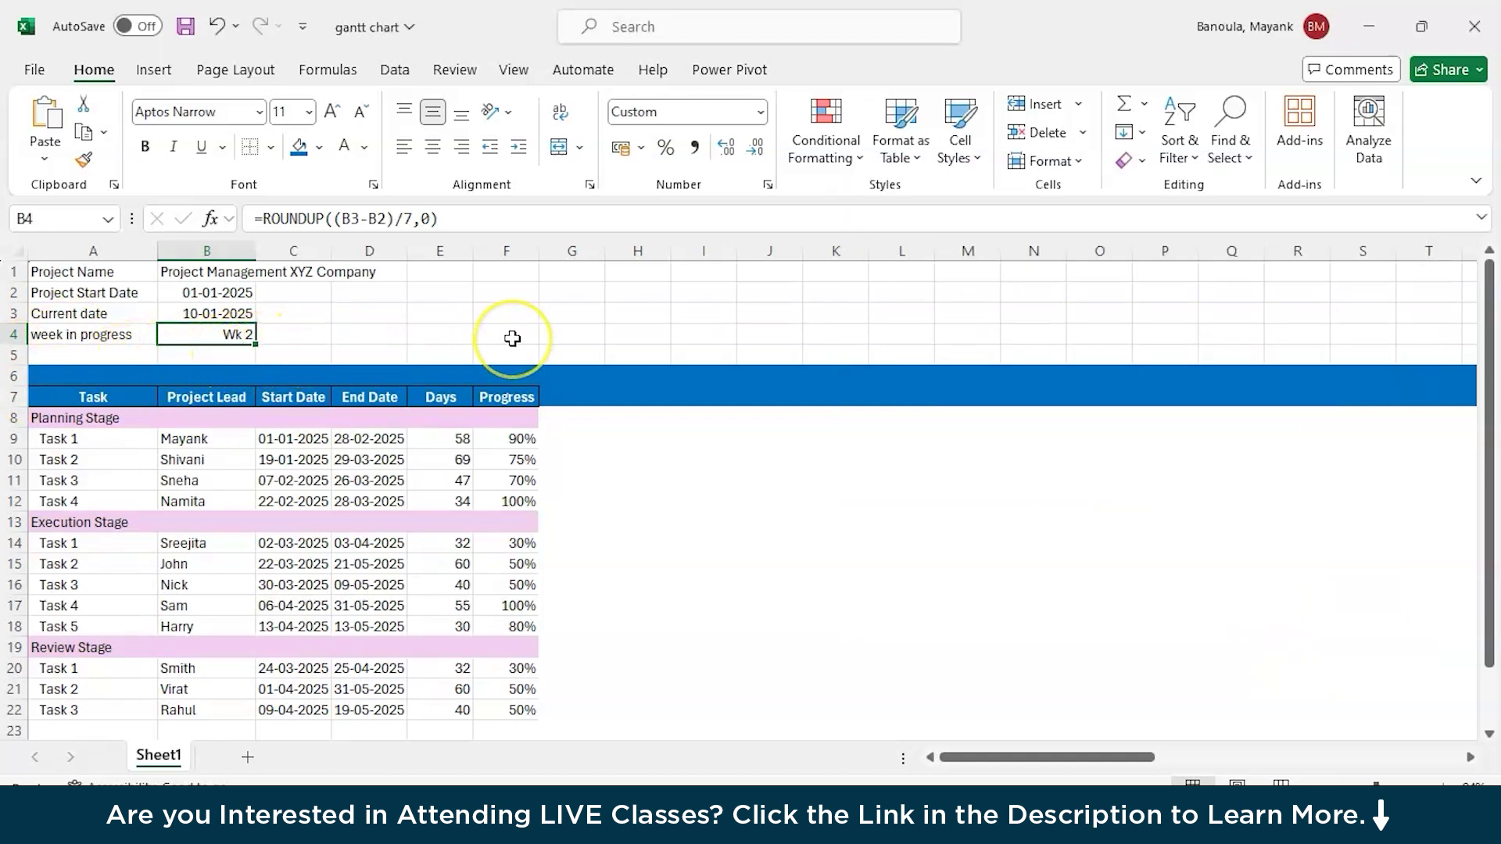
Step: Enter 1 in H7 and the formula =H7+1 in I7
{"action": "left_click", "coordinate": [620, 395]}
{"action": "type", "text": "1"}
{"action": "left_click", "coordinate": [701, 398]}
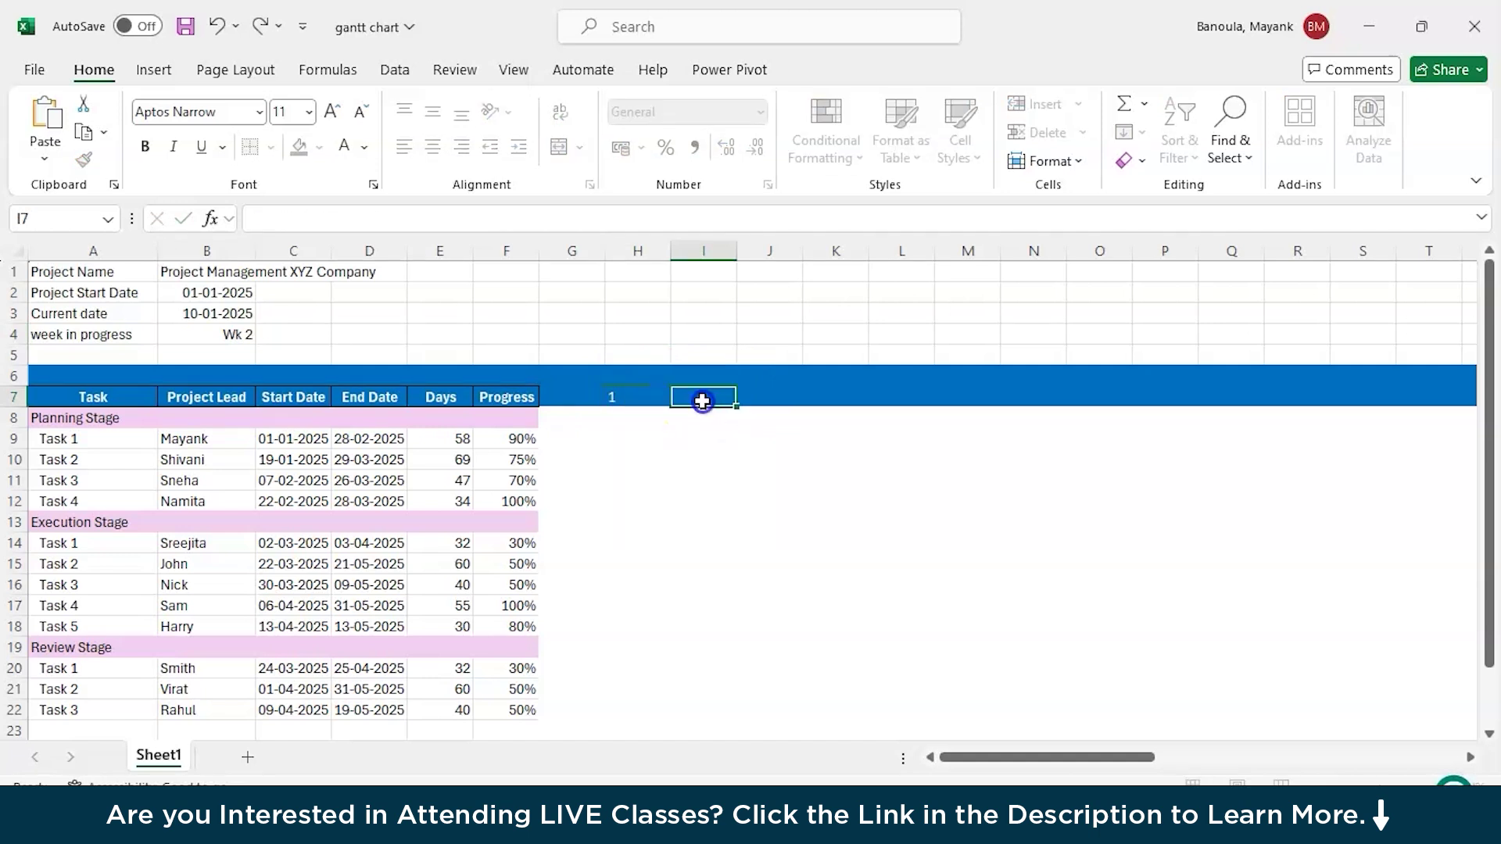
{"action": "type", "text": "="}
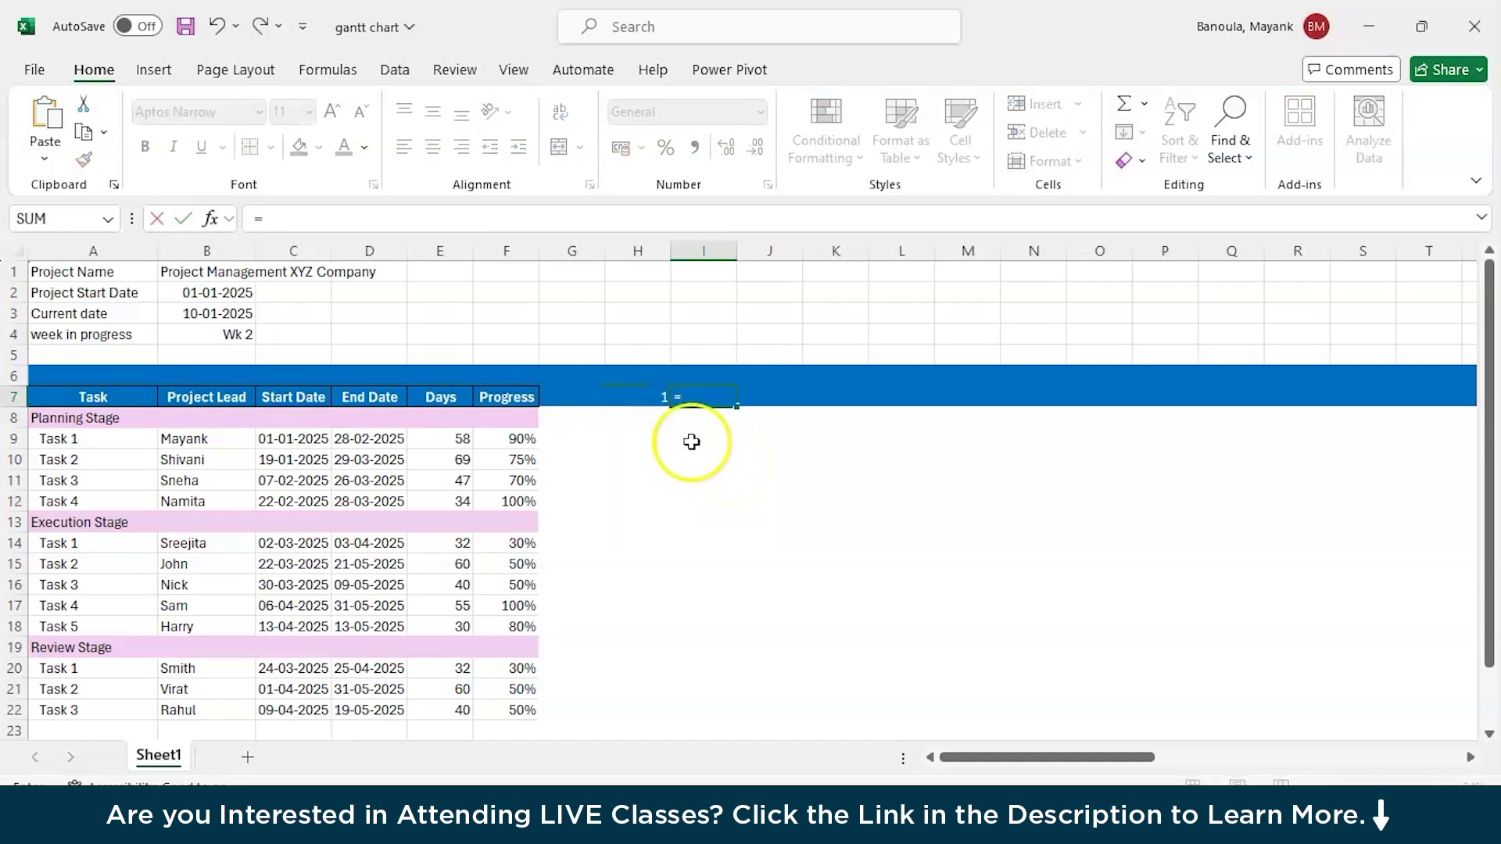
{"action": "left_click", "coordinate": [657, 400]}
{"action": "type", "text": "+1"}
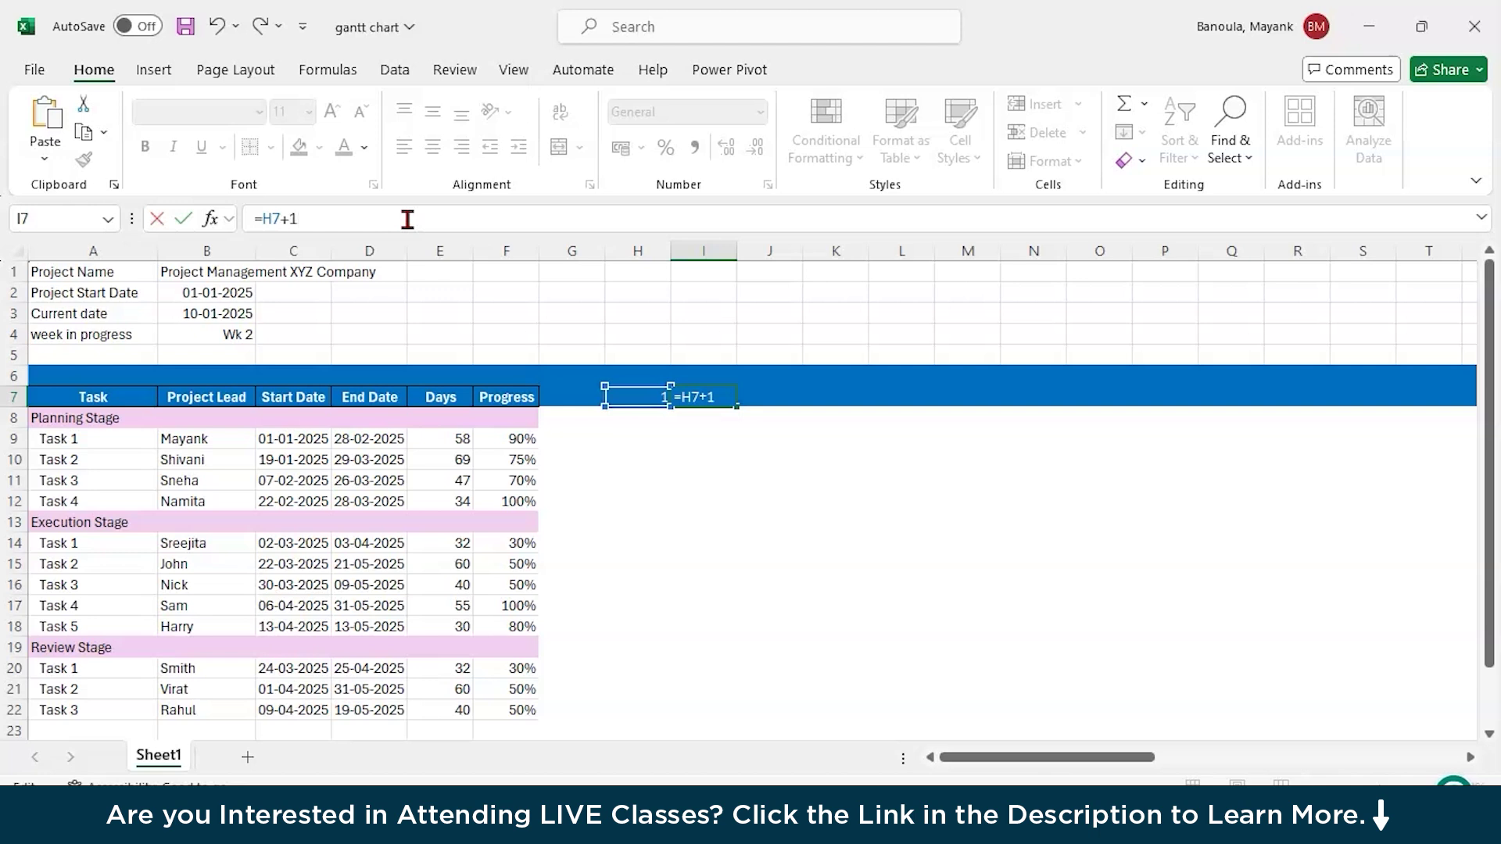
{"action": "key", "text": "Return"}
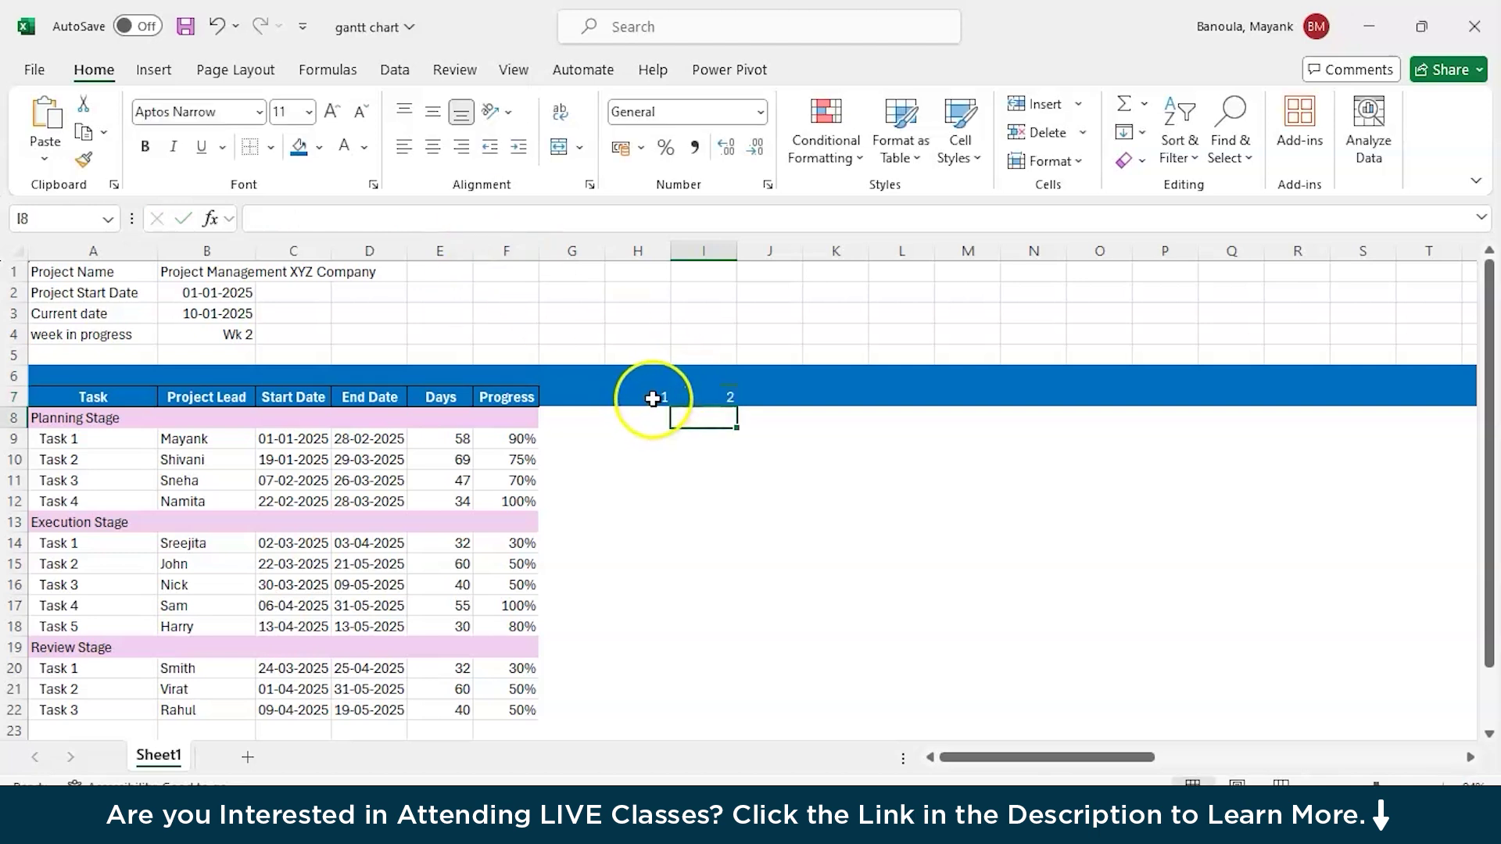
Step: Format H7:I7 with the custom 'Wk #' number format
{"action": "left_click_drag", "start_coordinate": [653, 398], "coordinate": [681, 397]}
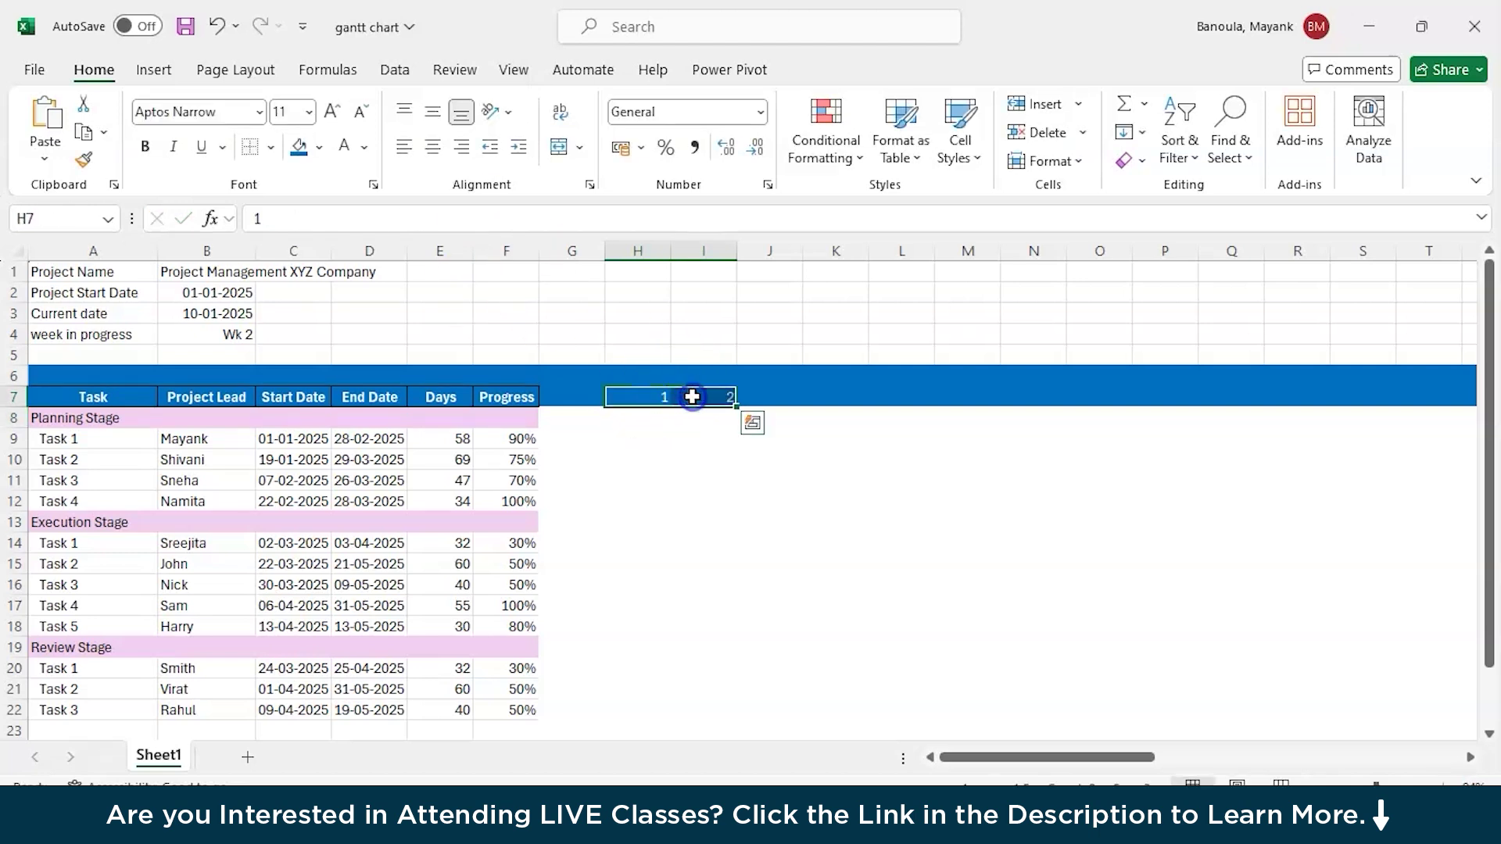
{"action": "key", "text": "ctrl+1"}
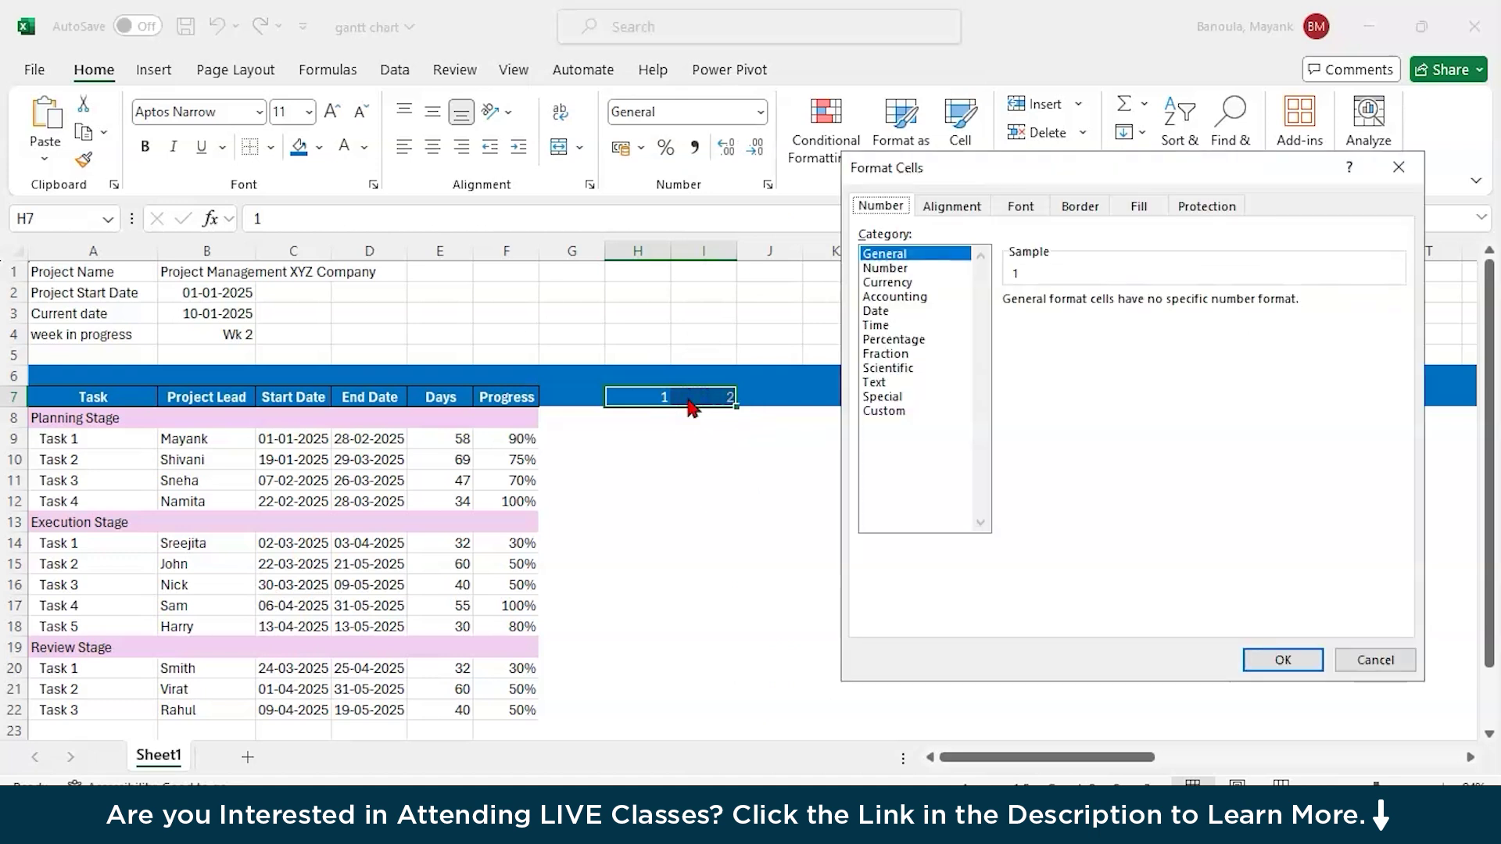
{"action": "left_click", "coordinate": [922, 413]}
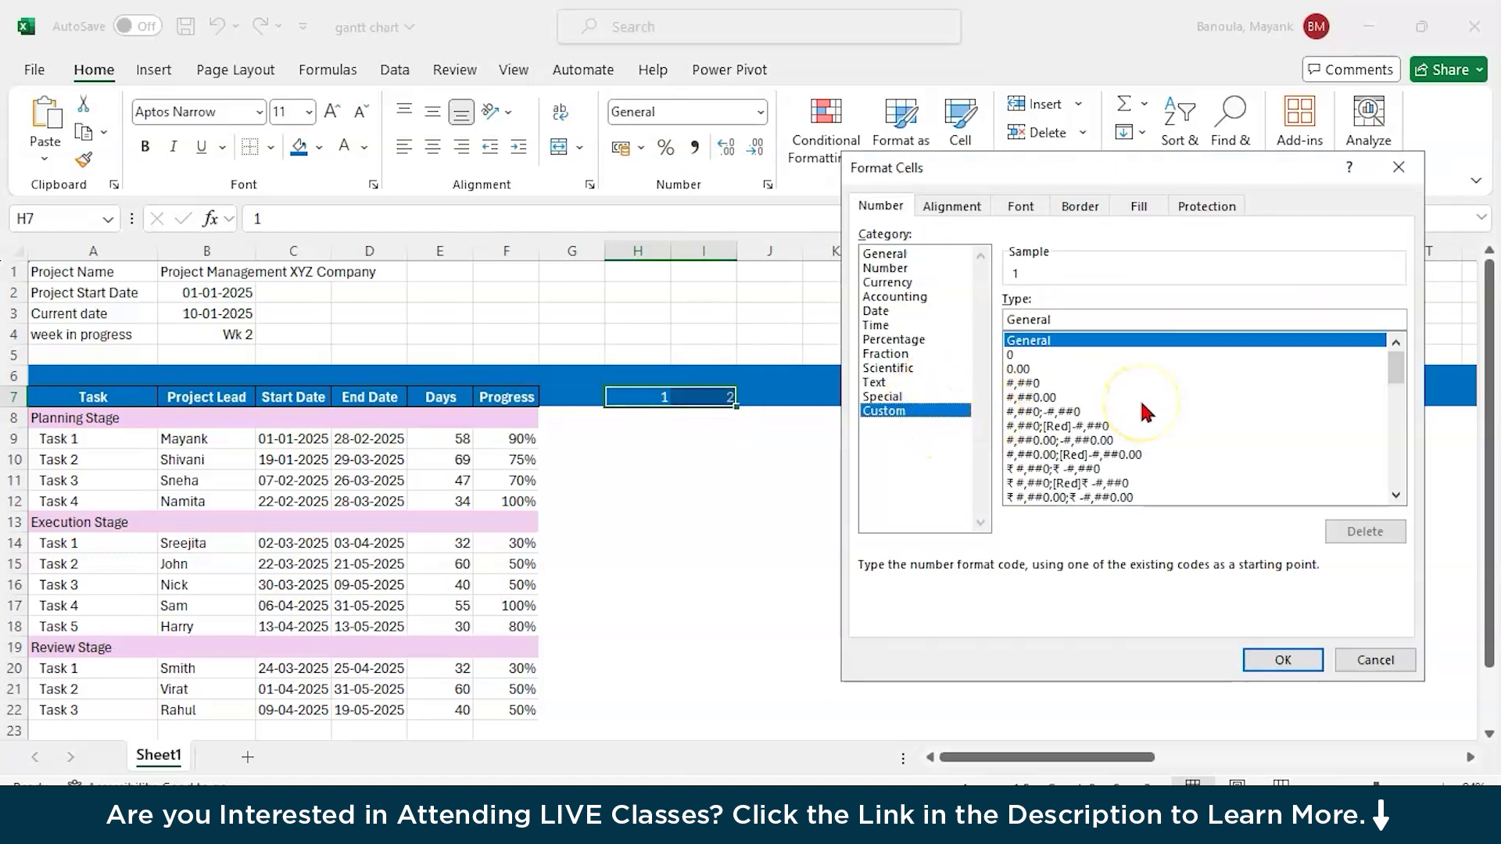
{"action": "left_click_drag", "start_coordinate": [1398, 367], "coordinate": [1388, 516]}
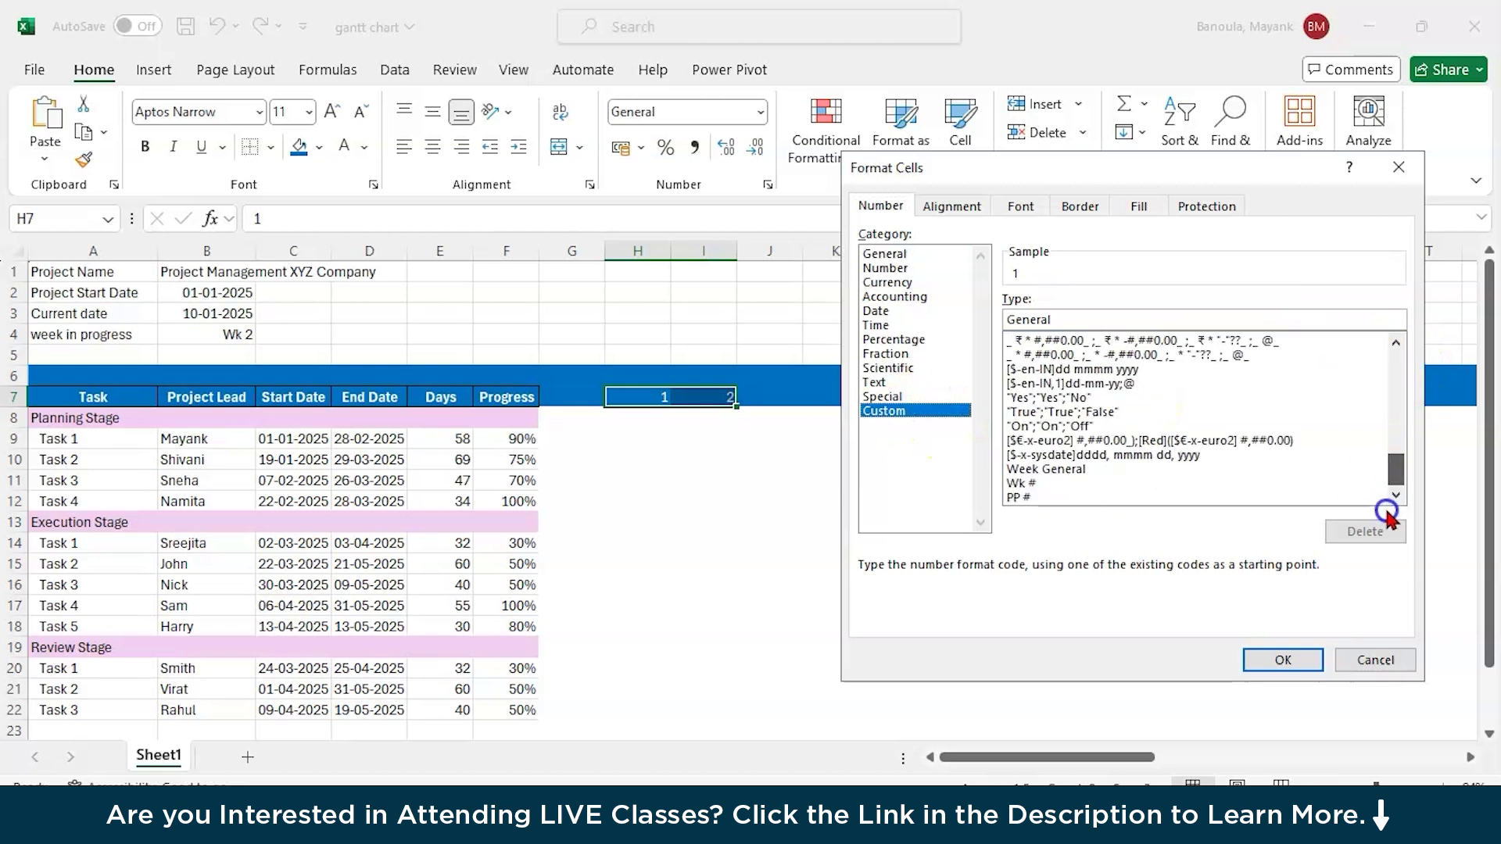
{"action": "left_click", "coordinate": [1019, 484]}
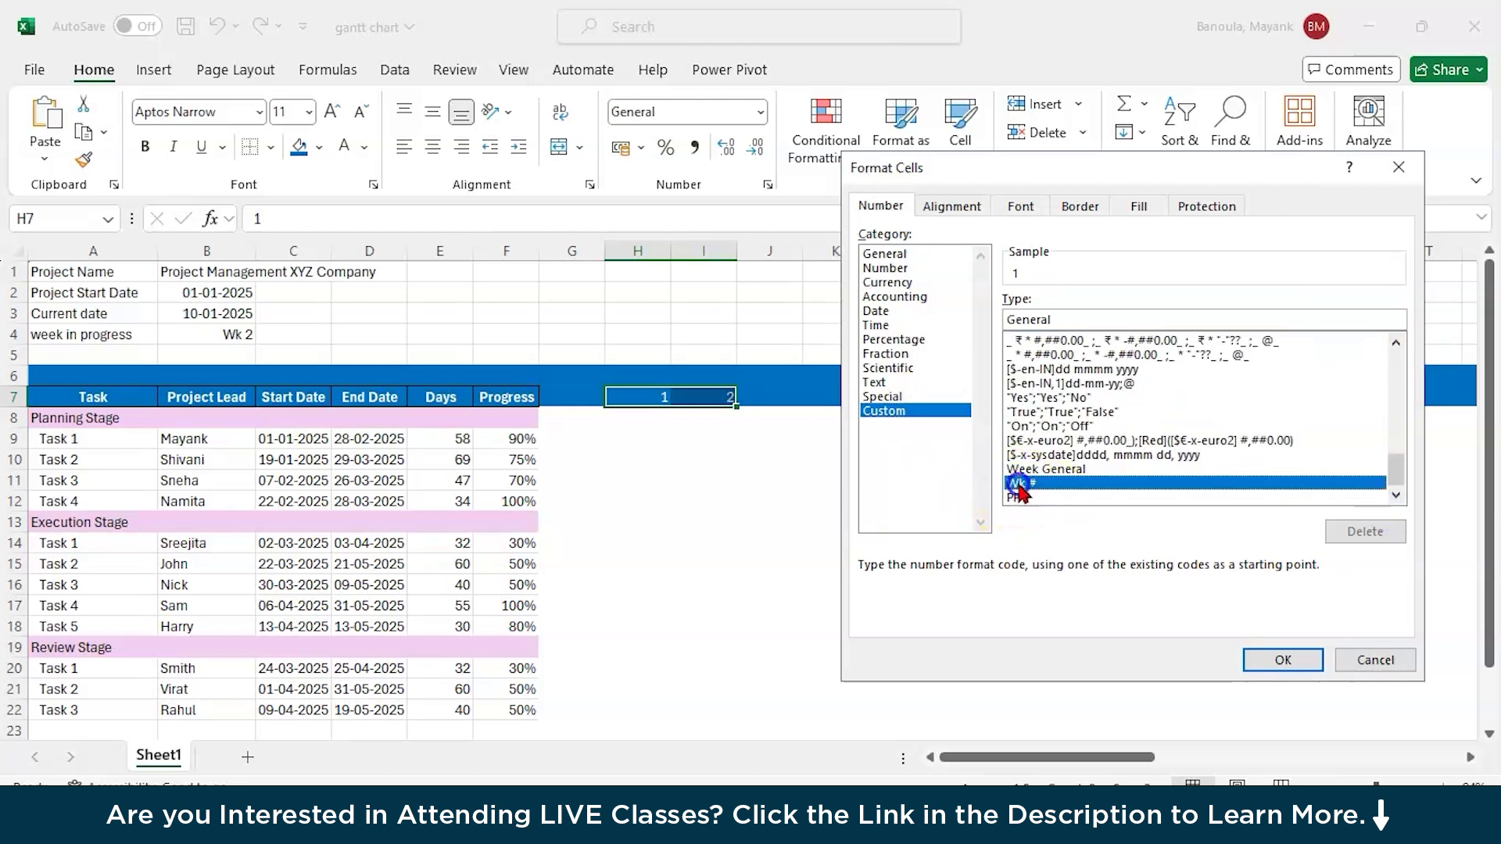
{"action": "left_click", "coordinate": [1283, 659]}
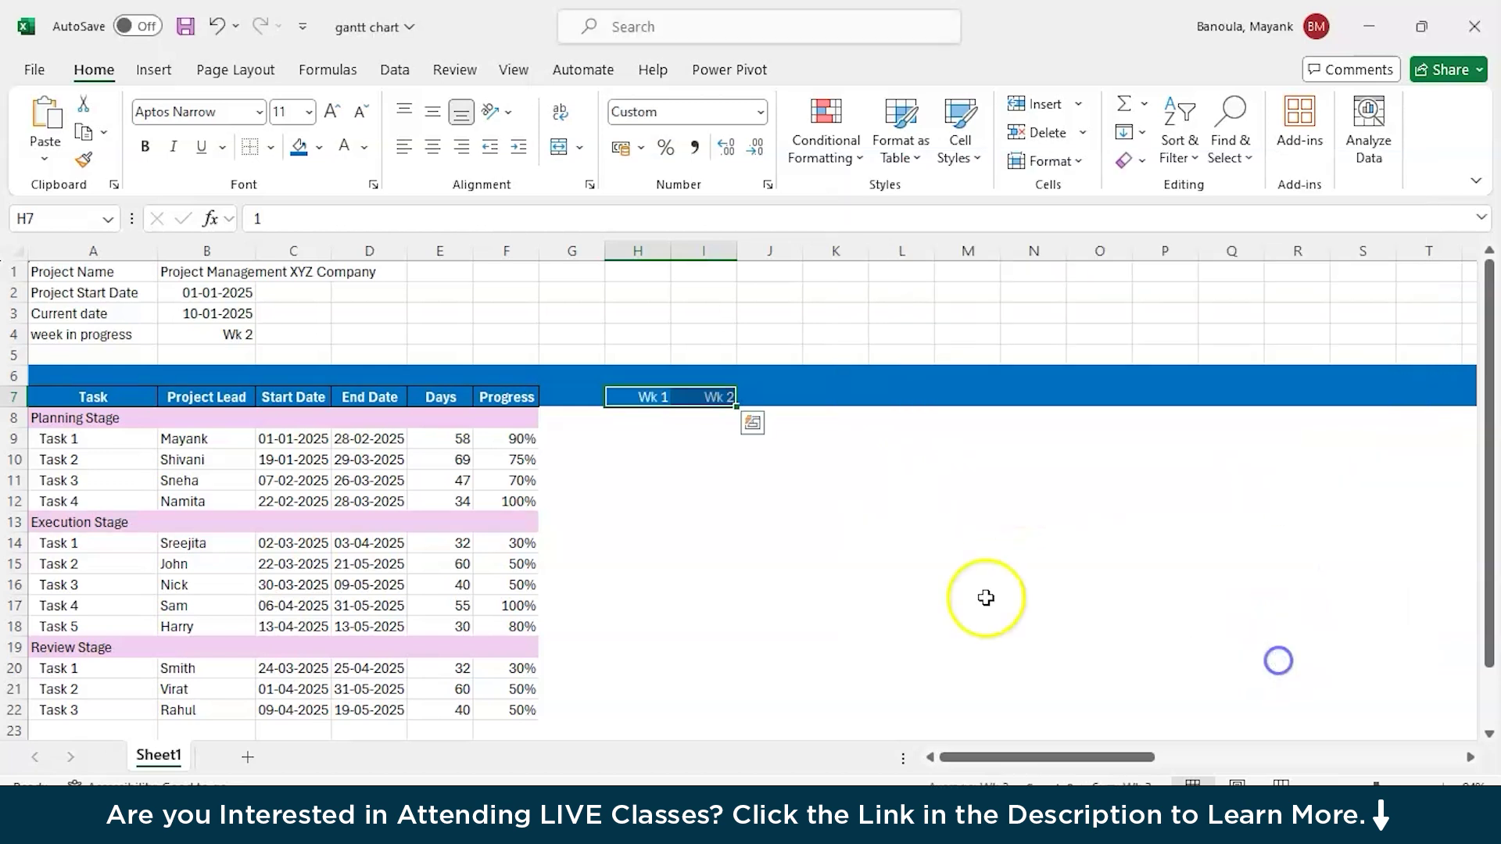
Step: Fill the week labels along row 7 from Wk 1 past Wk 31
{"action": "left_click_drag", "start_coordinate": [736, 405], "coordinate": [1465, 397]}
{"action": "scroll", "coordinate": [873, 476], "scroll_direction": "left", "scroll_amount": 20}
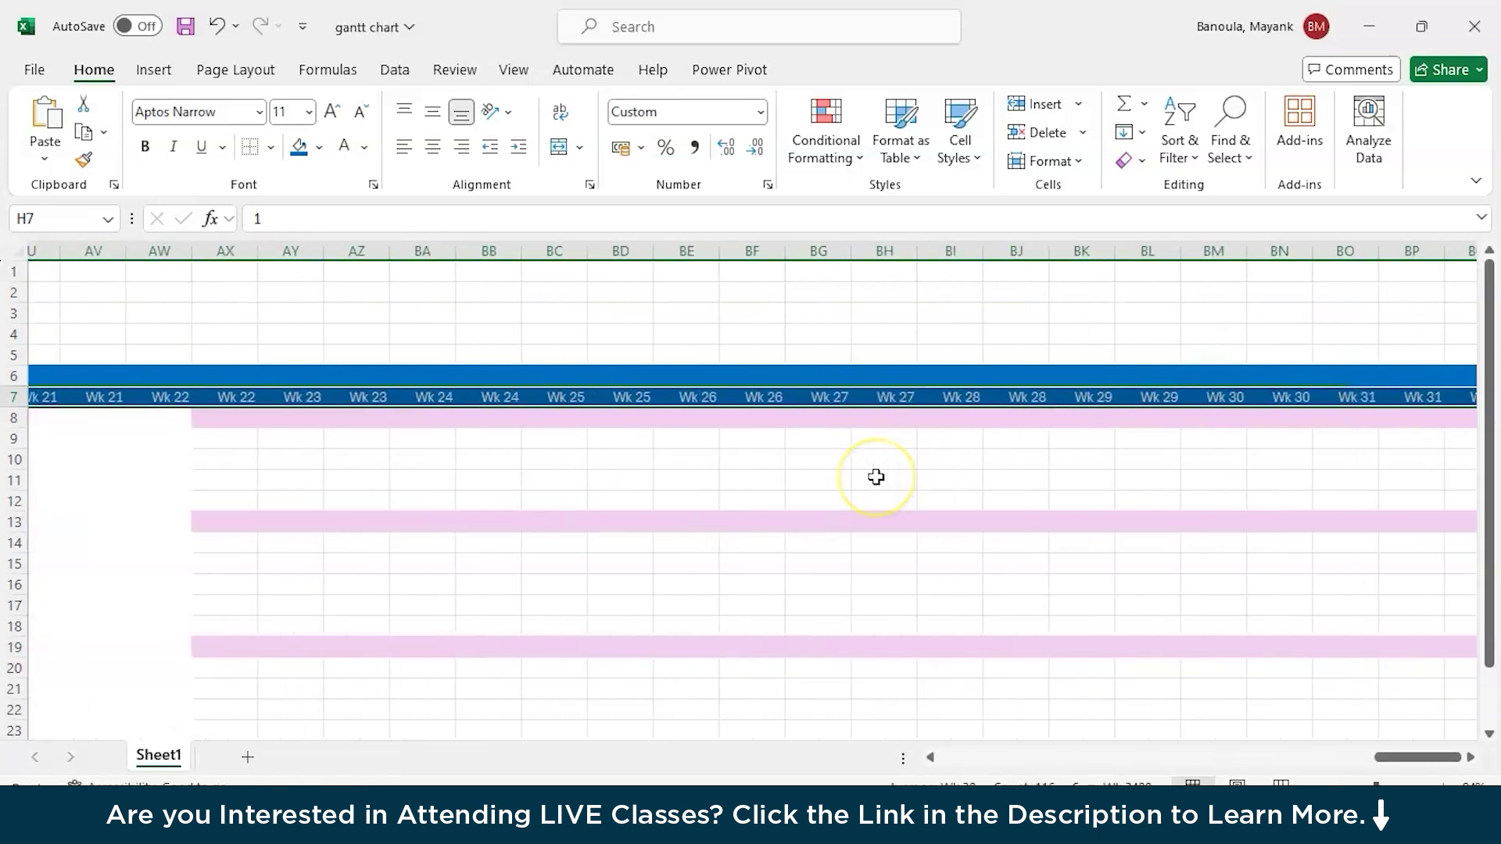
{"action": "left_click", "coordinate": [639, 379]}
Step: Enter =B2 in H6 for 01-Jan and =H6+7 in I6
{"action": "type", "text": "="}
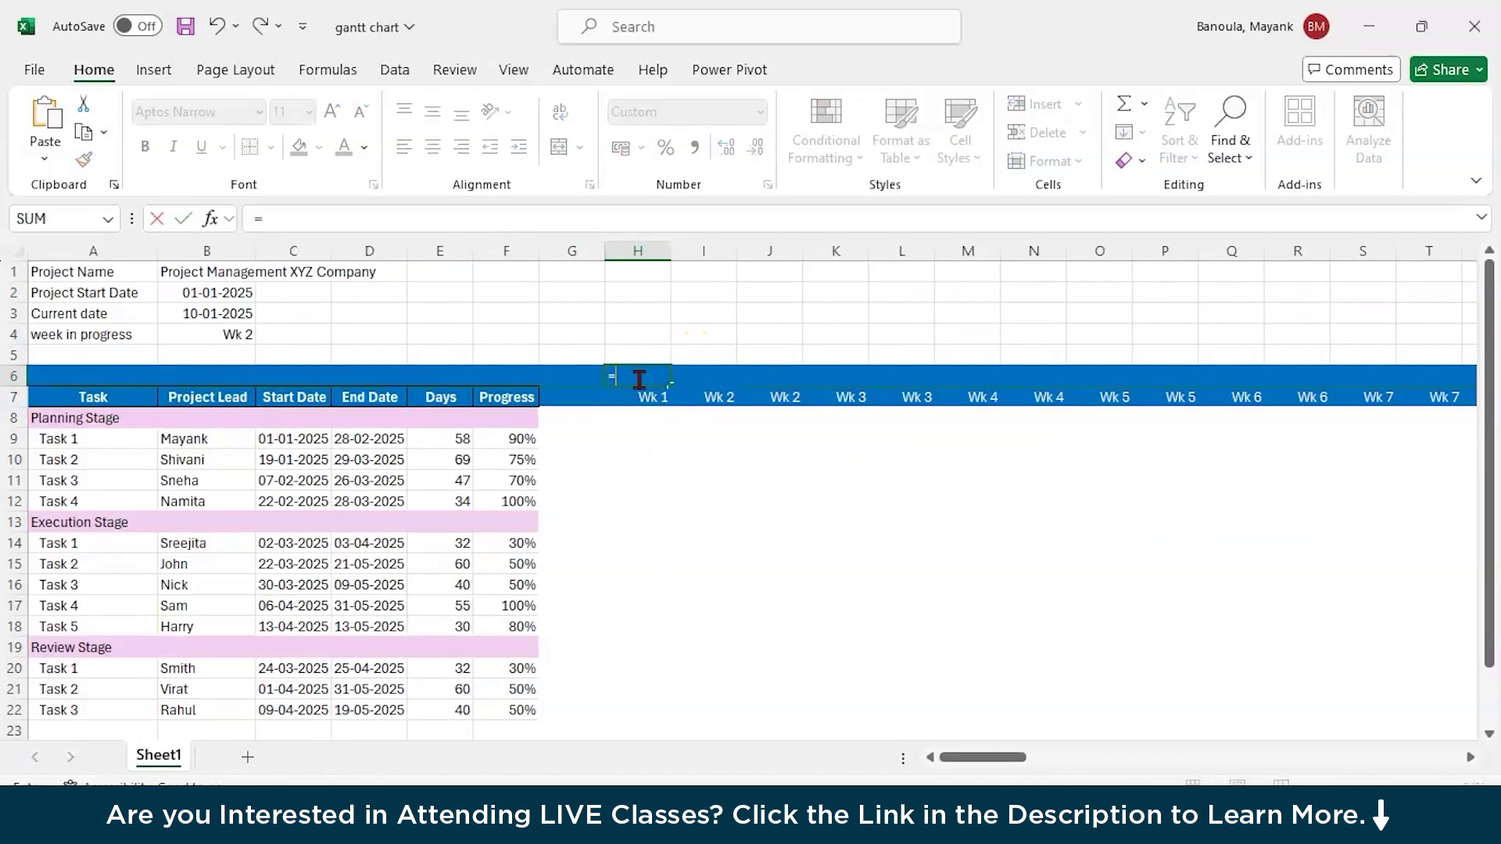
{"action": "left_click", "coordinate": [226, 293]}
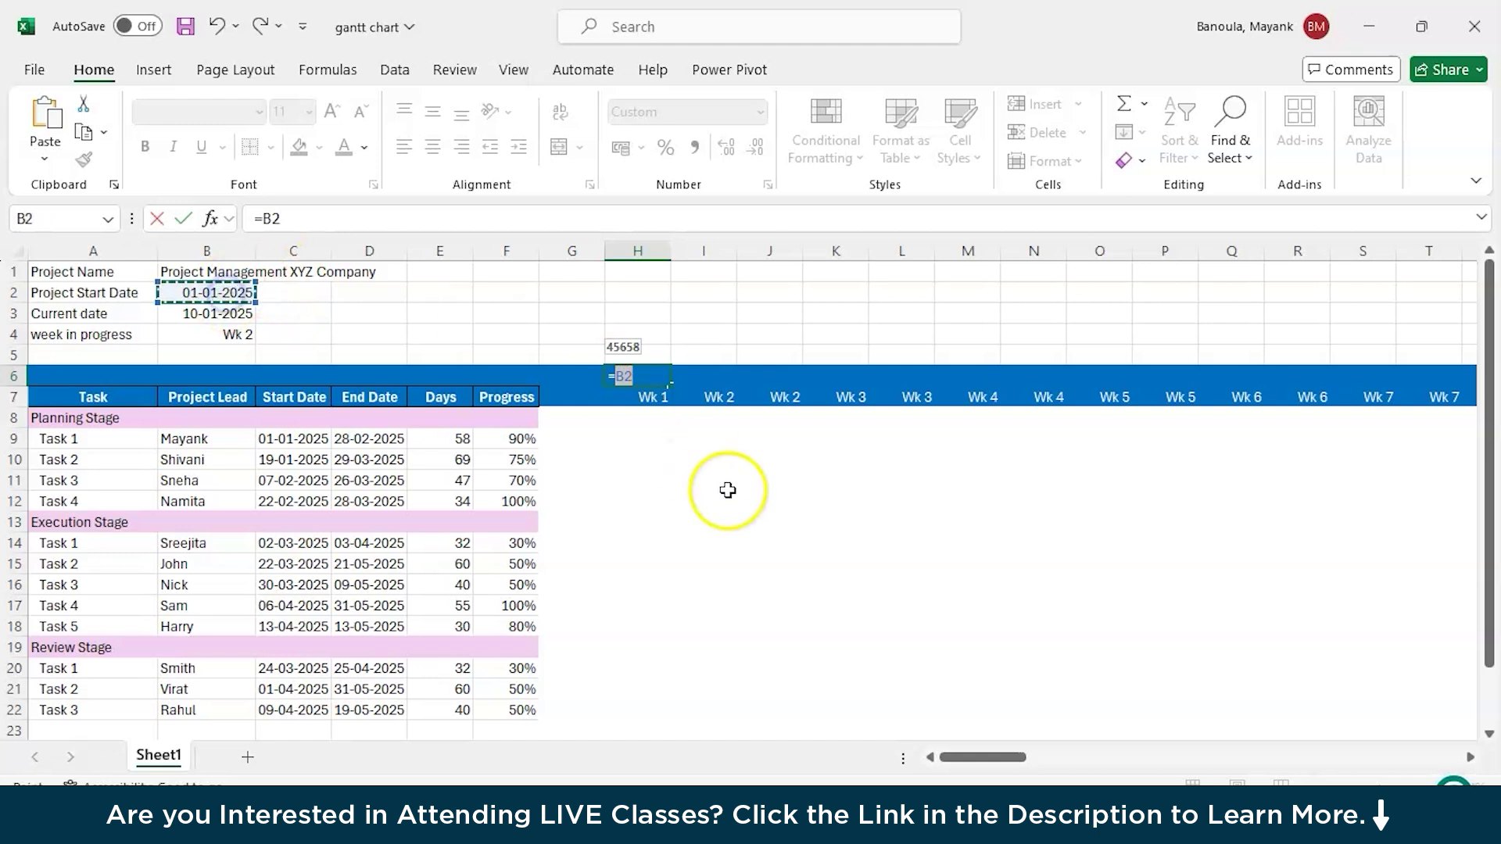
{"action": "key", "text": "Return"}
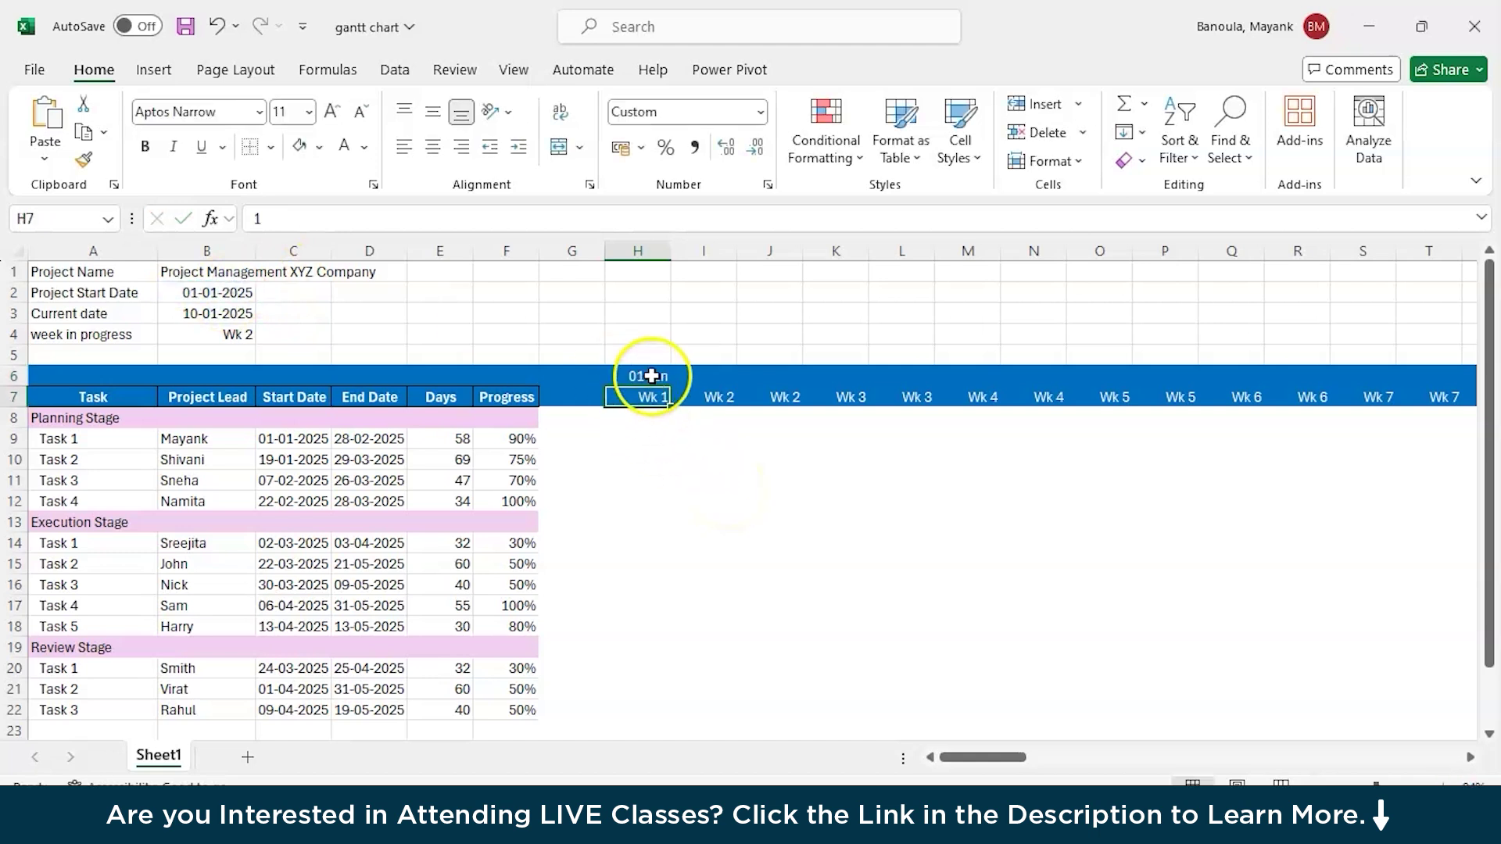
{"action": "left_click", "coordinate": [713, 378]}
{"action": "type", "text": "="}
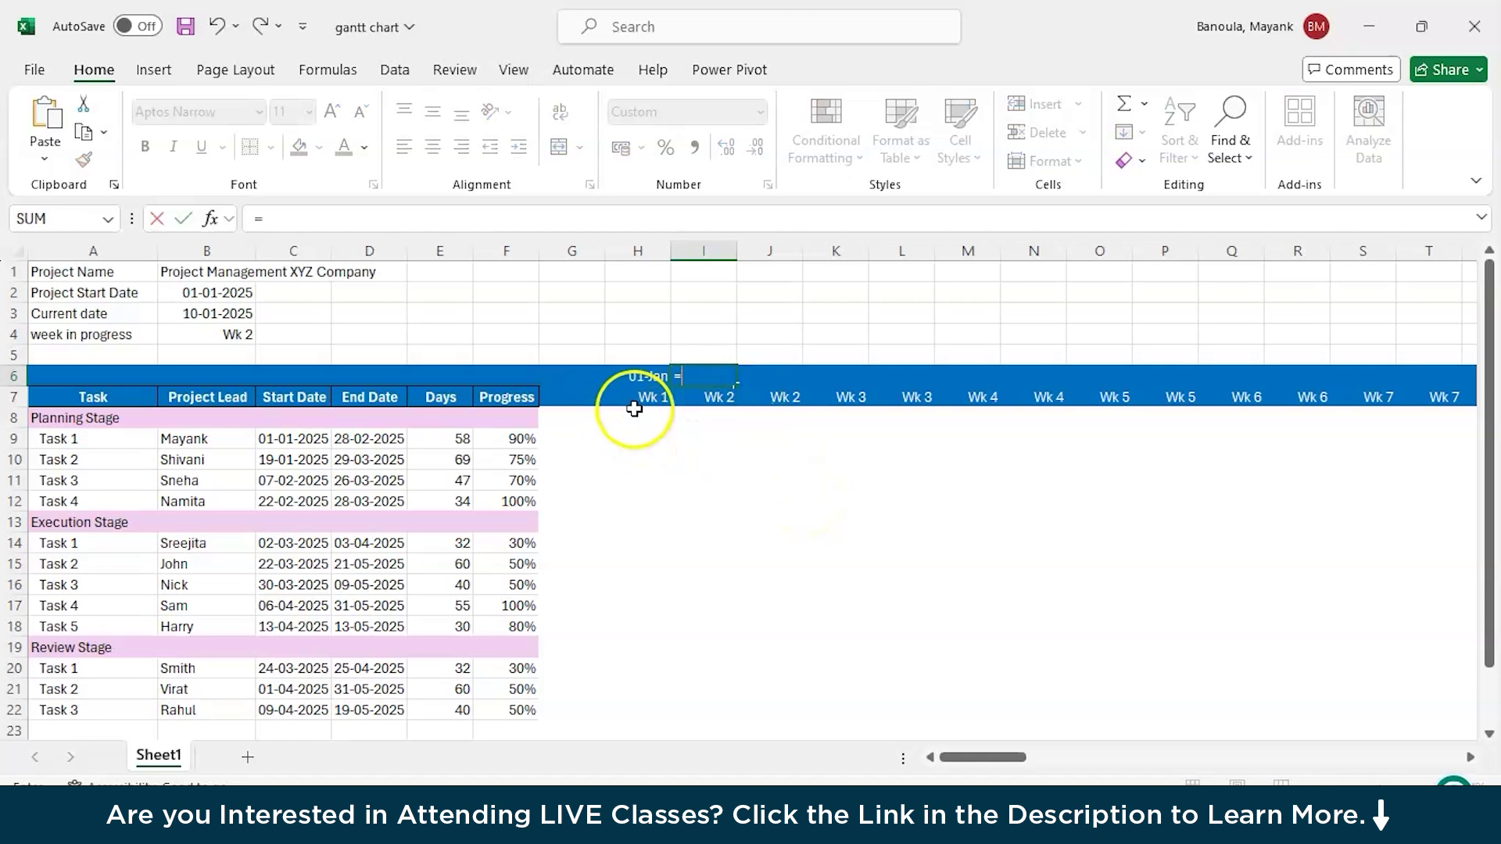
{"action": "left_click", "coordinate": [663, 377]}
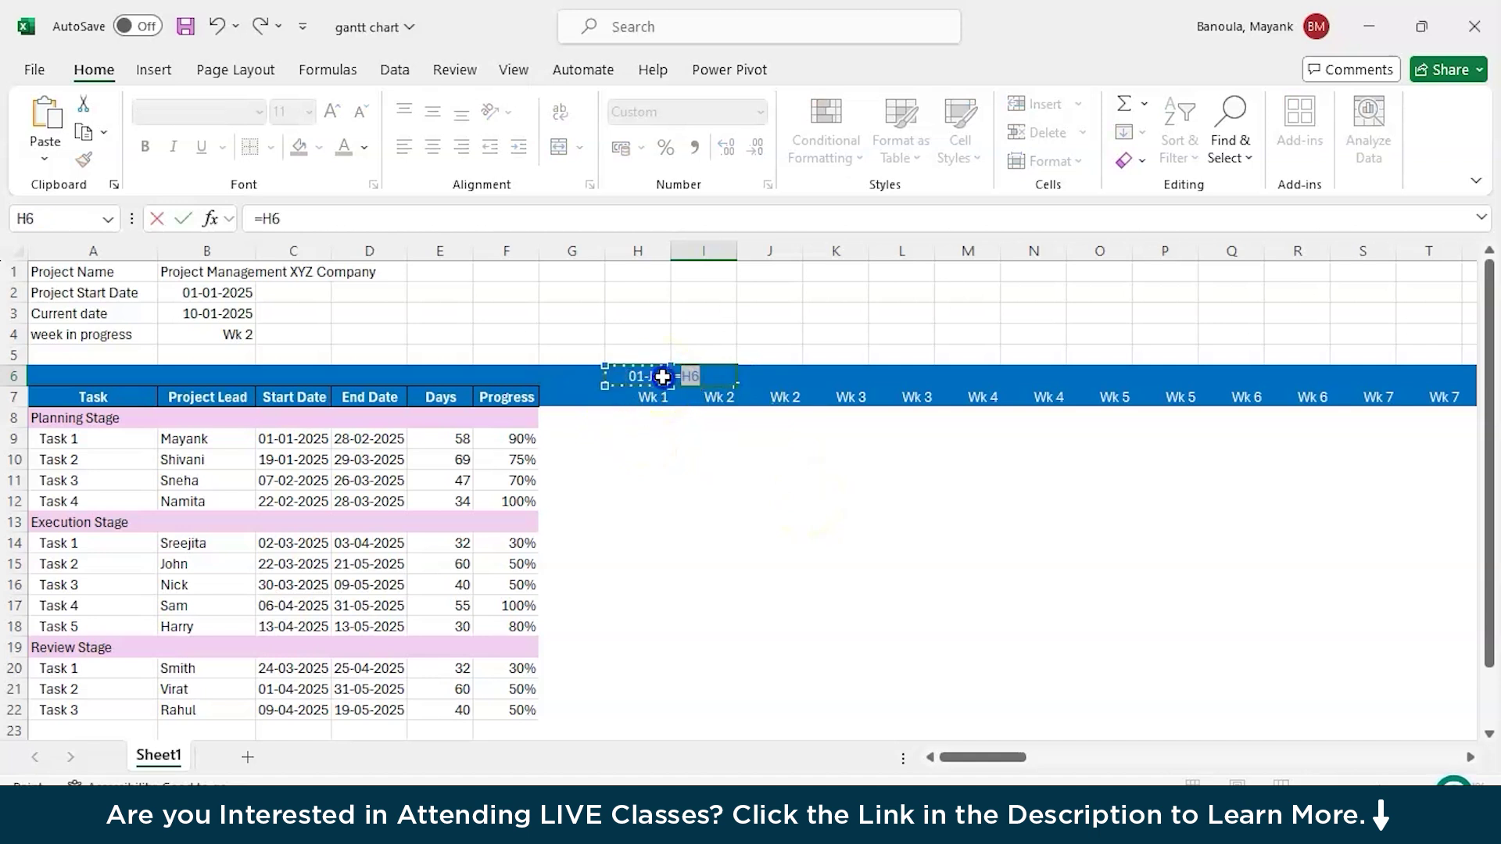
{"action": "left_click", "coordinate": [375, 212]}
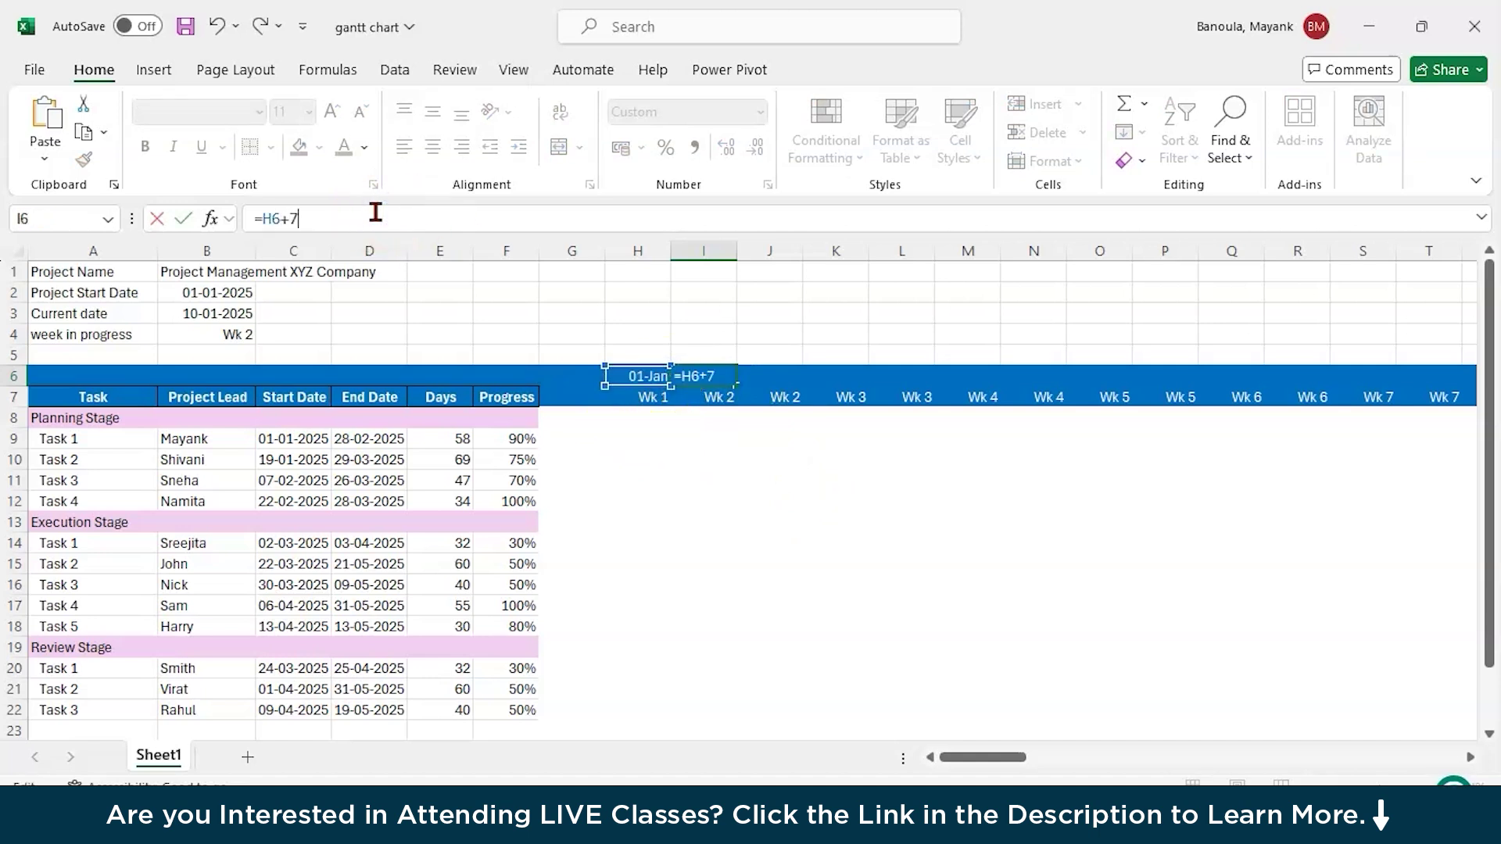
{"action": "type", "text": "+7"}
{"action": "key", "text": "Return"}
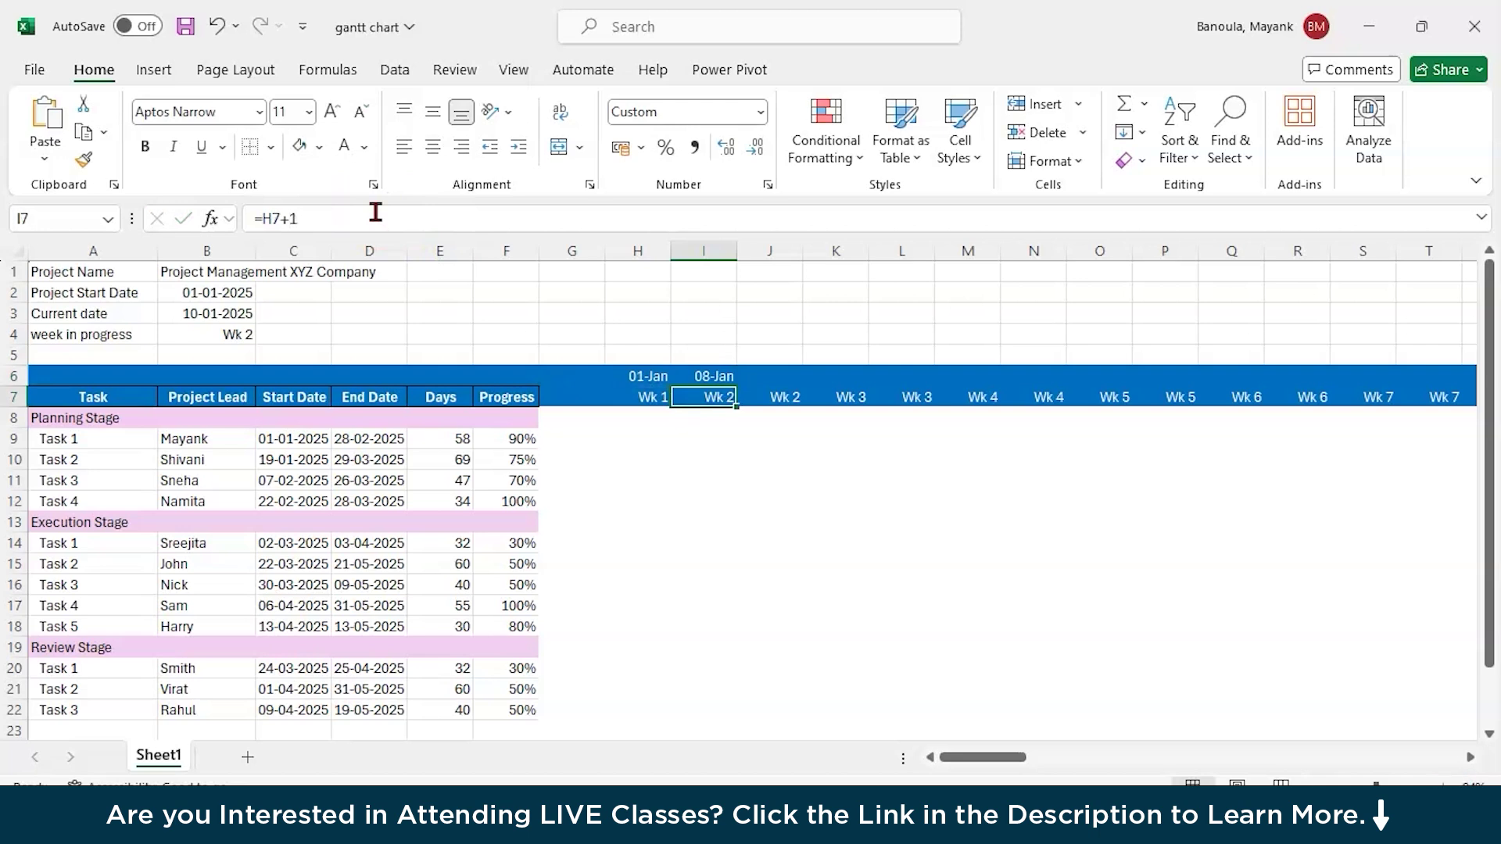
Step: Fill the weekly dates across row 6, running 08-Jan, 15-Jan past 19-Mar
{"action": "left_click", "coordinate": [719, 378]}
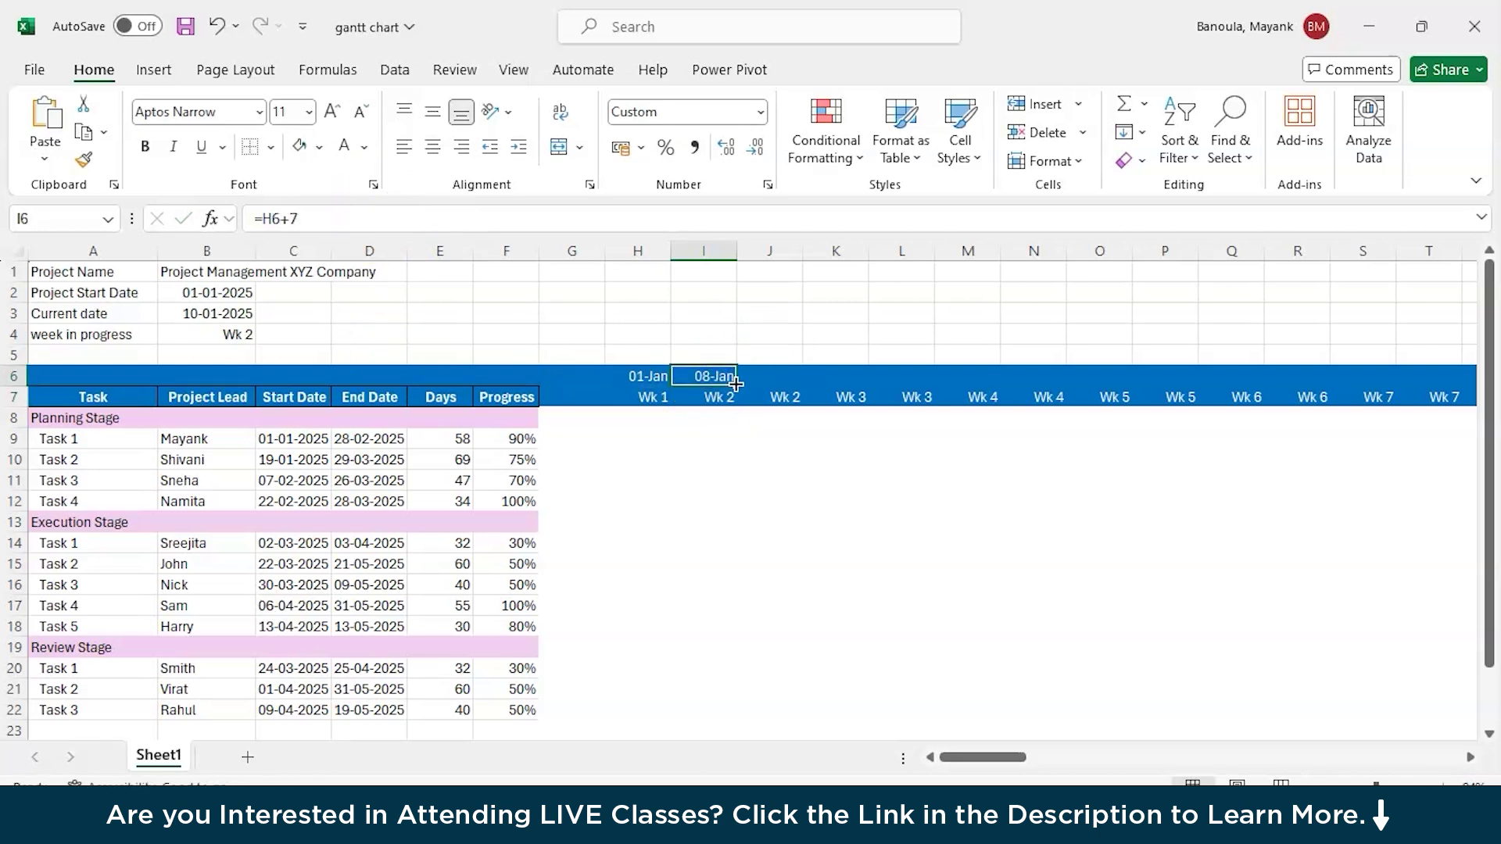
{"action": "left_click_drag", "start_coordinate": [736, 383], "coordinate": [677, 389]}
{"action": "scroll", "coordinate": [547, 493], "scroll_direction": "left", "scroll_amount": 10}
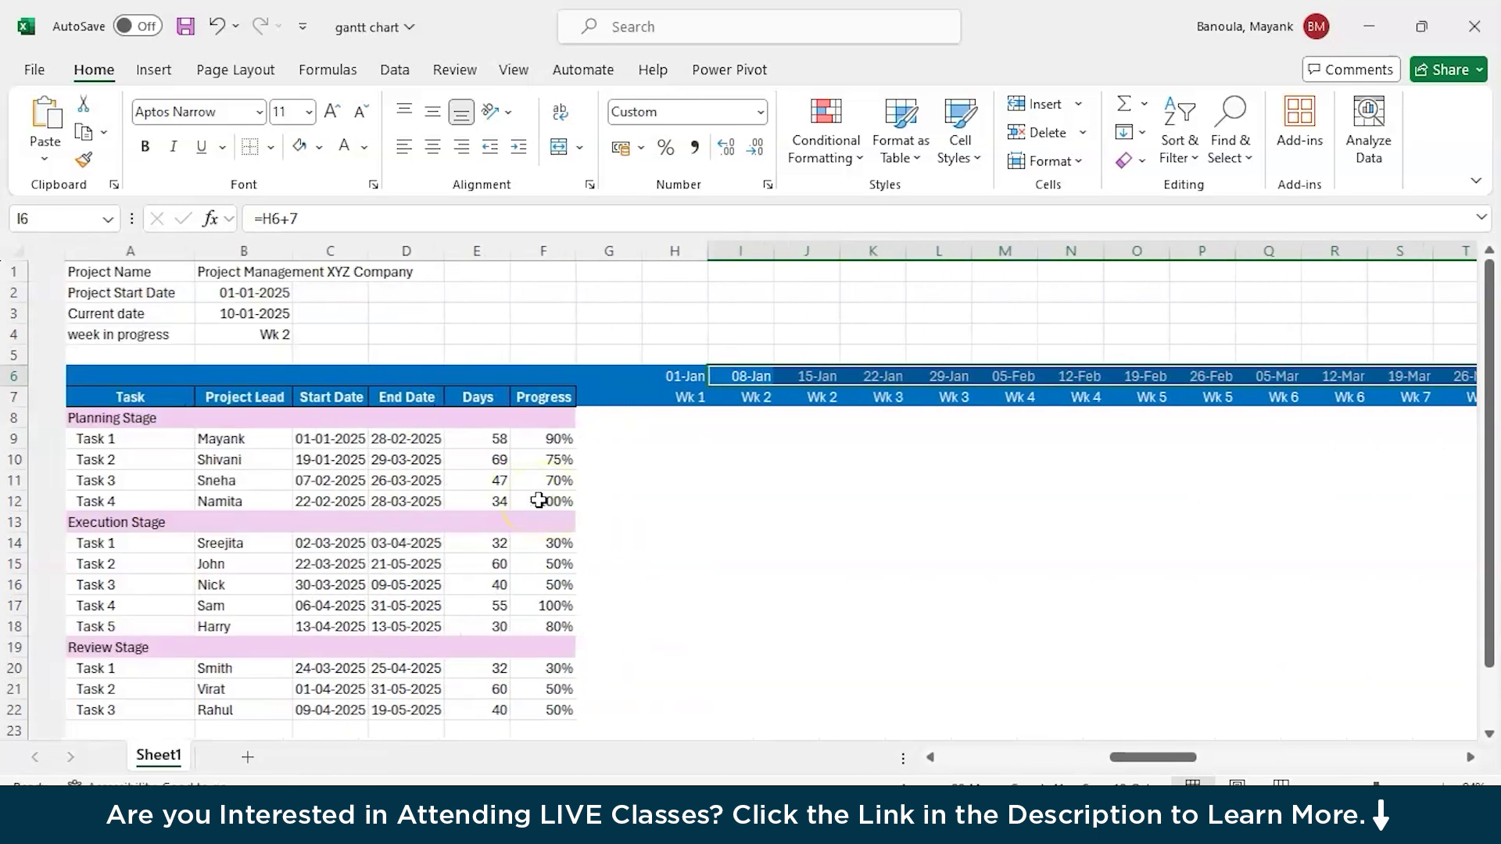
{"action": "left_click", "coordinate": [186, 298]}
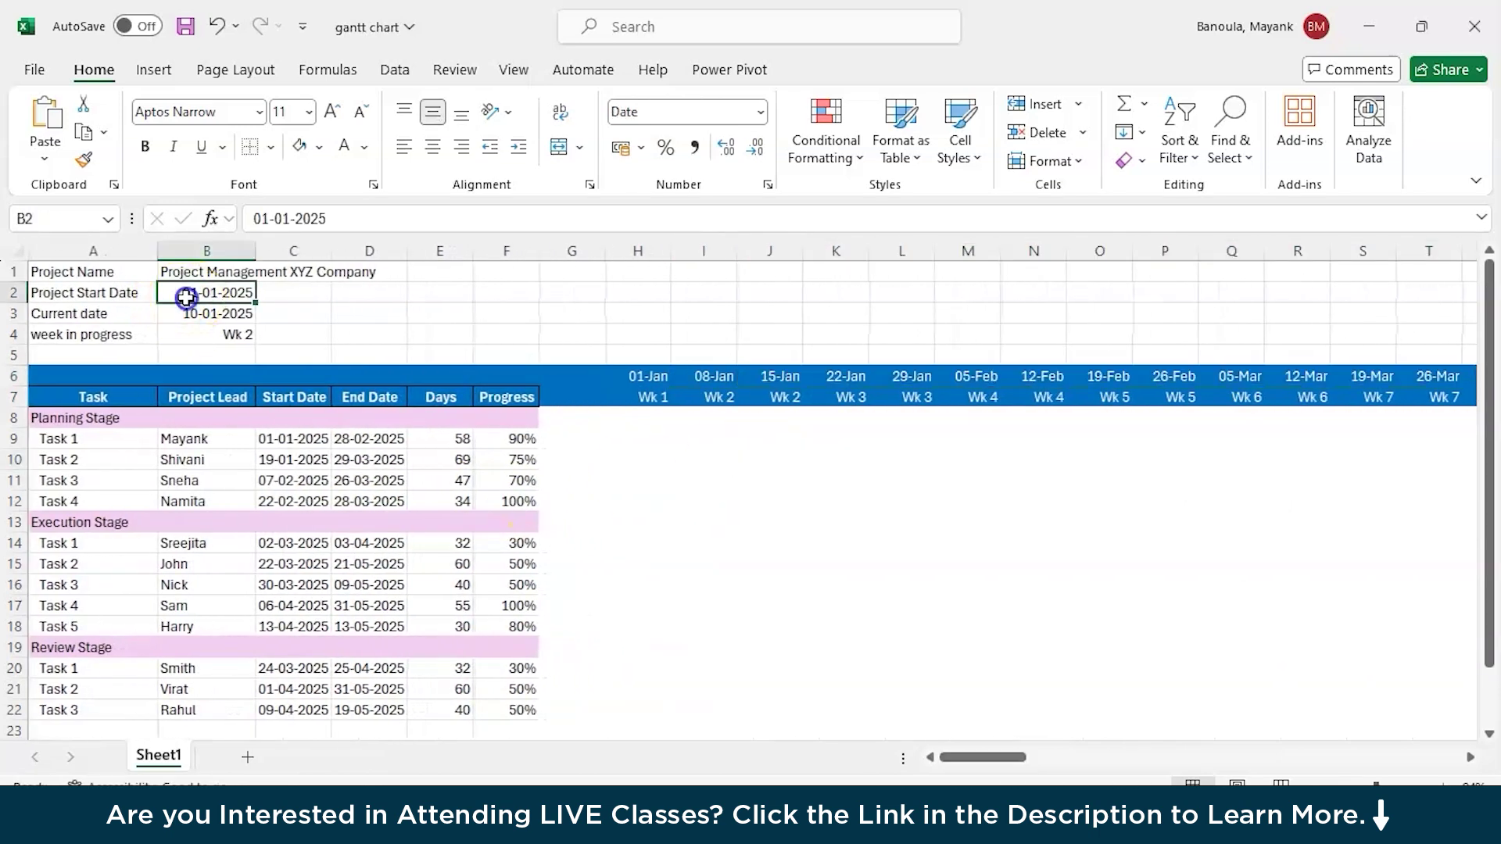
{"action": "left_click", "coordinate": [265, 221]}
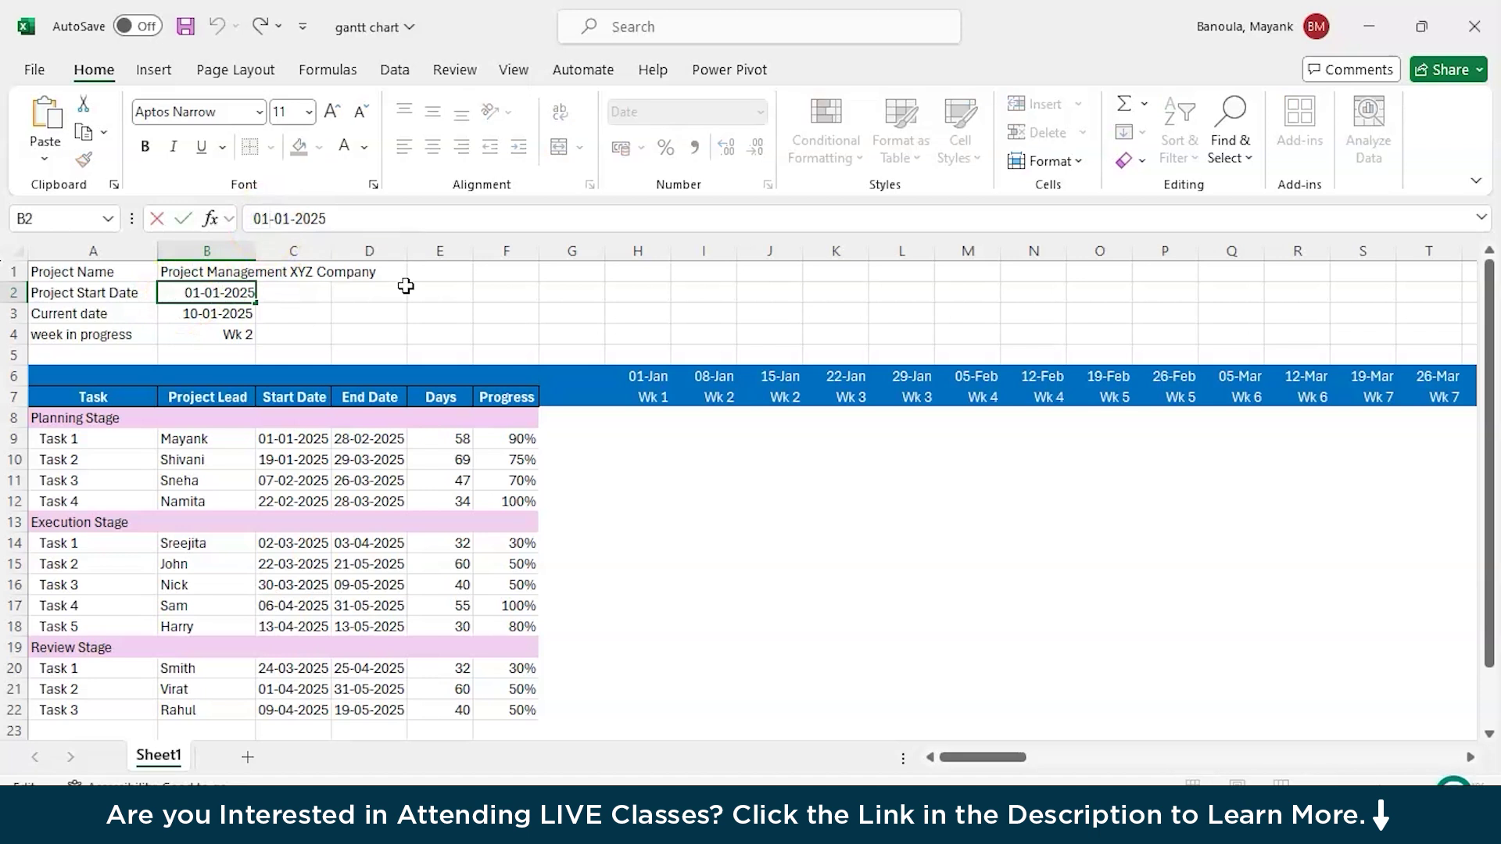
{"action": "key", "text": "BackSpace"}
{"action": "key", "text": "BackSpace"}
{"action": "type", "text": "21"}
{"action": "key", "text": "Return"}
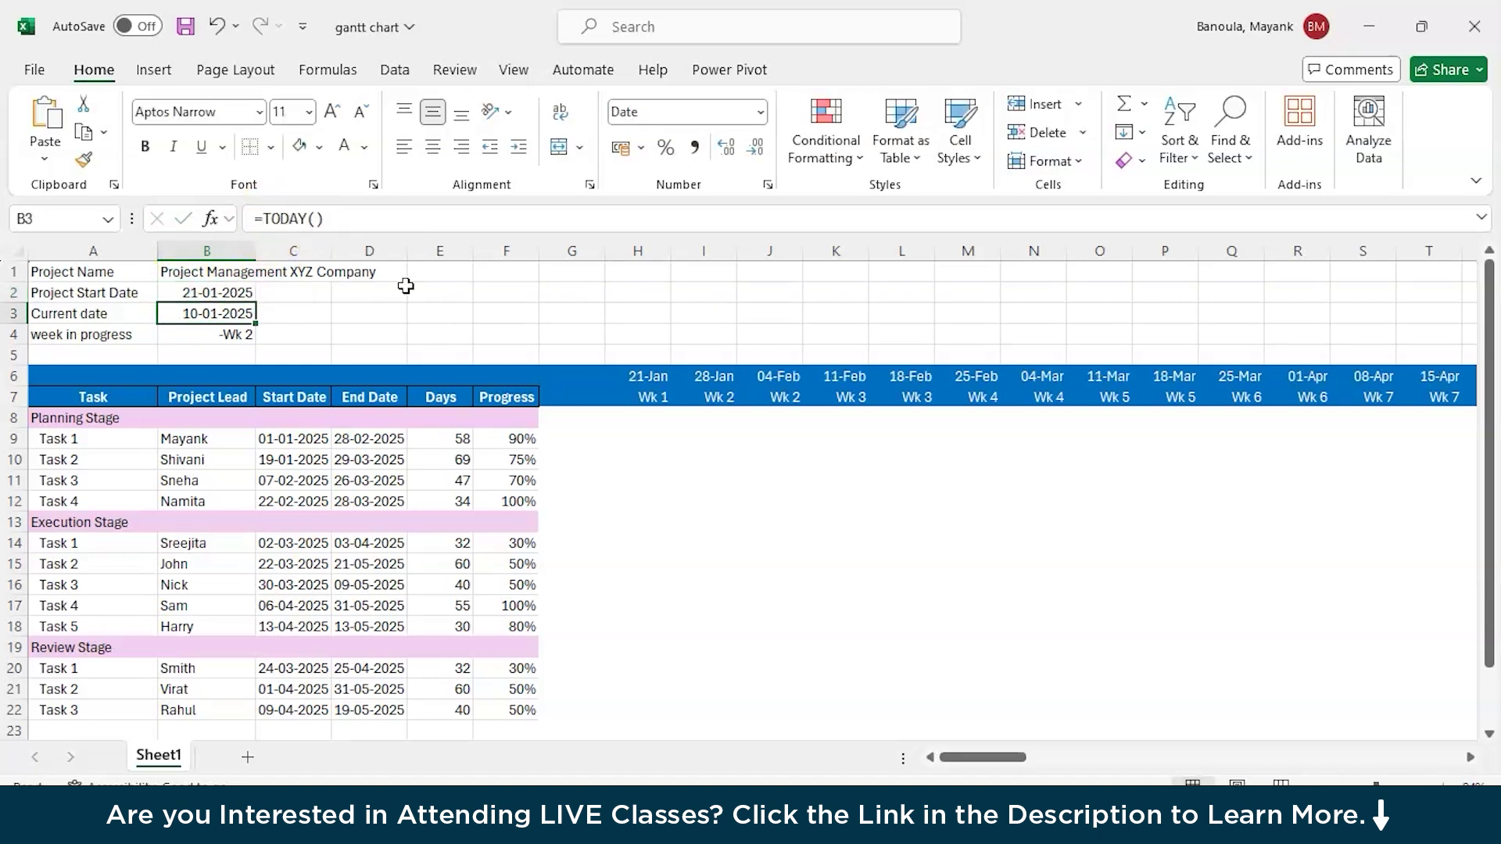
{"action": "key", "text": "ctrl+z"}
{"action": "left_click", "coordinate": [716, 466]}
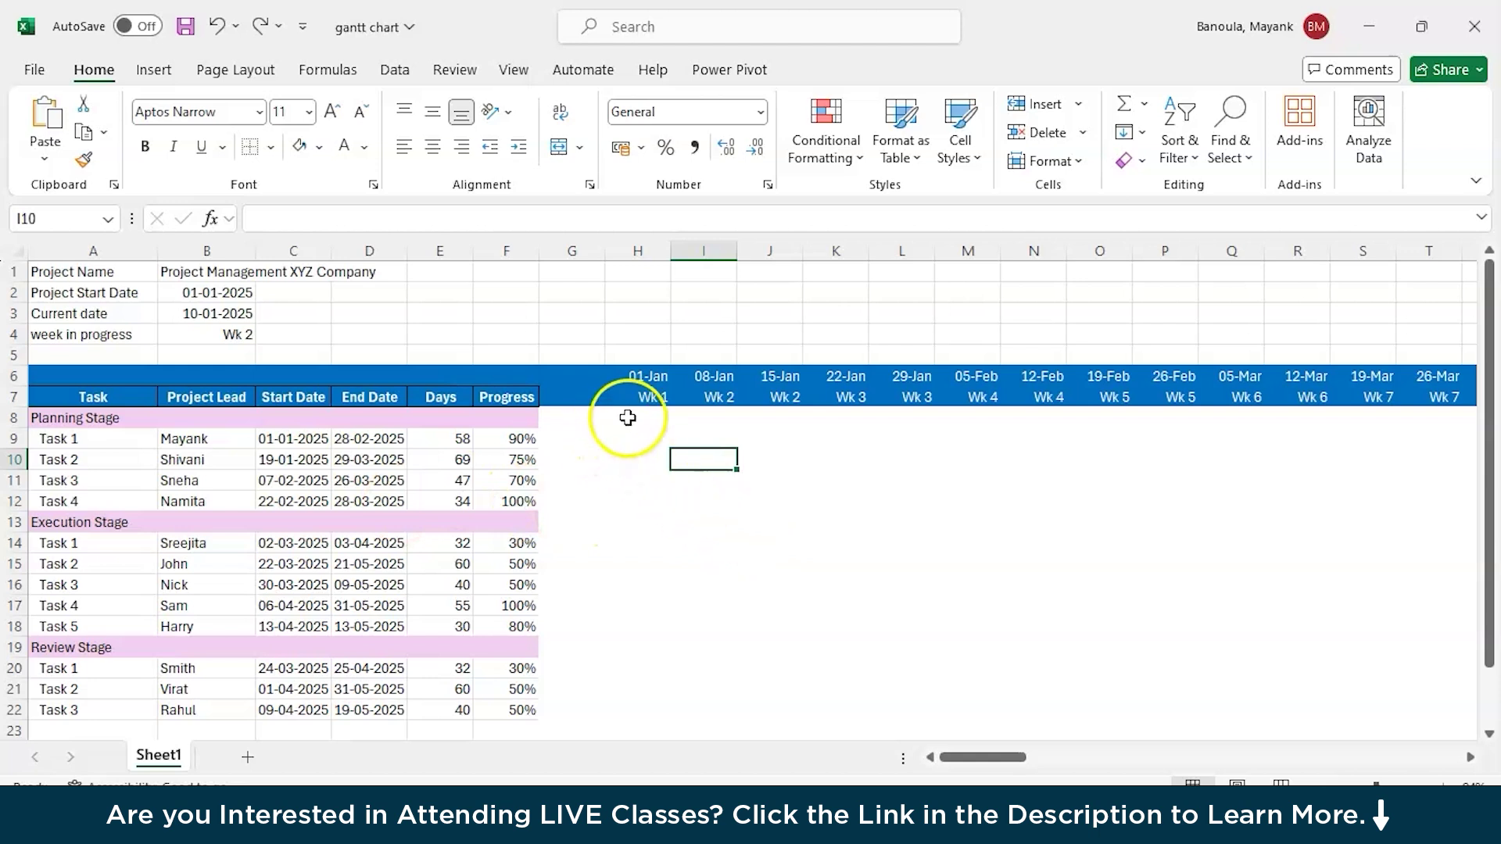
{"action": "left_click_drag", "start_coordinate": [628, 418], "coordinate": [527, 708]}
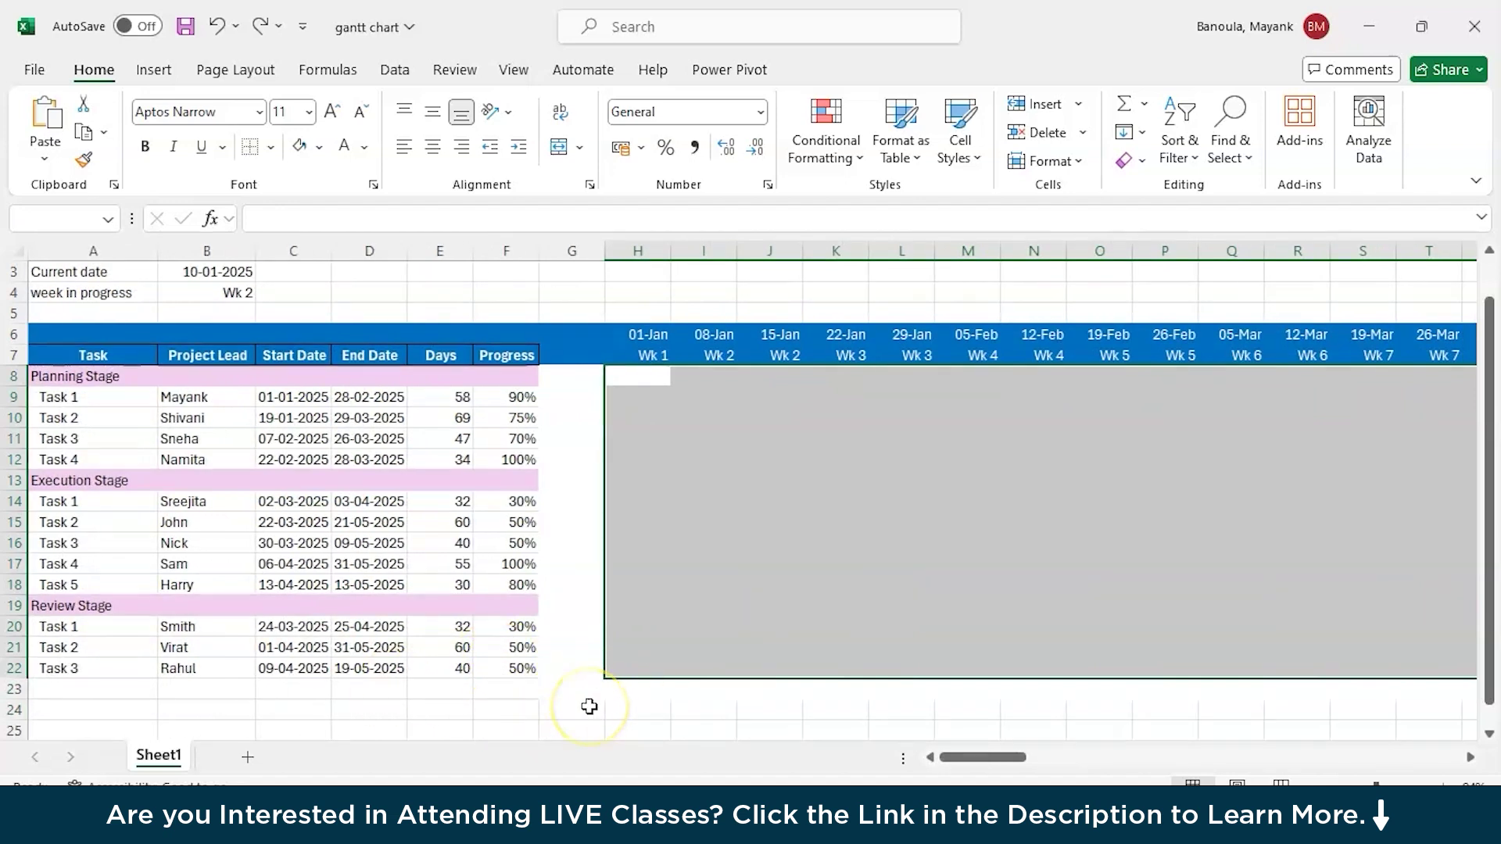
Step: Start a new conditional formatting rule that uses a formula to choose cells
{"action": "left_click", "coordinate": [854, 157]}
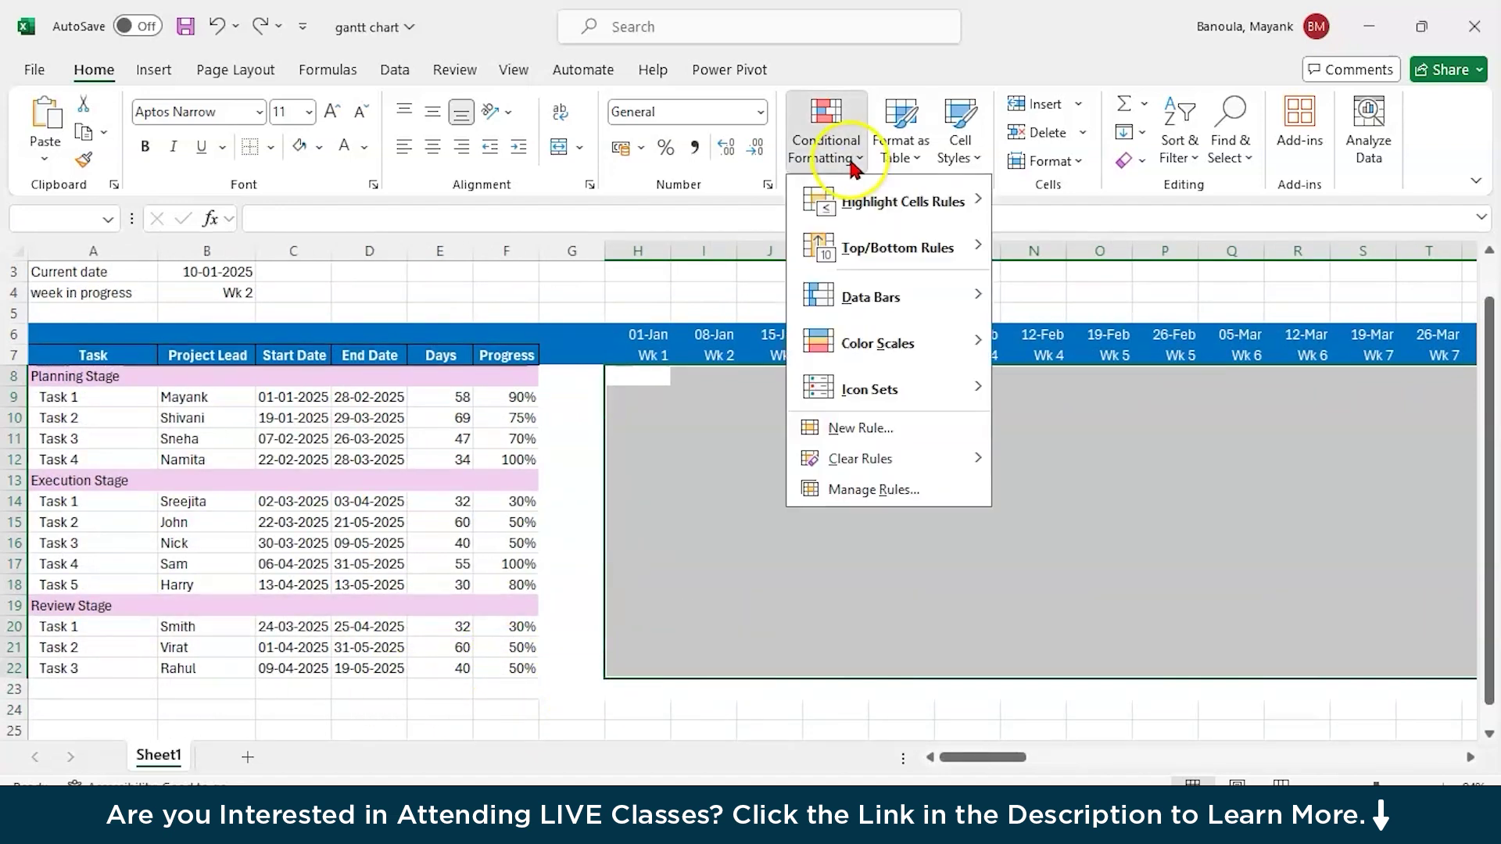
{"action": "left_click", "coordinate": [880, 431]}
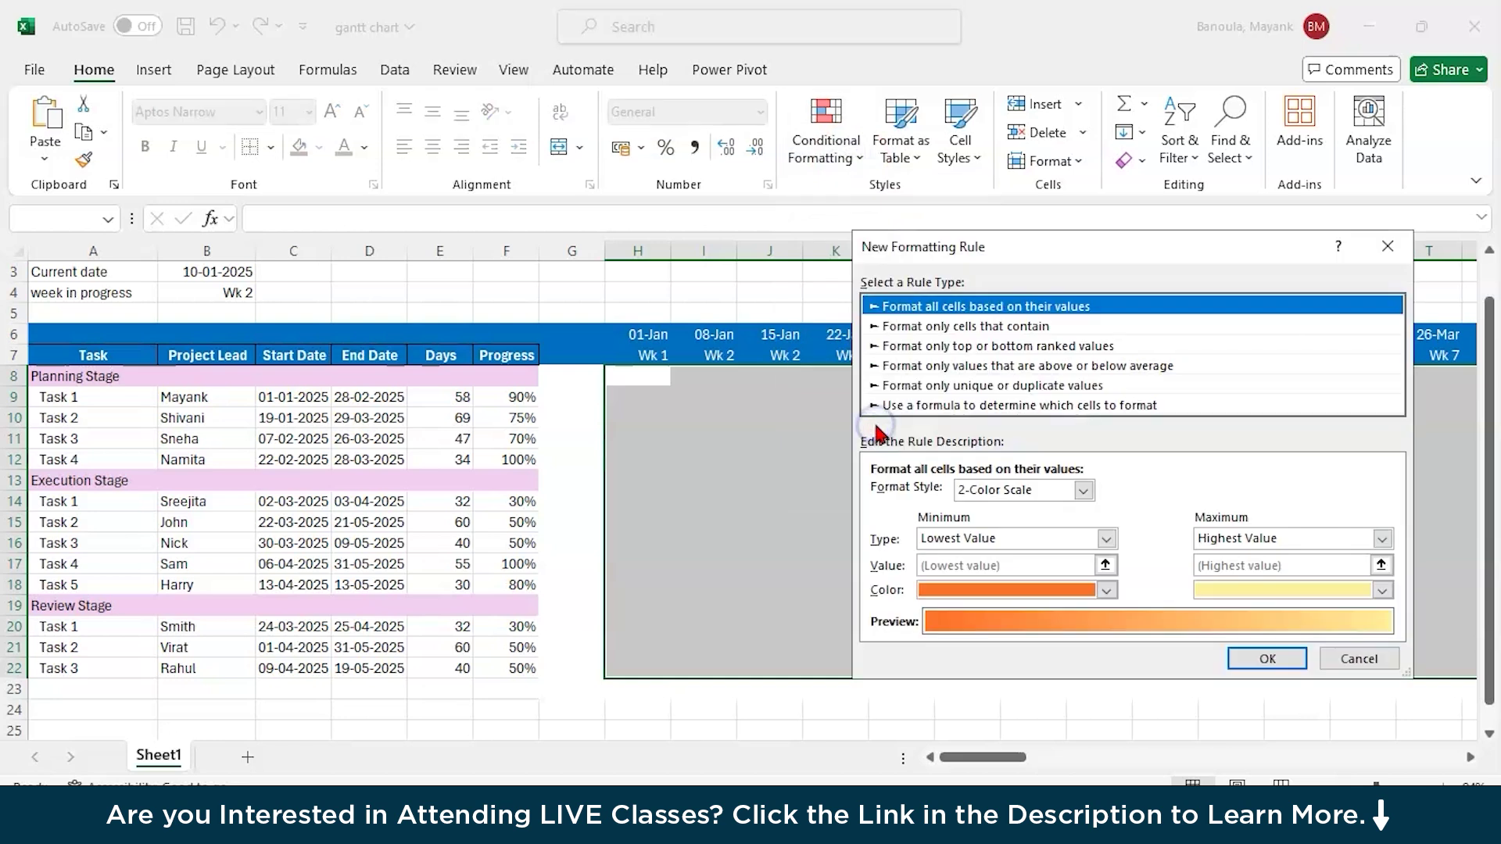
{"action": "left_click", "coordinate": [933, 406]}
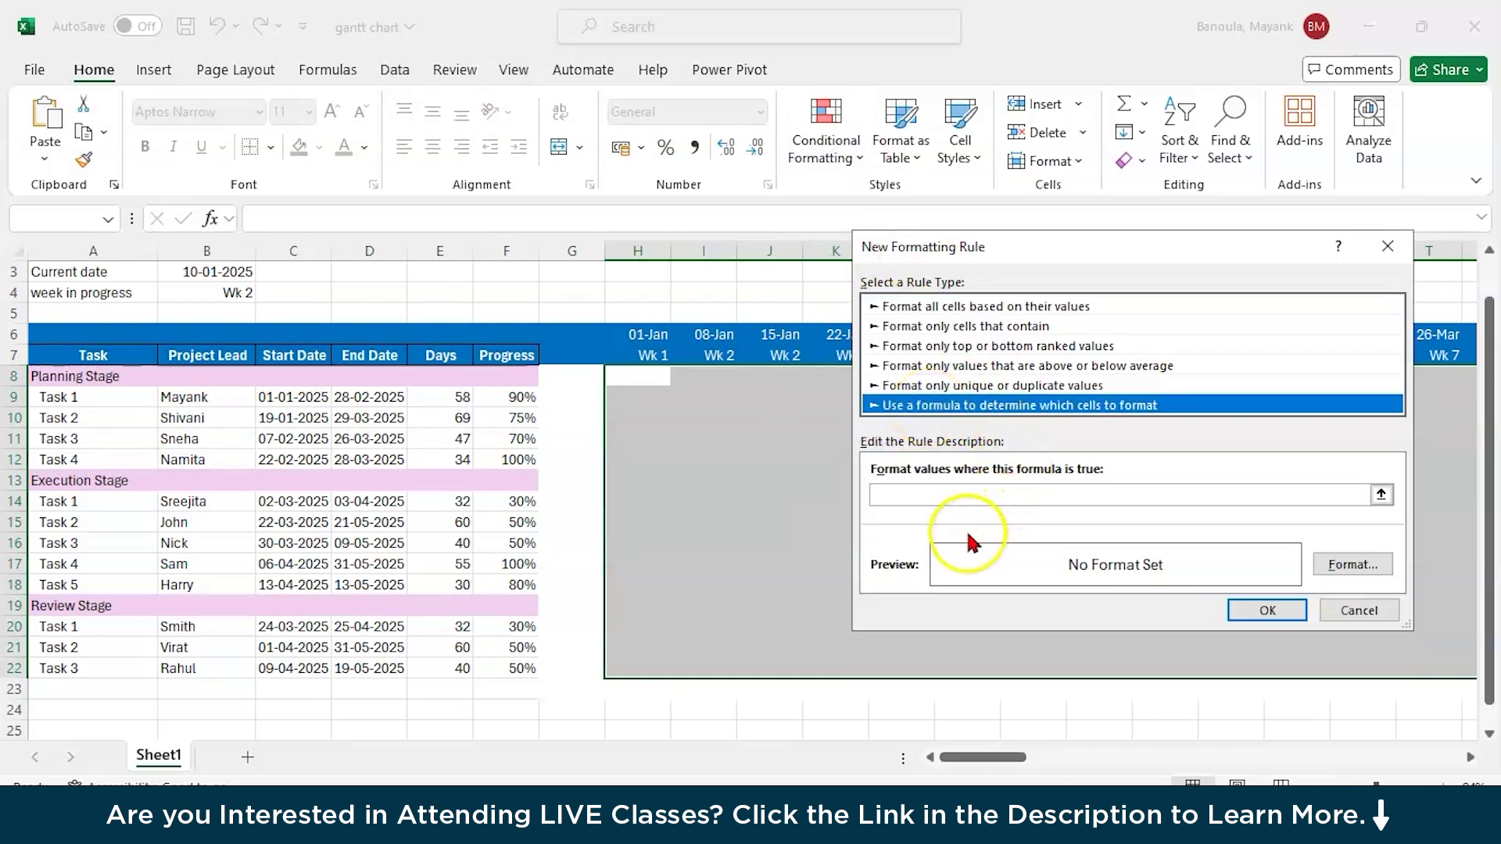
Step: Build the rule formula comparing week date H6 with Task 1's dates C9 and D9
{"action": "left_click", "coordinate": [991, 496]}
{"action": "left_click", "coordinate": [991, 496]}
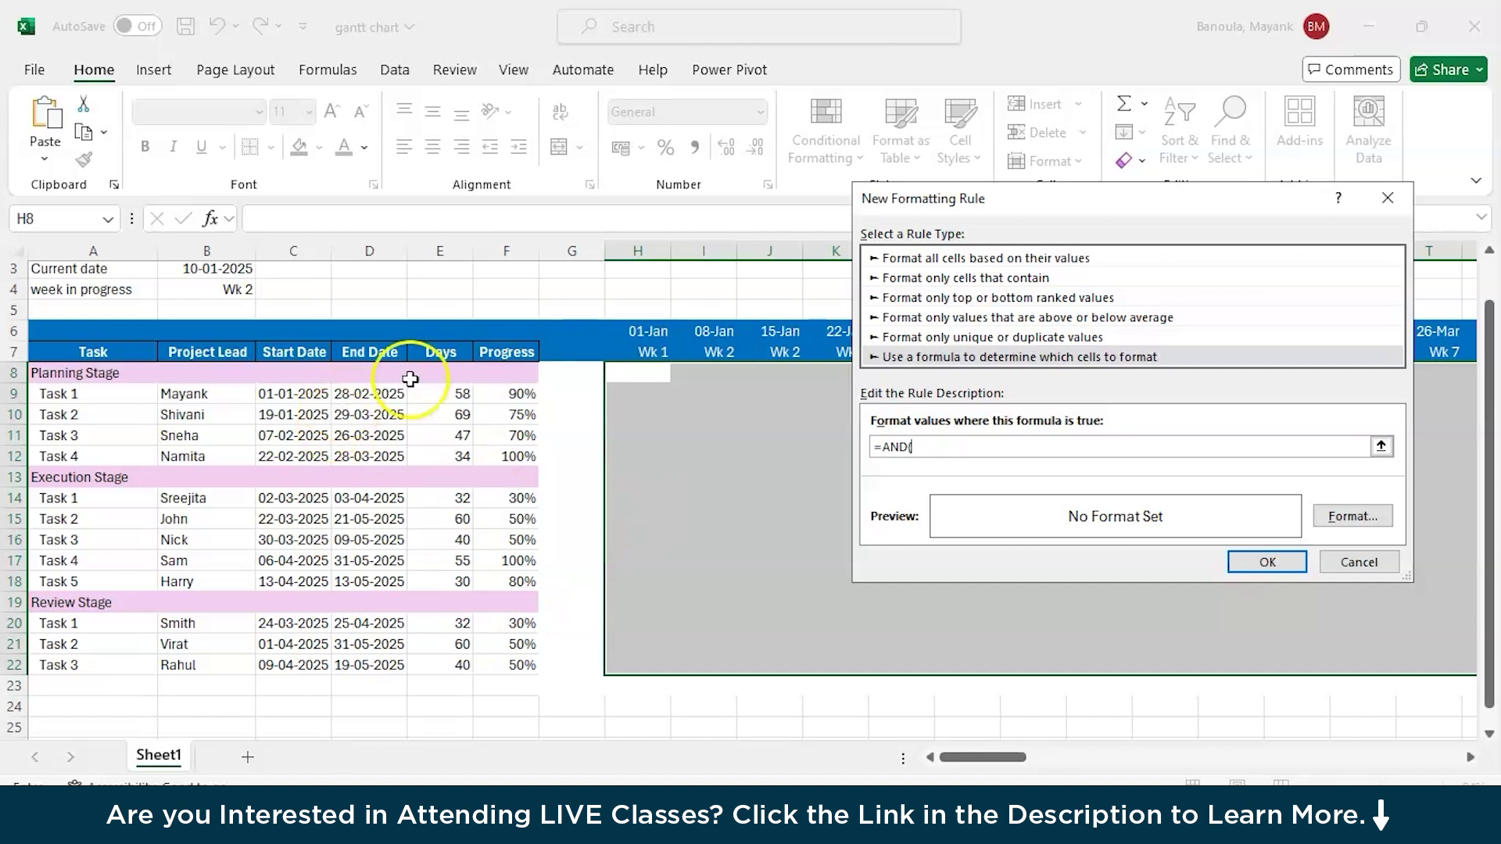
{"action": "left_click", "coordinate": [660, 326]}
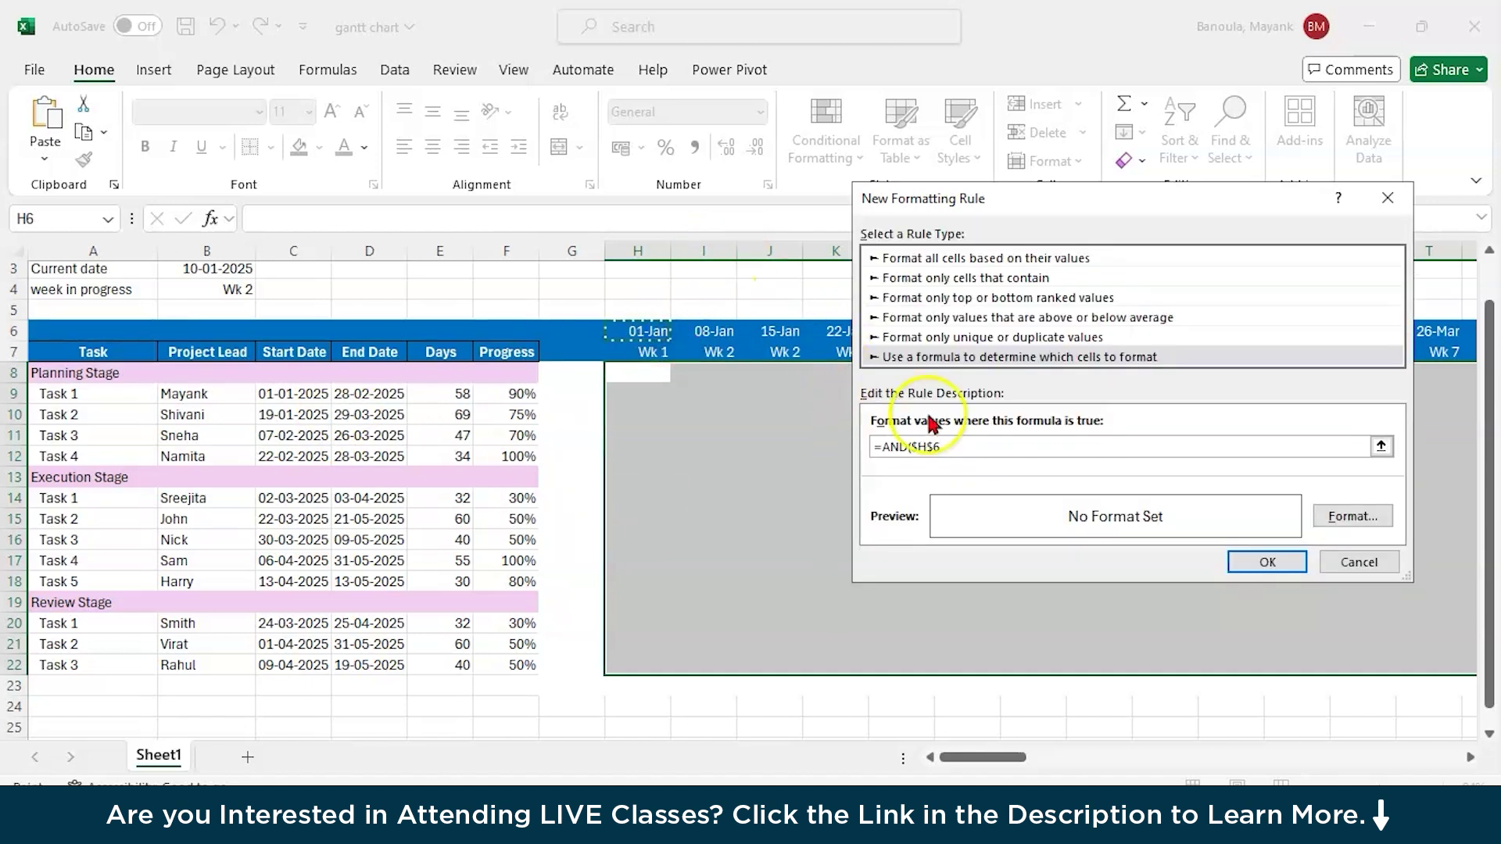
{"action": "left_click", "coordinate": [977, 448]}
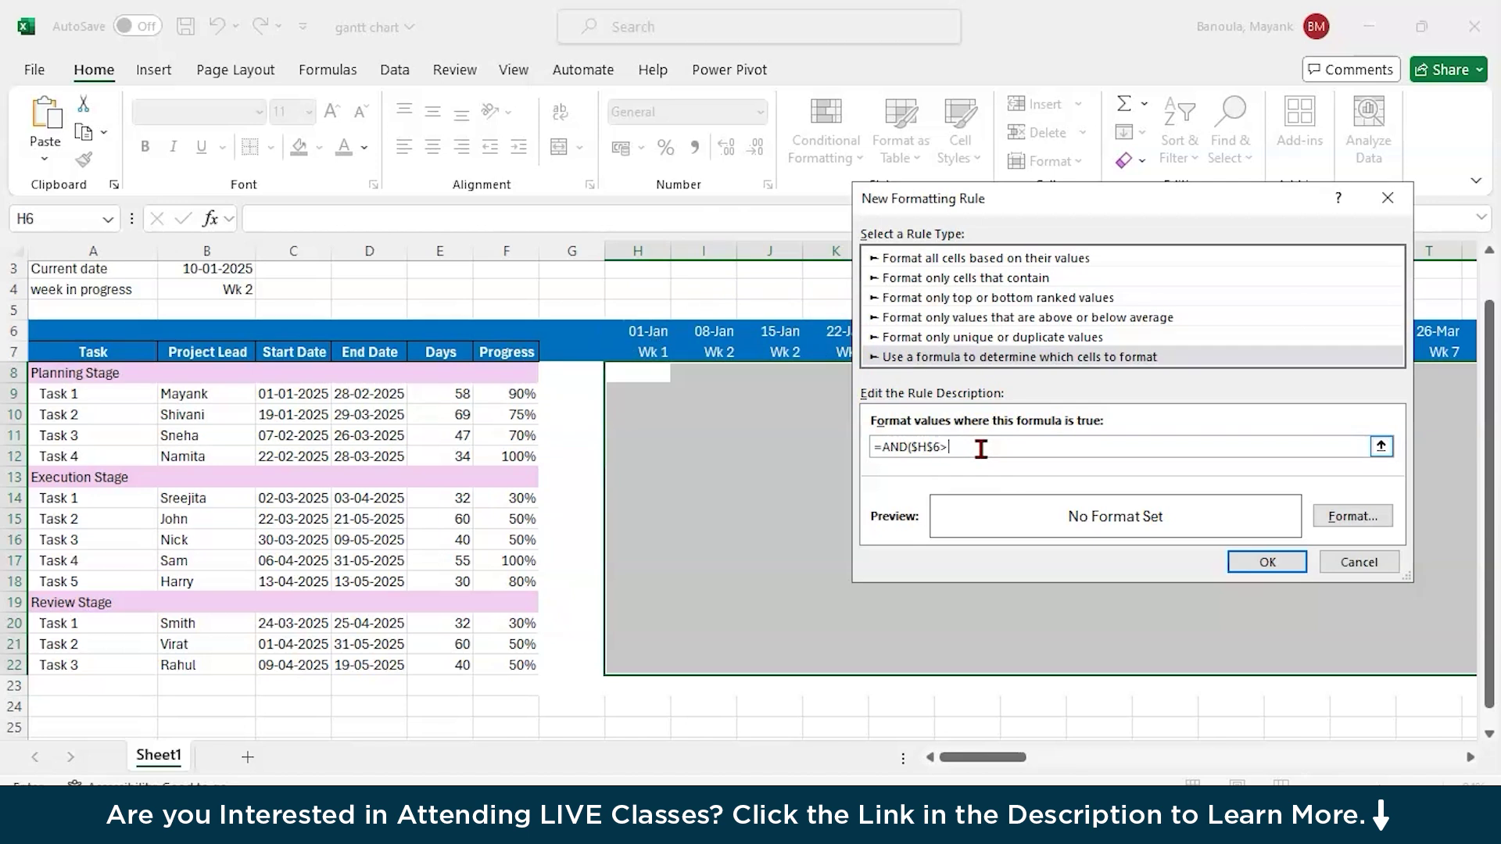
{"action": "type", "text": ">="}
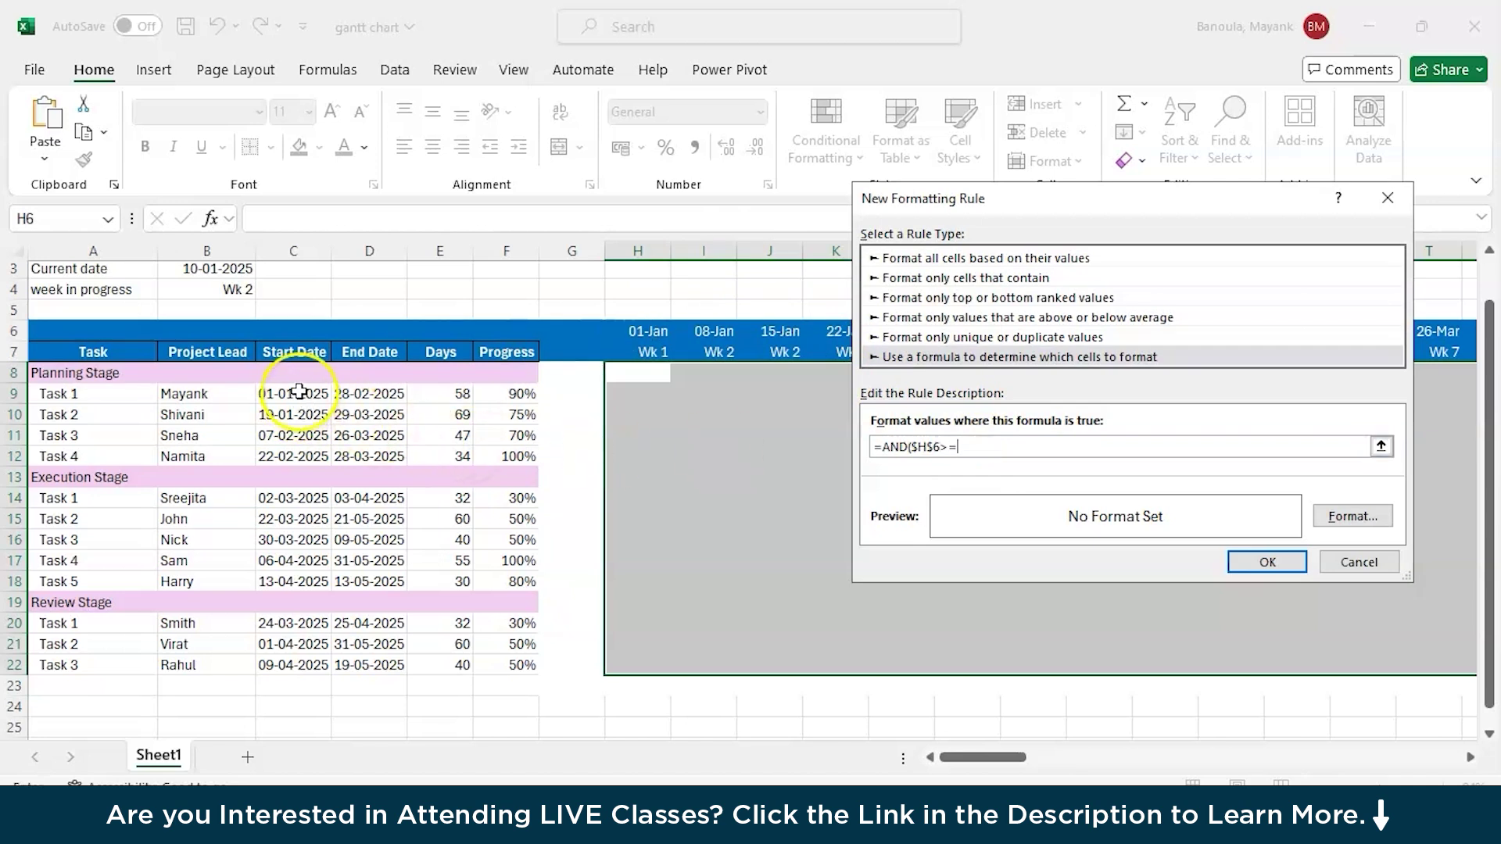
{"action": "left_click", "coordinate": [293, 394]}
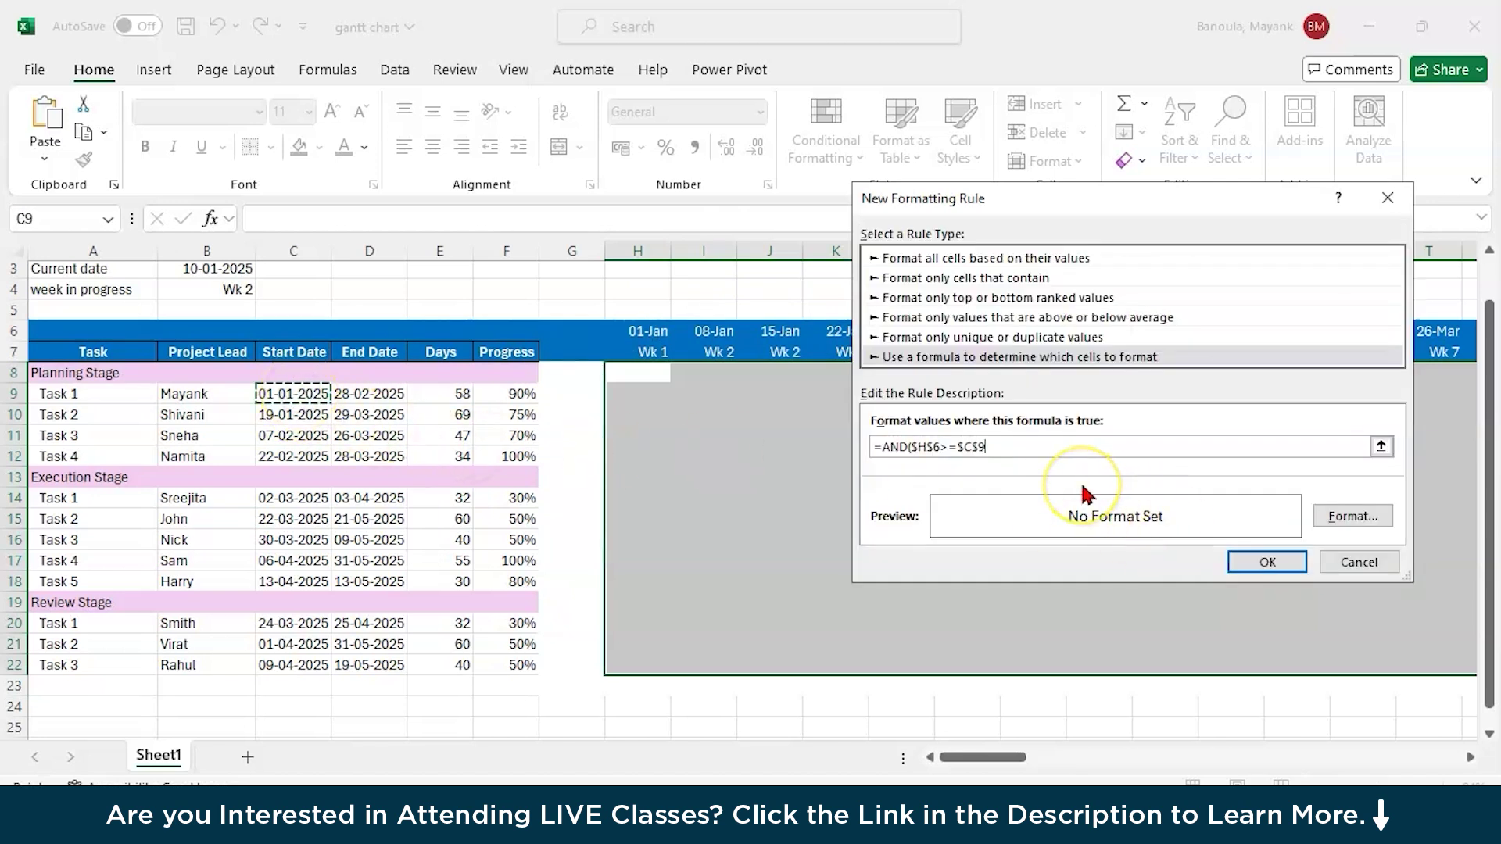
{"action": "left_click", "coordinate": [631, 330]}
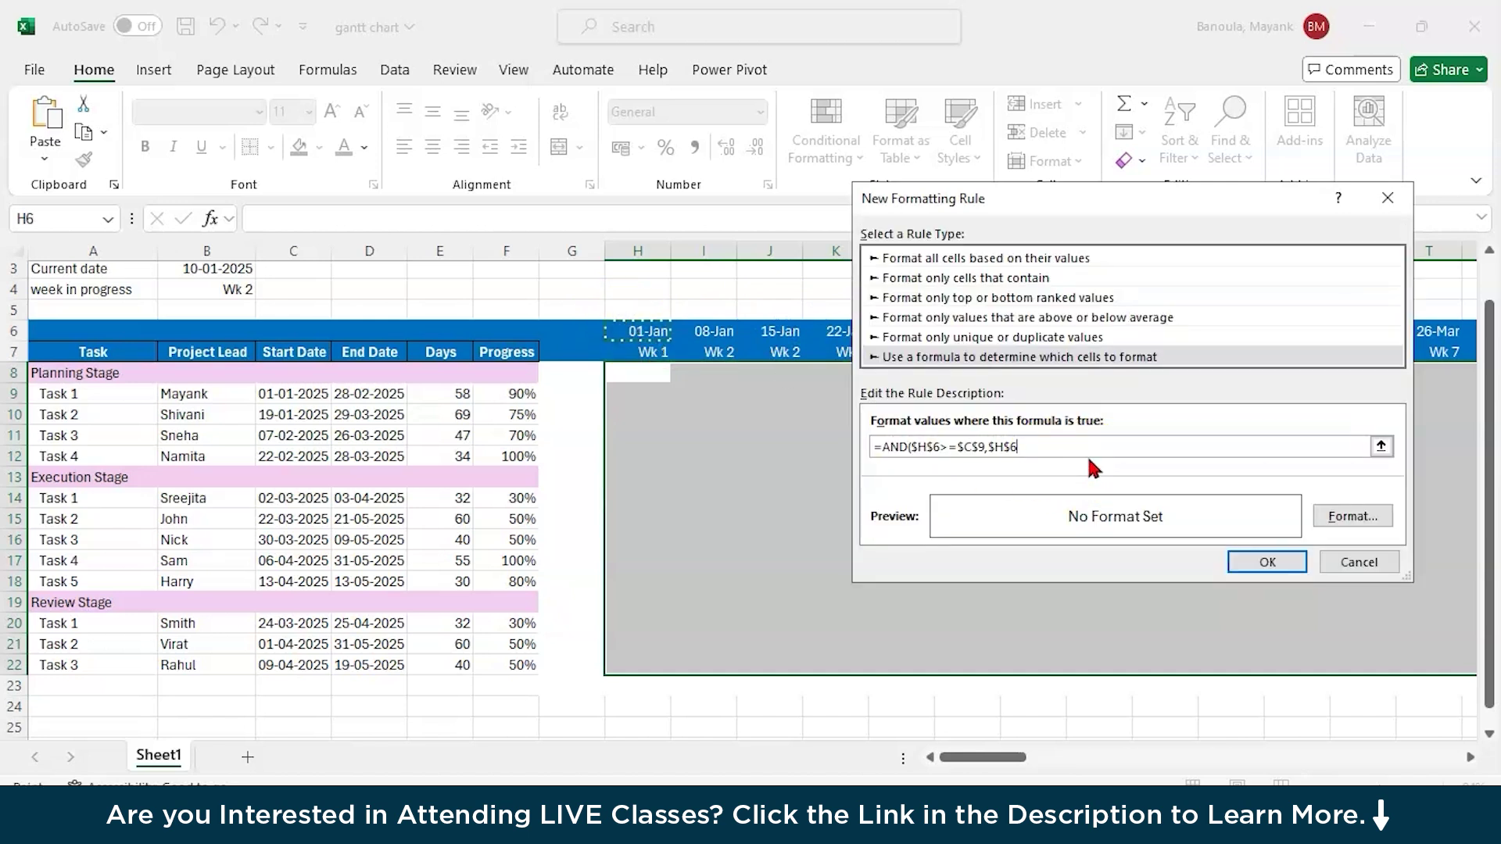
{"action": "type", "text": "<="}
{"action": "left_click", "coordinate": [358, 382]}
{"action": "left_click", "coordinate": [360, 395]}
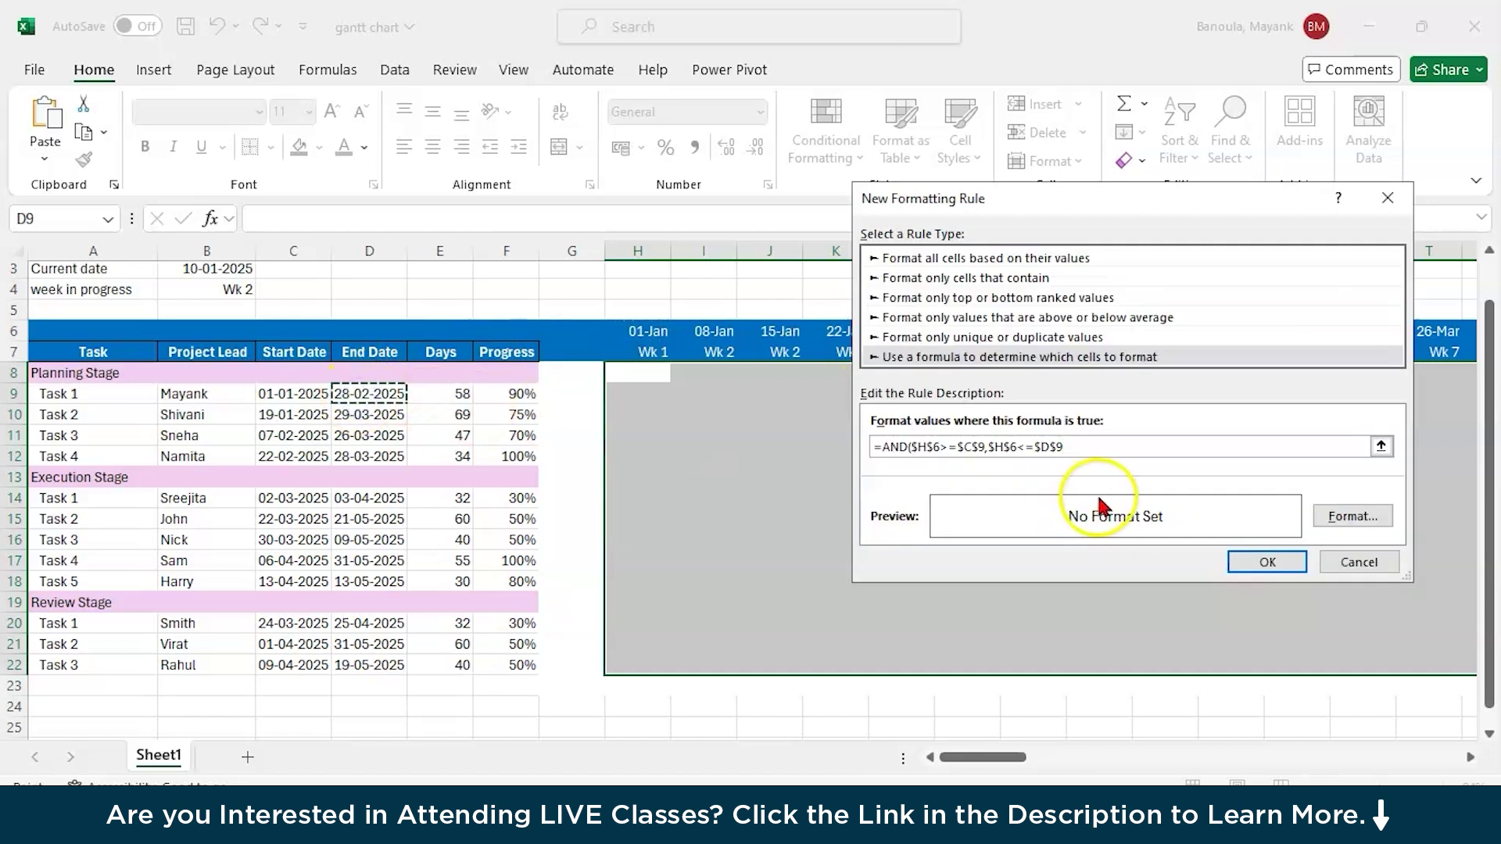
Step: Adjust the $ signs so the formula reads =AND(H$6>=$C9,H$6<=$D9)
{"action": "left_click", "coordinate": [1054, 446]}
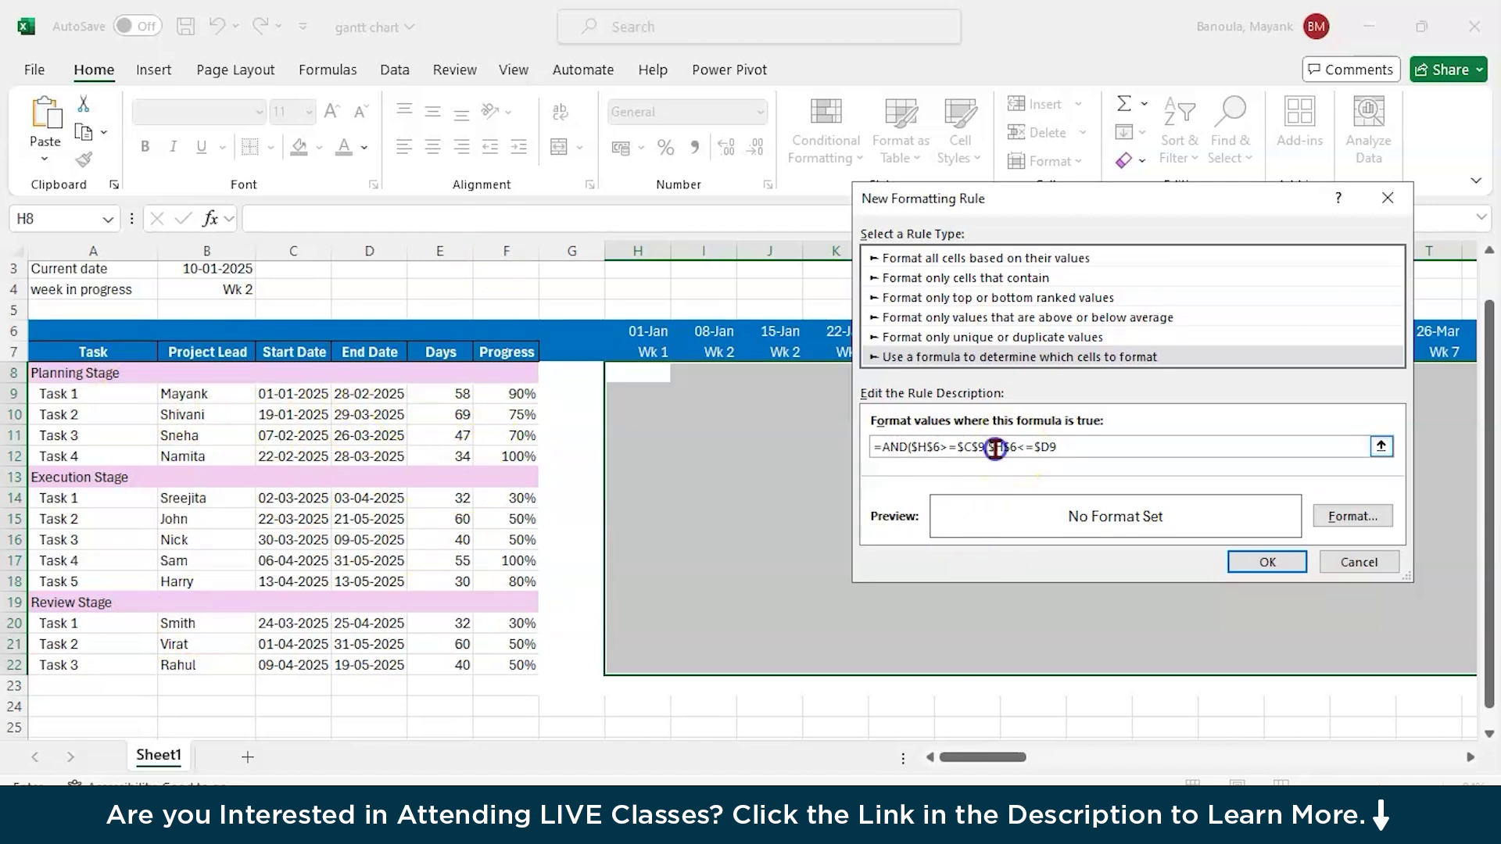
{"action": "key", "text": "BackSpace"}
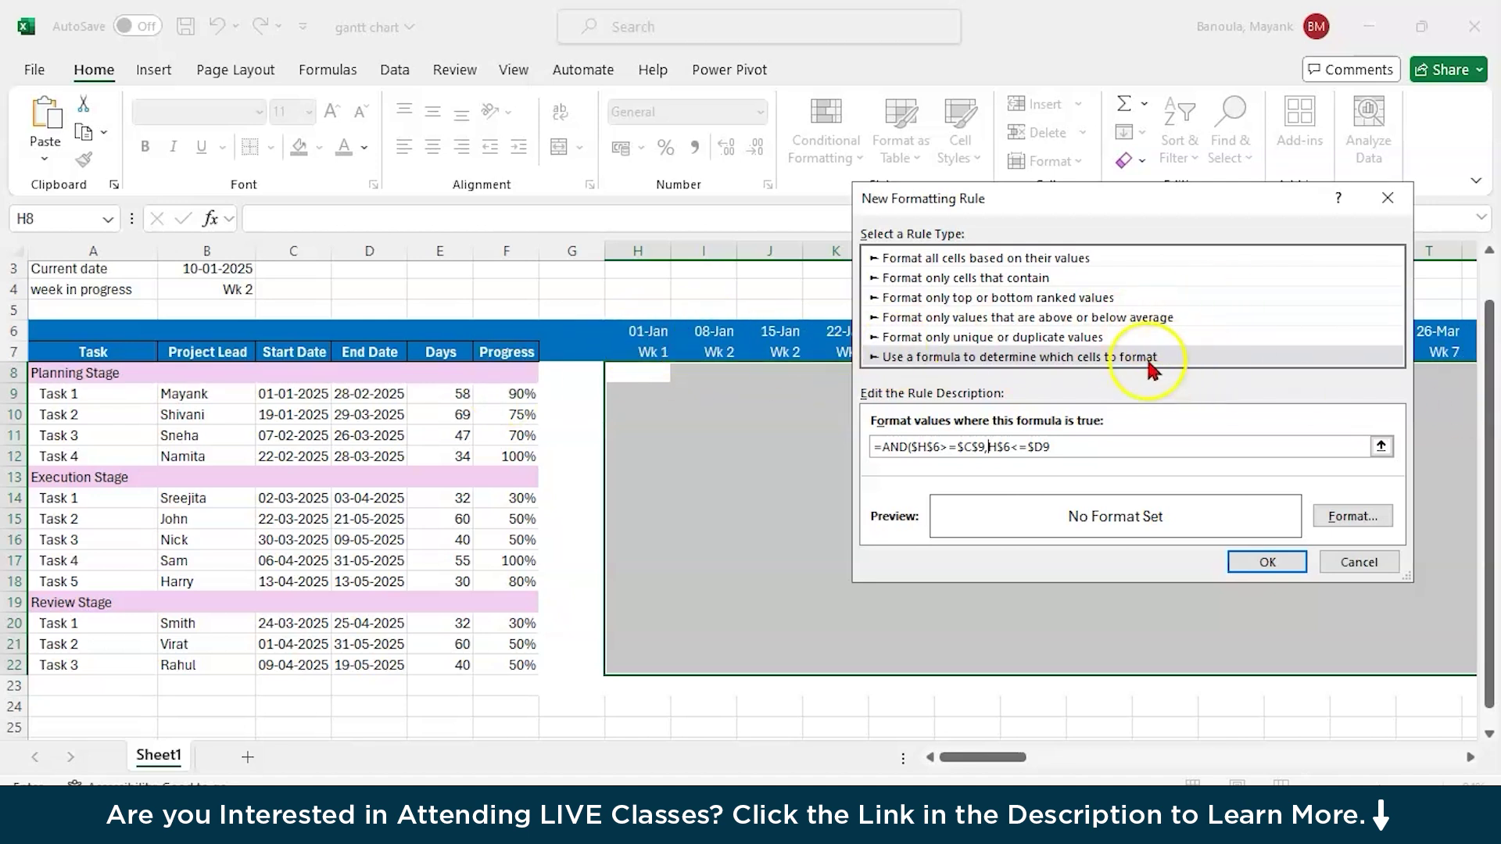
{"action": "left_click", "coordinate": [976, 450]}
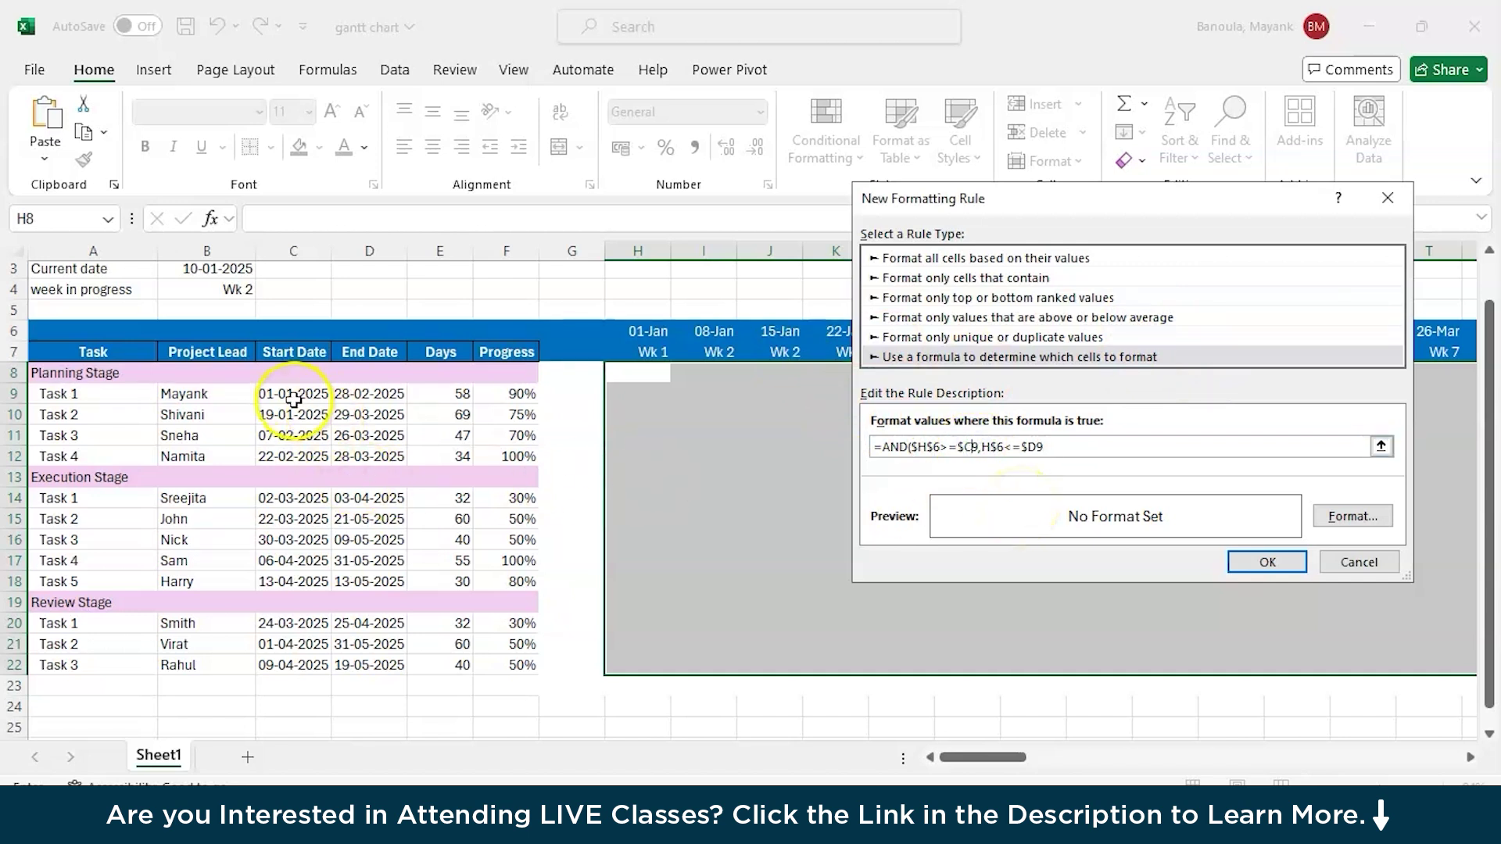
{"action": "left_click", "coordinate": [917, 448]}
{"action": "key", "text": "BackSpace"}
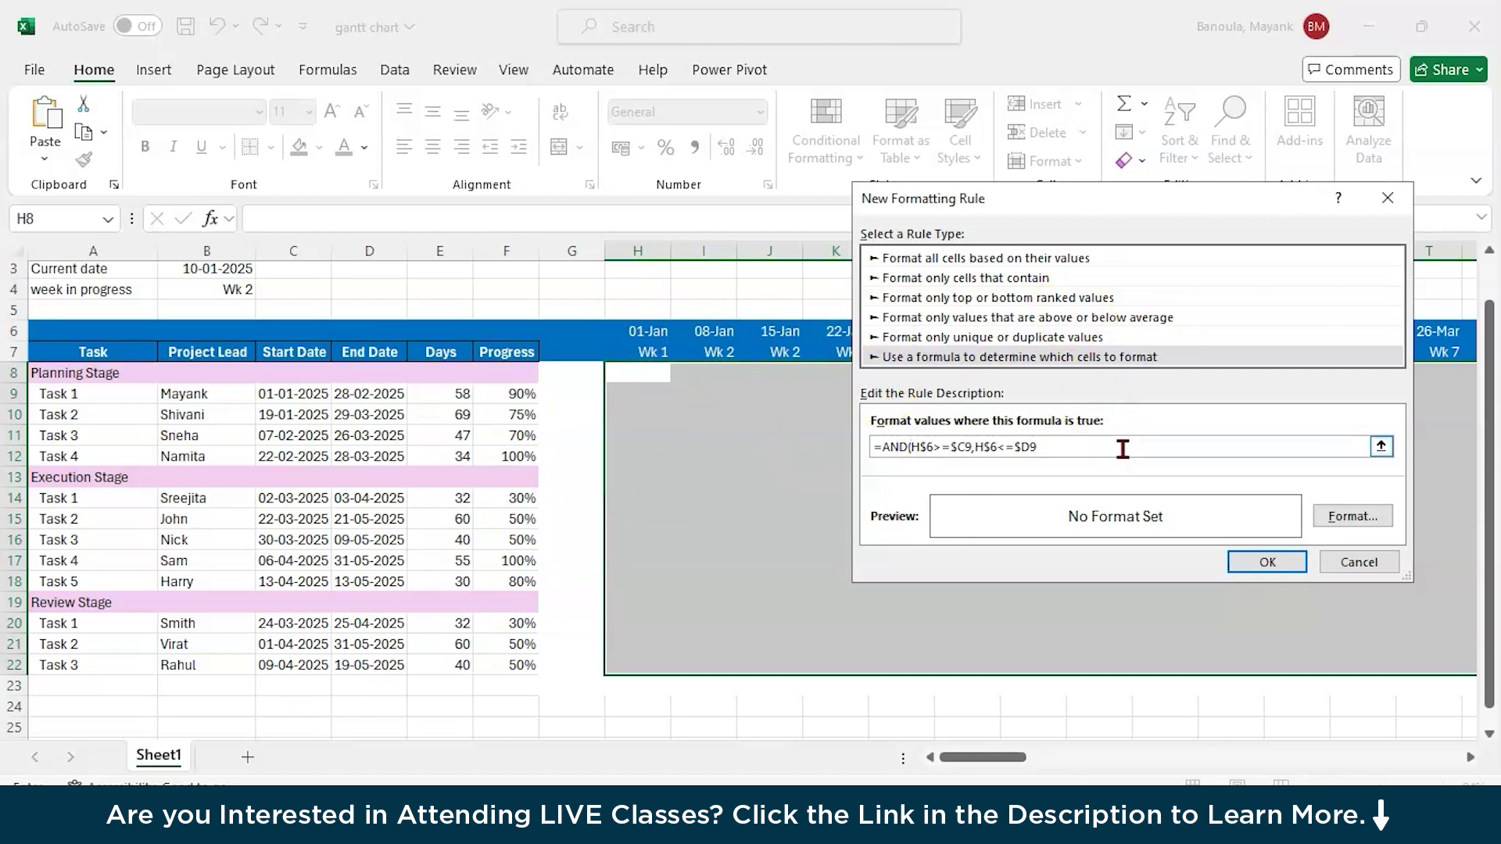
{"action": "left_click", "coordinate": [1352, 516]}
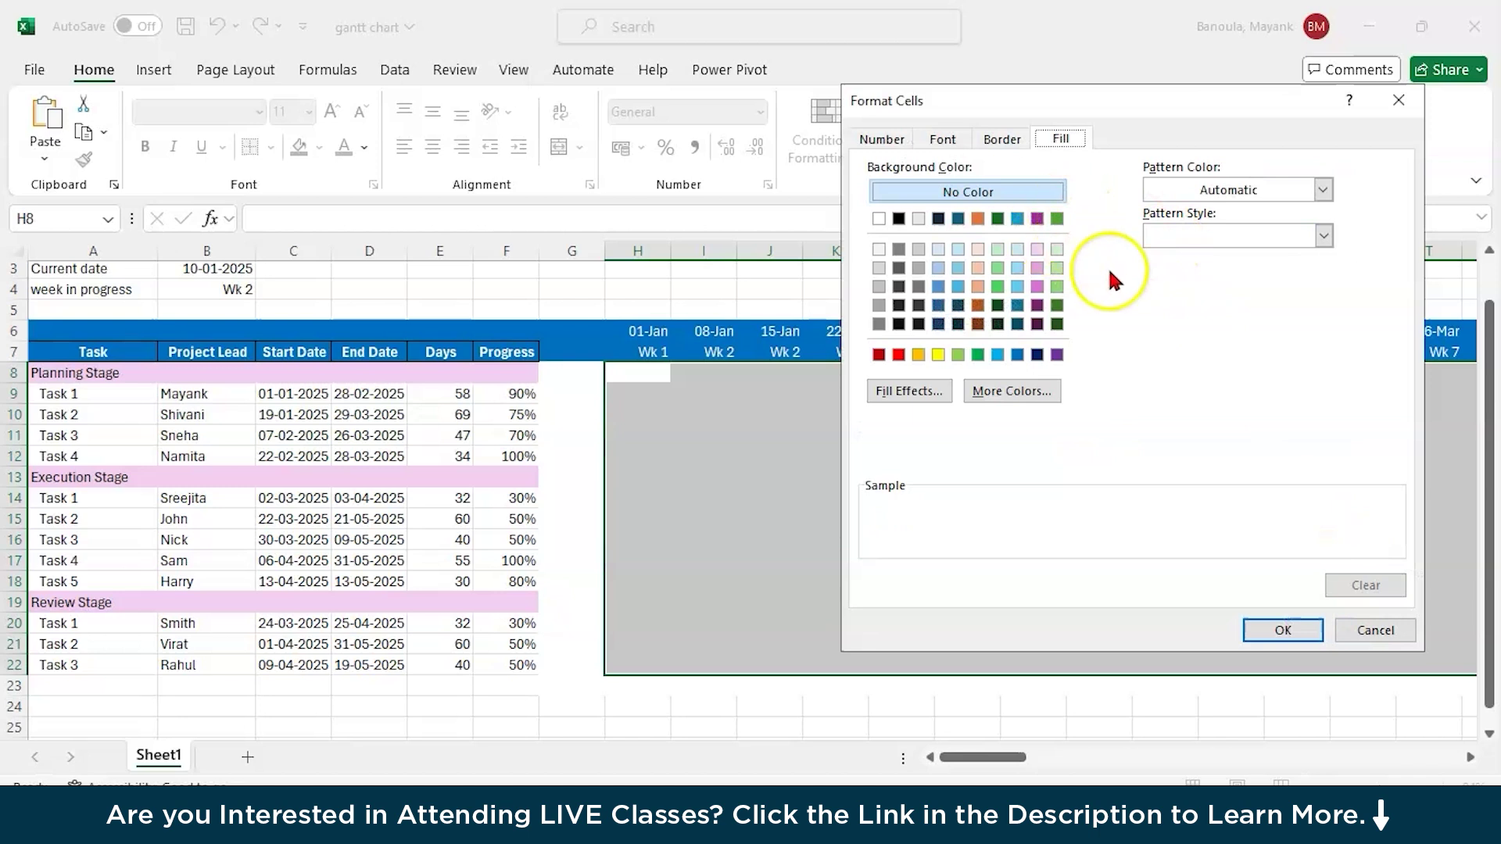
Step: Give the rule a dark green fill and create it, drawing green Gantt bars
{"action": "left_click", "coordinate": [1059, 306]}
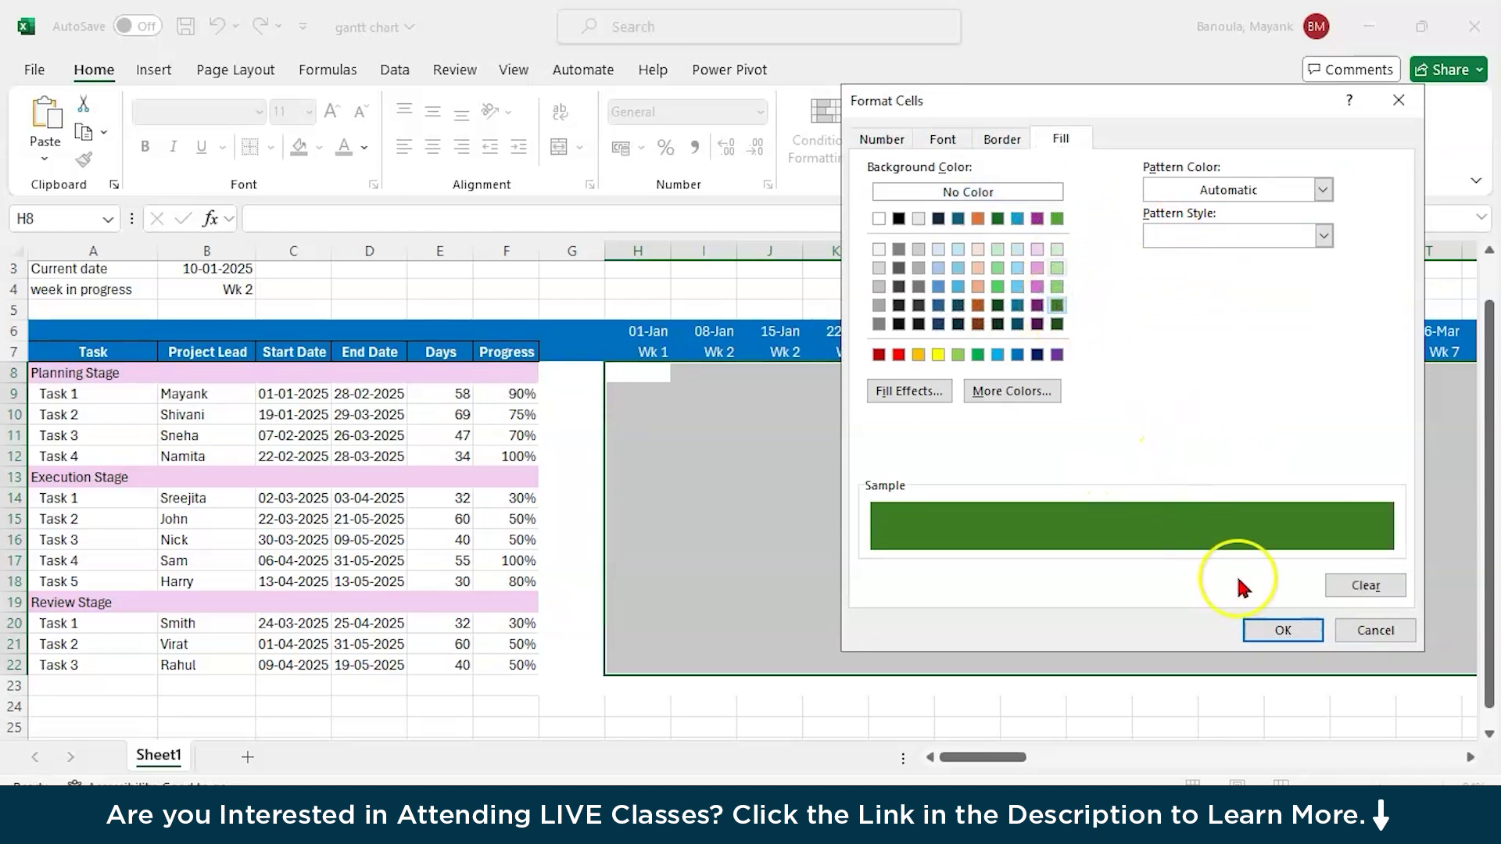
{"action": "left_click", "coordinate": [1255, 637]}
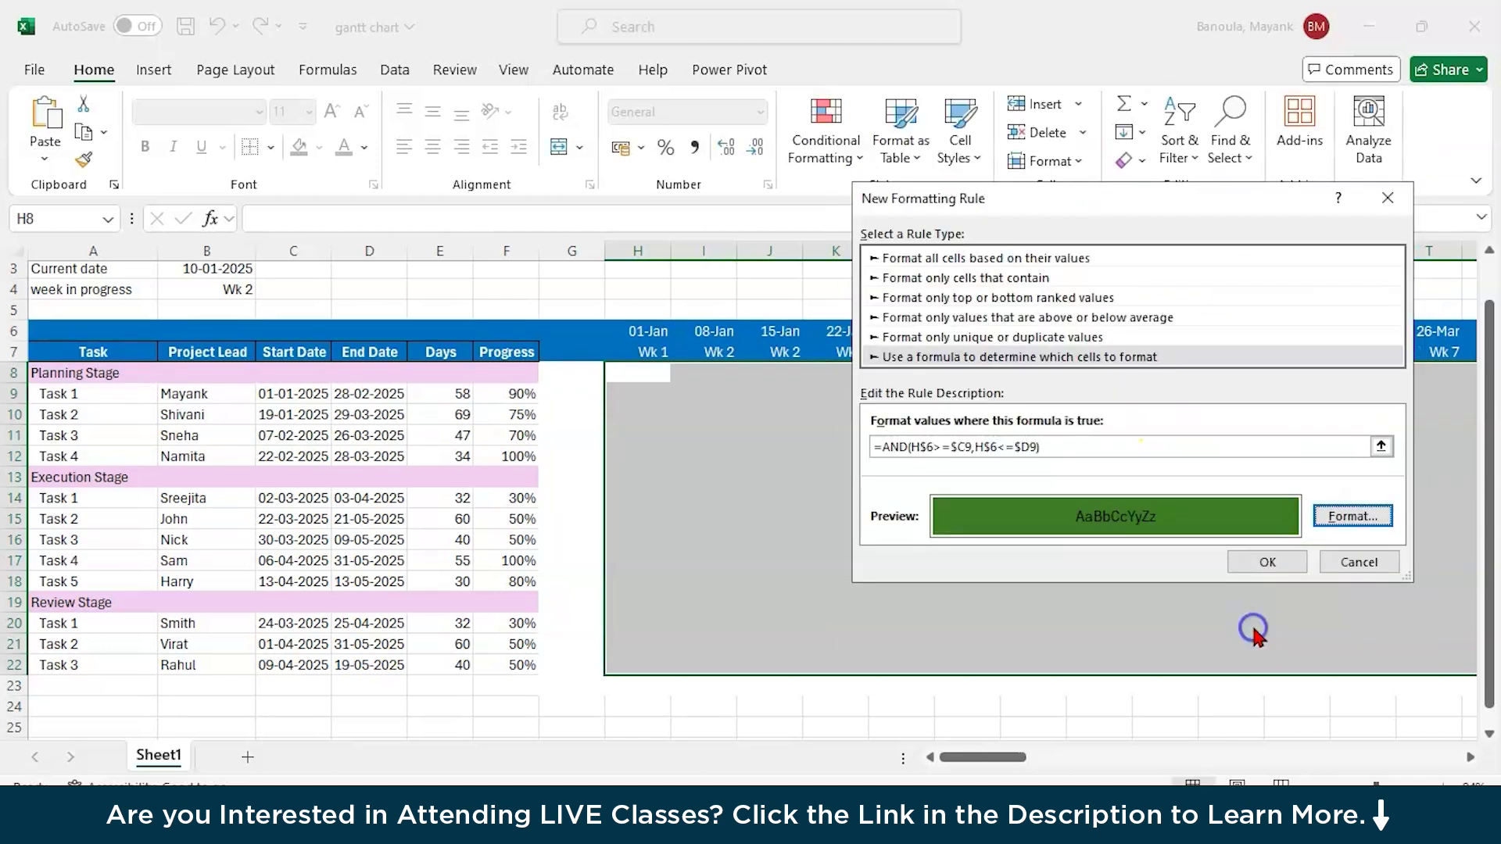
{"action": "left_click", "coordinate": [1266, 563]}
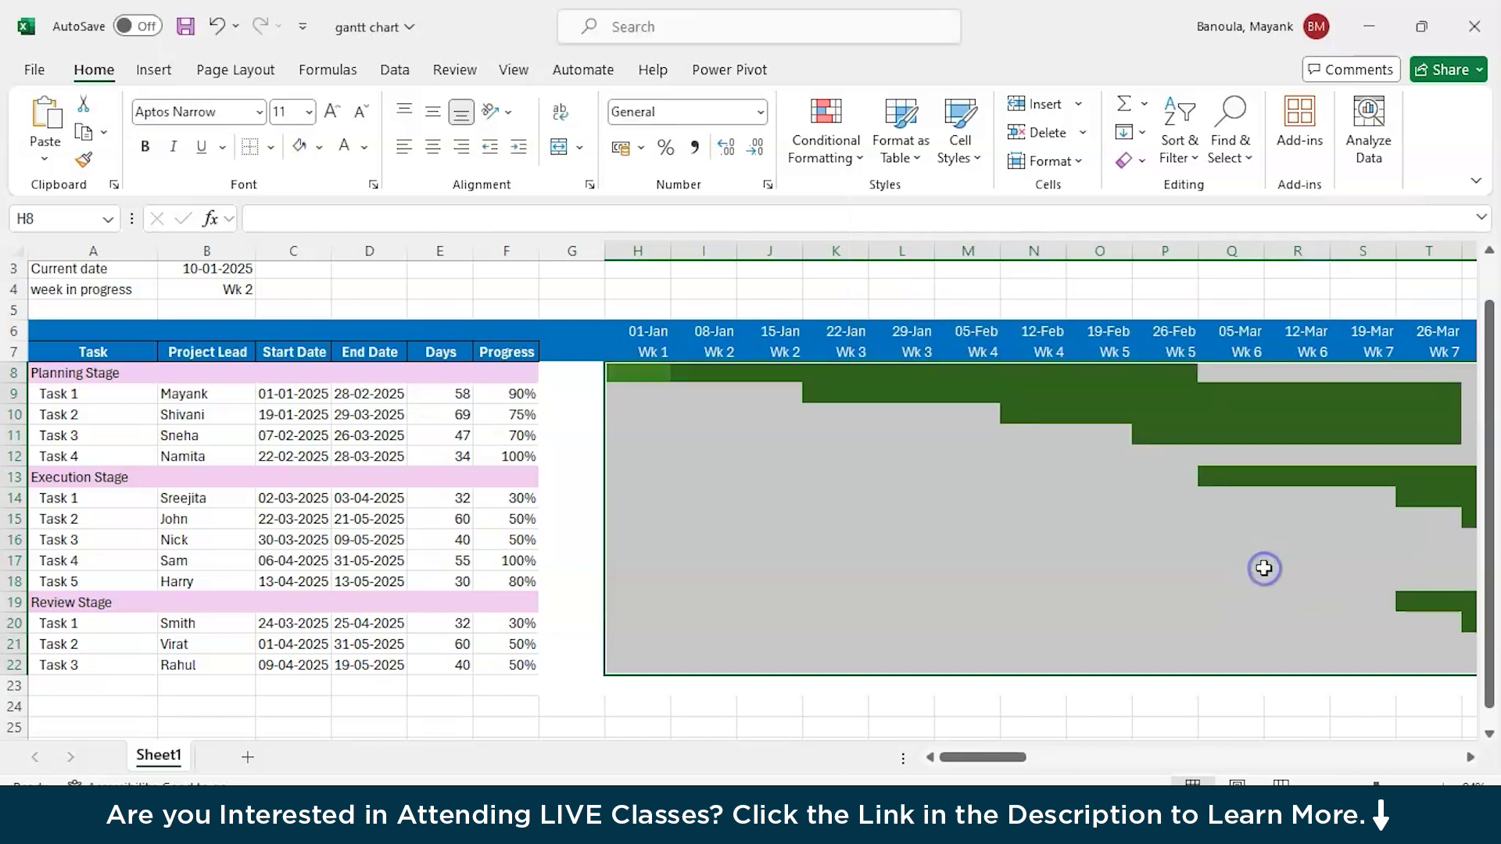
Step: Check Task 1's green bar in row 8 against its C9 start and D9 end dates
{"action": "left_click", "coordinate": [694, 706]}
{"action": "scroll", "coordinate": [999, 583], "scroll_direction": "right", "scroll_amount": 2}
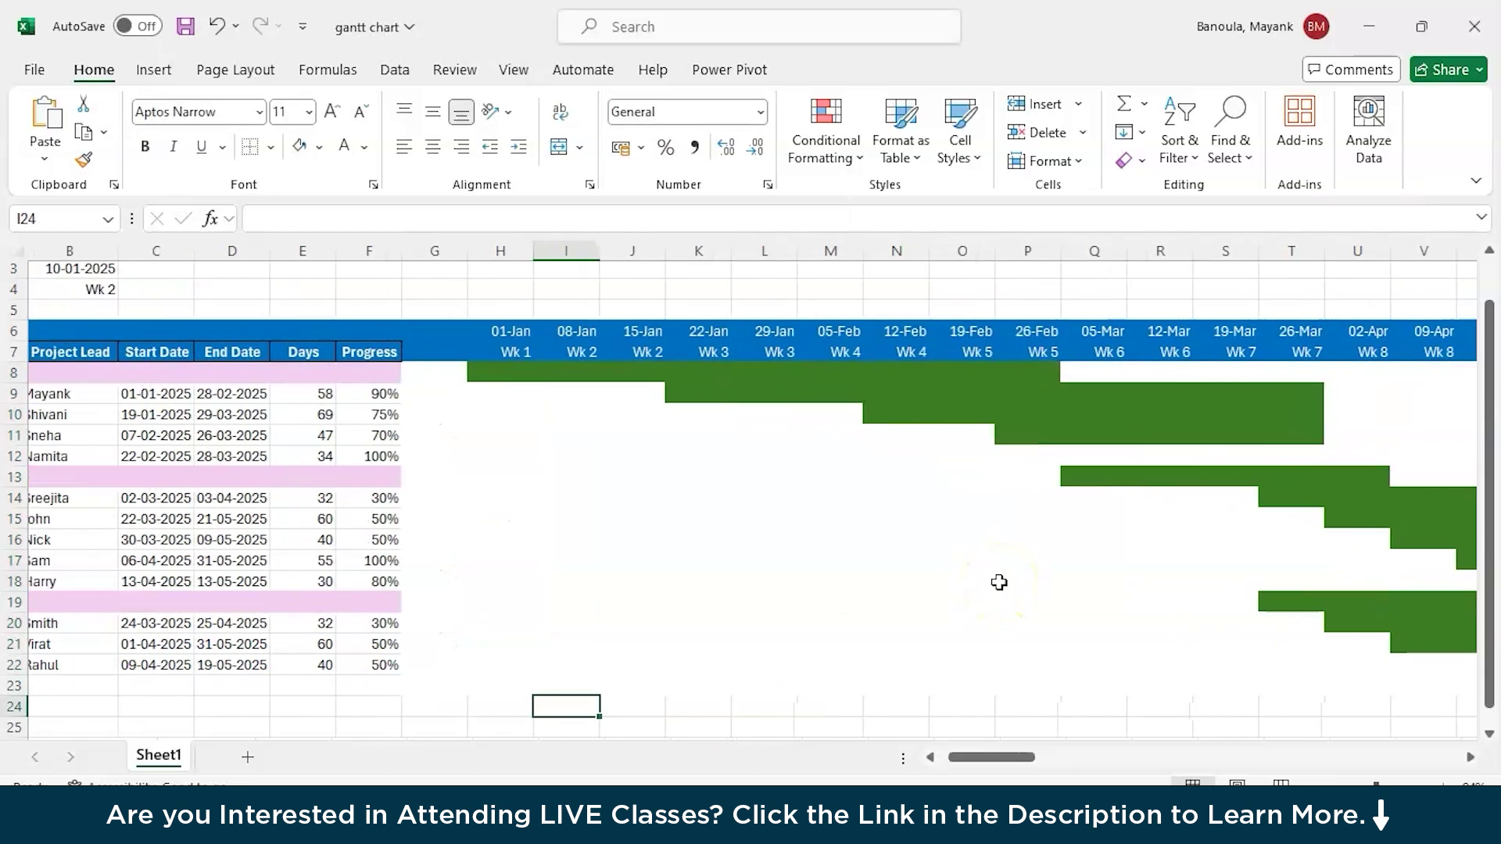
{"action": "scroll", "coordinate": [627, 569], "scroll_direction": "left", "scroll_amount": 2}
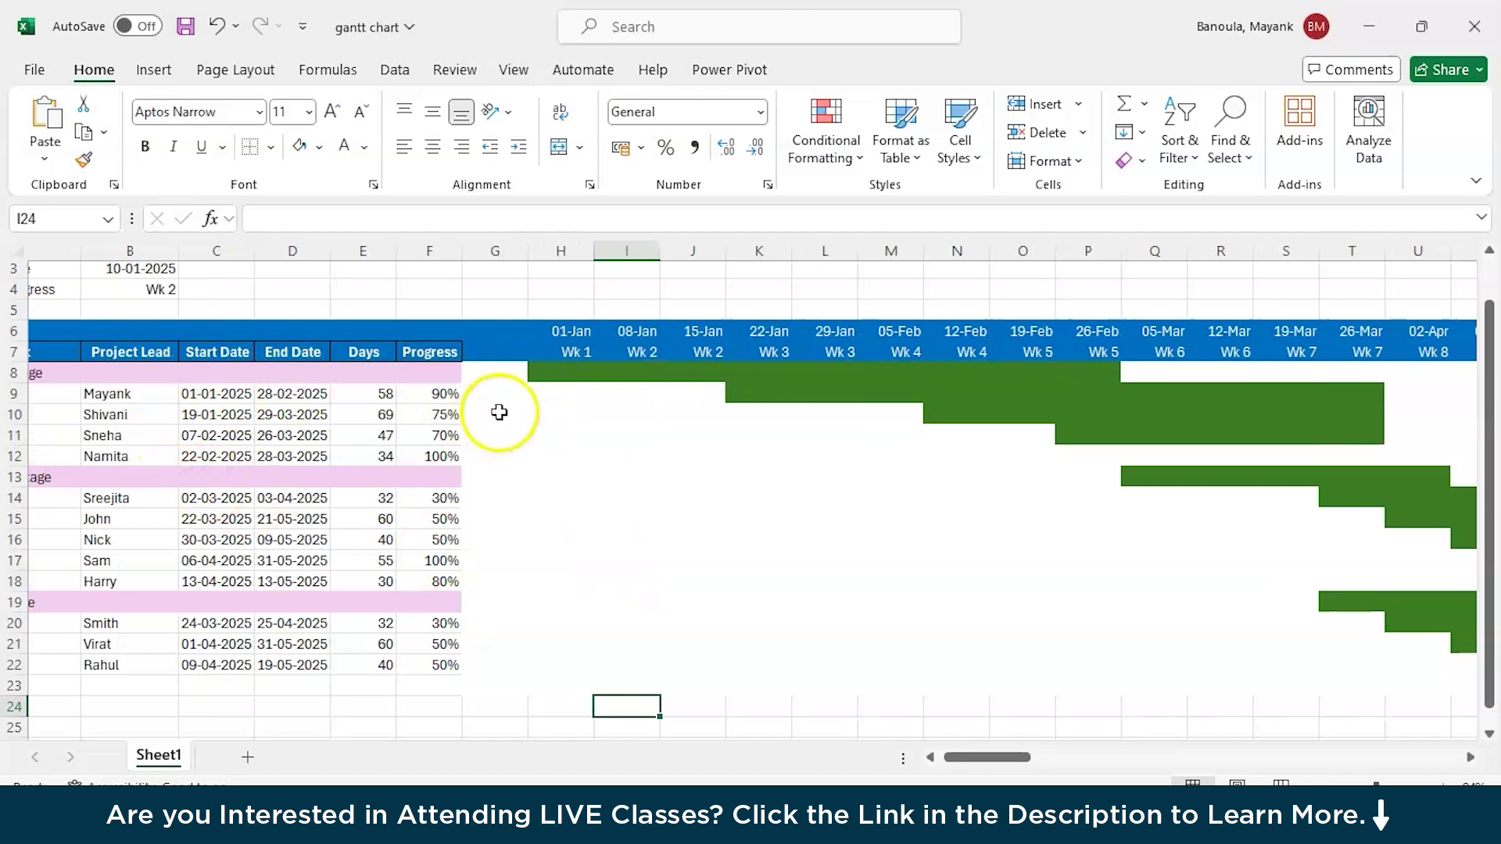
{"action": "left_click", "coordinate": [188, 396]}
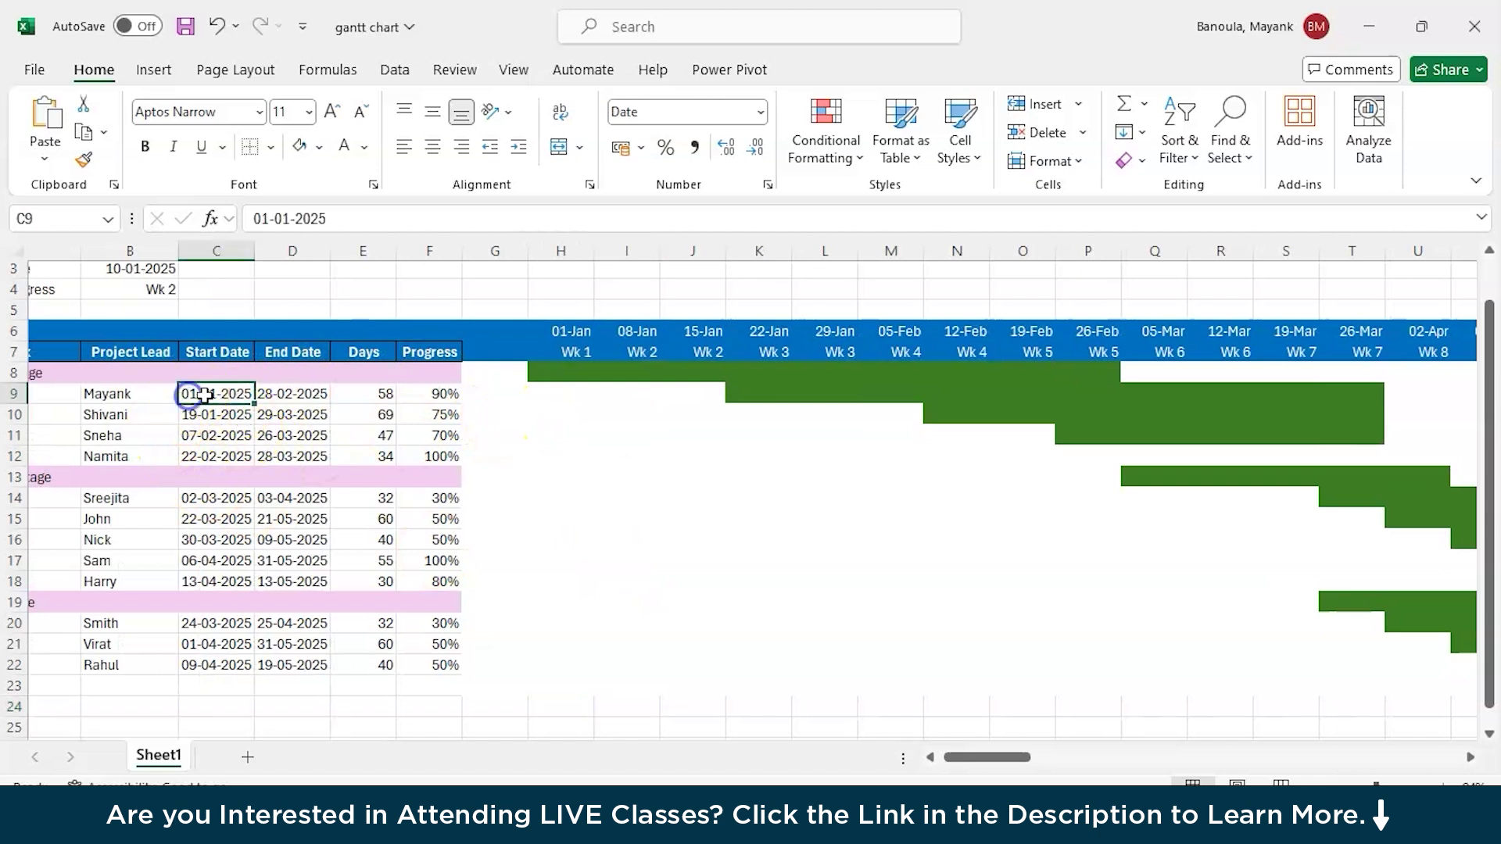
{"action": "left_click", "coordinate": [285, 393]}
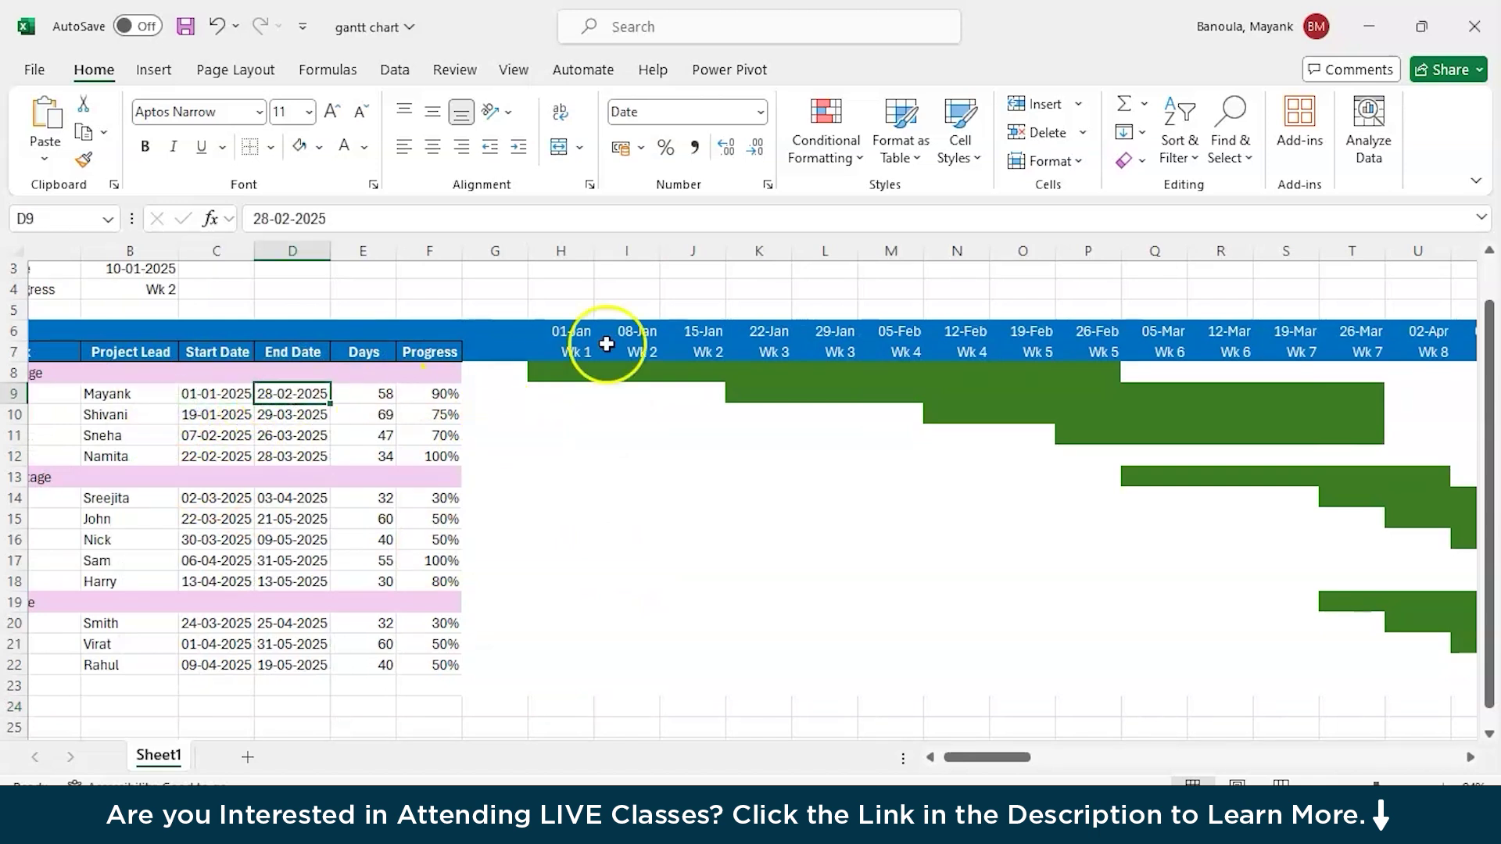
{"action": "left_click", "coordinate": [578, 377]}
{"action": "left_click", "coordinate": [609, 377]}
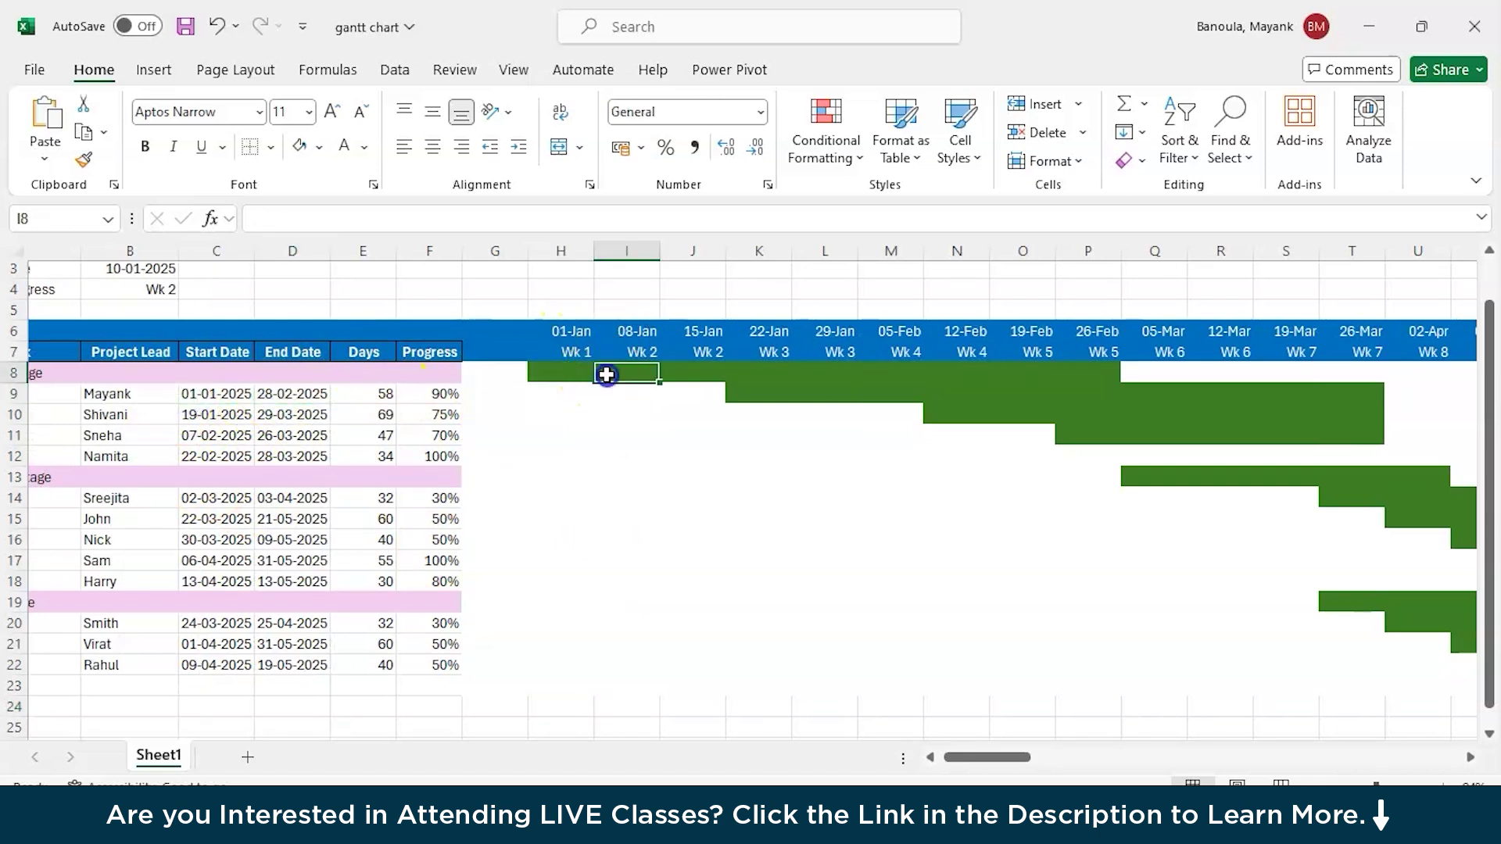
{"action": "left_click", "coordinate": [688, 380]}
{"action": "left_click_drag", "start_coordinate": [688, 380], "coordinate": [758, 376]}
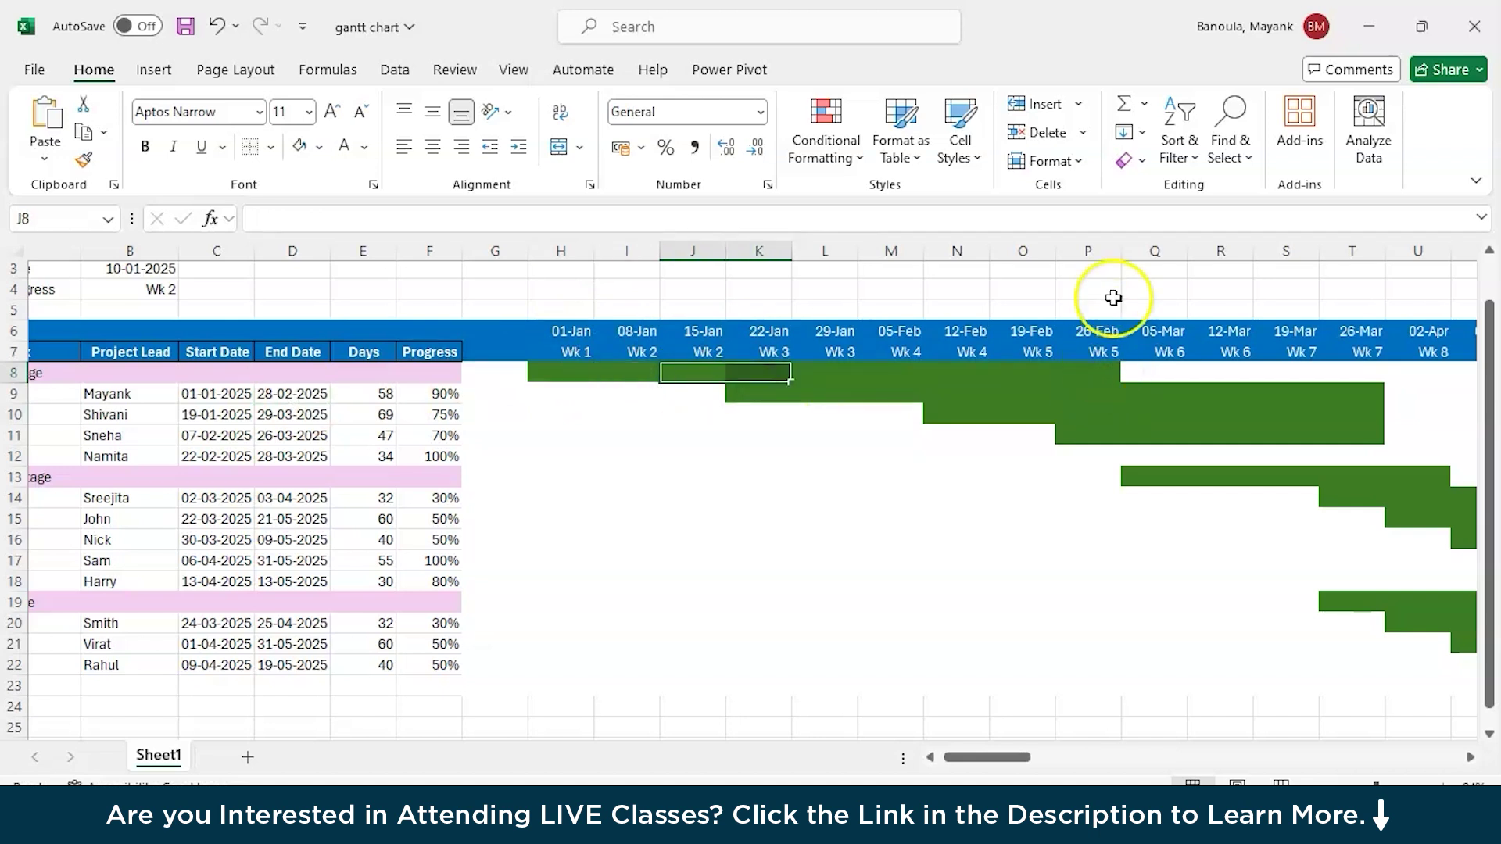
{"action": "left_click", "coordinate": [1106, 376]}
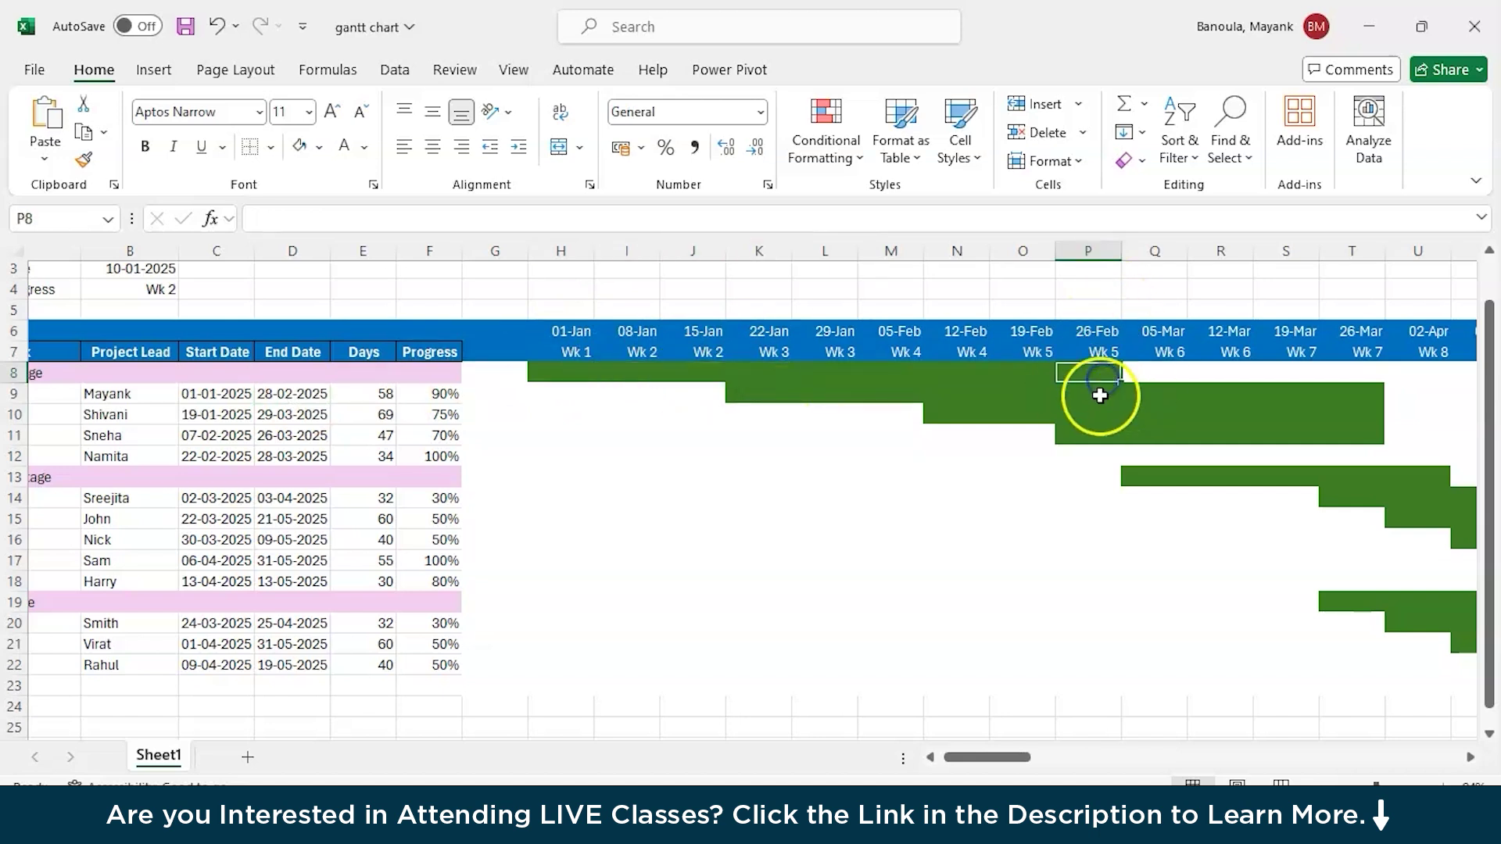
Step: Check an empty row-12 timeline cell, then select the timeline grid H8:AC22
{"action": "scroll", "coordinate": [1029, 408], "scroll_direction": "down", "scroll_amount": 1}
{"action": "scroll", "coordinate": [1029, 409], "scroll_direction": "left", "scroll_amount": 1}
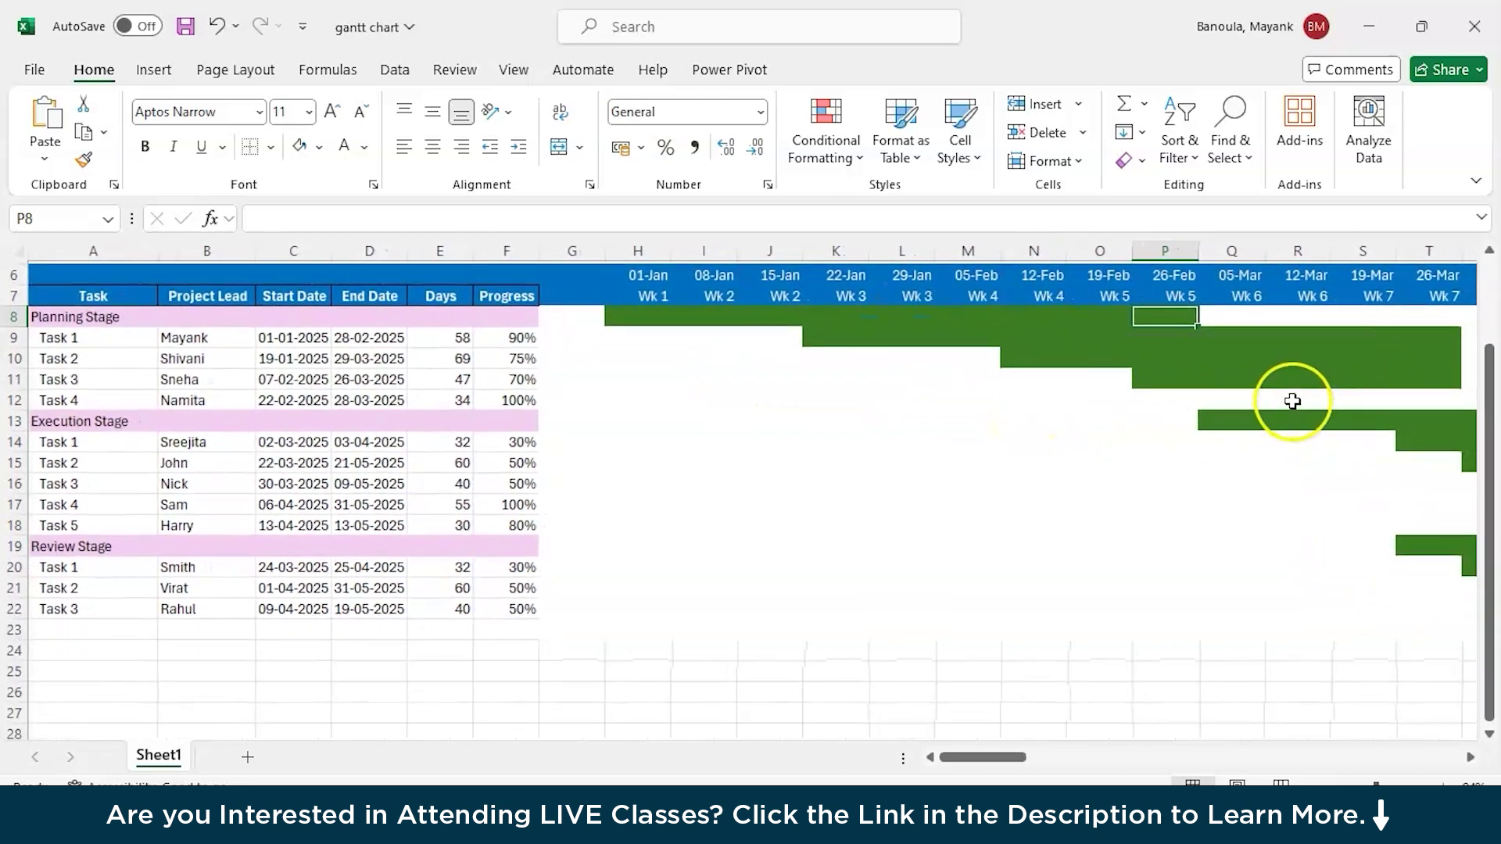
{"action": "left_click", "coordinate": [1291, 402]}
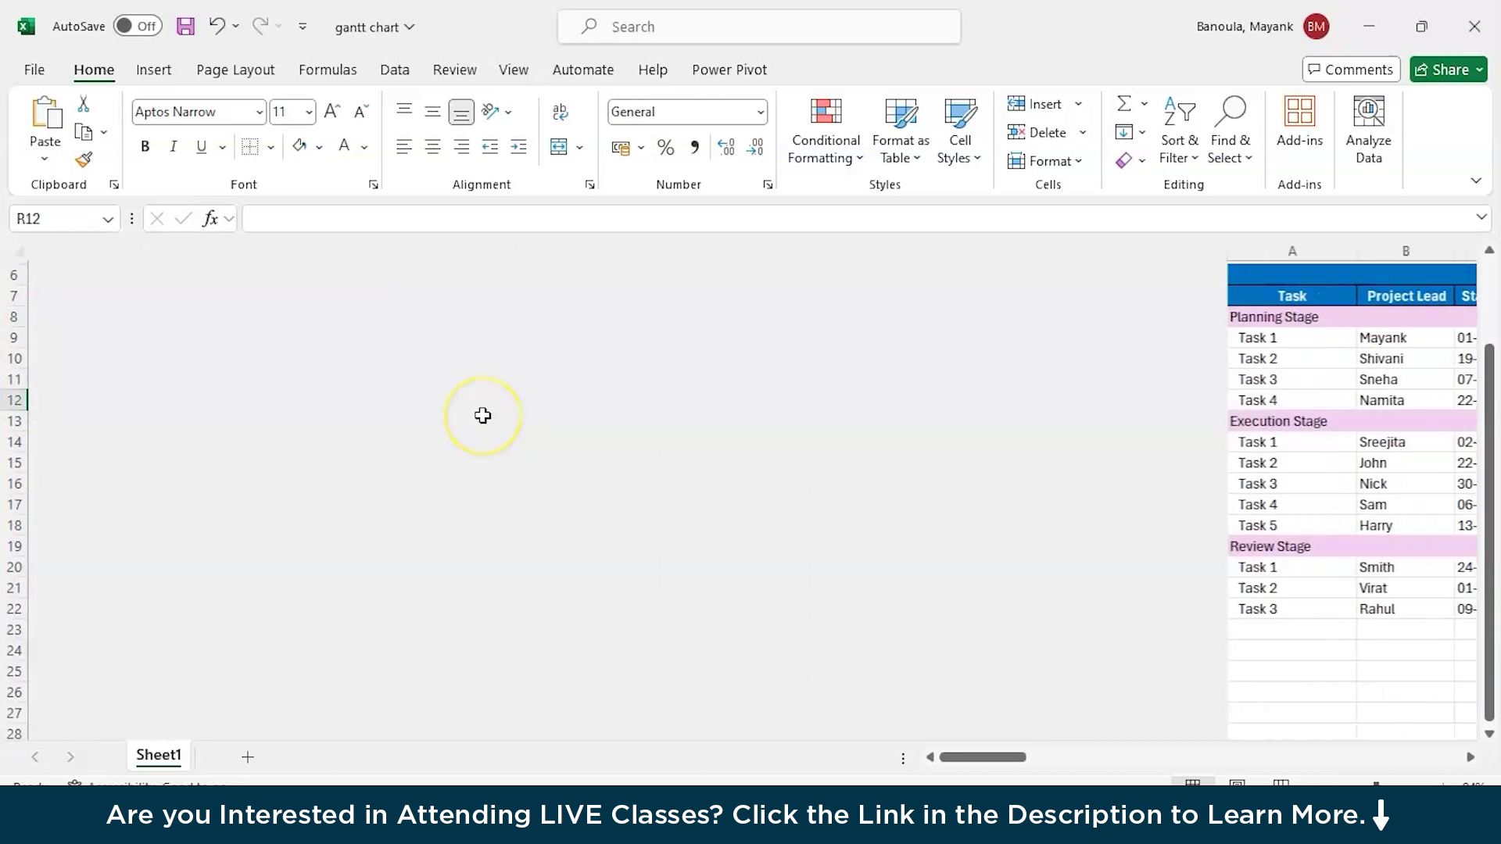
{"action": "scroll", "coordinate": [482, 415], "scroll_direction": "right", "scroll_amount": 1}
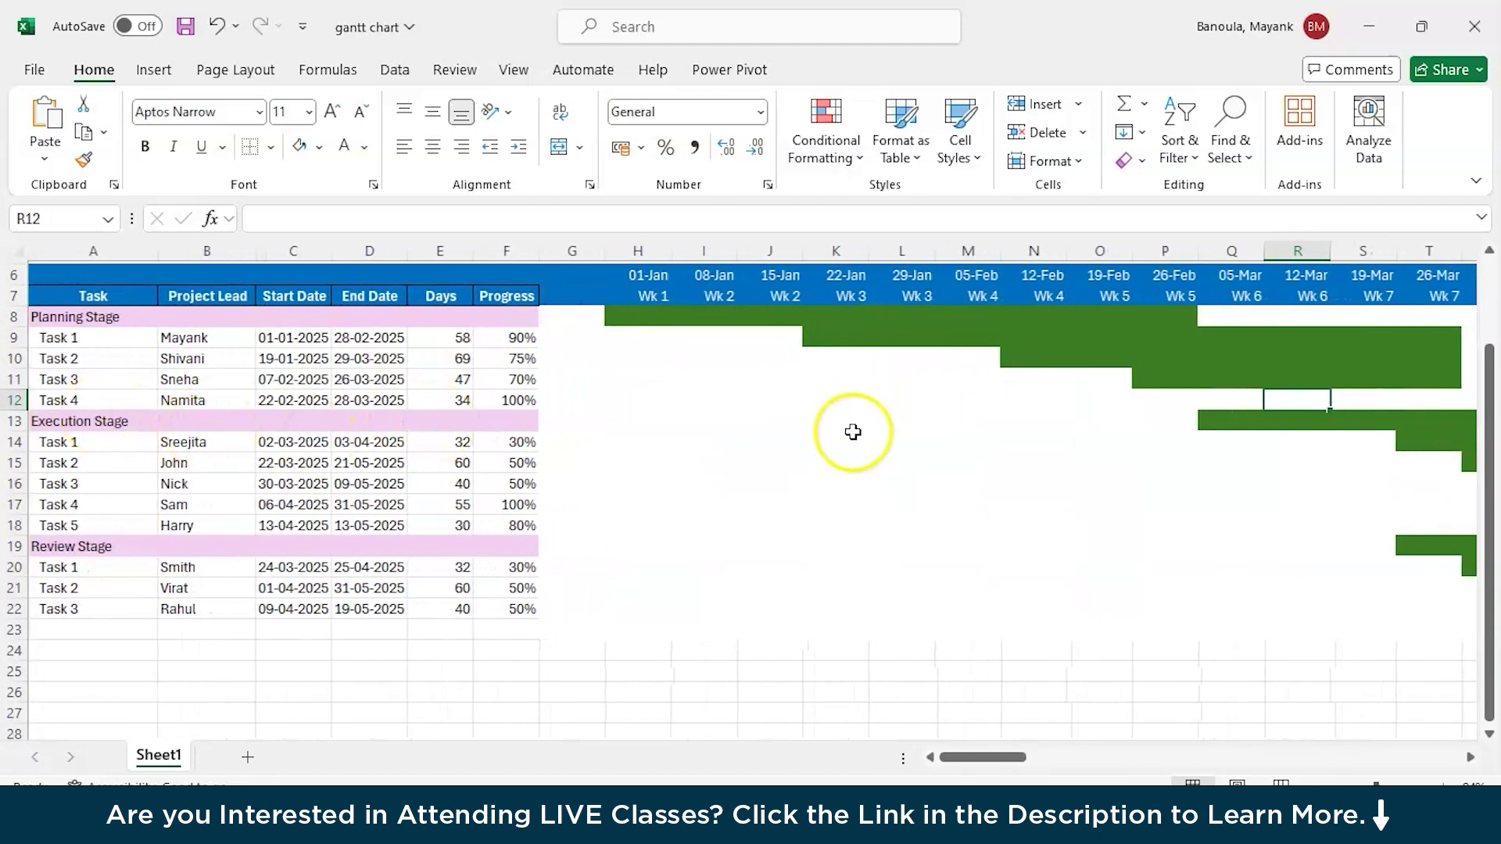
{"action": "scroll", "coordinate": [1200, 497], "scroll_direction": "right", "scroll_amount": 10}
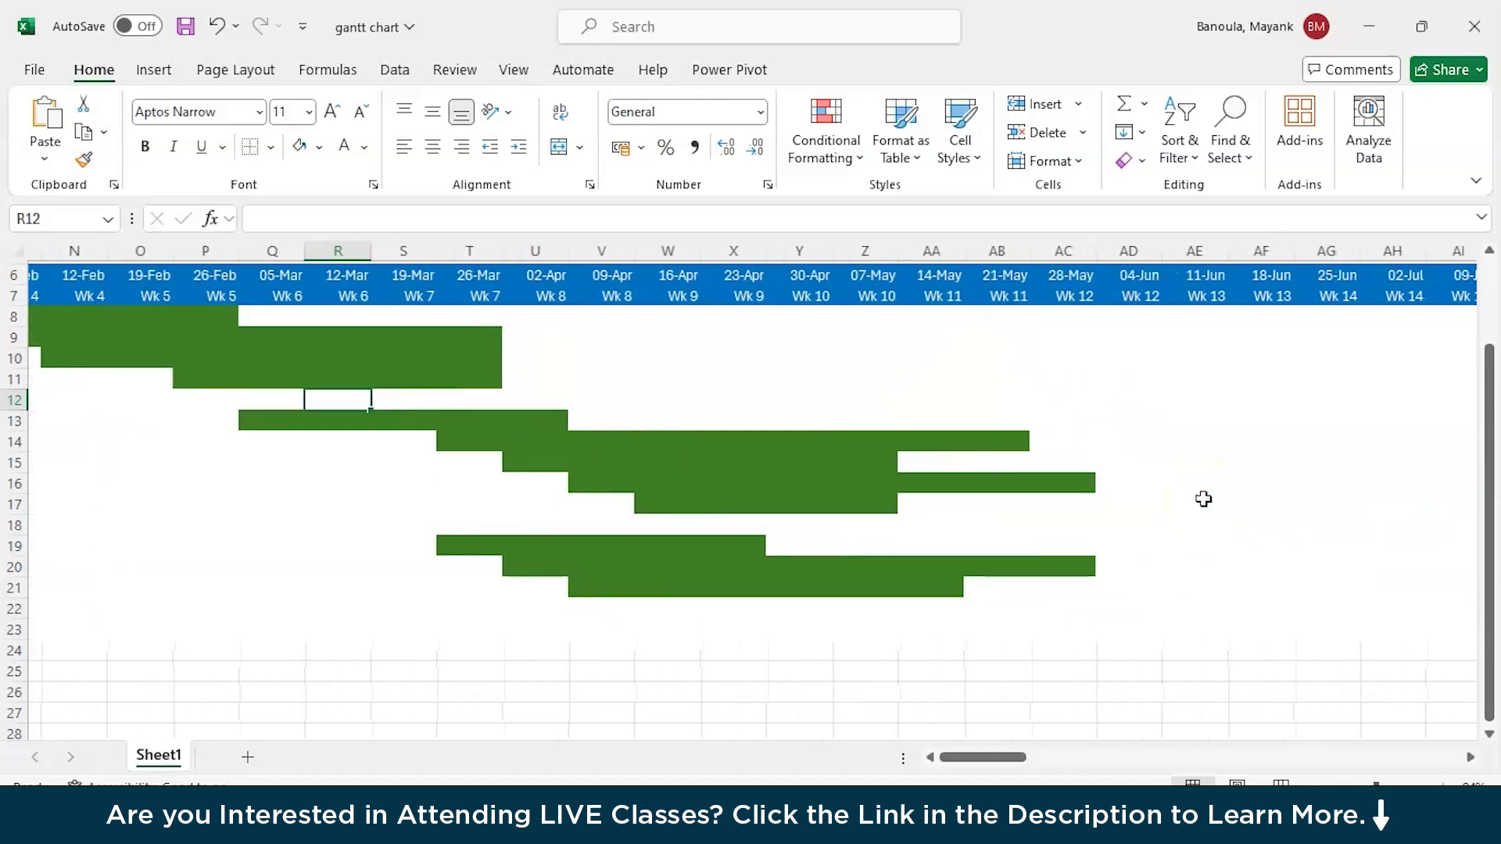
{"action": "scroll", "coordinate": [1202, 498], "scroll_direction": "left", "scroll_amount": 10}
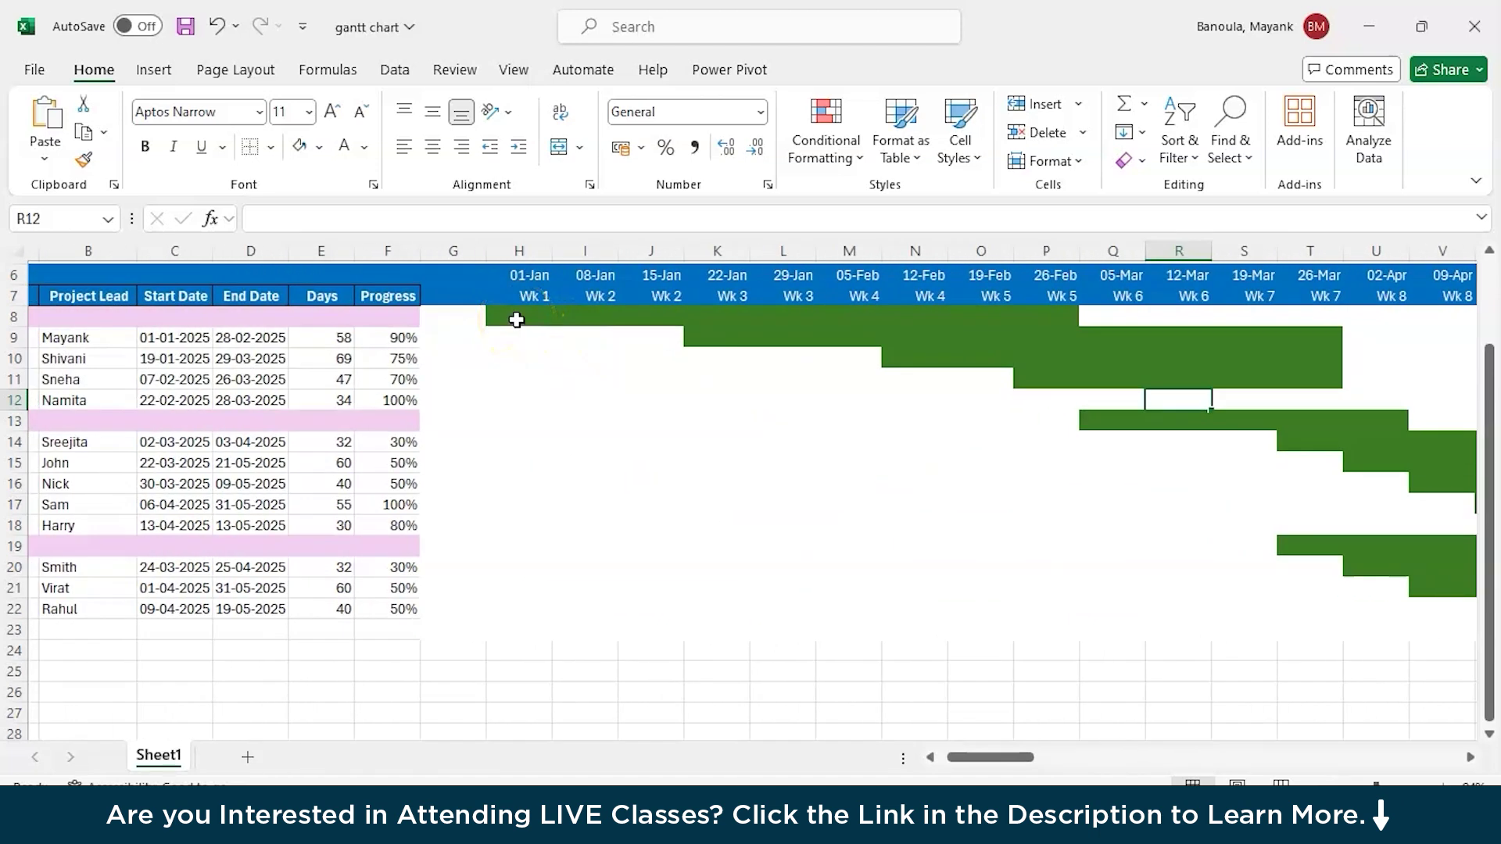
{"action": "left_click_drag", "start_coordinate": [517, 319], "coordinate": [614, 613]}
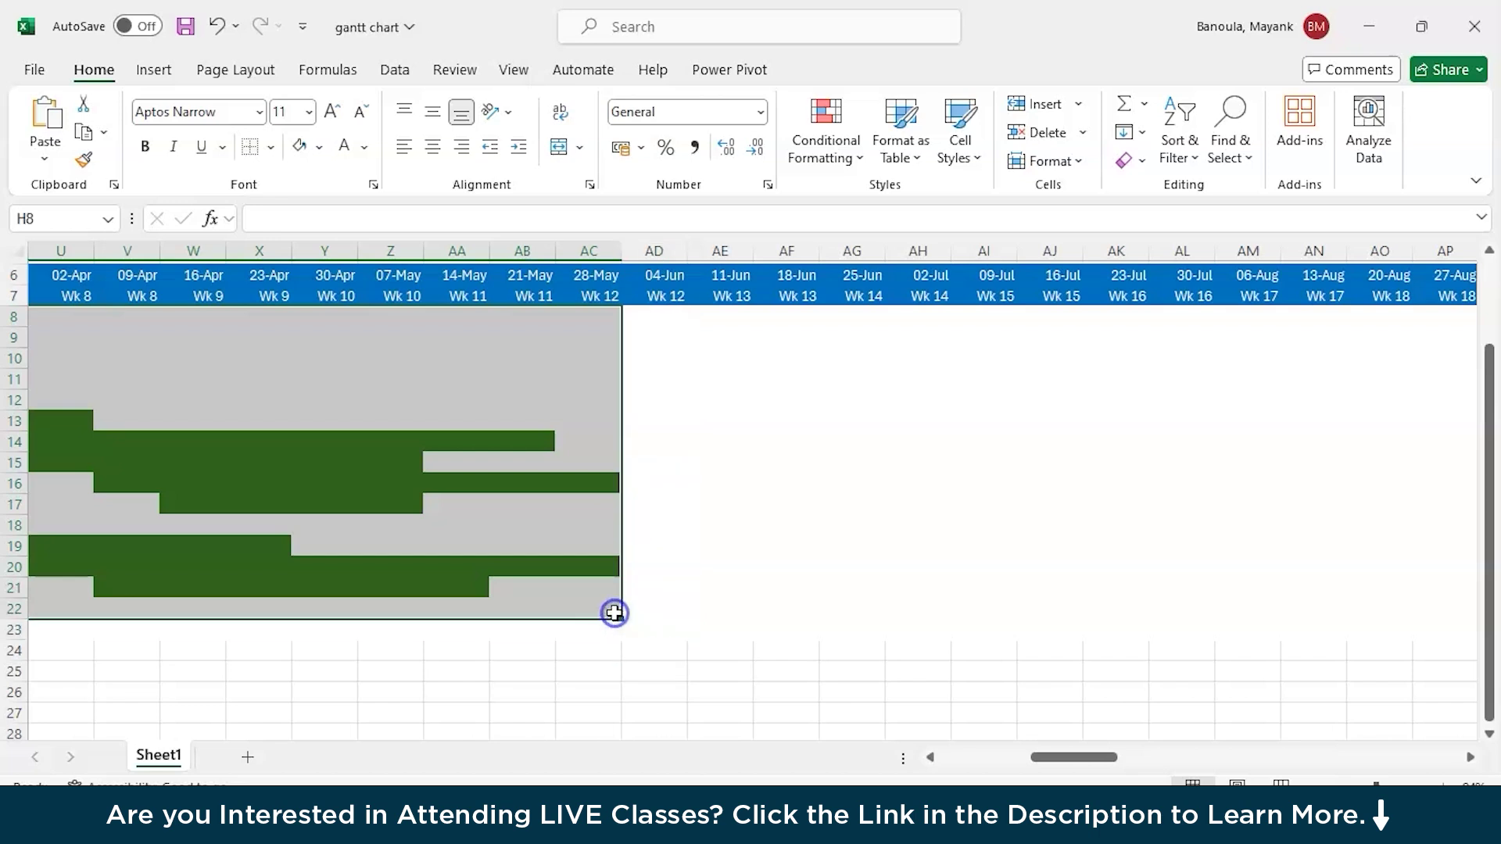
{"action": "scroll", "coordinate": [614, 612], "scroll_direction": "left", "scroll_amount": 10}
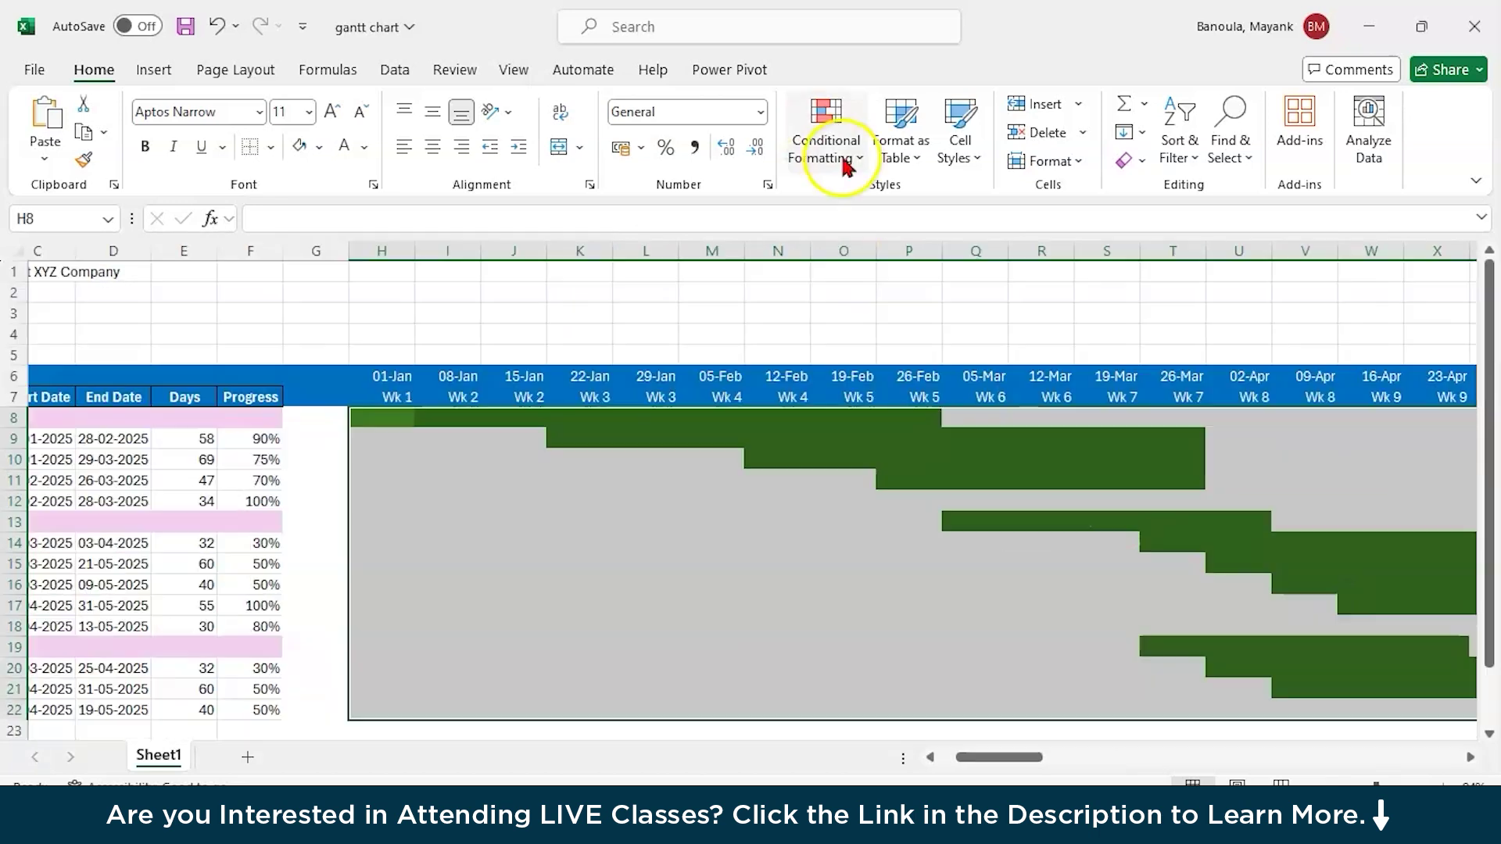
Step: Edit the bar rule in the Rules Manager to use a light green fill and apply it
{"action": "left_click", "coordinate": [826, 133]}
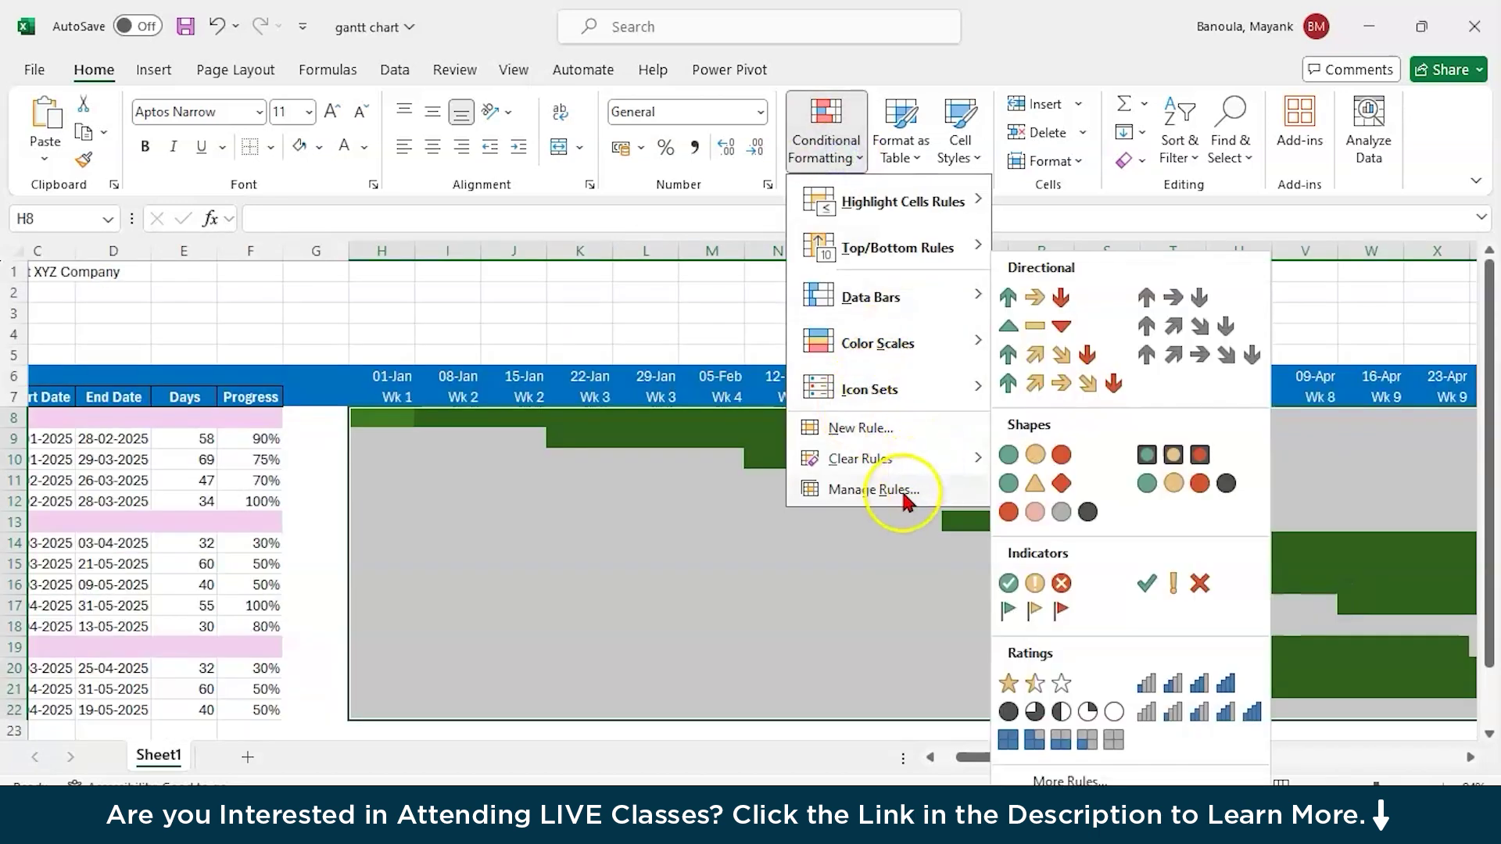
{"action": "left_click", "coordinate": [902, 498]}
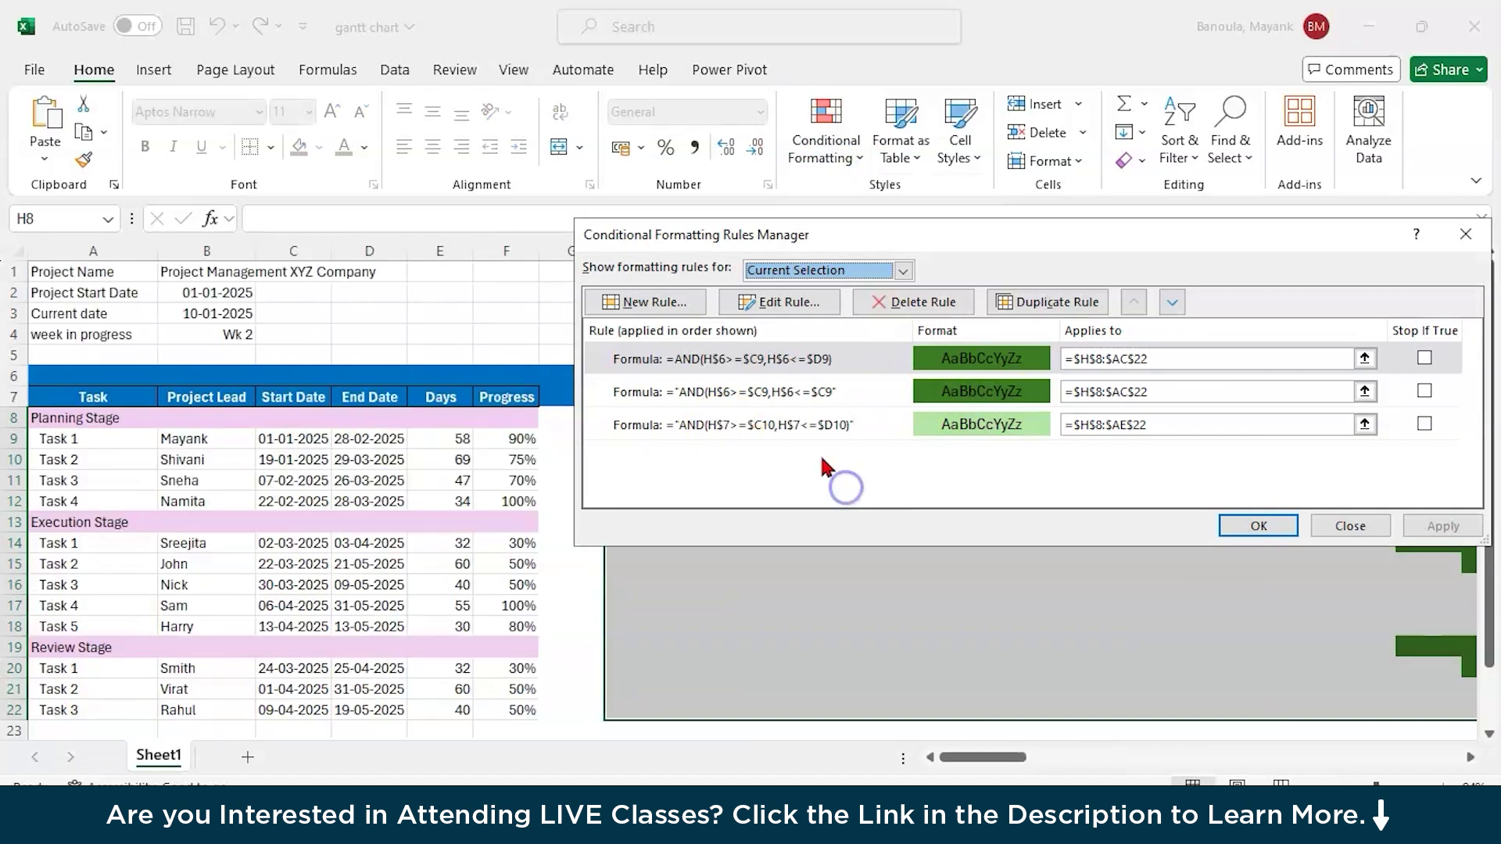
{"action": "left_click", "coordinate": [785, 302]}
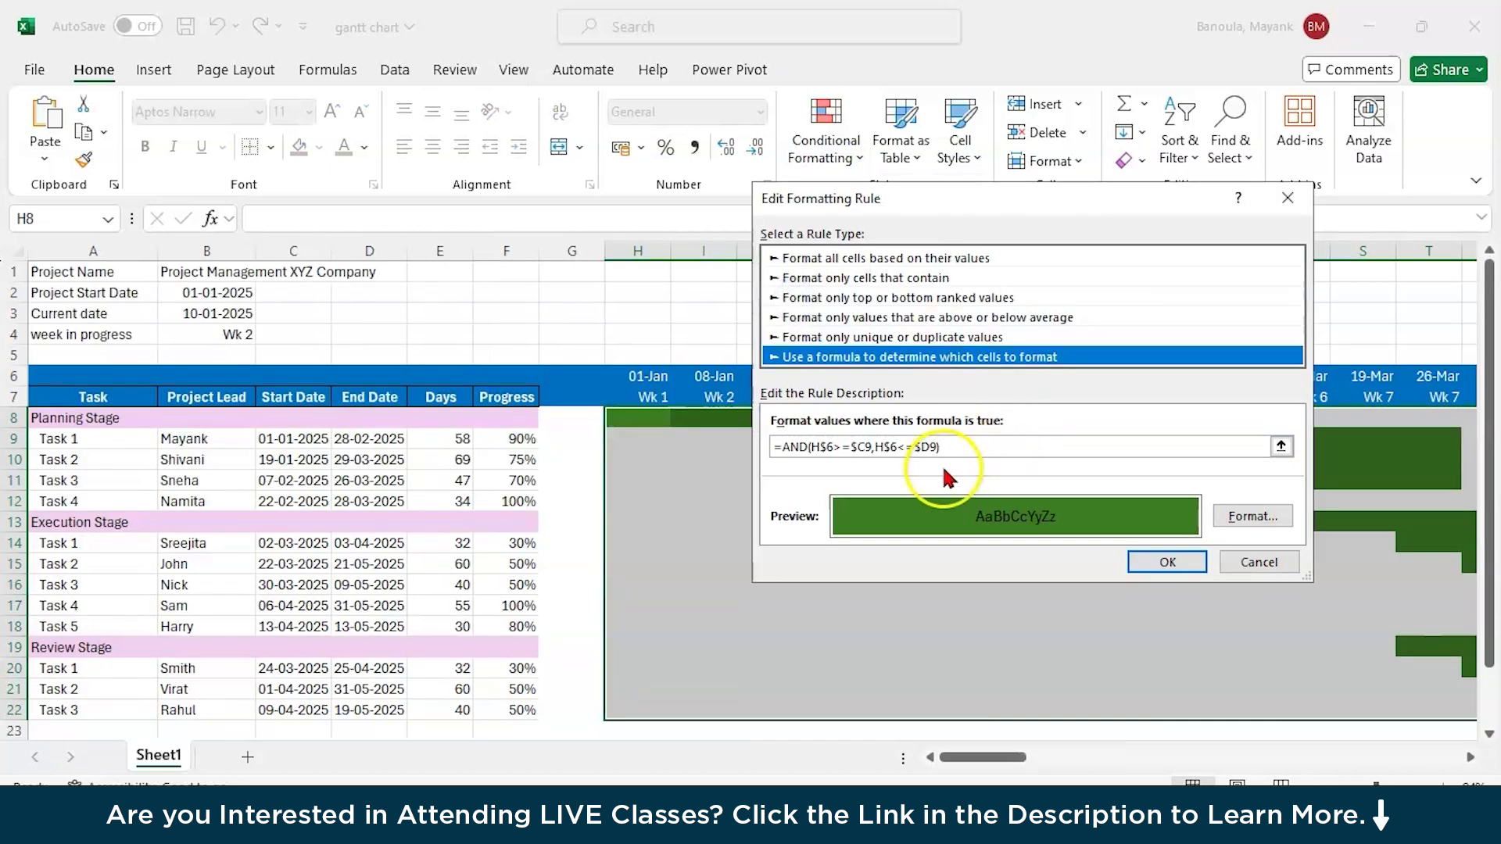
{"action": "left_click", "coordinate": [1250, 515]}
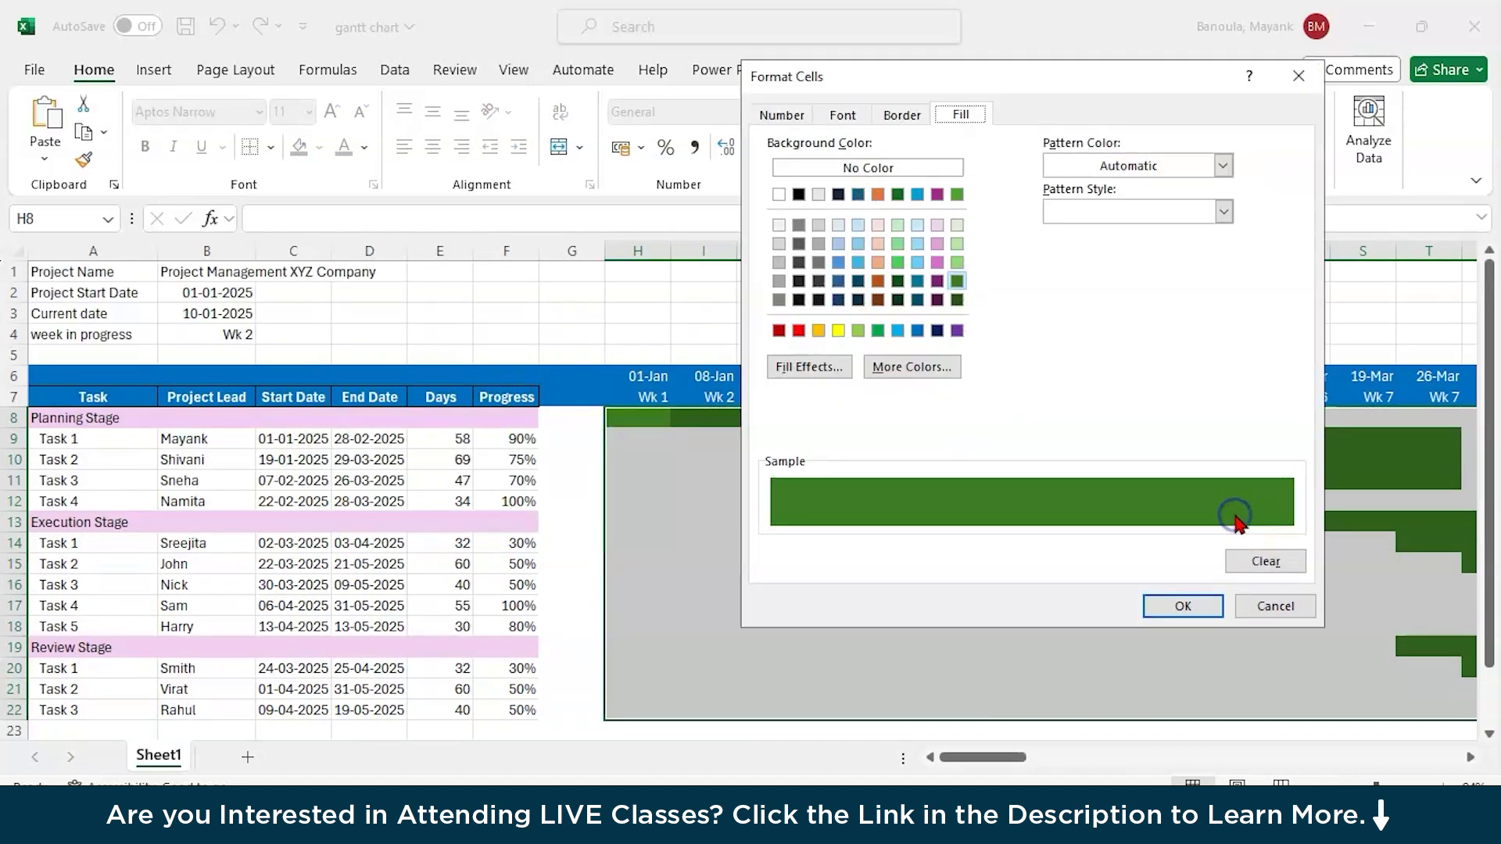
{"action": "left_click", "coordinate": [957, 244]}
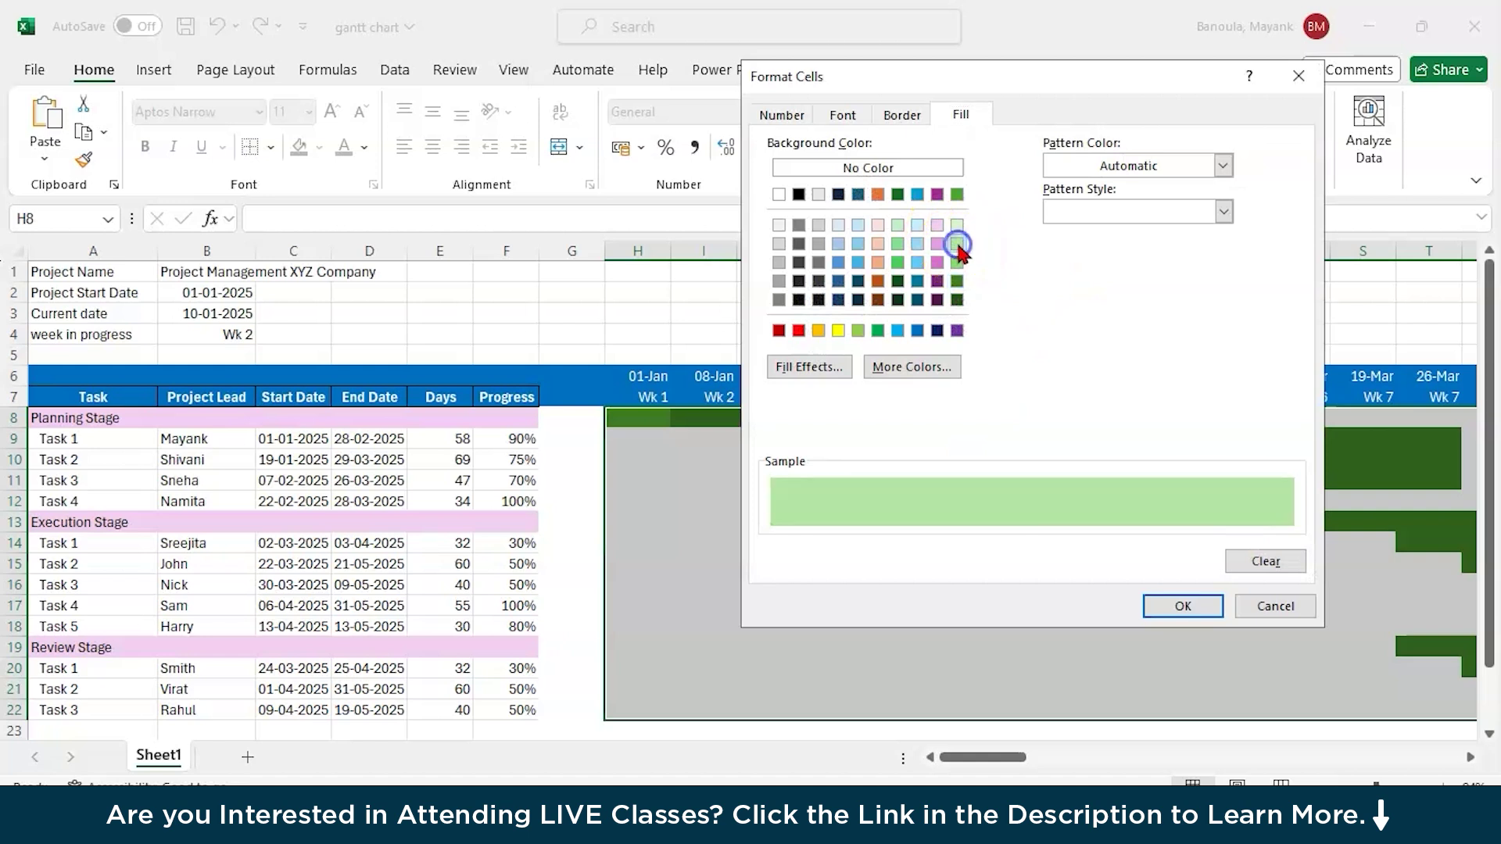
{"action": "left_click", "coordinate": [1173, 609]}
{"action": "left_click", "coordinate": [1170, 565]}
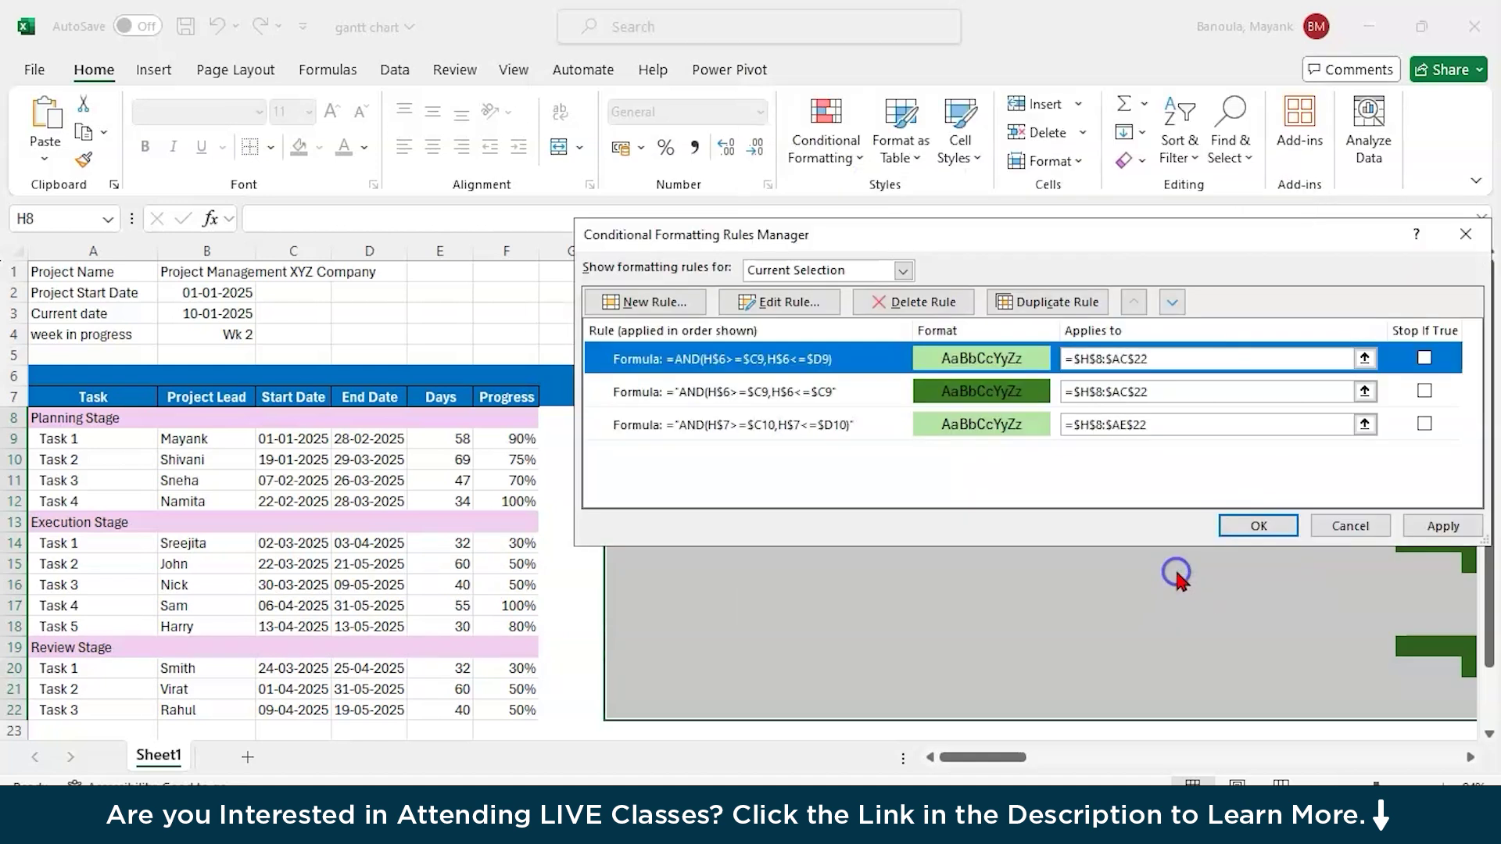
{"action": "left_click", "coordinate": [1439, 525]}
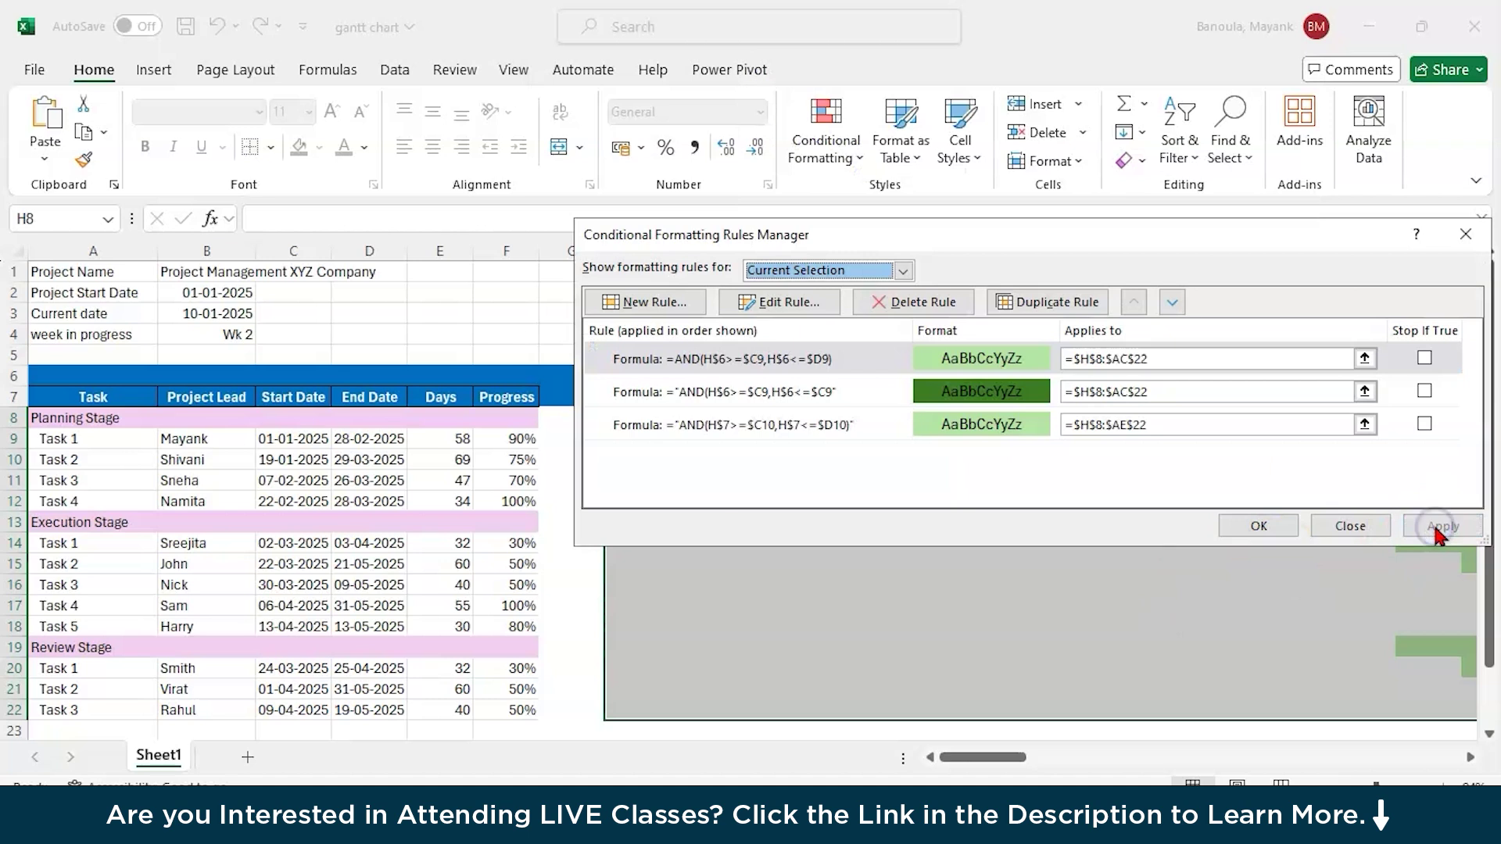
{"action": "left_click", "coordinate": [1259, 532]}
{"action": "left_click", "coordinate": [836, 542]}
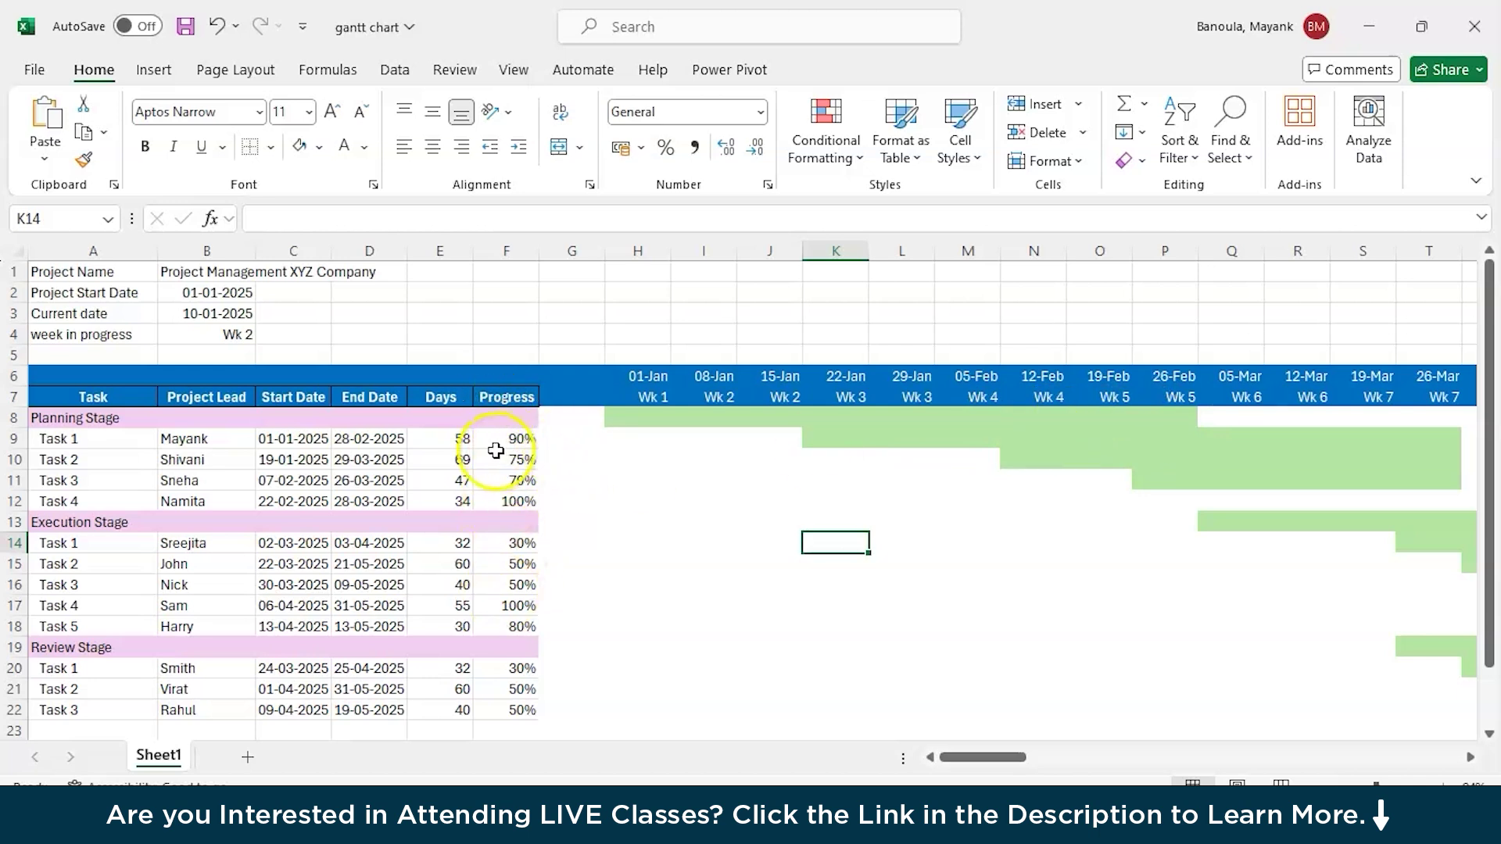
Step: Apply red gradient data bars to the Progress column F7:F22
{"action": "left_click_drag", "start_coordinate": [500, 396], "coordinate": [486, 706]}
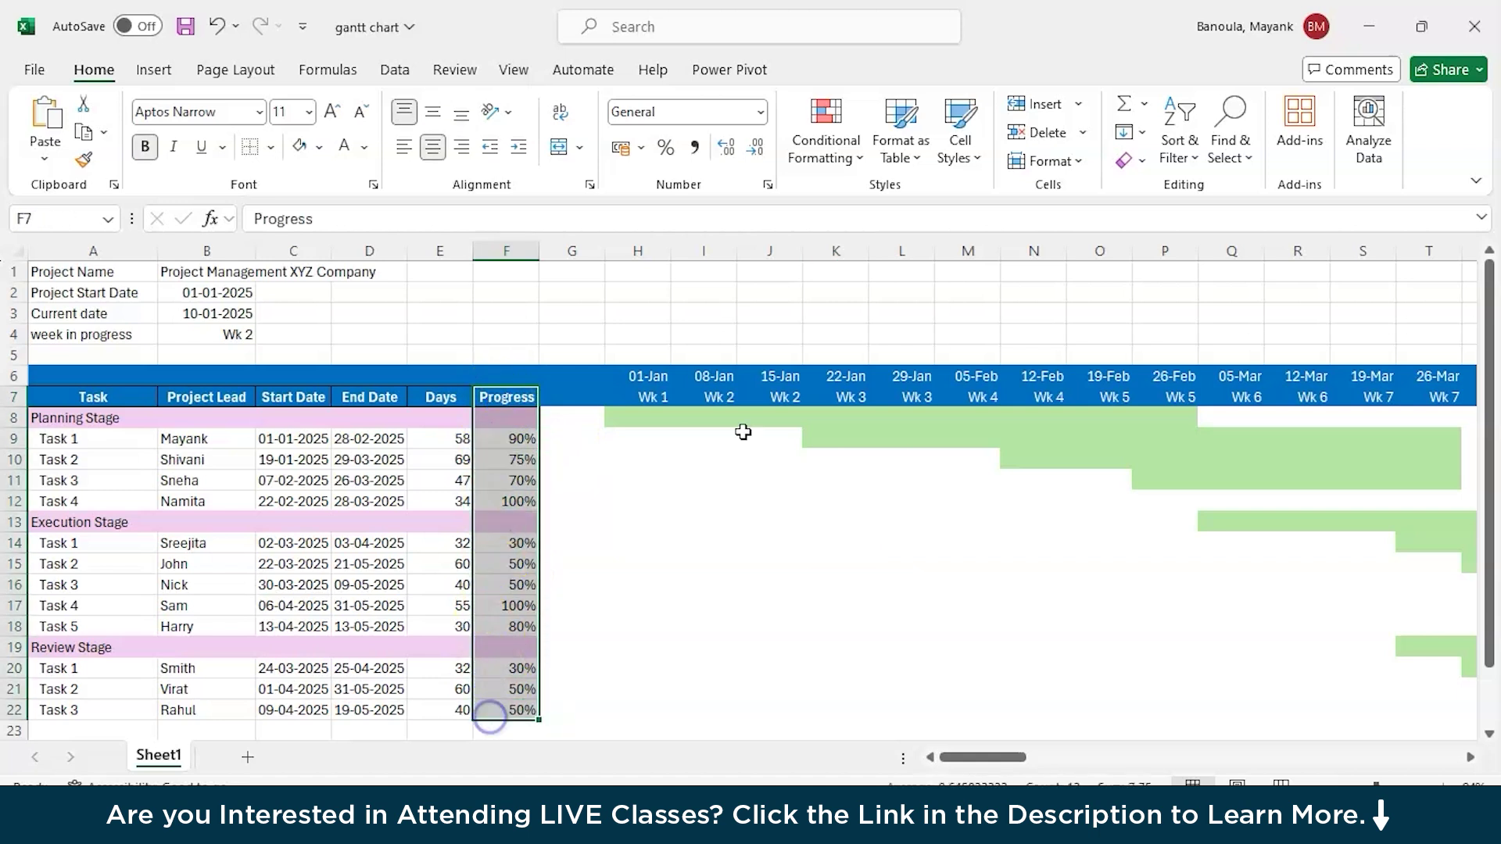
{"action": "left_click", "coordinate": [821, 152]}
{"action": "mouse_move", "coordinate": [950, 293]}
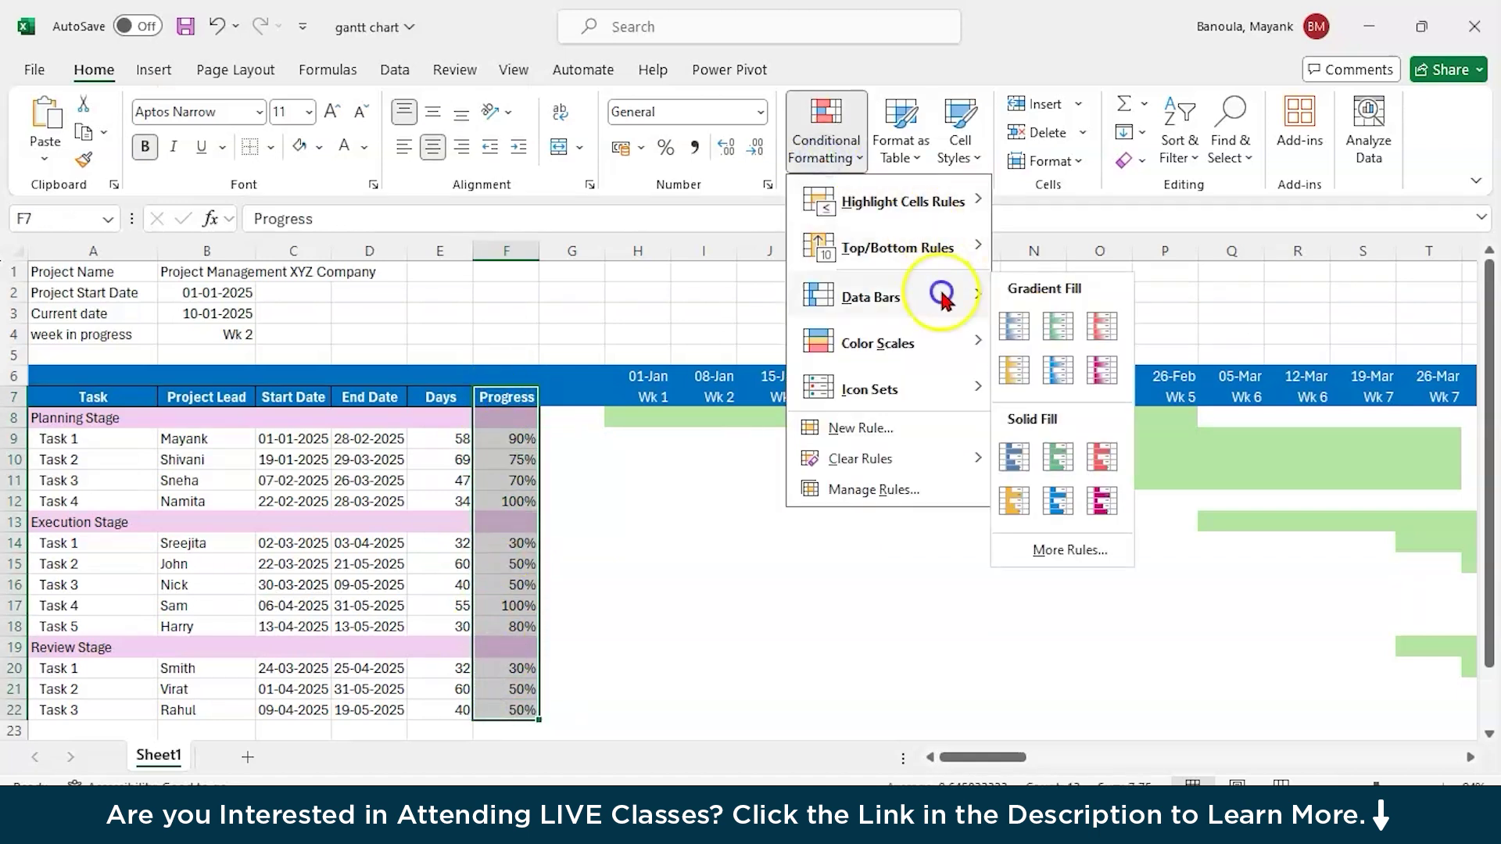
{"action": "left_click", "coordinate": [1102, 328]}
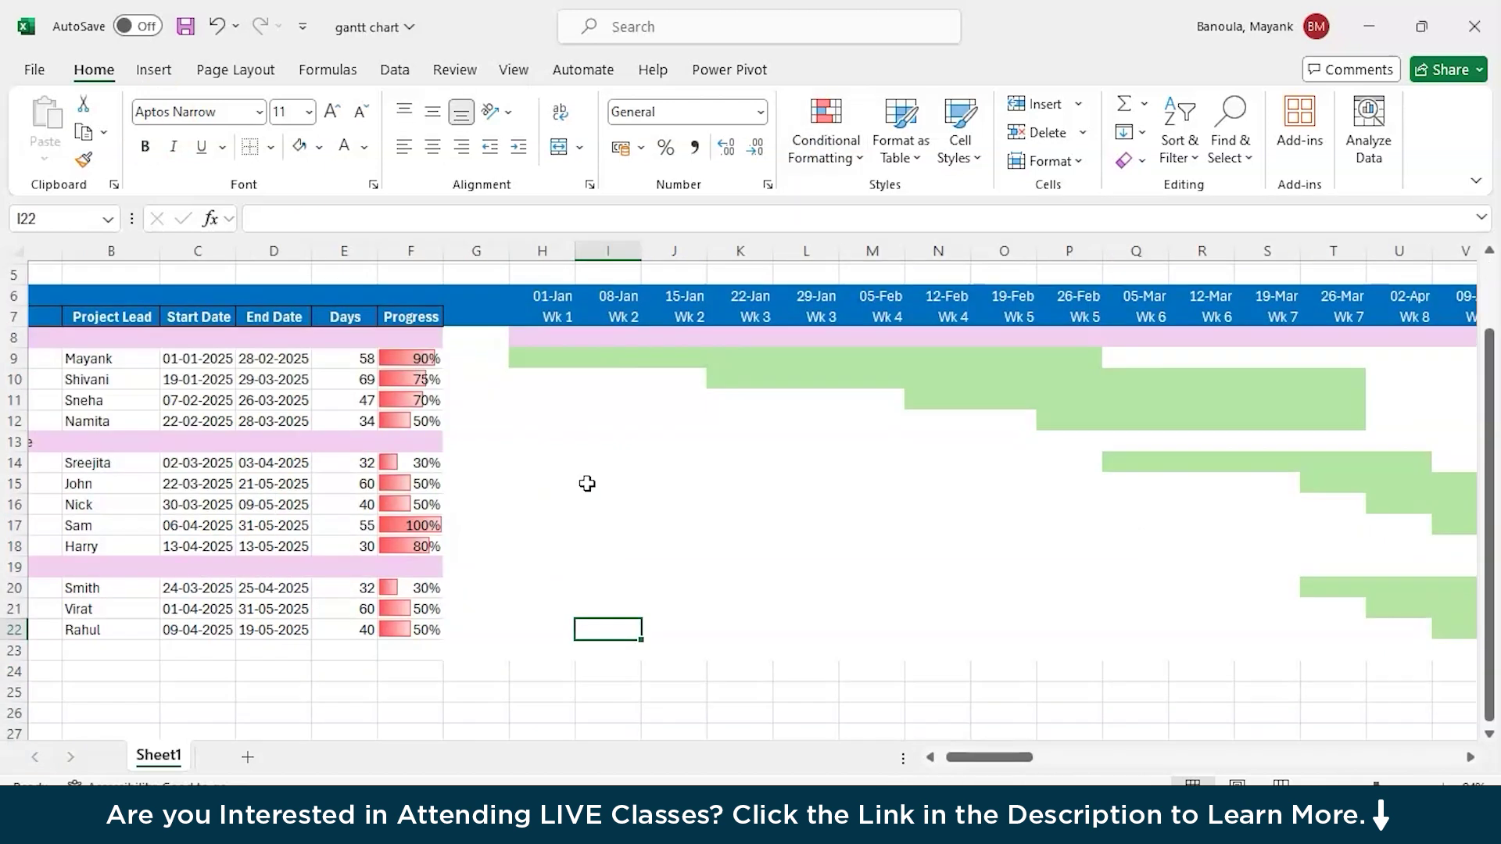
Step: Set Task 1's progress in F9 to 30%, correcting an accidental 300%
{"action": "left_click", "coordinate": [417, 358]}
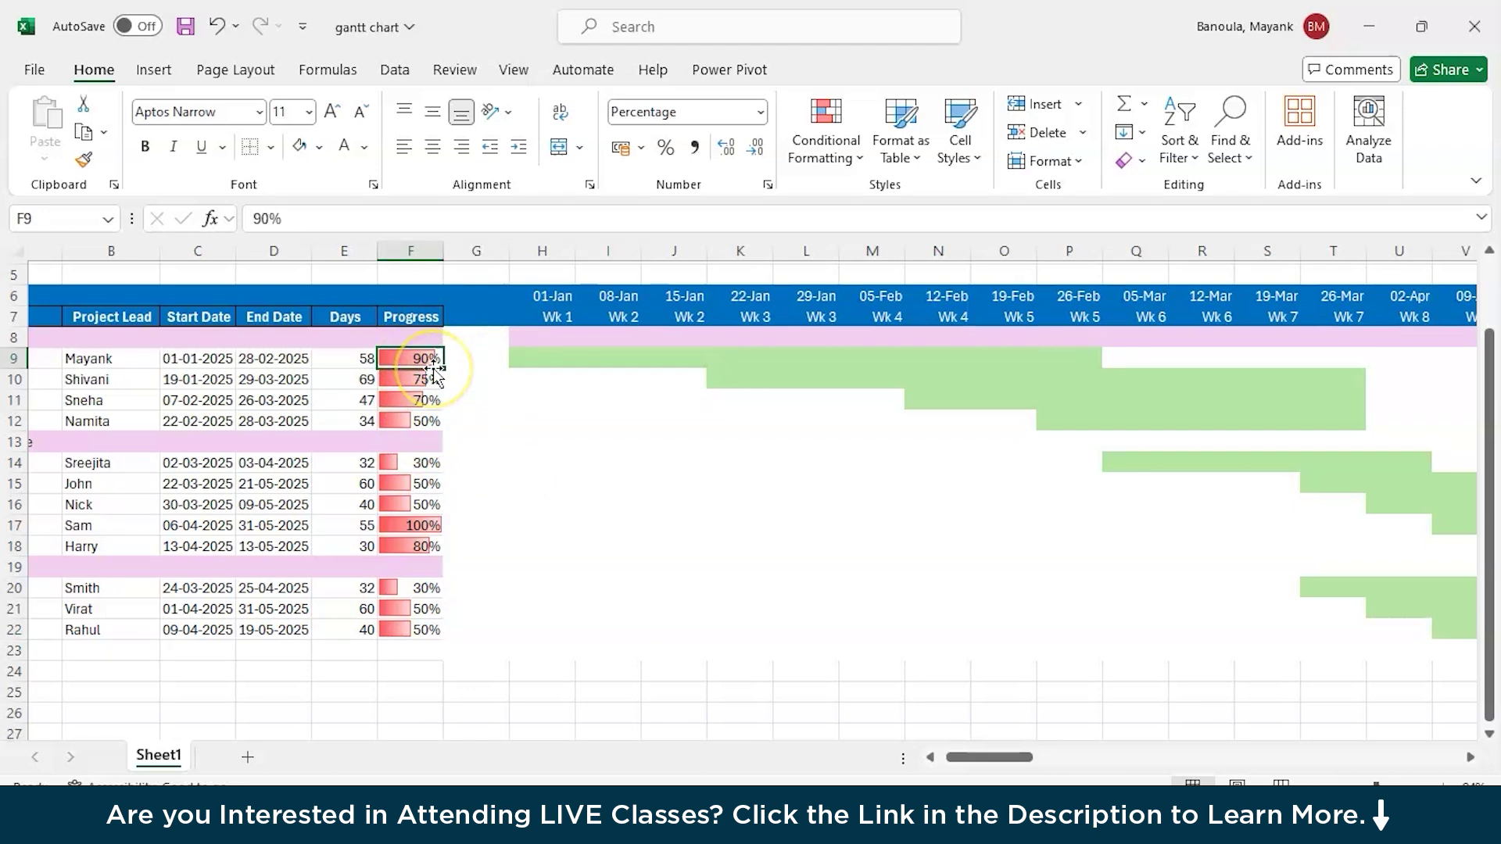
{"action": "left_click", "coordinate": [264, 218]}
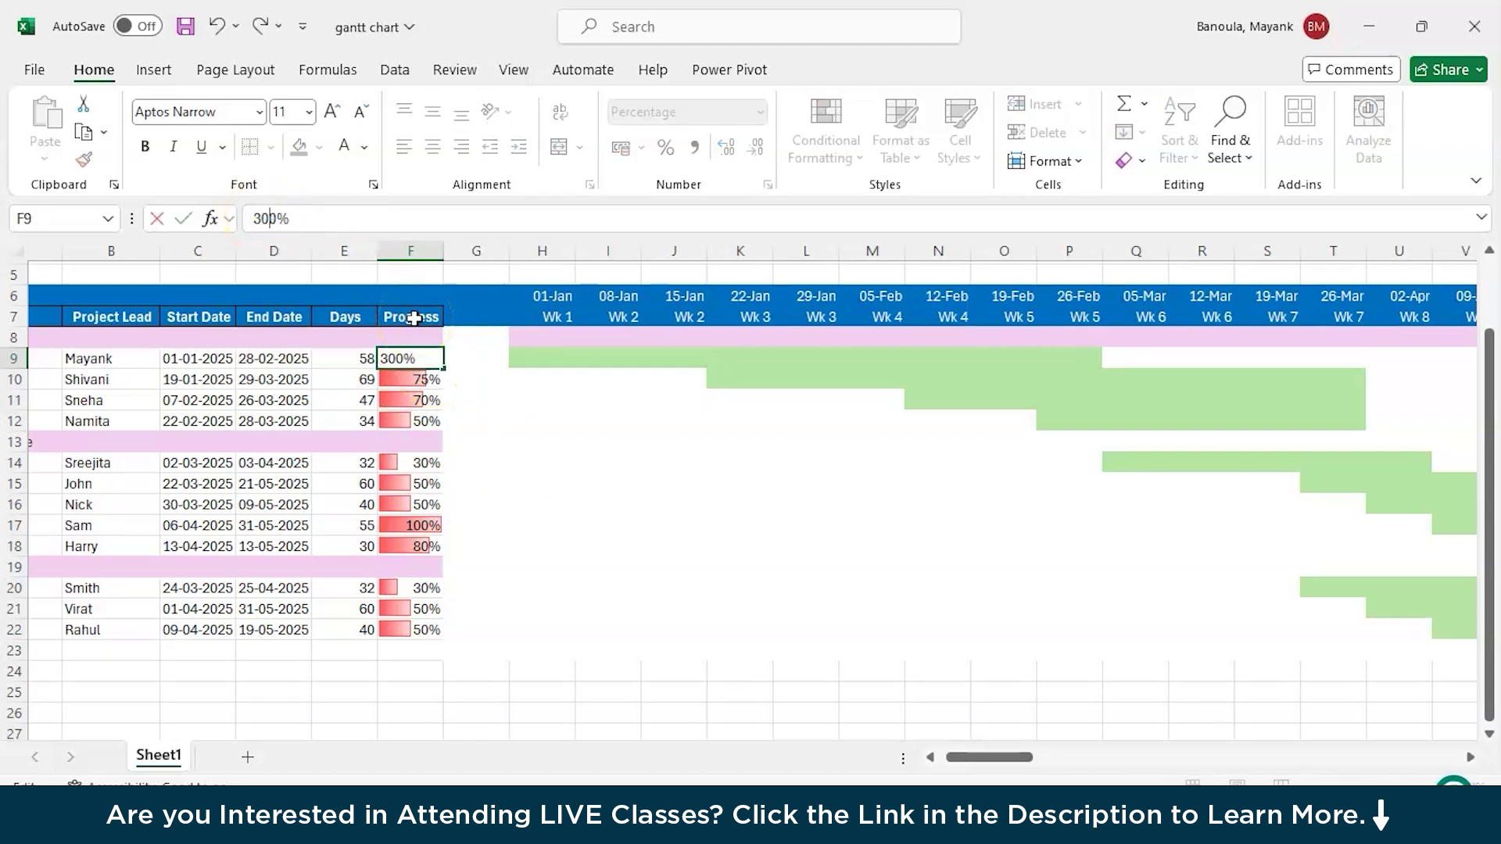
{"action": "type", "text": "30"}
{"action": "key", "text": "Return"}
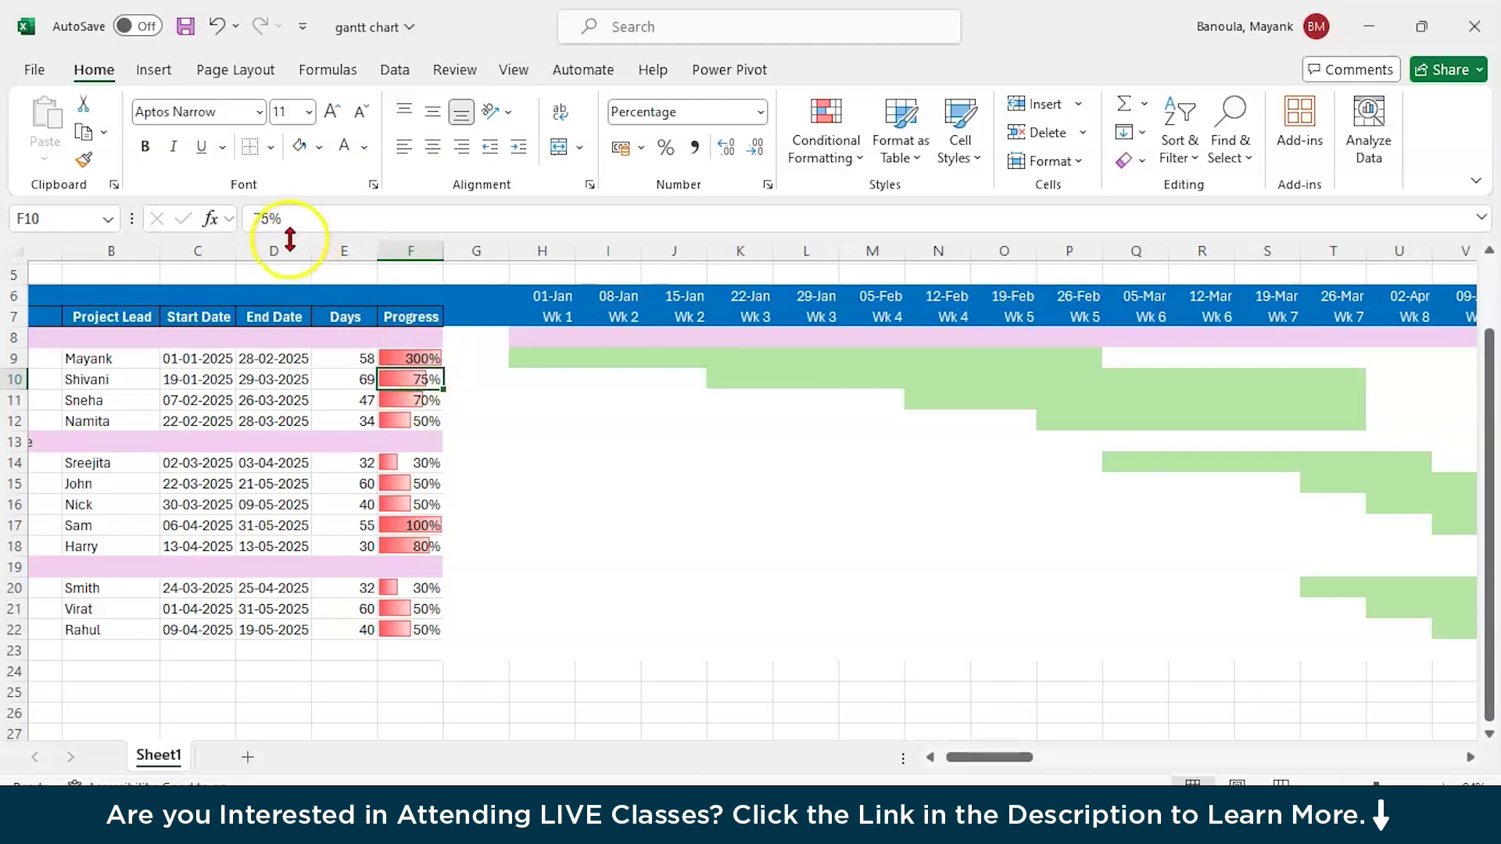
{"action": "left_click_drag", "start_coordinate": [411, 360], "coordinate": [414, 362]}
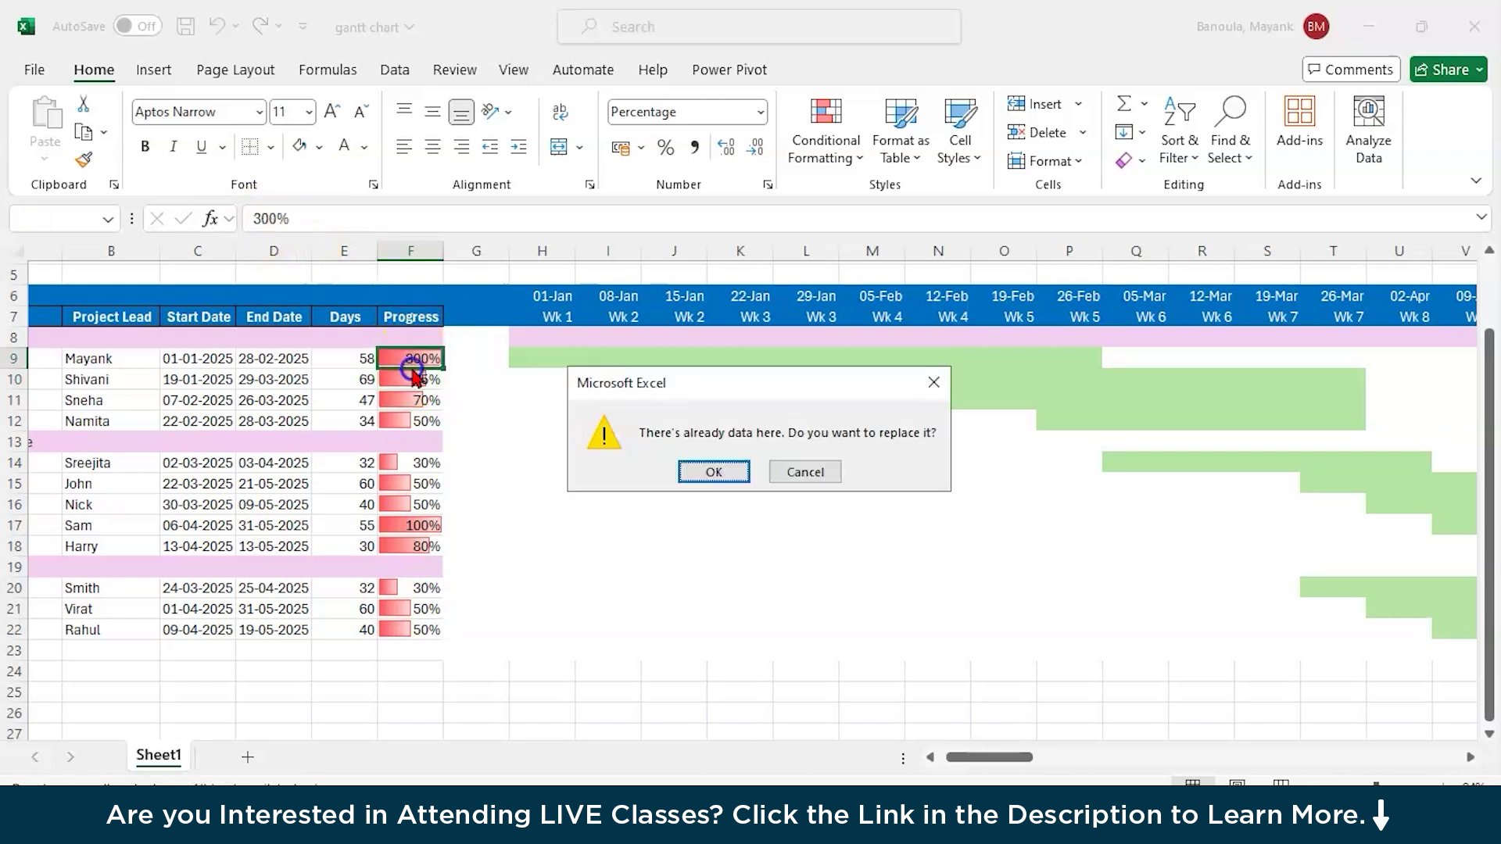
{"action": "left_click", "coordinate": [801, 472]}
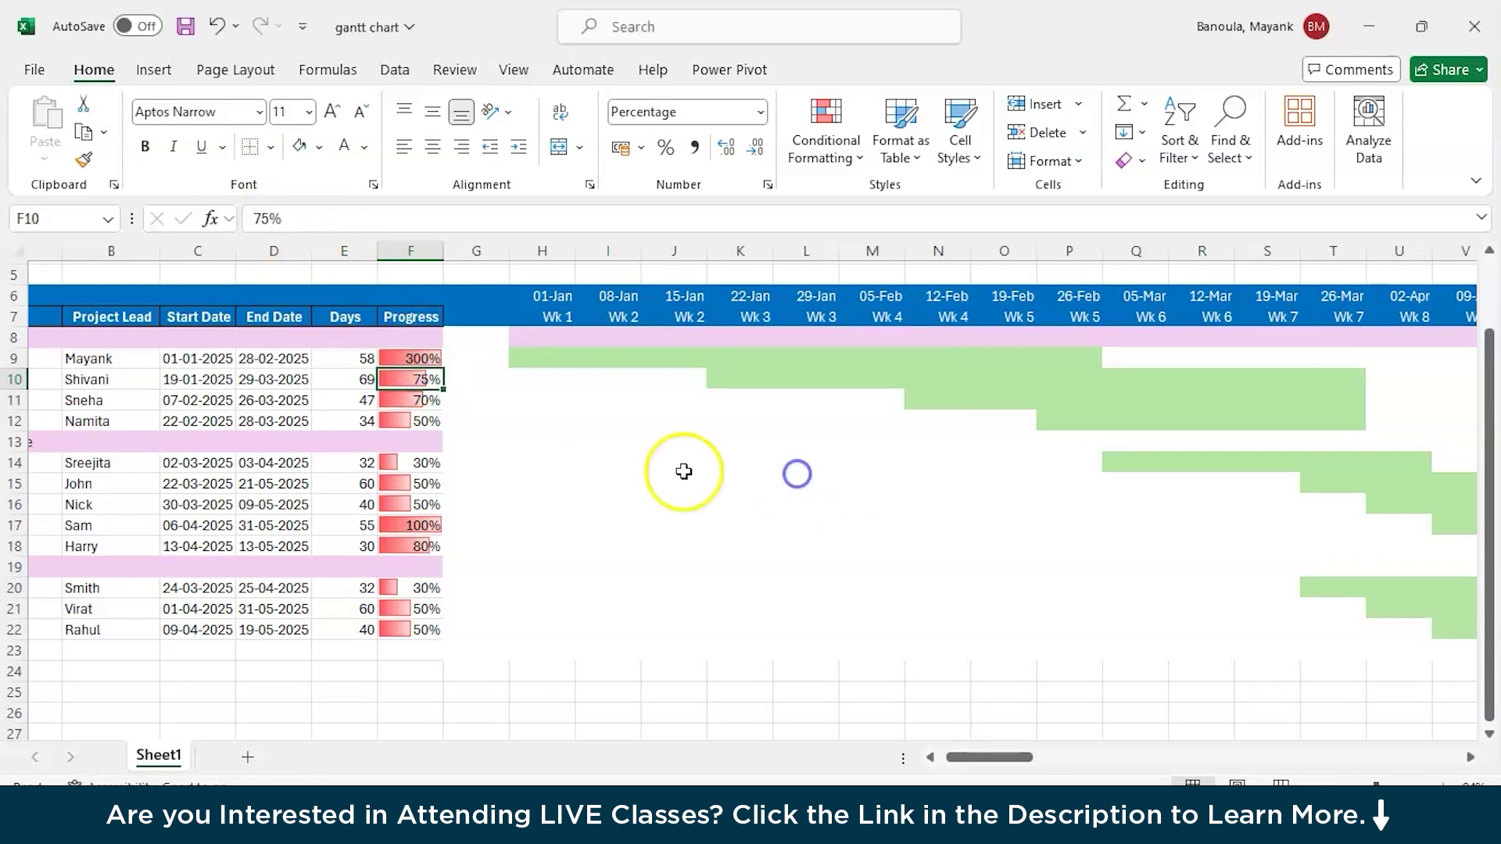
{"action": "left_click", "coordinate": [408, 358]}
{"action": "left_click", "coordinate": [268, 221]}
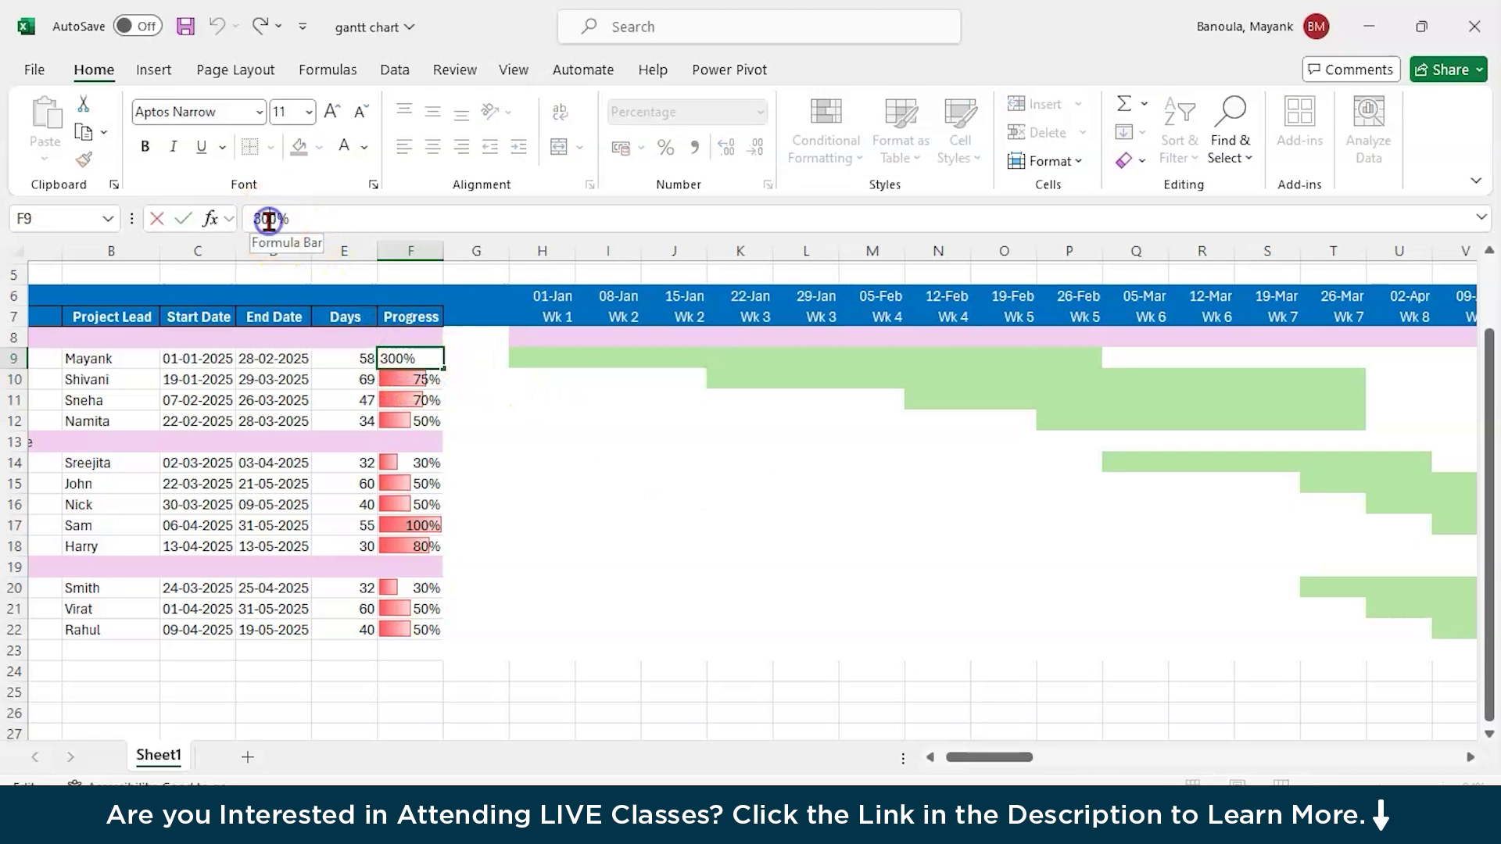
{"action": "key", "text": "BackSpace"}
{"action": "key", "text": "Return"}
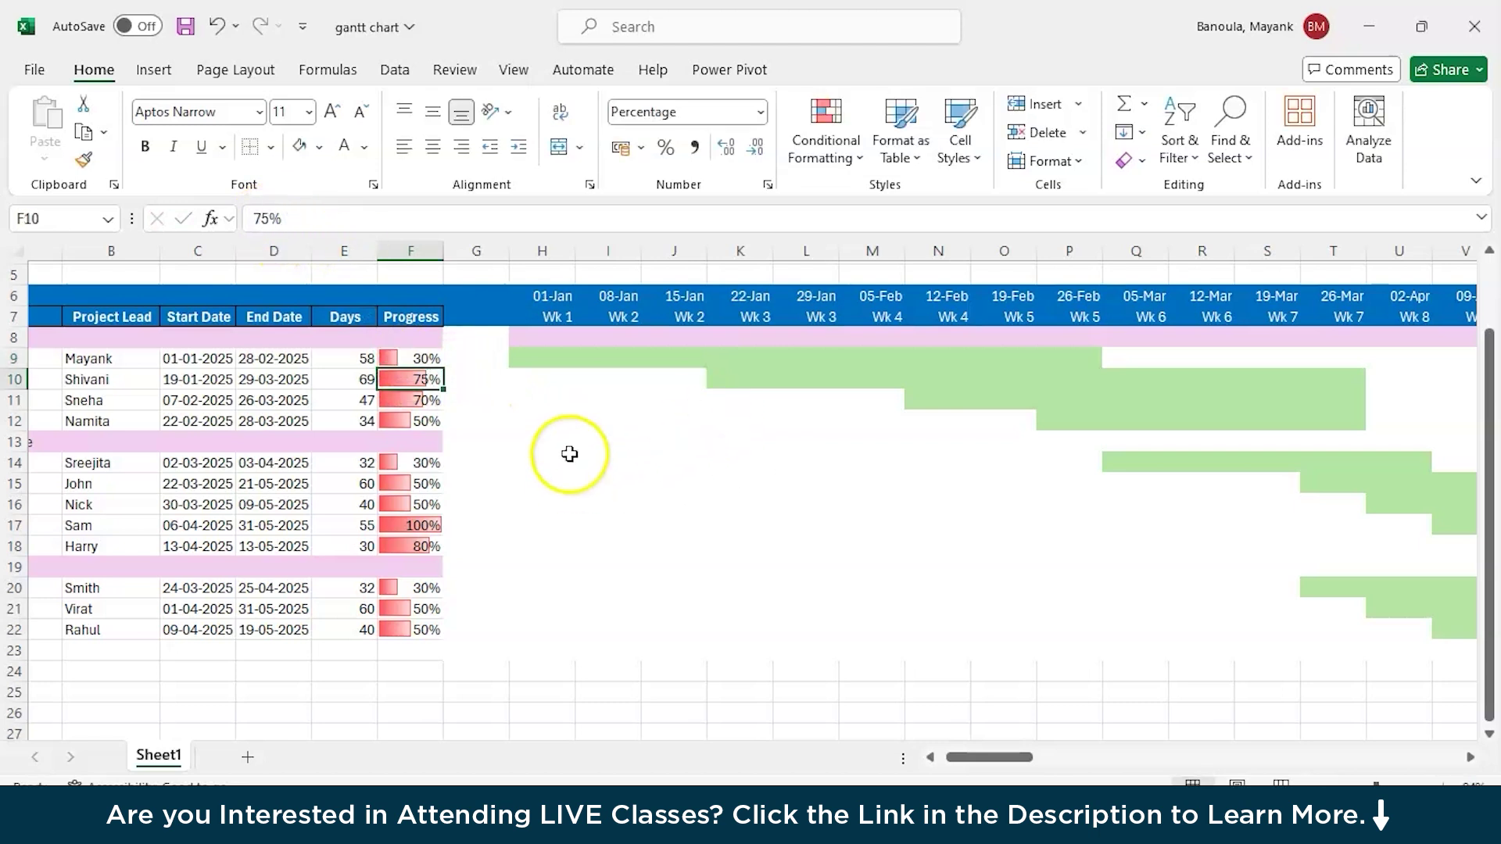
{"action": "left_click_drag", "start_coordinate": [516, 360], "coordinate": [1071, 363]}
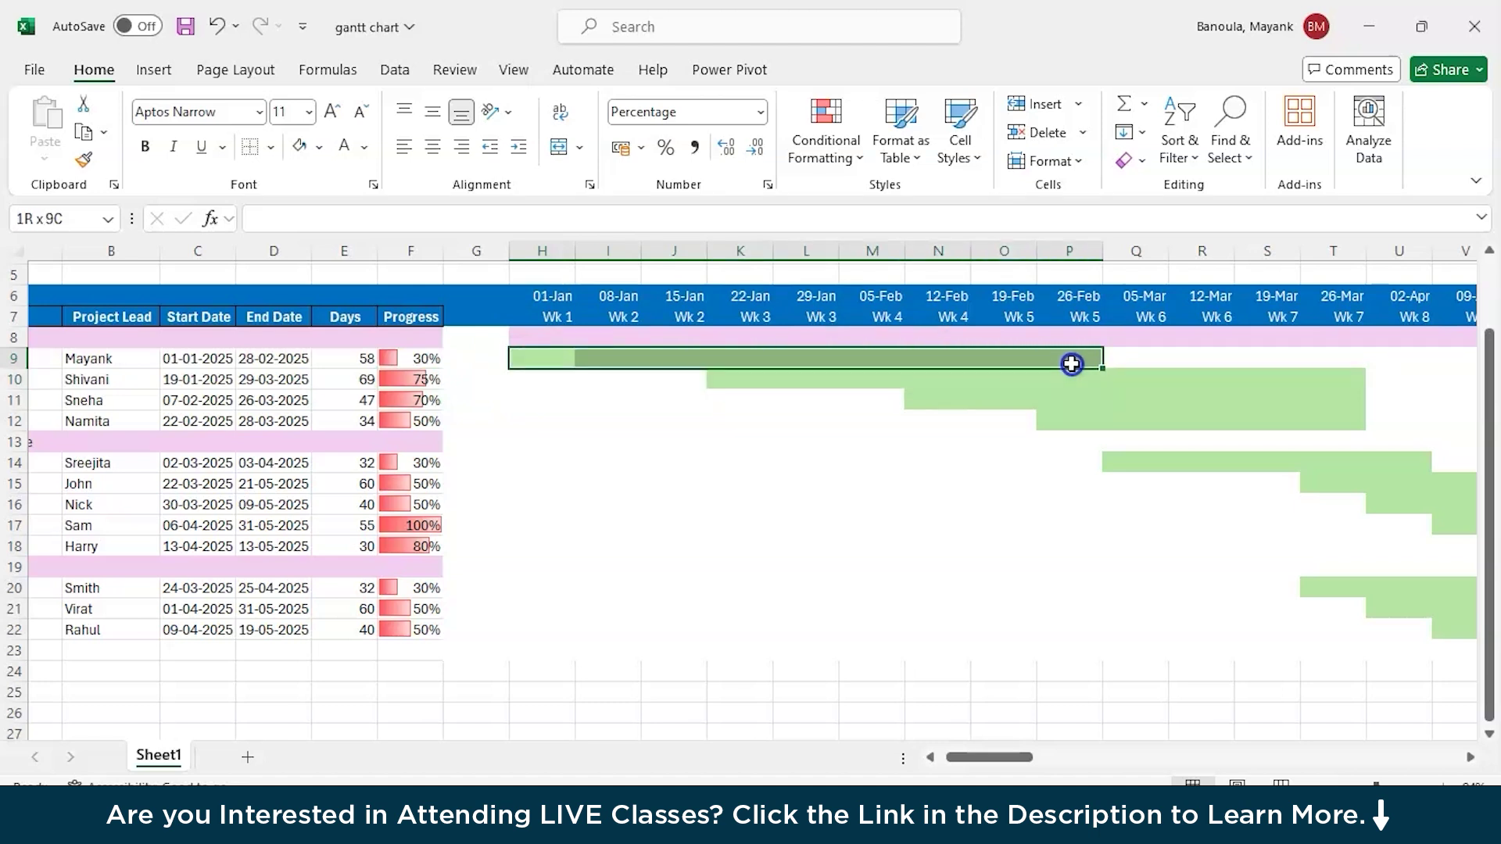
Step: Start an AND formula in H9 comparing the week date H6 with start date C9
{"action": "left_click", "coordinate": [538, 360]}
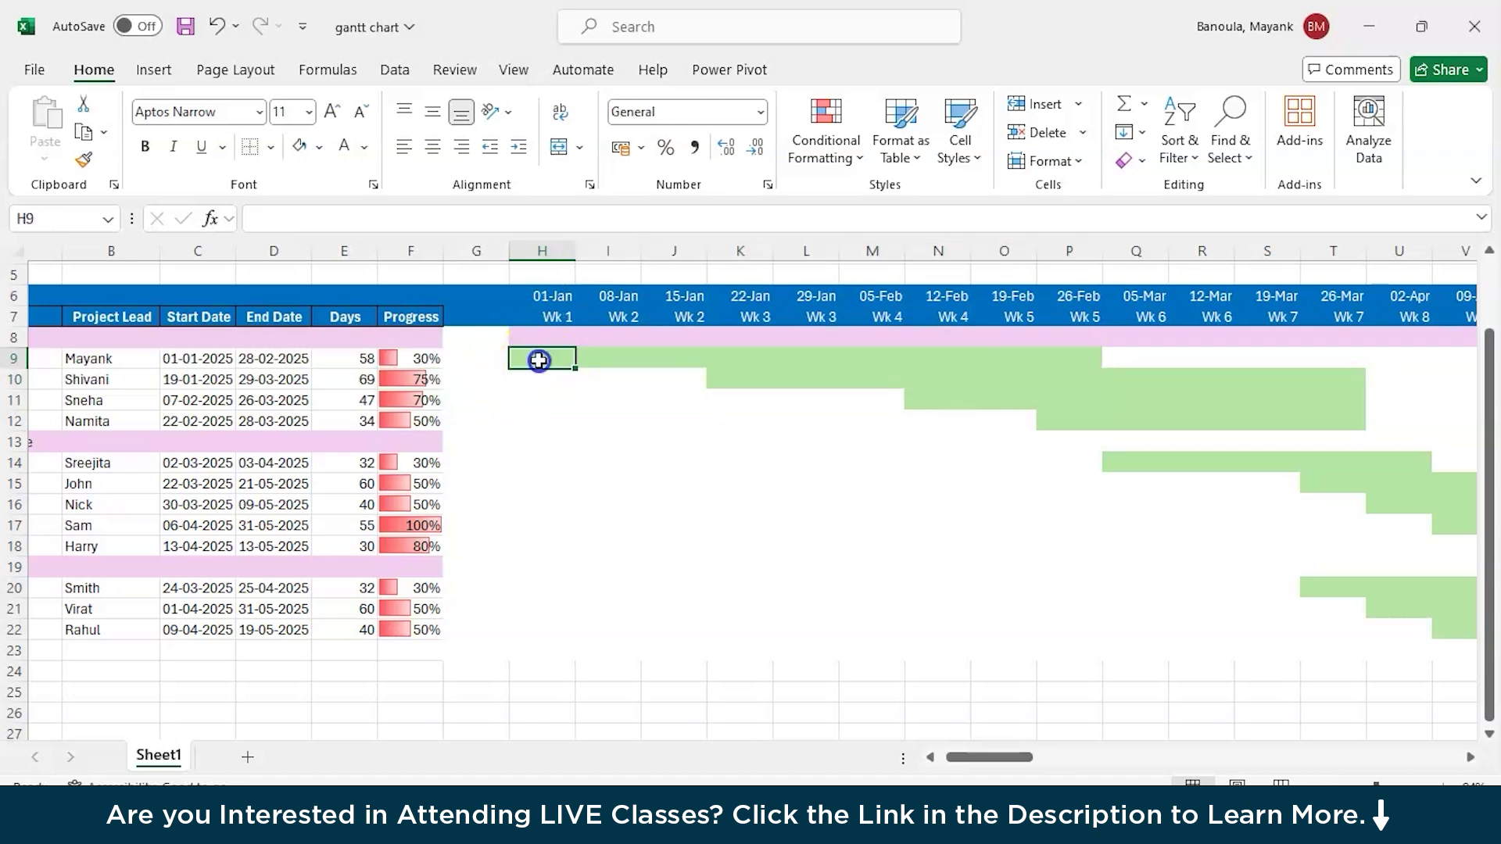
{"action": "type", "text": "="}
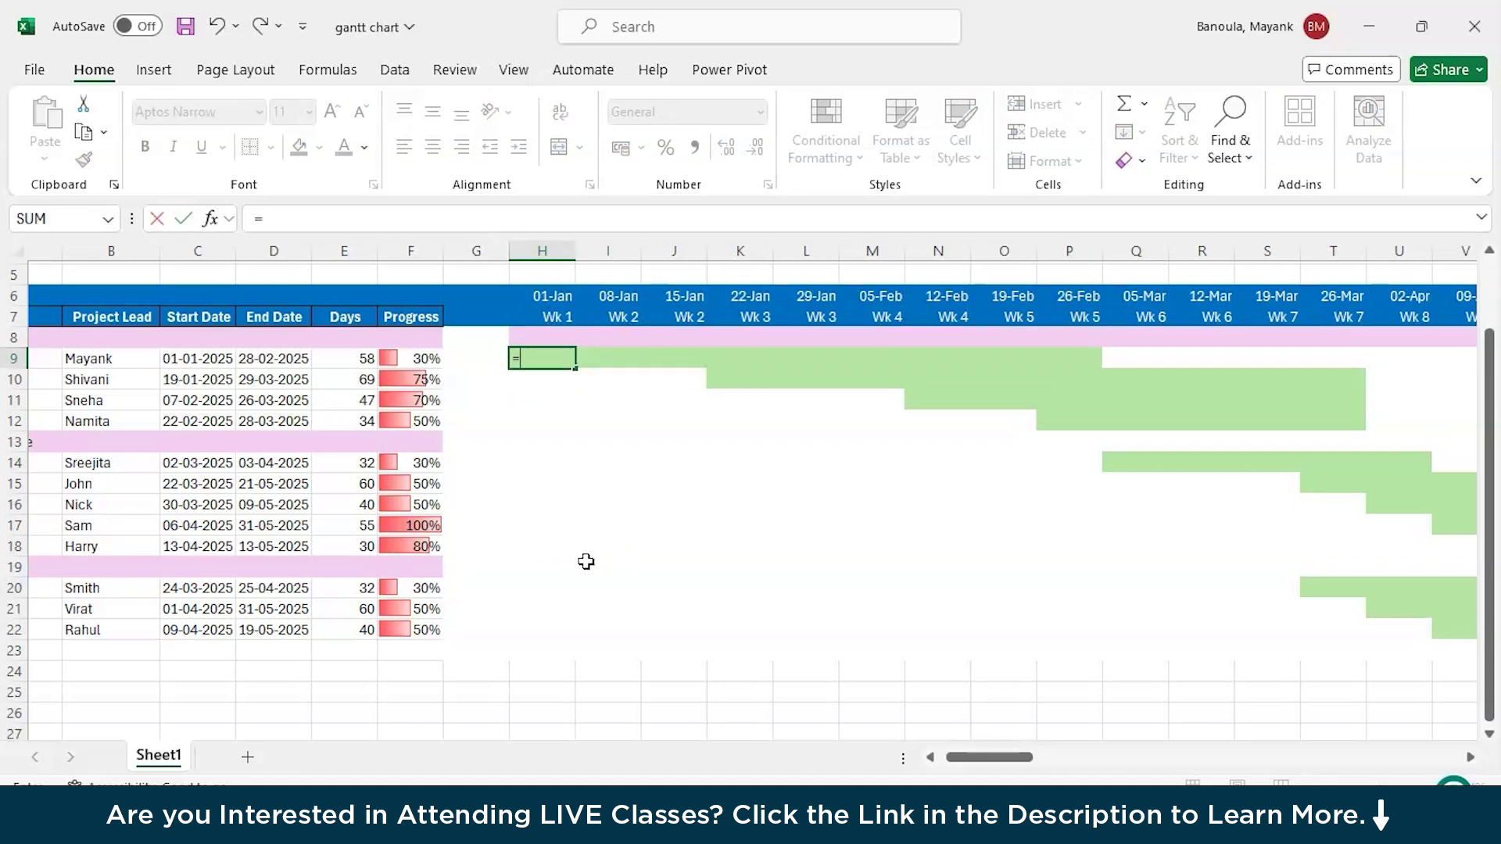
{"action": "type", "text": "AND"}
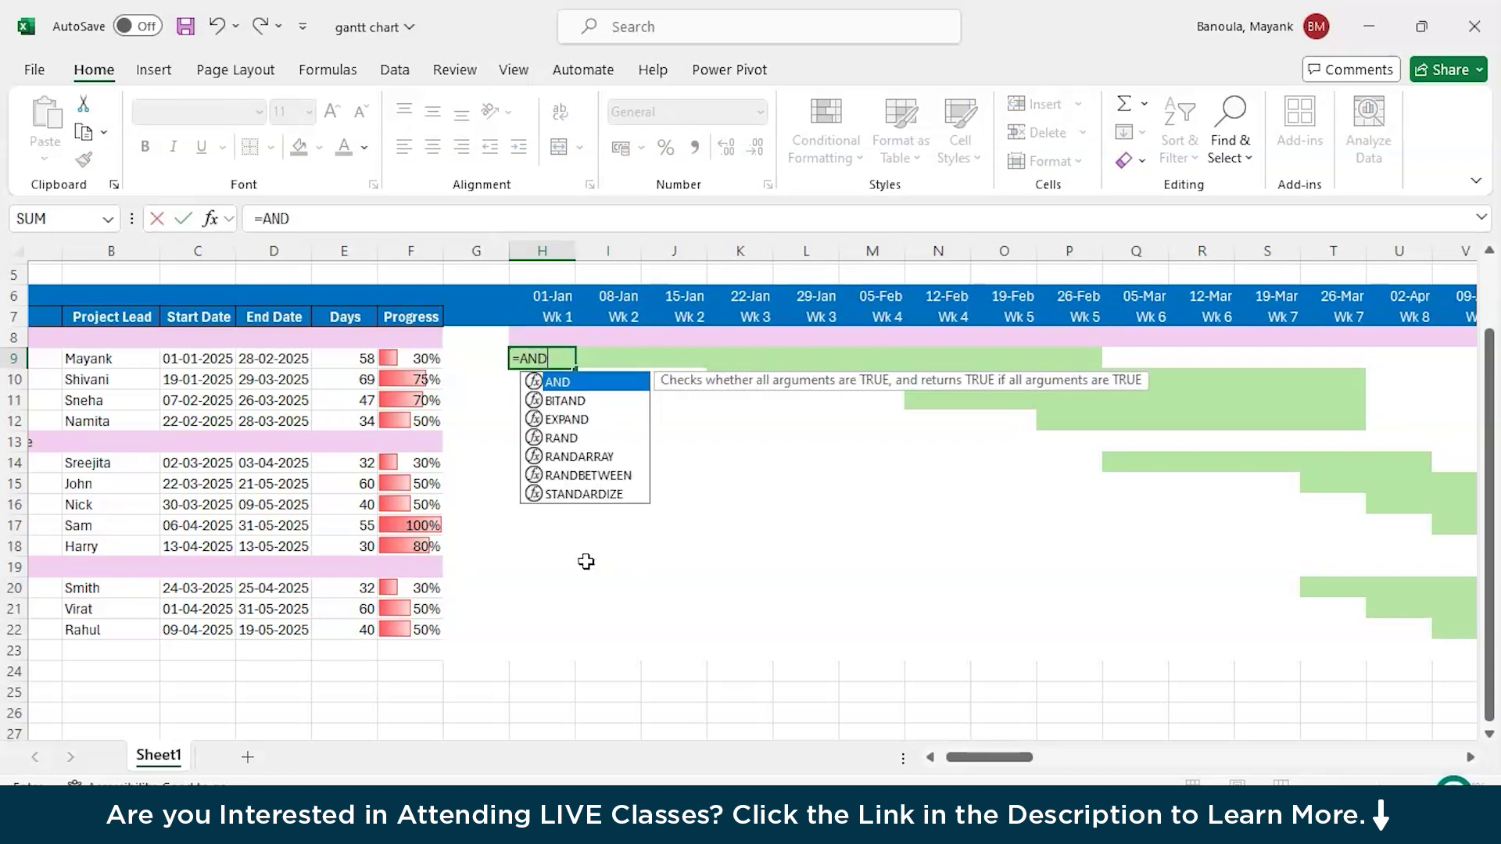
{"action": "type", "text": "("}
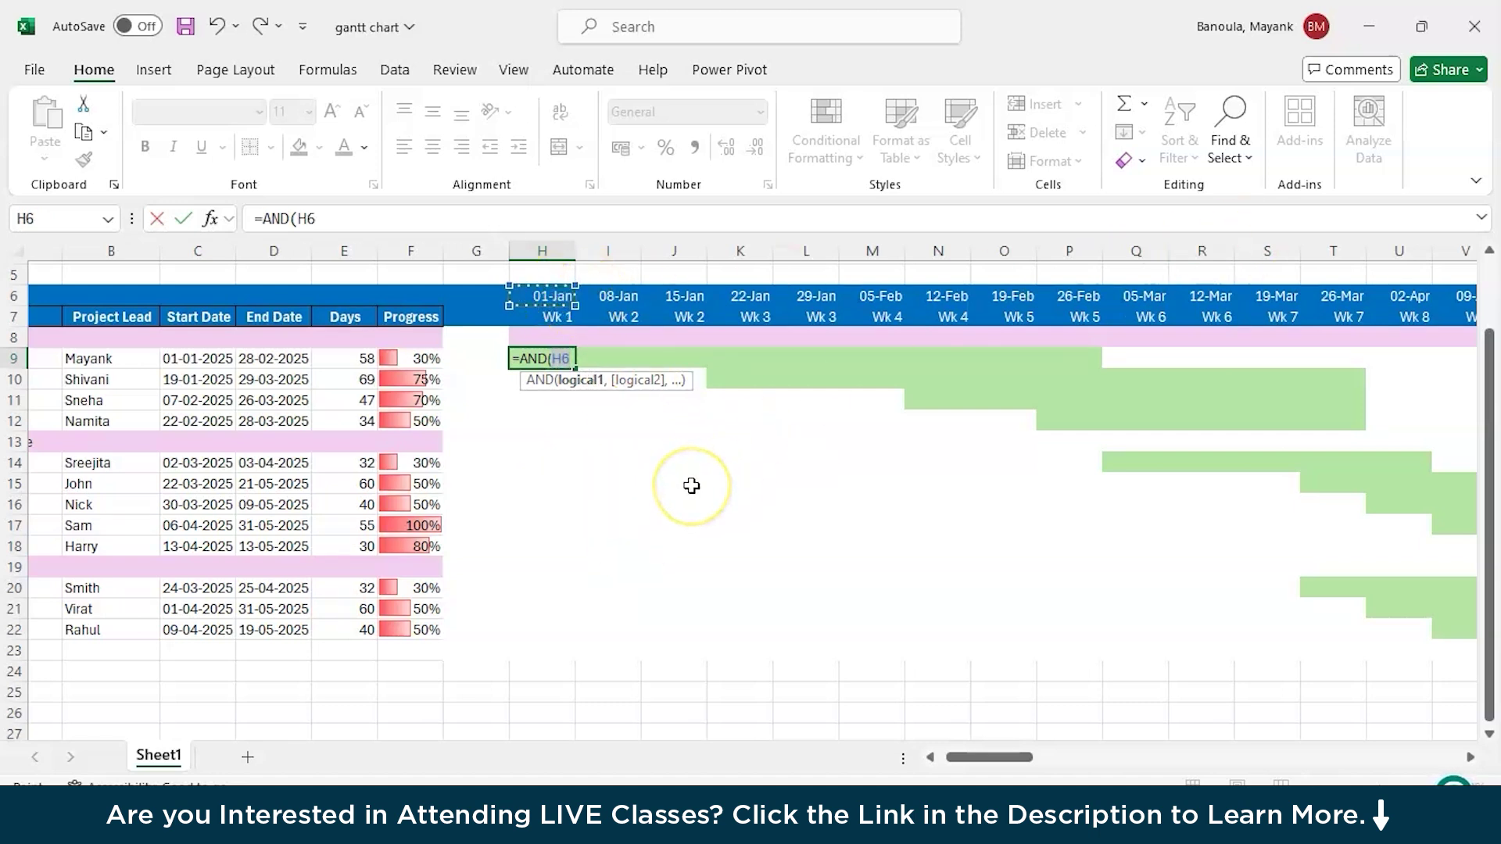
{"action": "key", "text": "Left"}
{"action": "key", "text": "Right"}
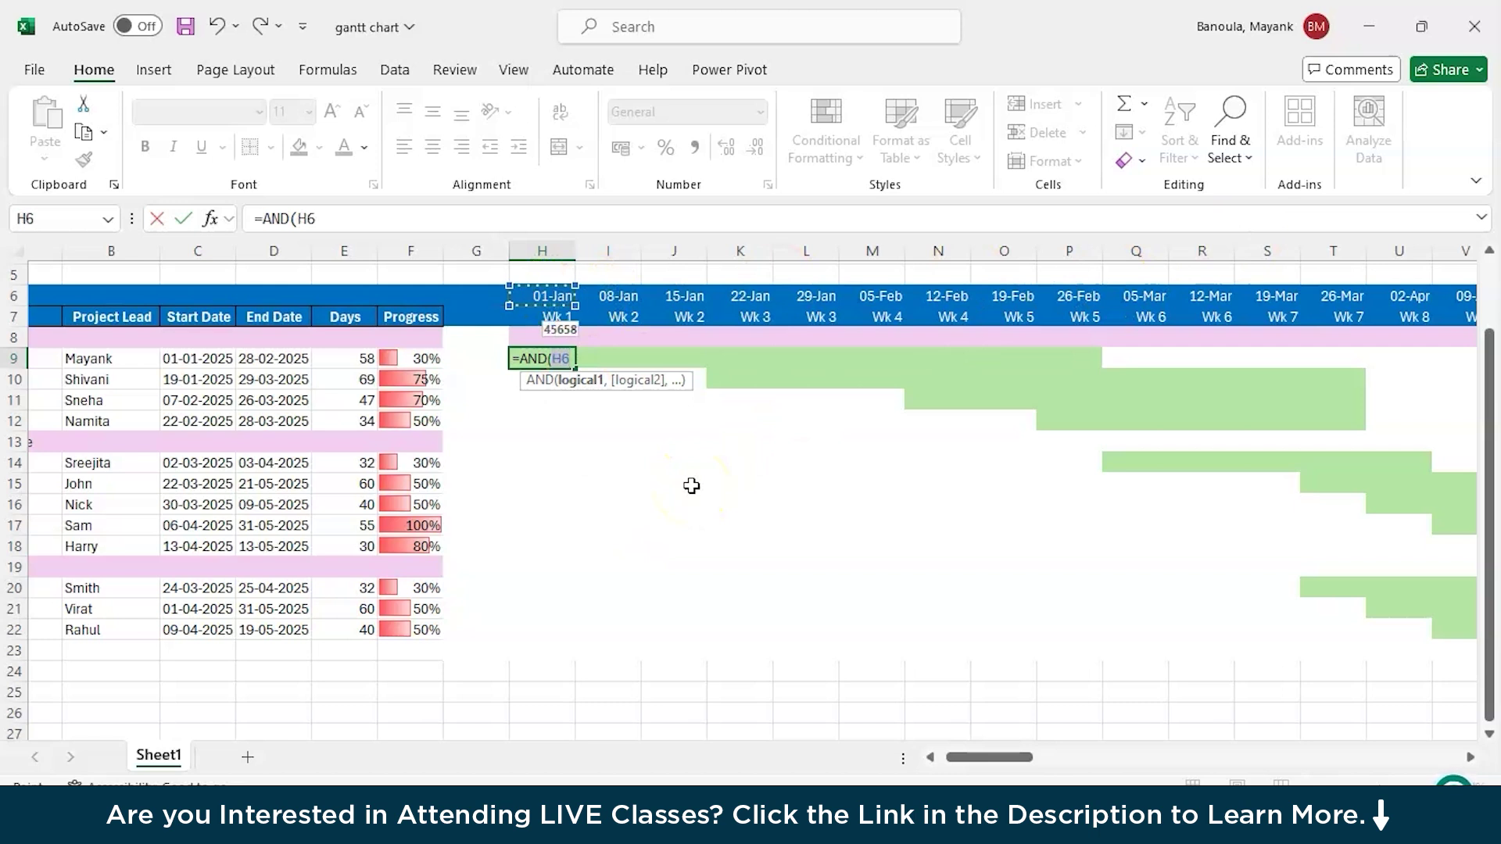
{"action": "left_click", "coordinate": [558, 358]}
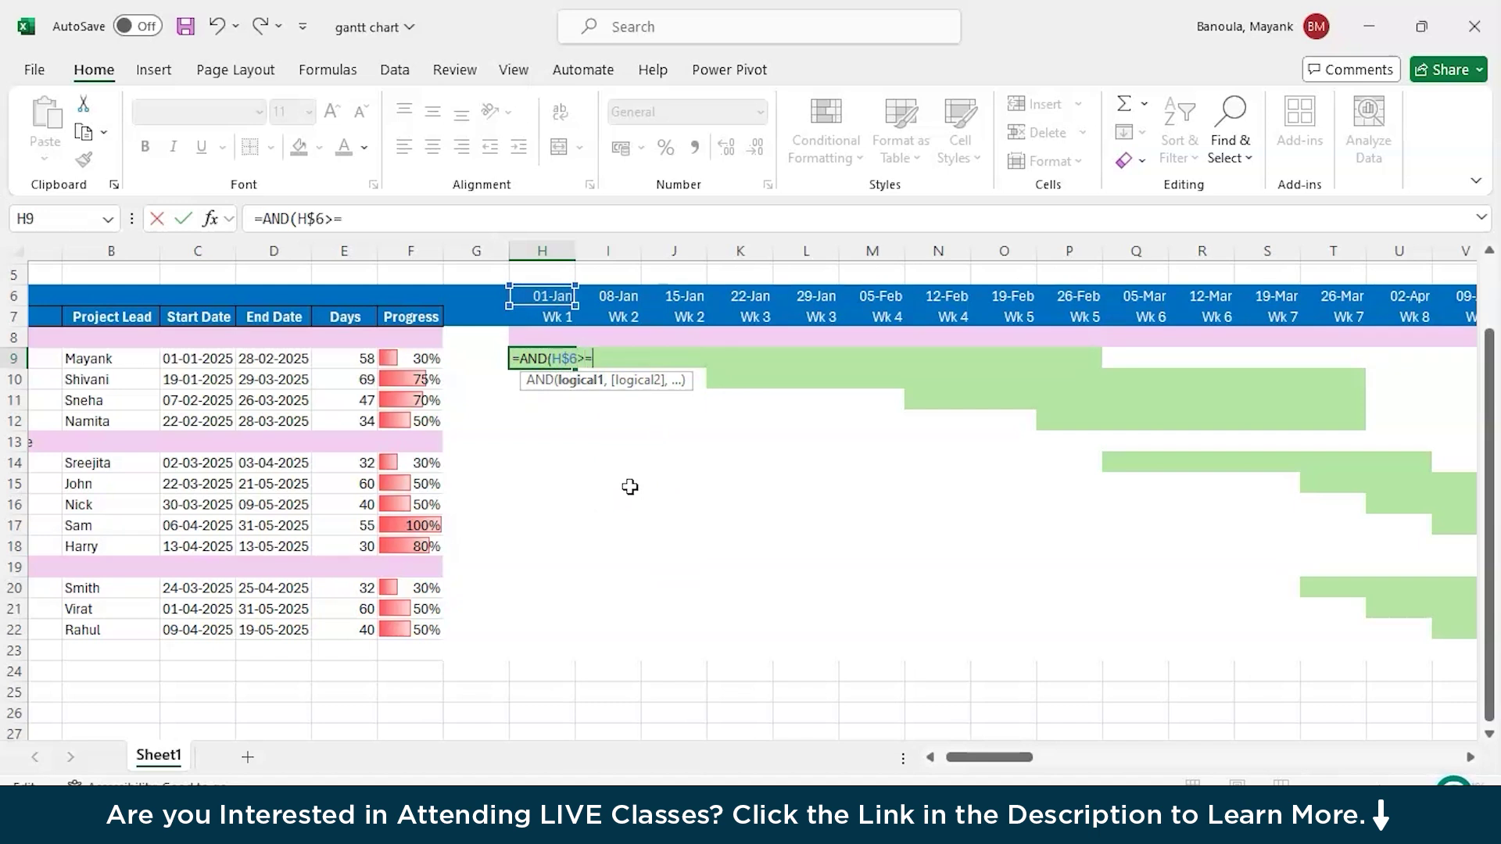
{"action": "left_click", "coordinate": [178, 358]}
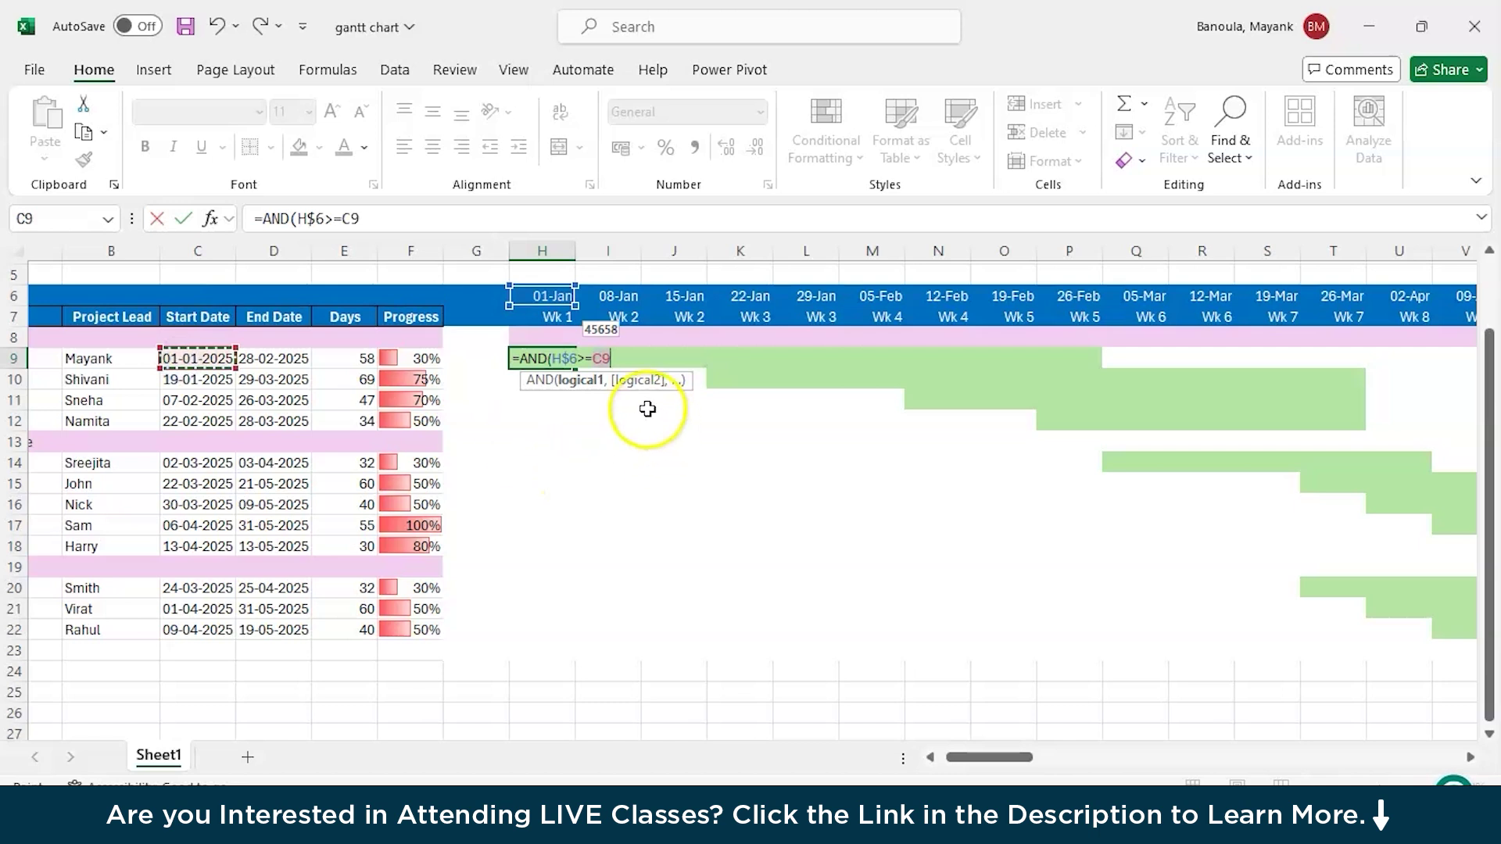
{"action": "left_click", "coordinate": [602, 364]}
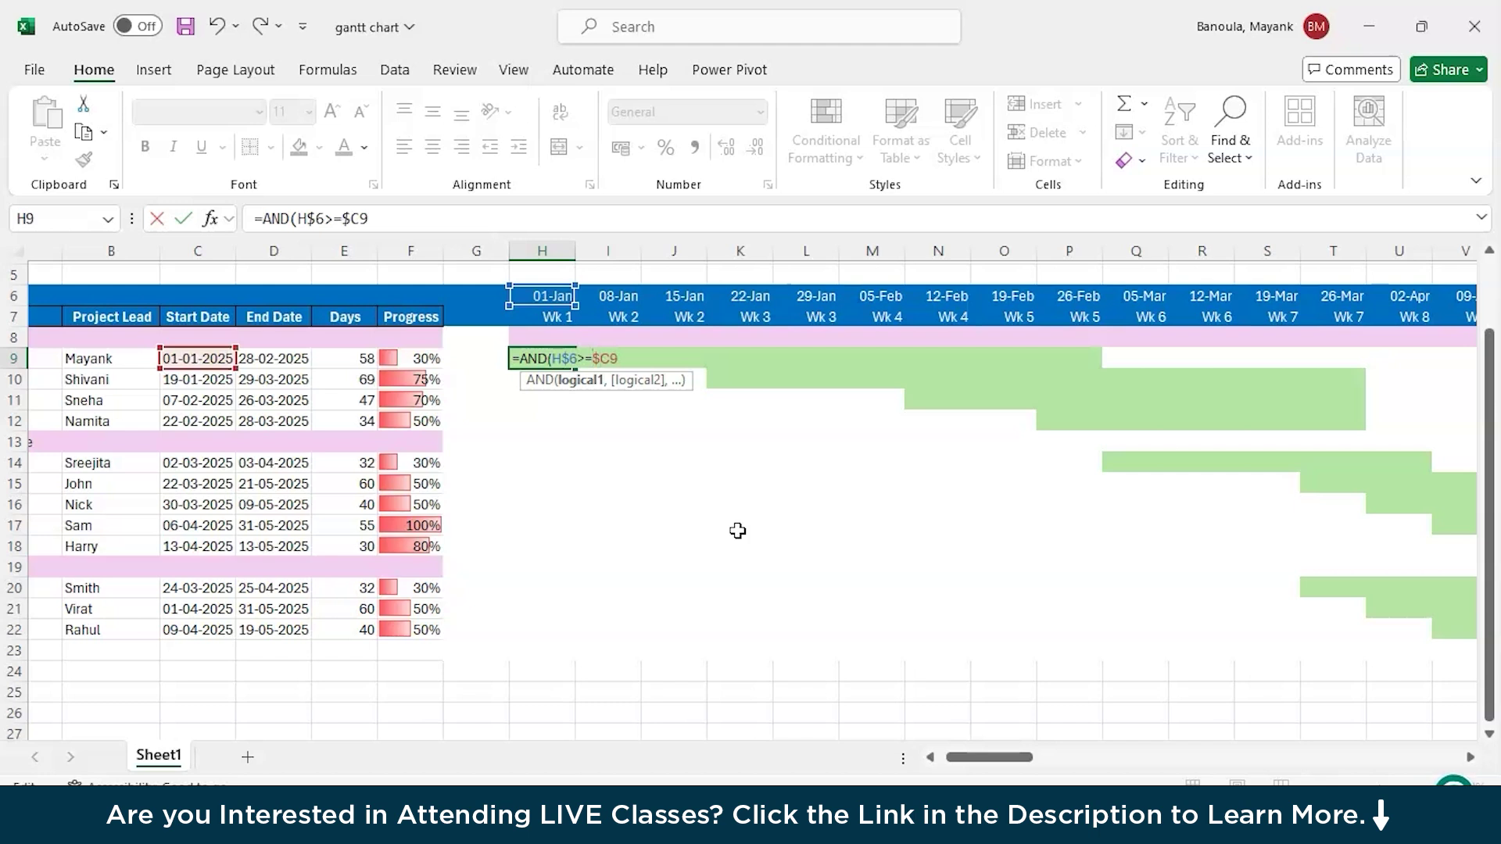
{"action": "type", "text": ","}
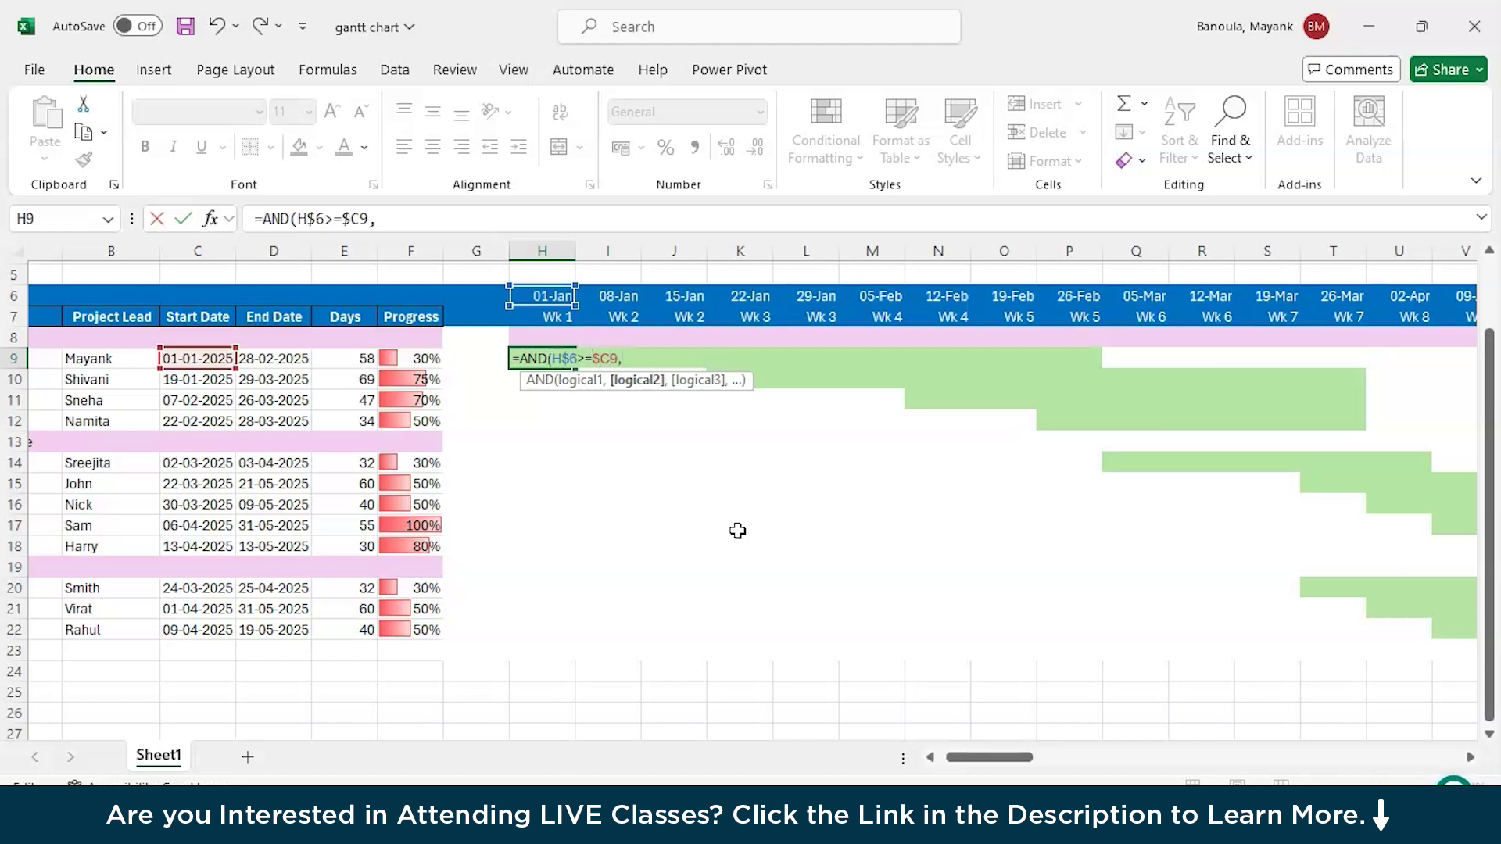
Step: Complete H9 as =AND(H$6>=$C9,H$6<=$C9+($E9*$F9)) with locked references
{"action": "left_click", "coordinate": [559, 296]}
{"action": "left_click", "coordinate": [224, 358]}
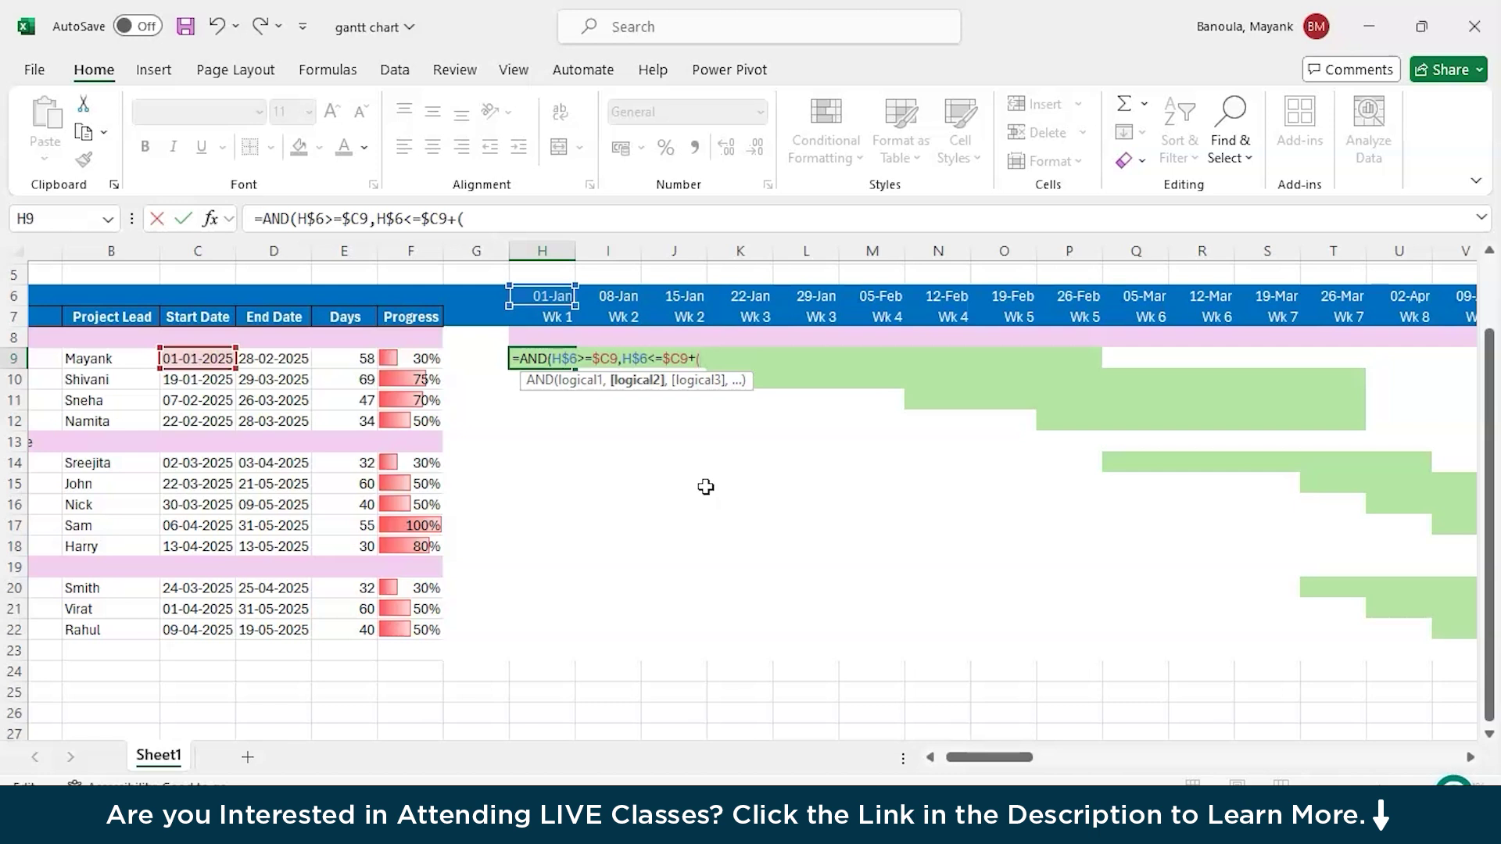
{"action": "left_click", "coordinate": [344, 358]}
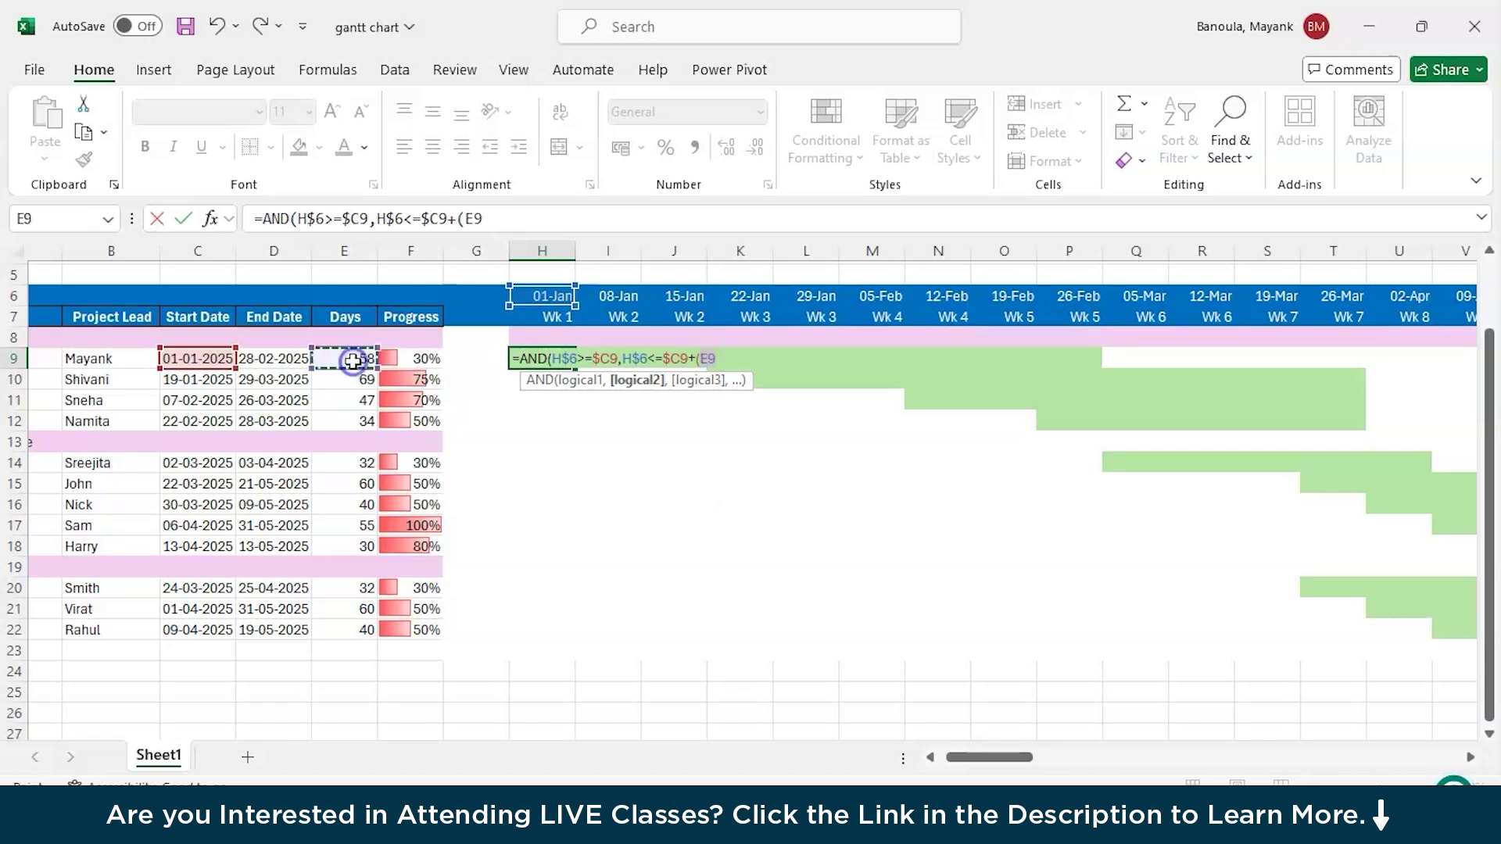
{"action": "key", "text": "Left"}
{"action": "key", "text": "Left"}
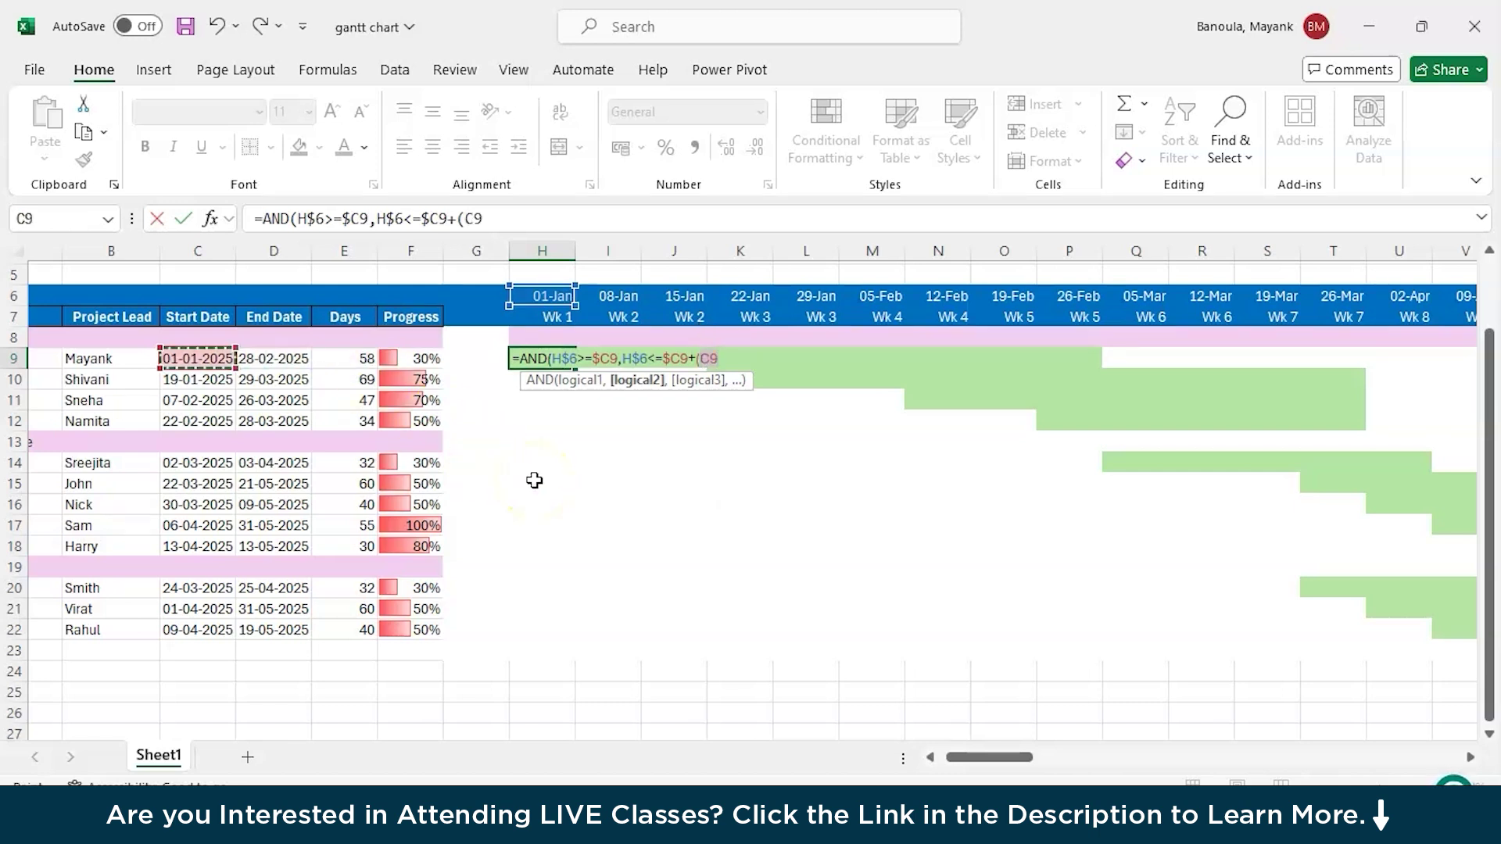
{"action": "key", "text": "Right"}
{"action": "key", "text": "Right"}
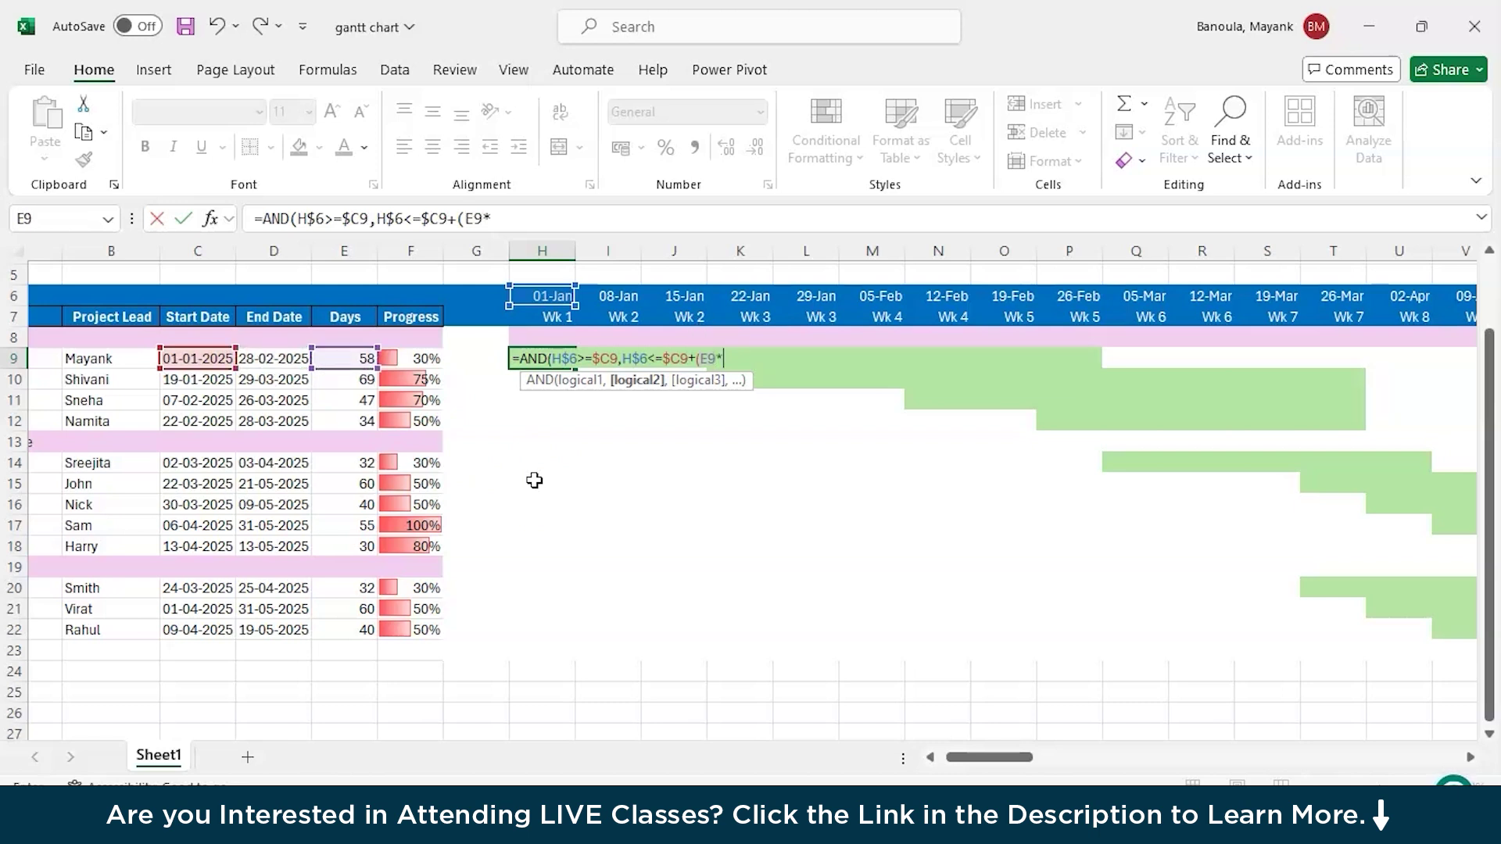
{"action": "left_click", "coordinate": [406, 358]}
{"action": "type", "text": "))"}
{"action": "left_click", "coordinate": [701, 360]}
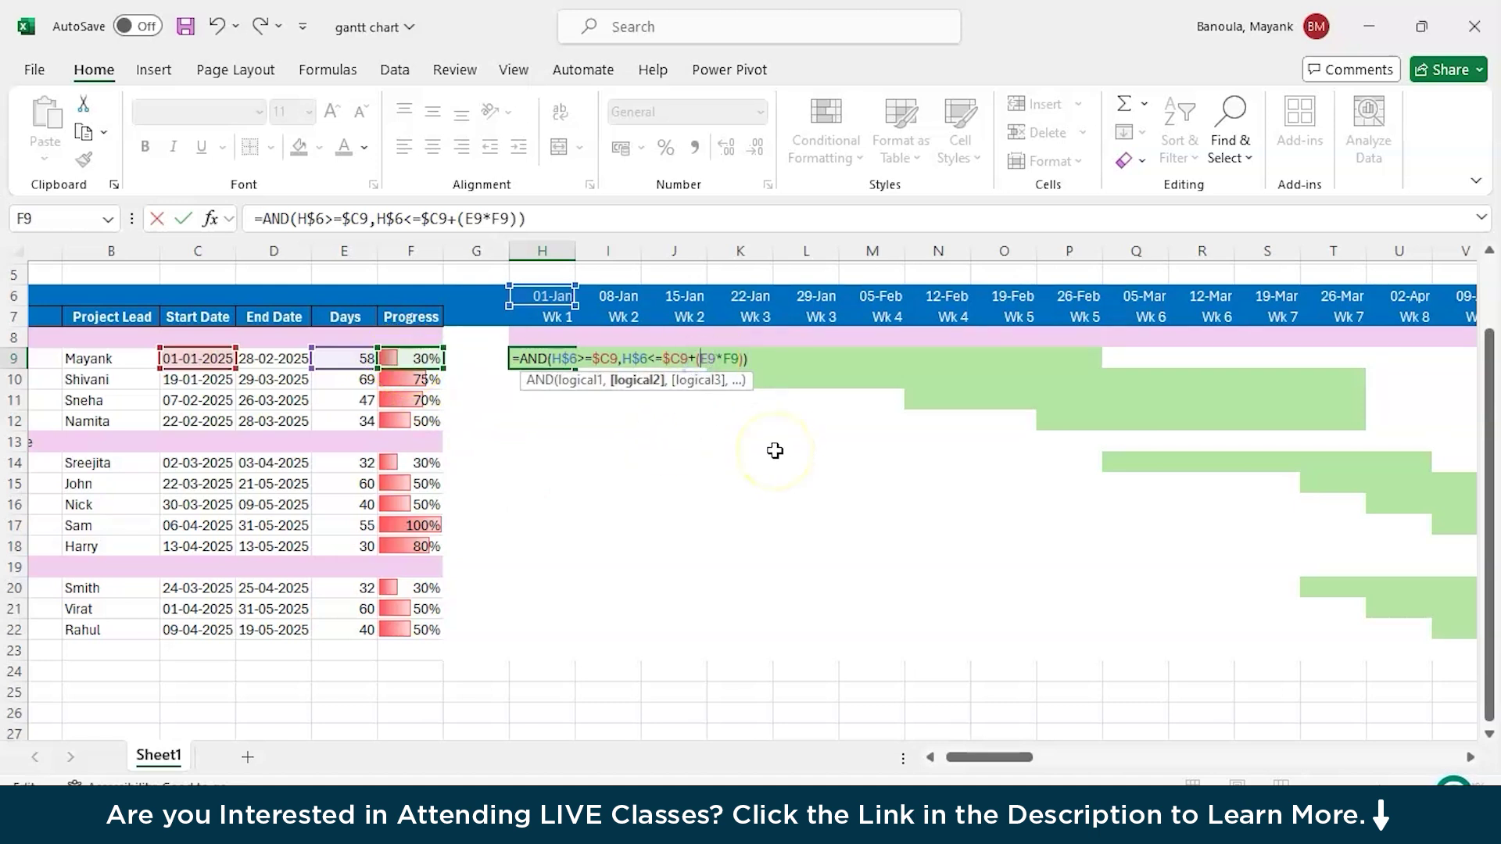
{"action": "type", "text": "$"}
{"action": "left_click", "coordinate": [731, 358]}
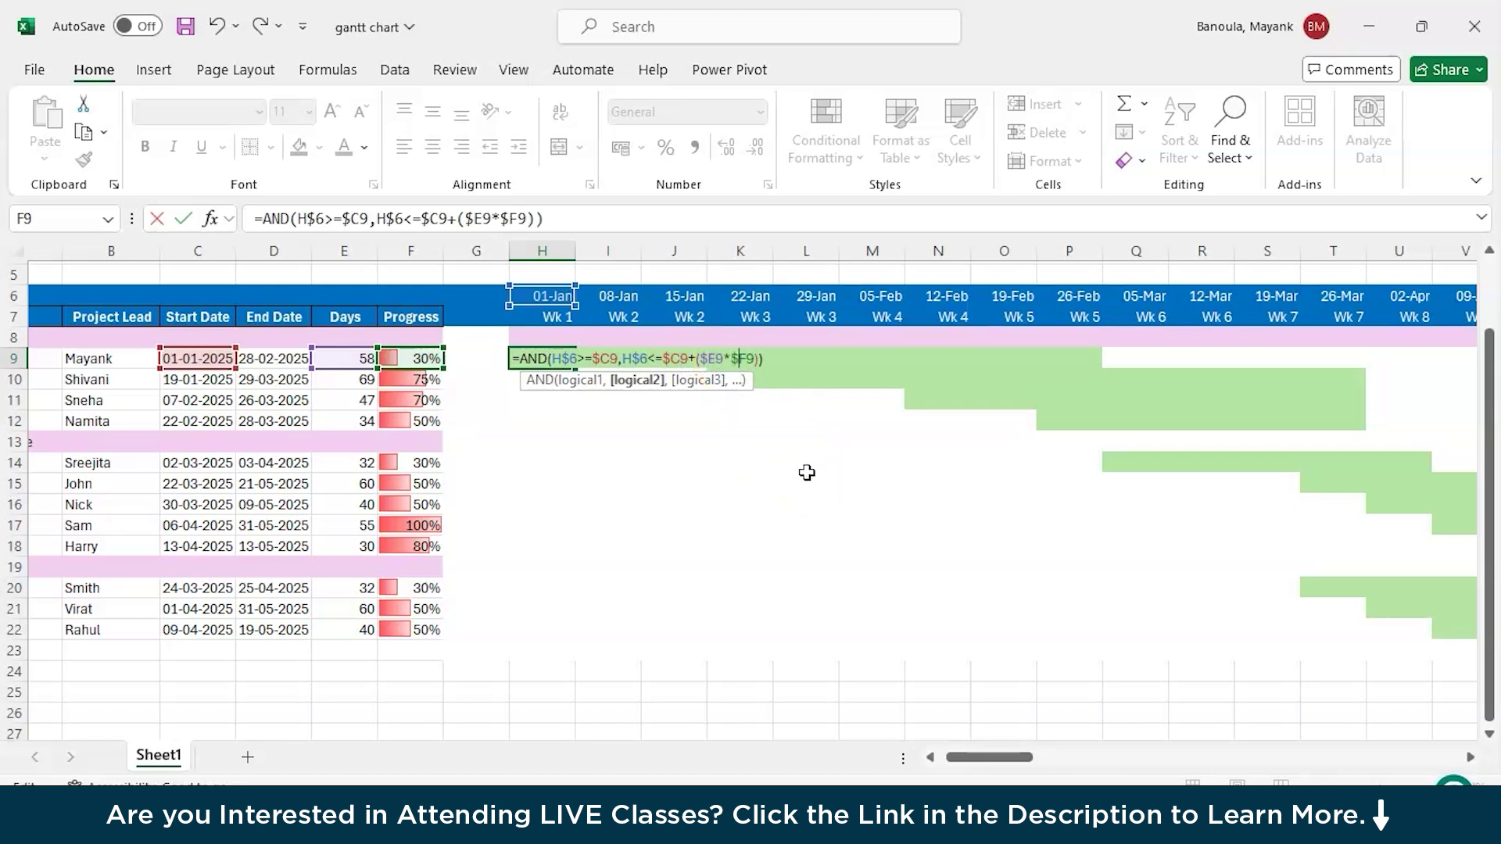
{"action": "key", "text": "Return"}
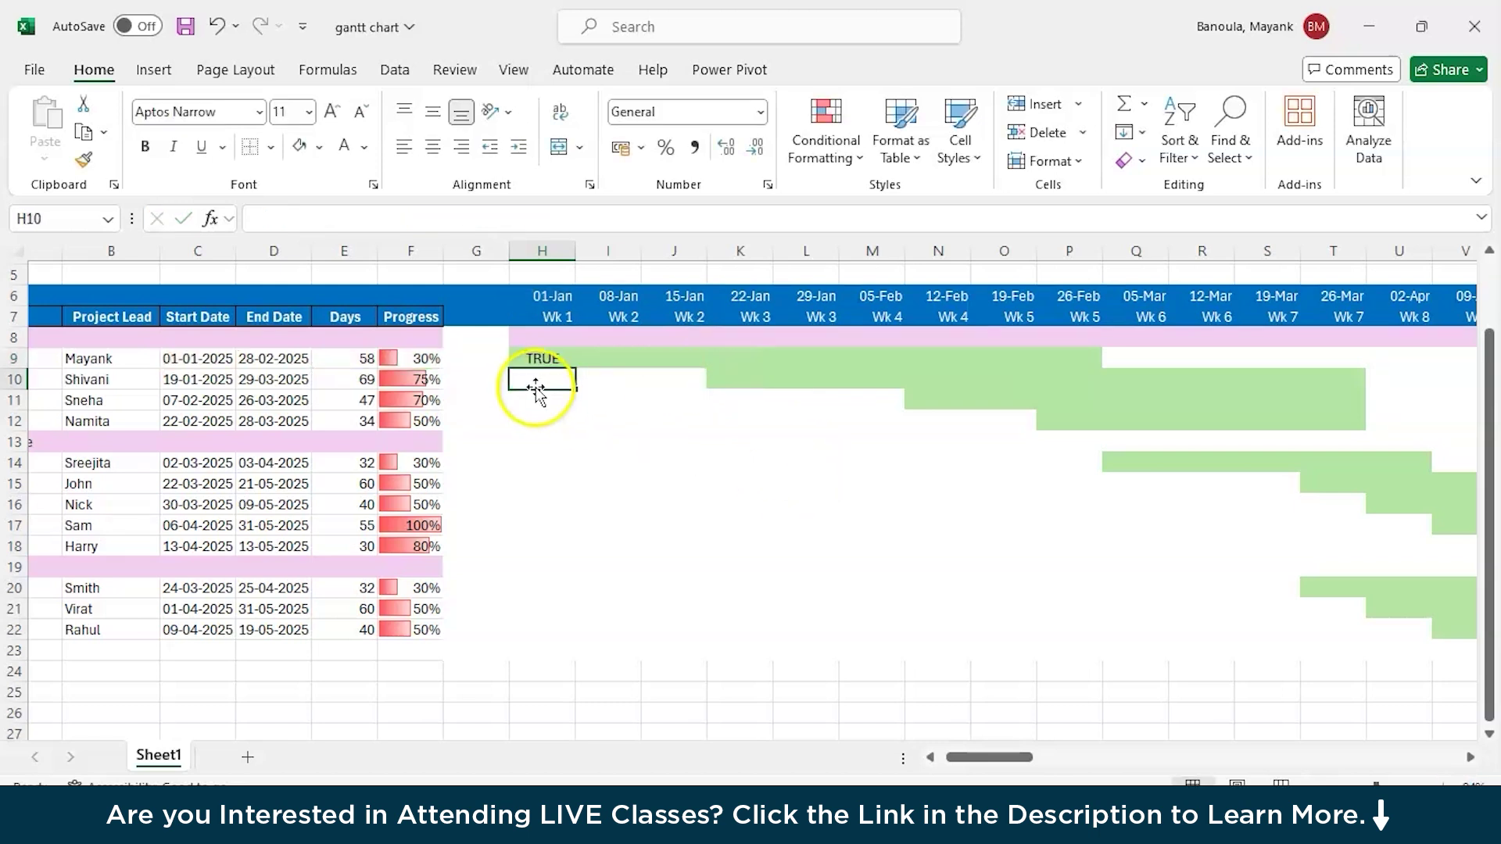
Step: Fill the H9 progress-check formula across the week columns to P9
{"action": "left_click", "coordinate": [554, 361]}
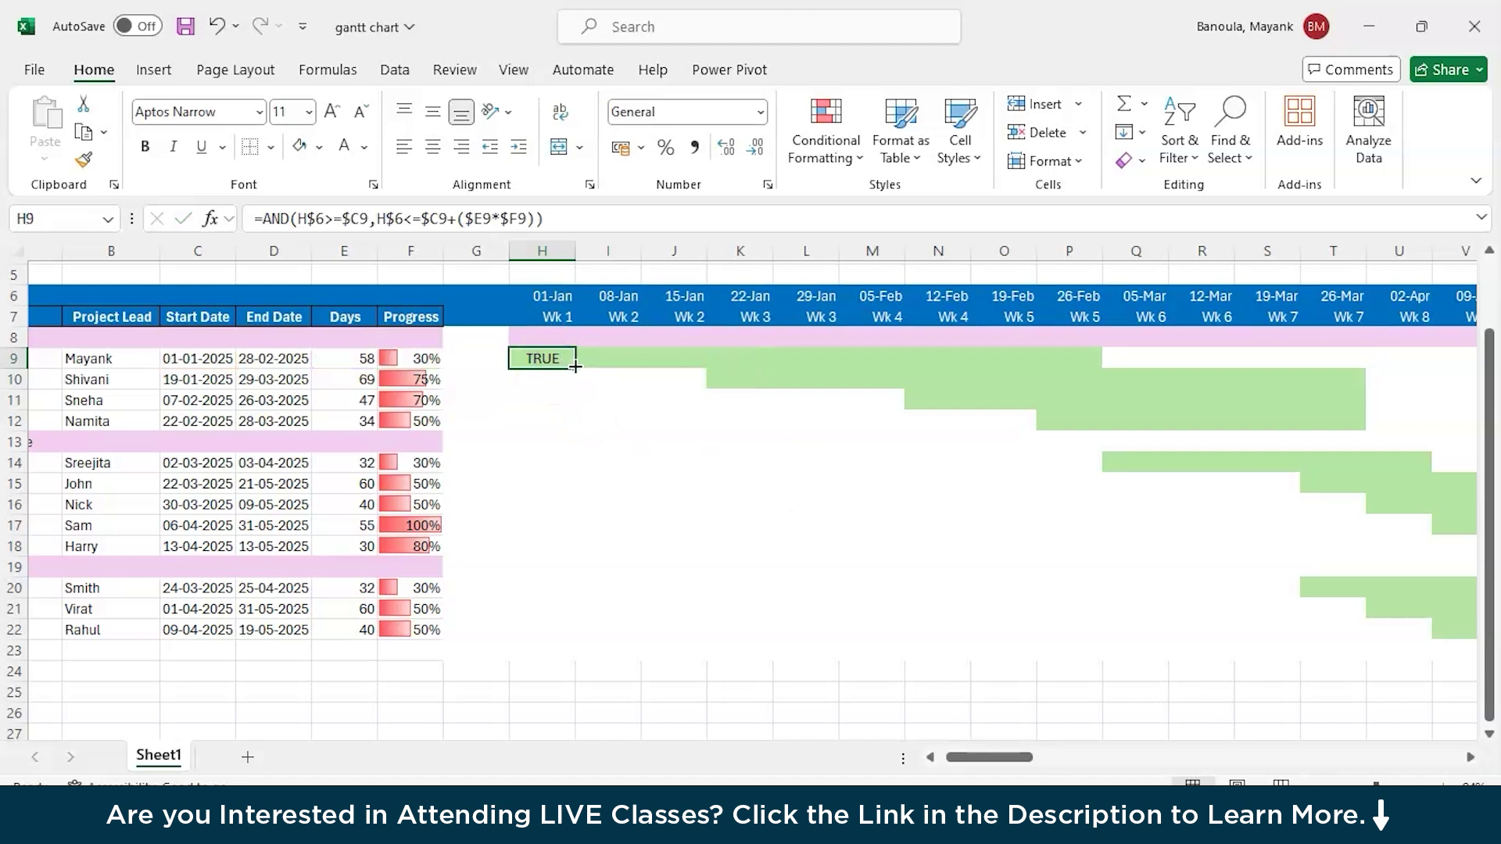
{"action": "left_click", "coordinate": [552, 362]}
{"action": "left_click", "coordinate": [580, 368]}
{"action": "left_click_drag", "start_coordinate": [580, 367], "coordinate": [1073, 358]}
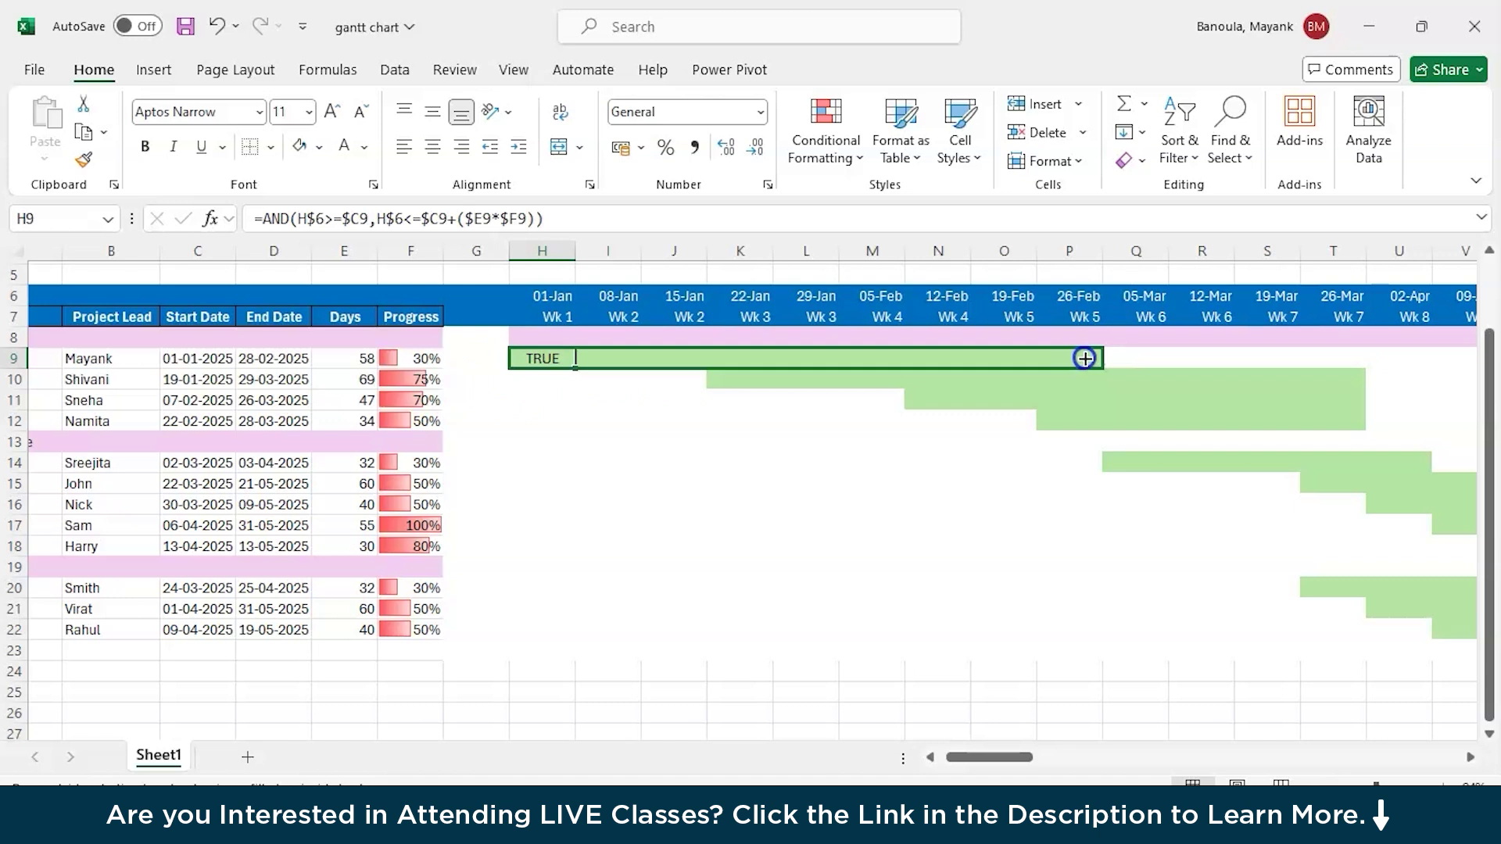
{"action": "left_click_drag", "start_coordinate": [1084, 358], "coordinate": [1084, 359]}
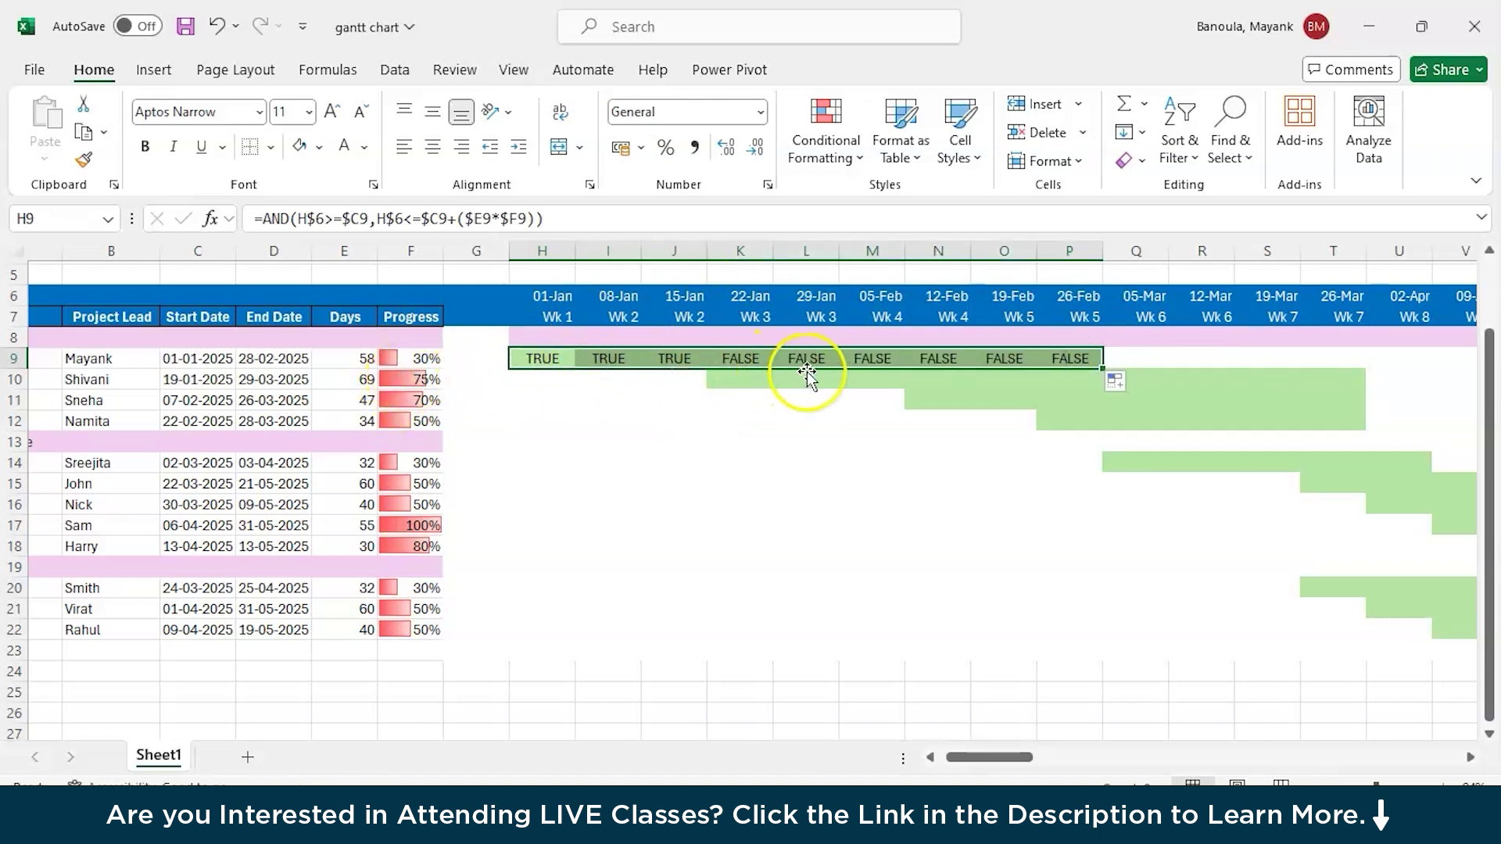
Step: Edit Task 1's progress value in F9 to test the TRUE/FALSE results
{"action": "left_click", "coordinate": [413, 358]}
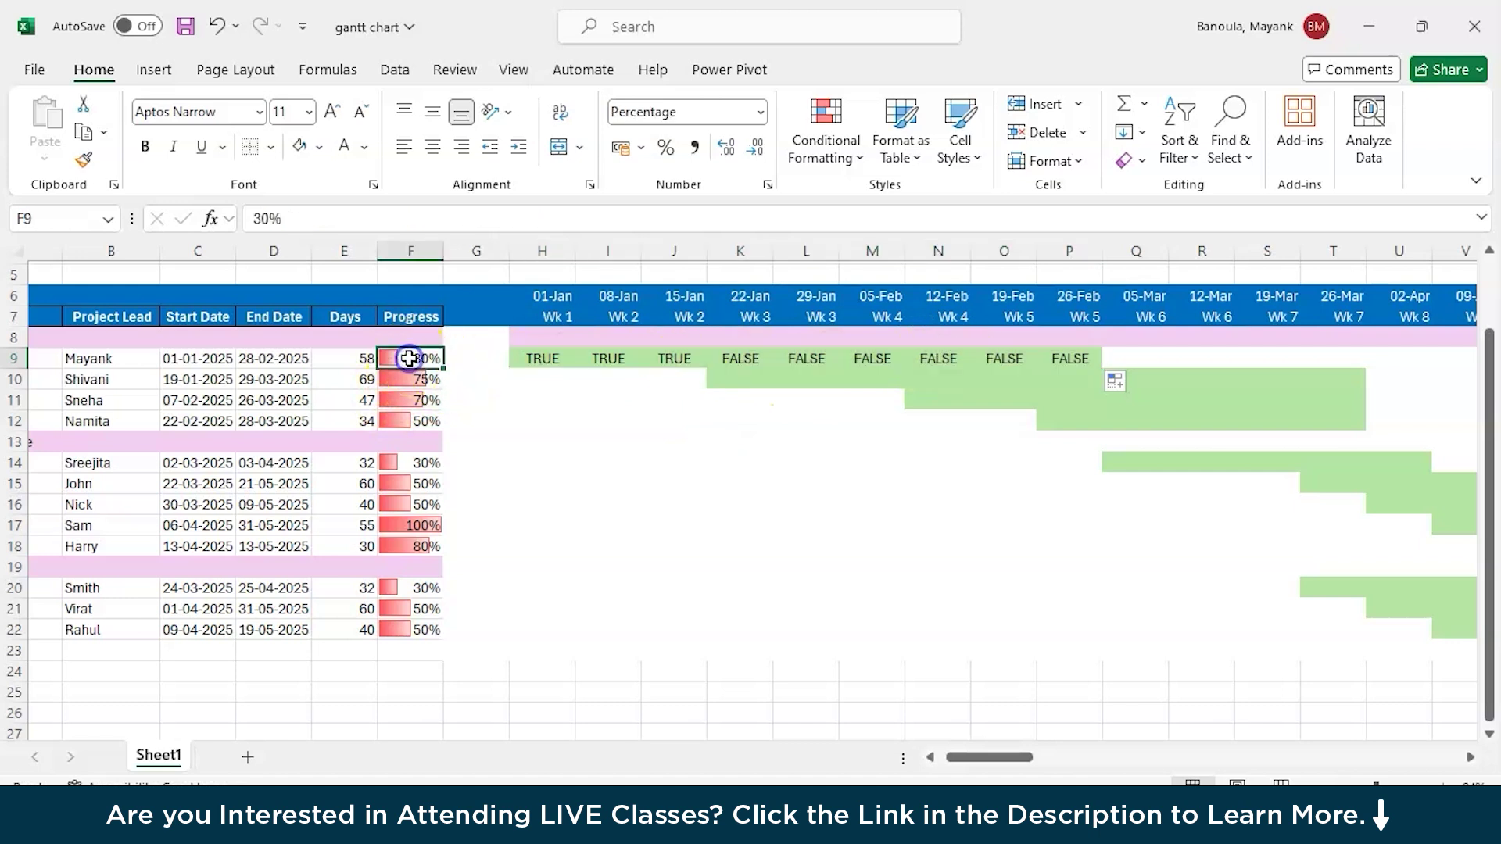
{"action": "left_click", "coordinate": [262, 220]}
{"action": "key", "text": "BackSpace"}
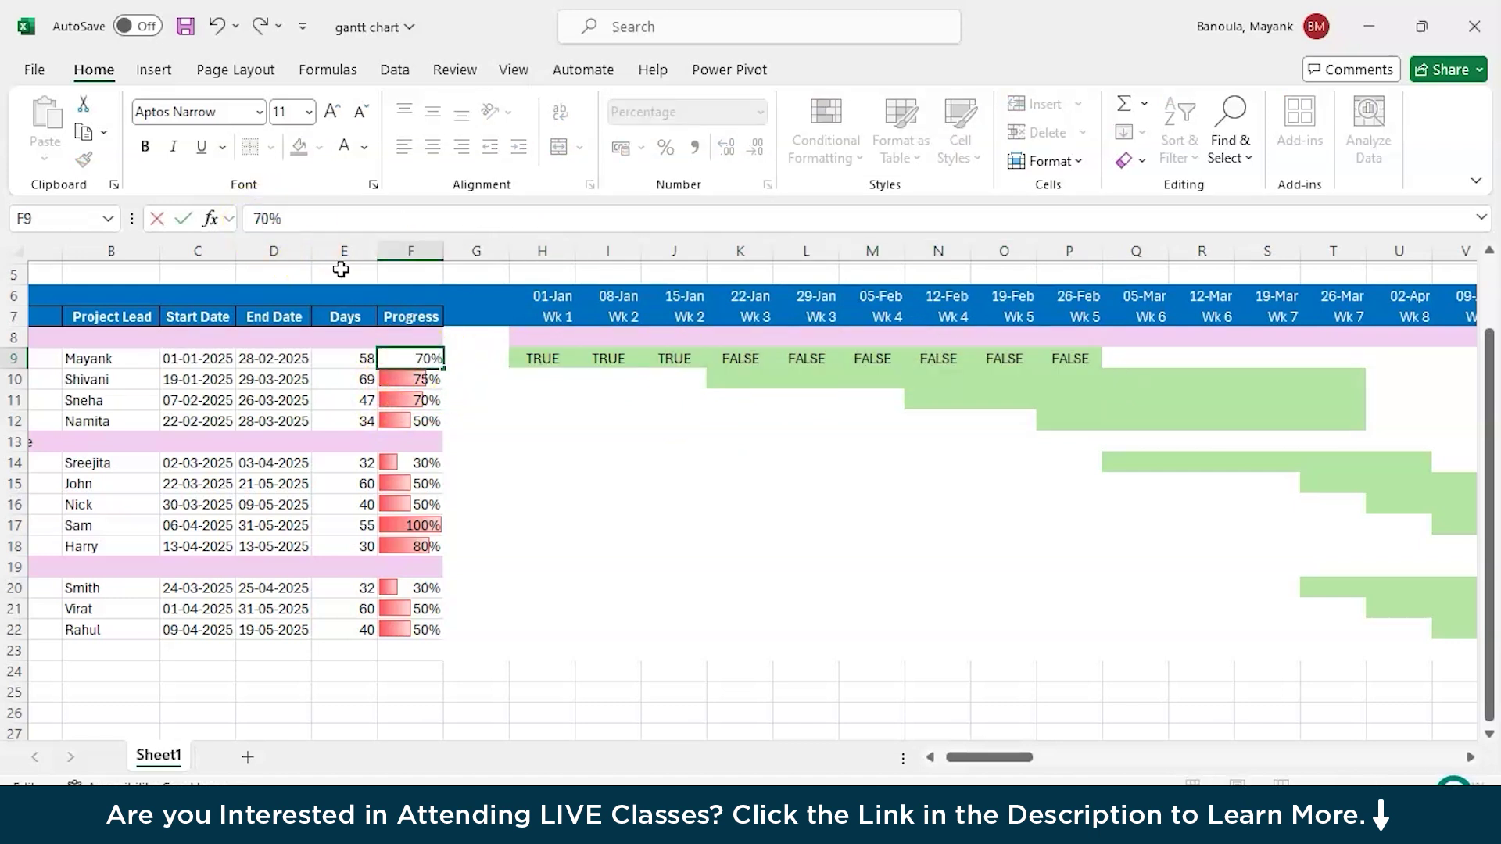
{"action": "type", "text": "7"}
{"action": "key", "text": "Return"}
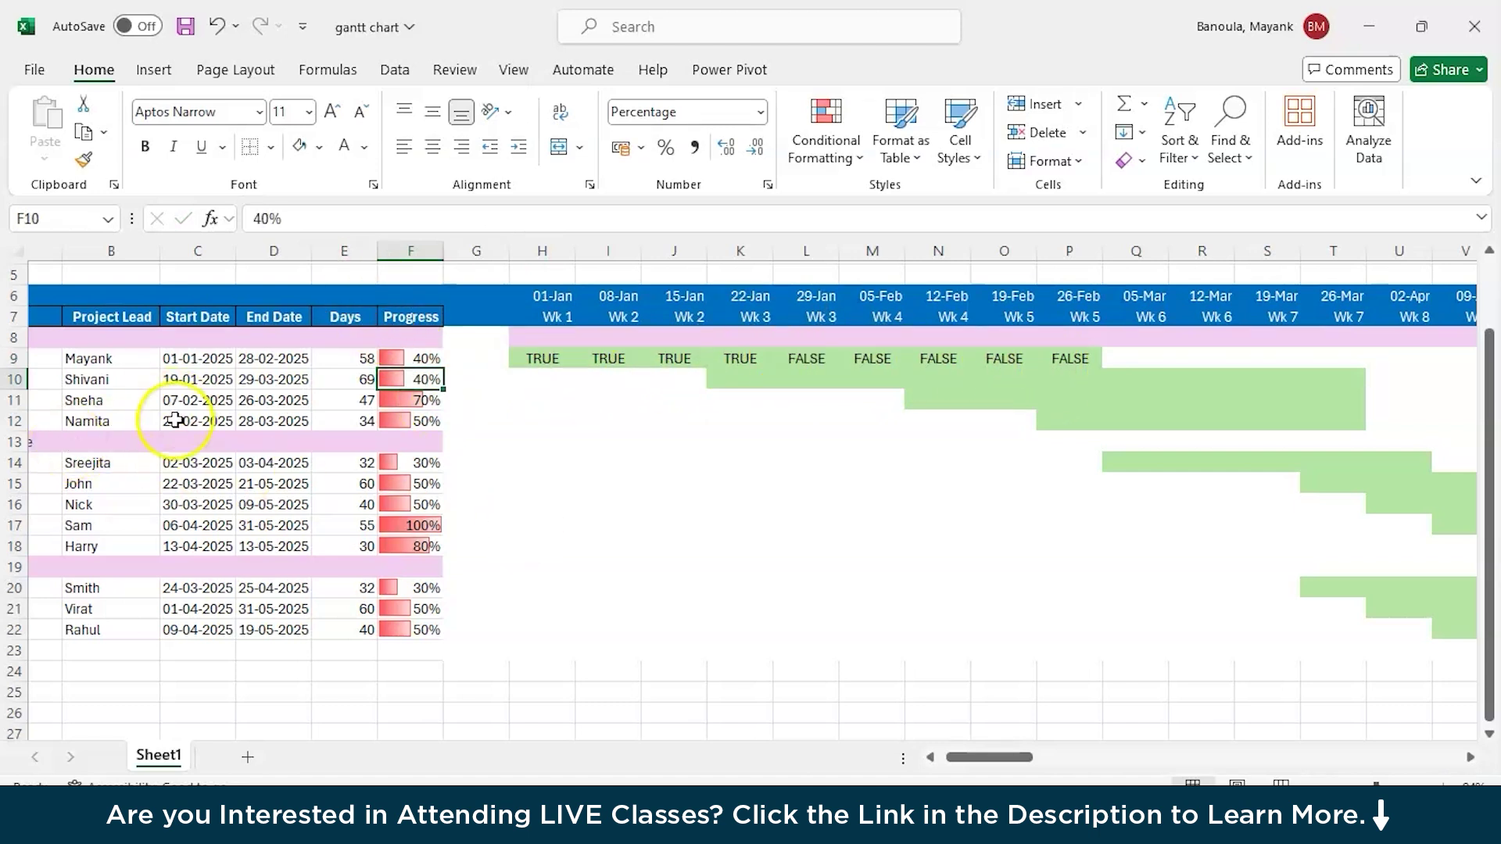
{"action": "scroll", "coordinate": [174, 419], "scroll_direction": "left", "scroll_amount": 2}
Step: Fill the Execution Stage row 13 and Review Stage row 19 with light purple
{"action": "left_click", "coordinate": [14, 442]}
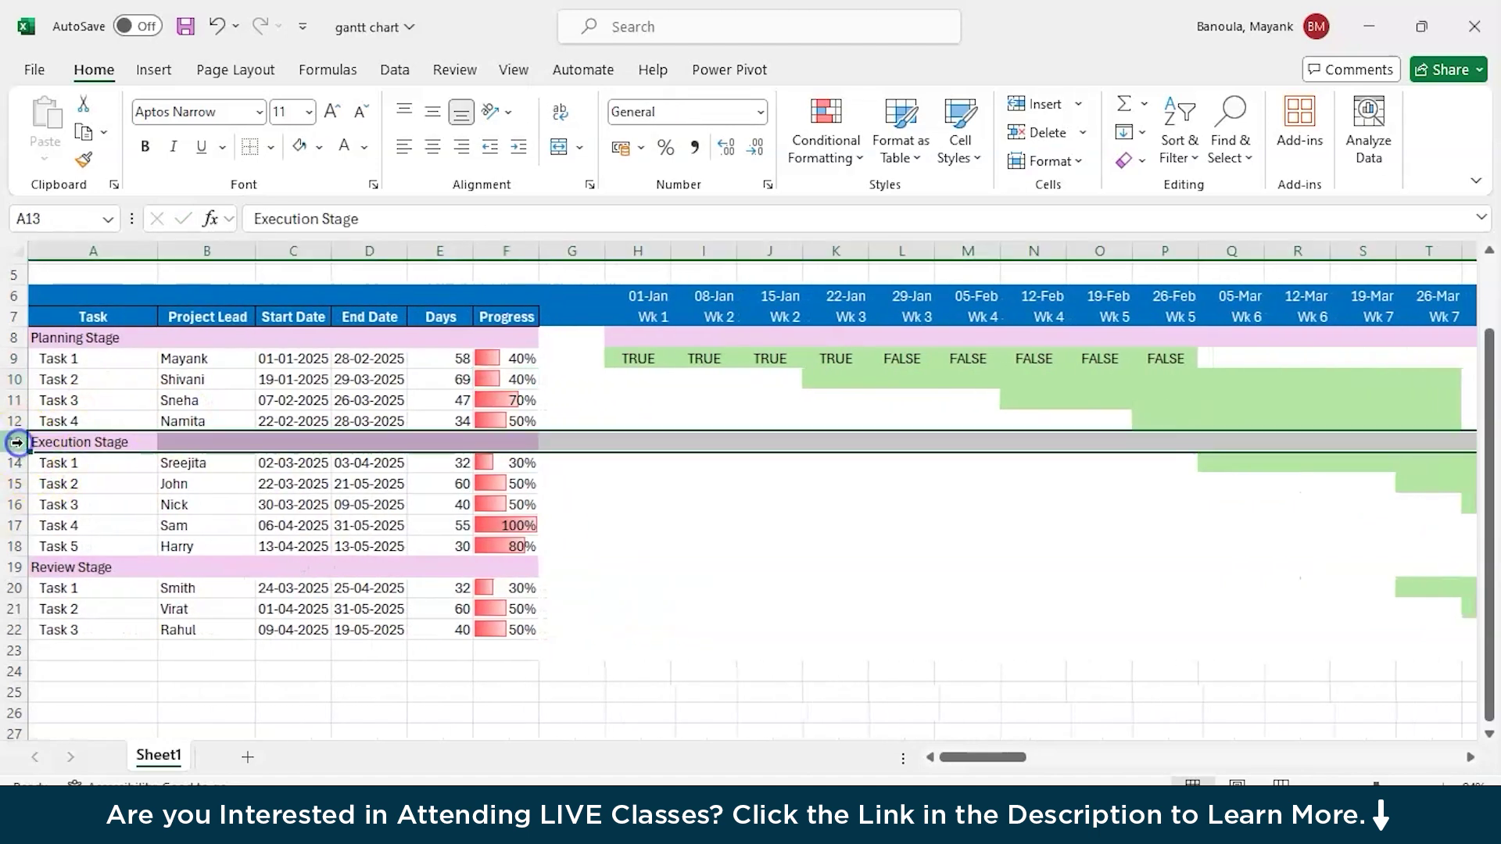
{"action": "left_click", "coordinate": [15, 566], "text": "ctrl"}
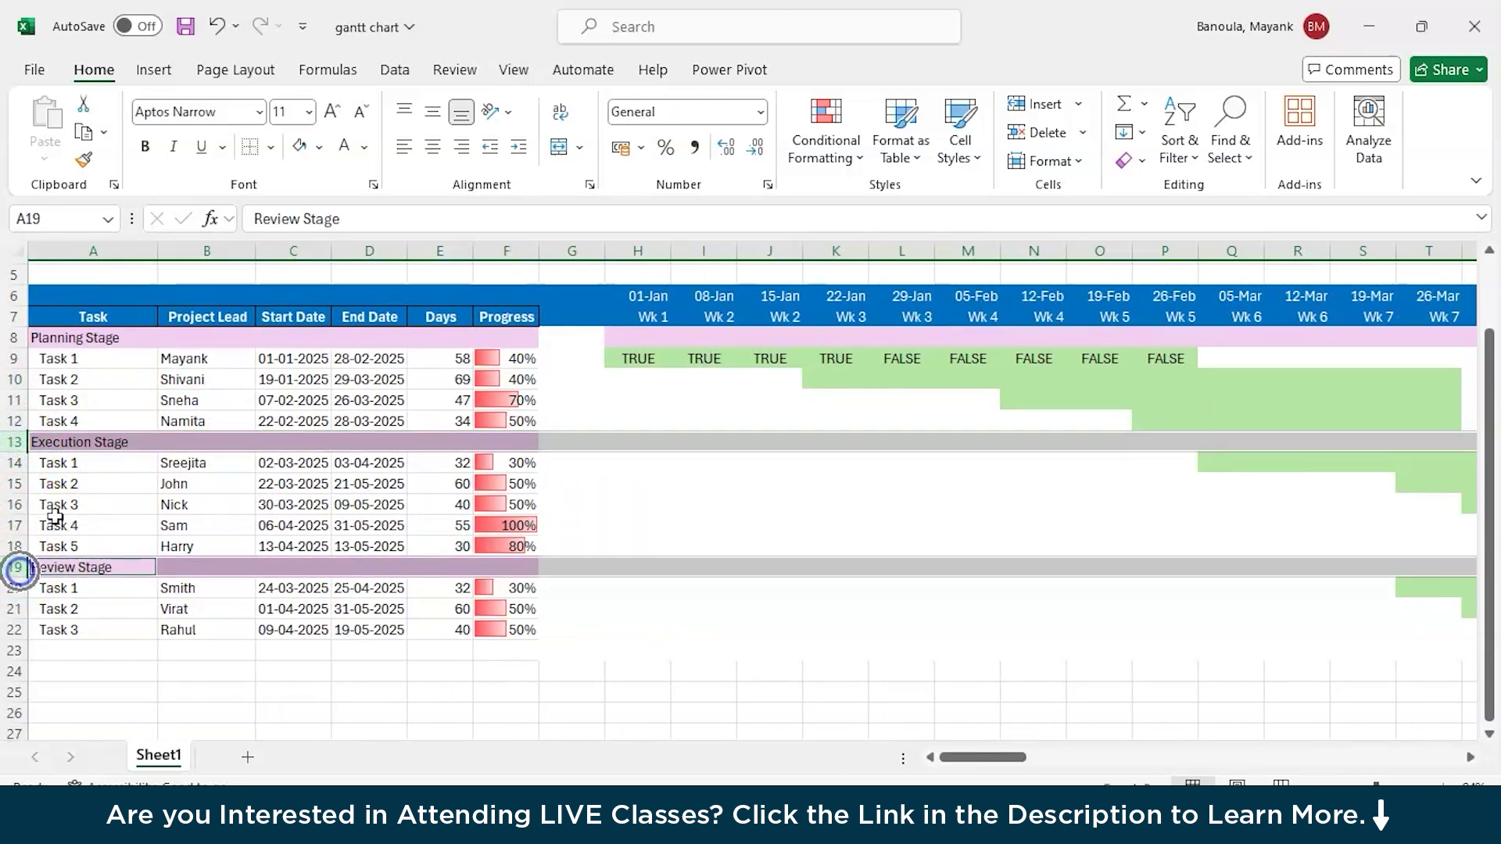
{"action": "left_click", "coordinate": [321, 147]}
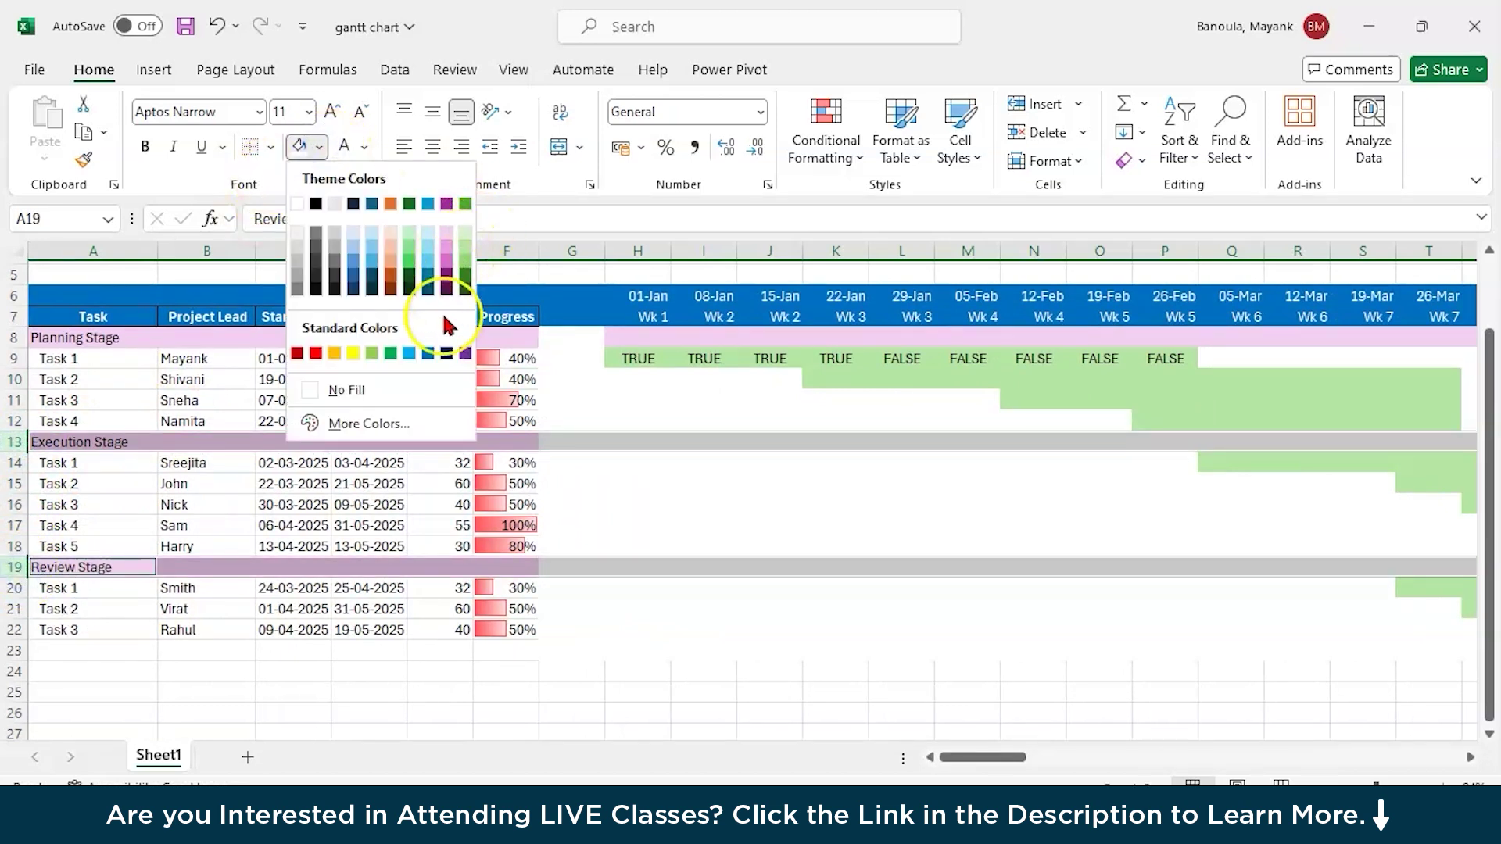
{"action": "left_click", "coordinate": [449, 246]}
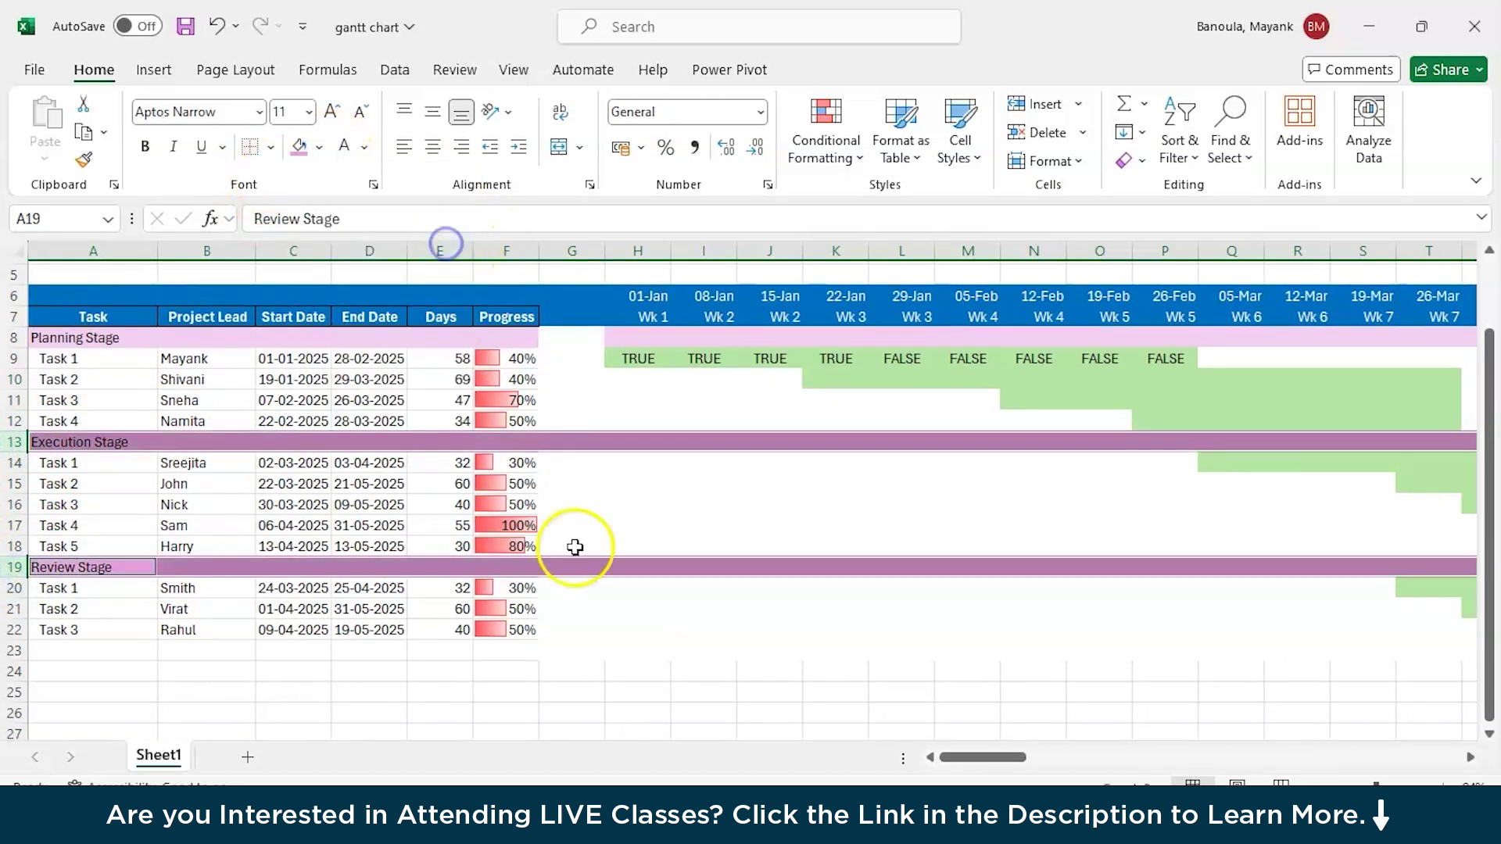
Step: Give the Planning Stage row 8 the same purple fill
{"action": "left_click", "coordinate": [15, 337]}
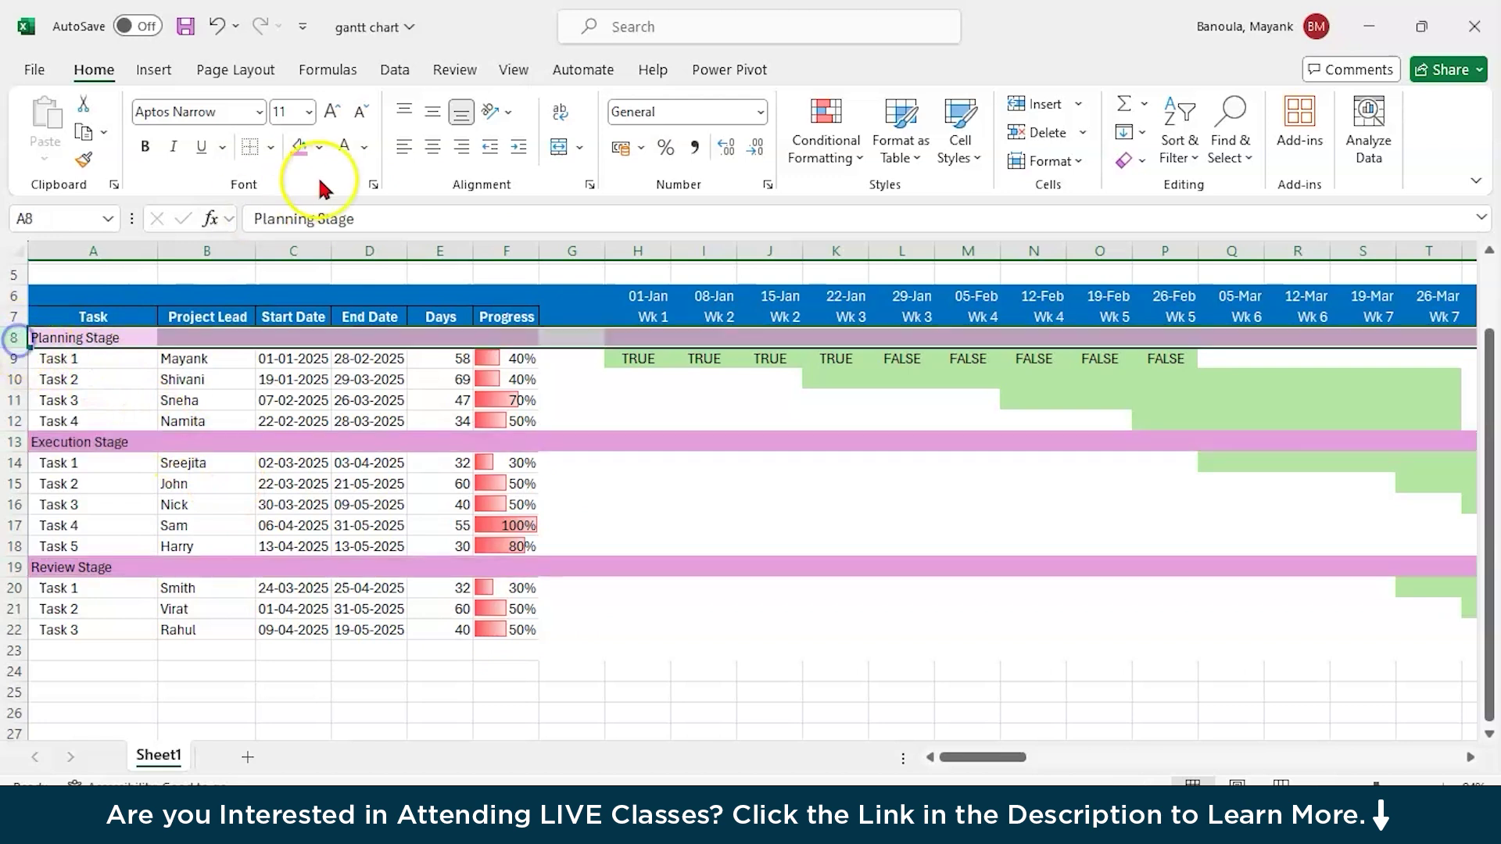
{"action": "left_click", "coordinate": [302, 152]}
{"action": "left_click", "coordinate": [704, 630]}
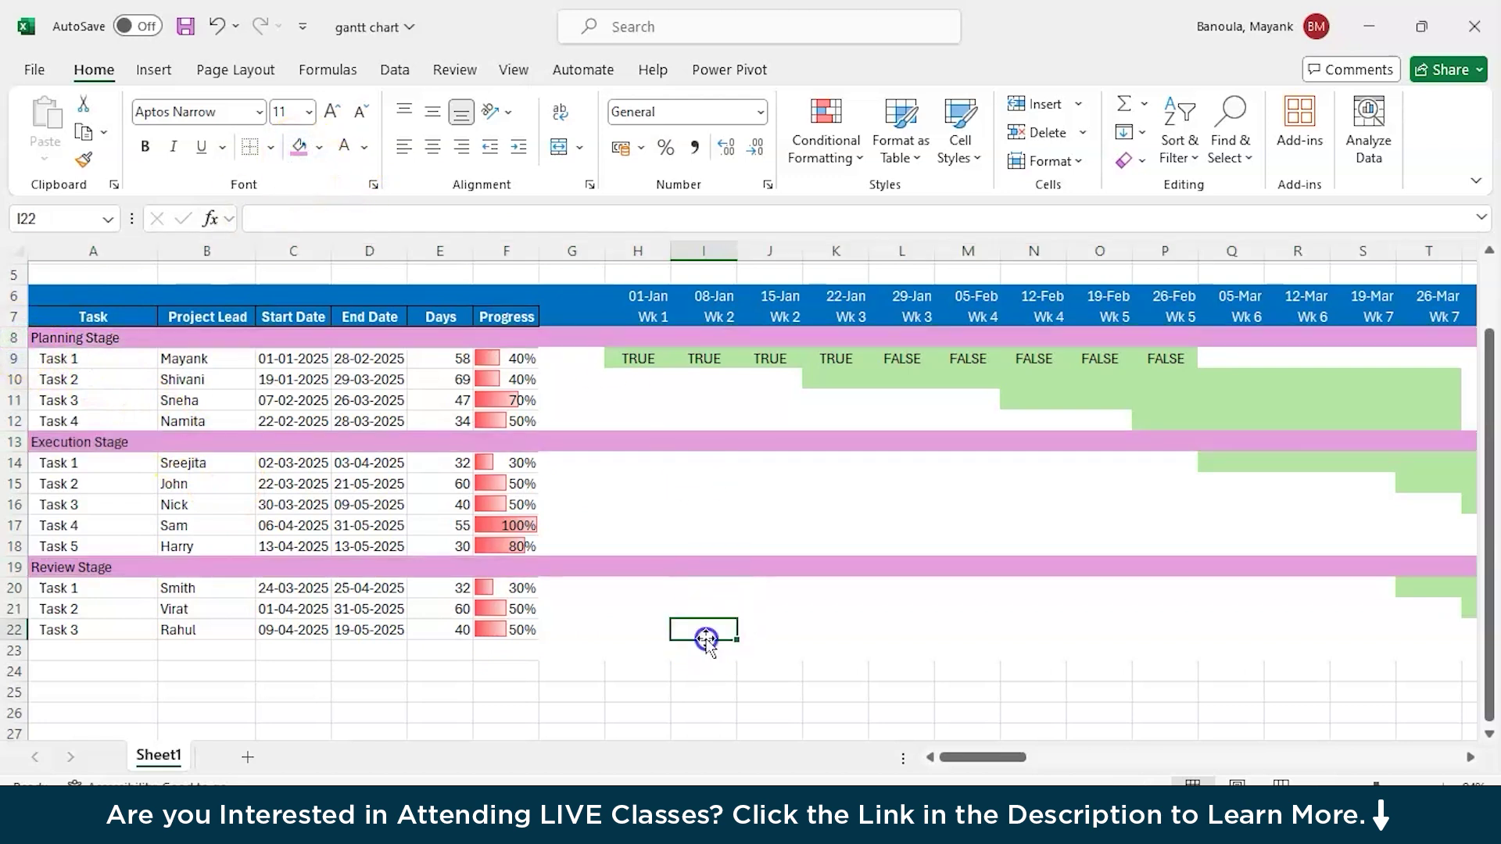
{"action": "scroll", "coordinate": [1135, 670], "scroll_direction": "right", "scroll_amount": 6}
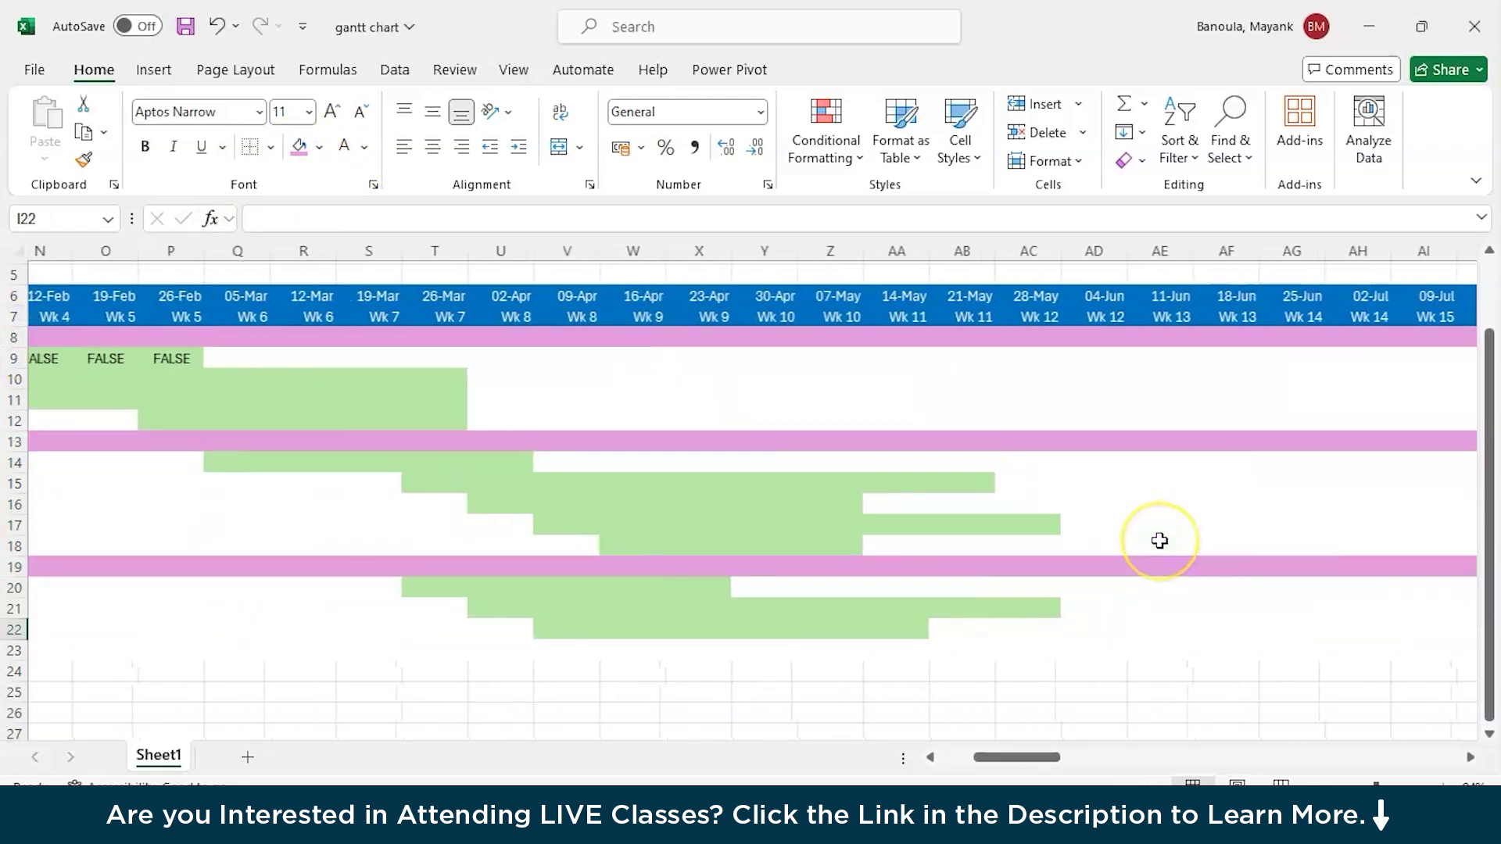
{"action": "scroll", "coordinate": [1157, 536], "scroll_direction": "left", "scroll_amount": 6}
{"action": "scroll", "coordinate": [1159, 541], "scroll_direction": "left", "scroll_amount": 1}
{"action": "left_click", "coordinate": [632, 361]}
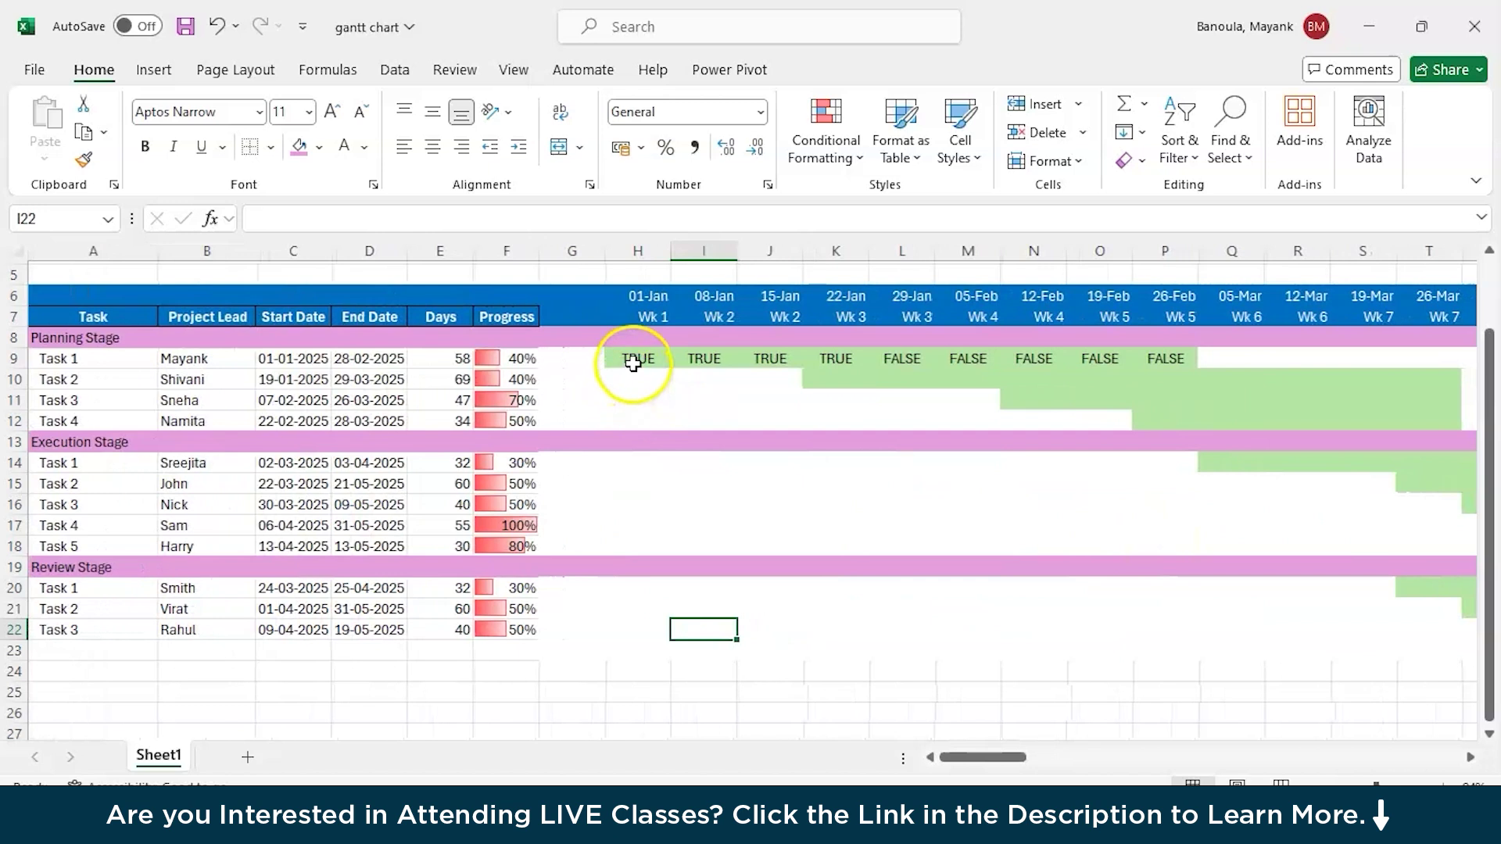
{"action": "left_click_drag", "start_coordinate": [632, 360], "coordinate": [1147, 637]}
{"action": "scroll", "coordinate": [1256, 637], "scroll_direction": "right", "scroll_amount": 5}
{"action": "scroll", "coordinate": [1261, 638], "scroll_direction": "left", "scroll_amount": 10}
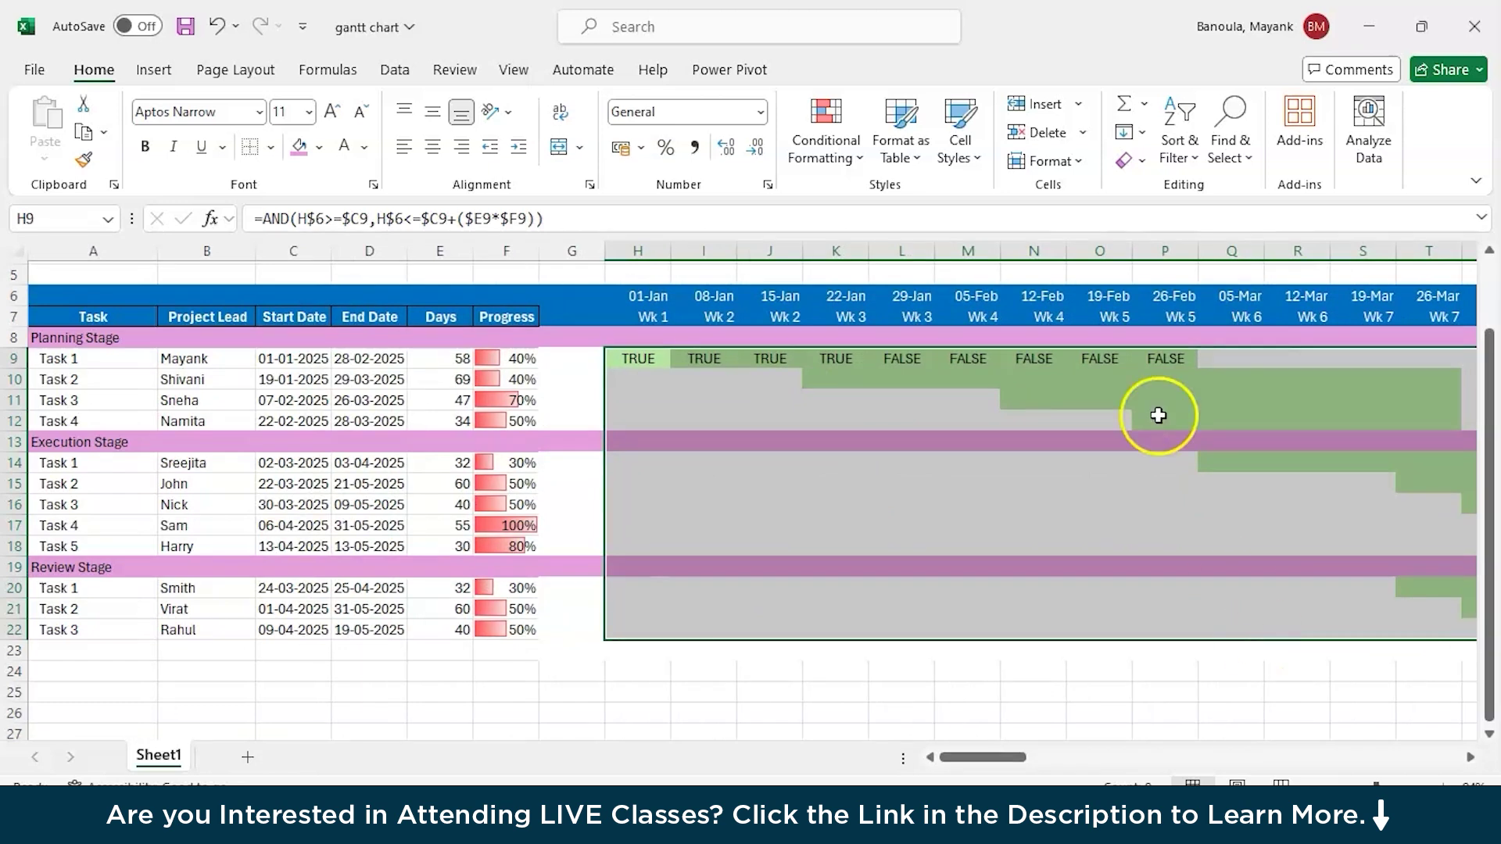
{"action": "left_click", "coordinate": [829, 144]}
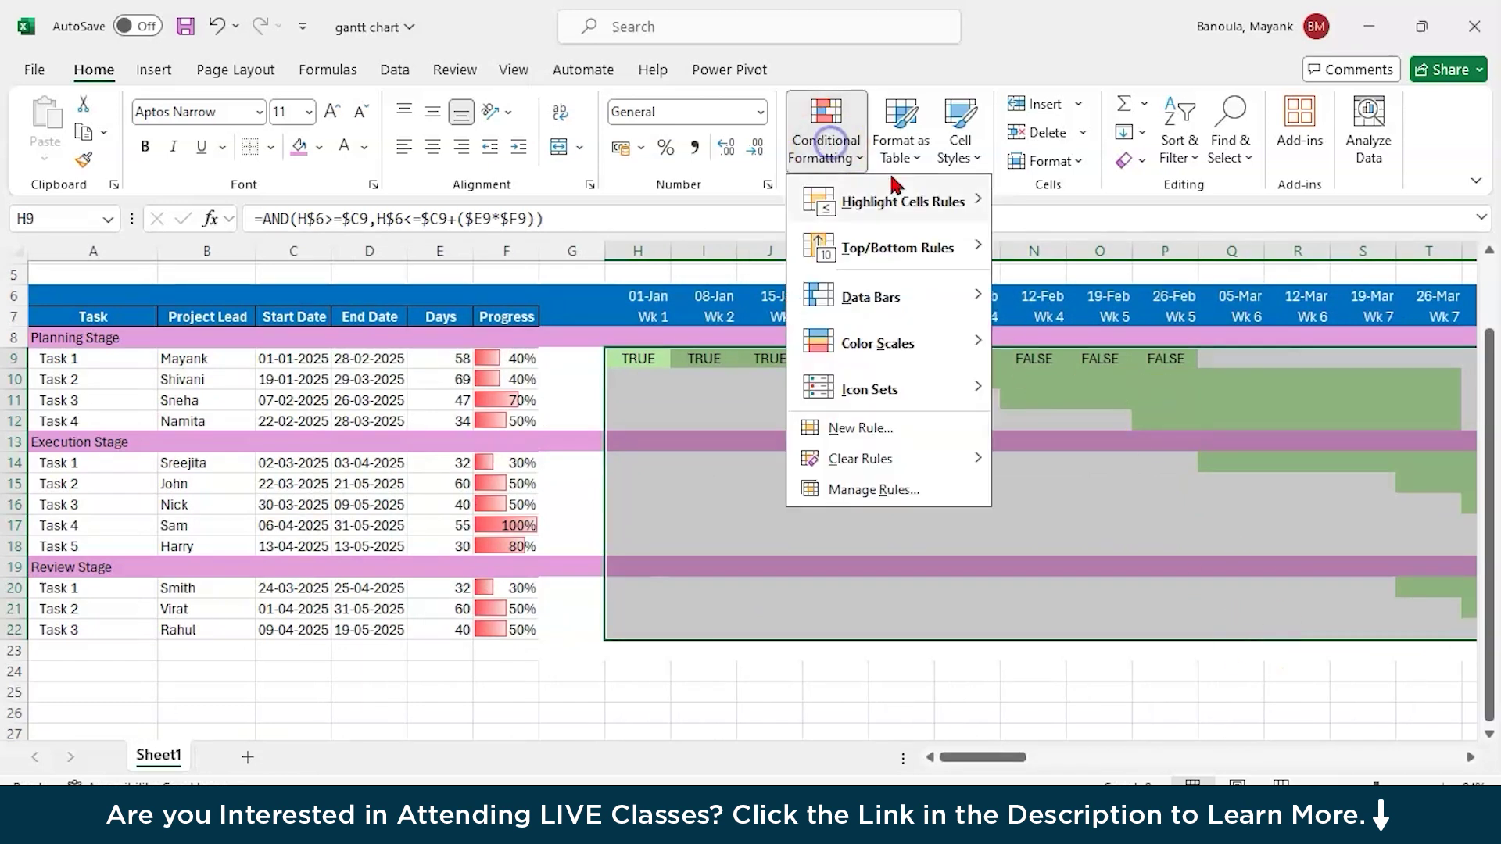
{"action": "left_click", "coordinate": [835, 431]}
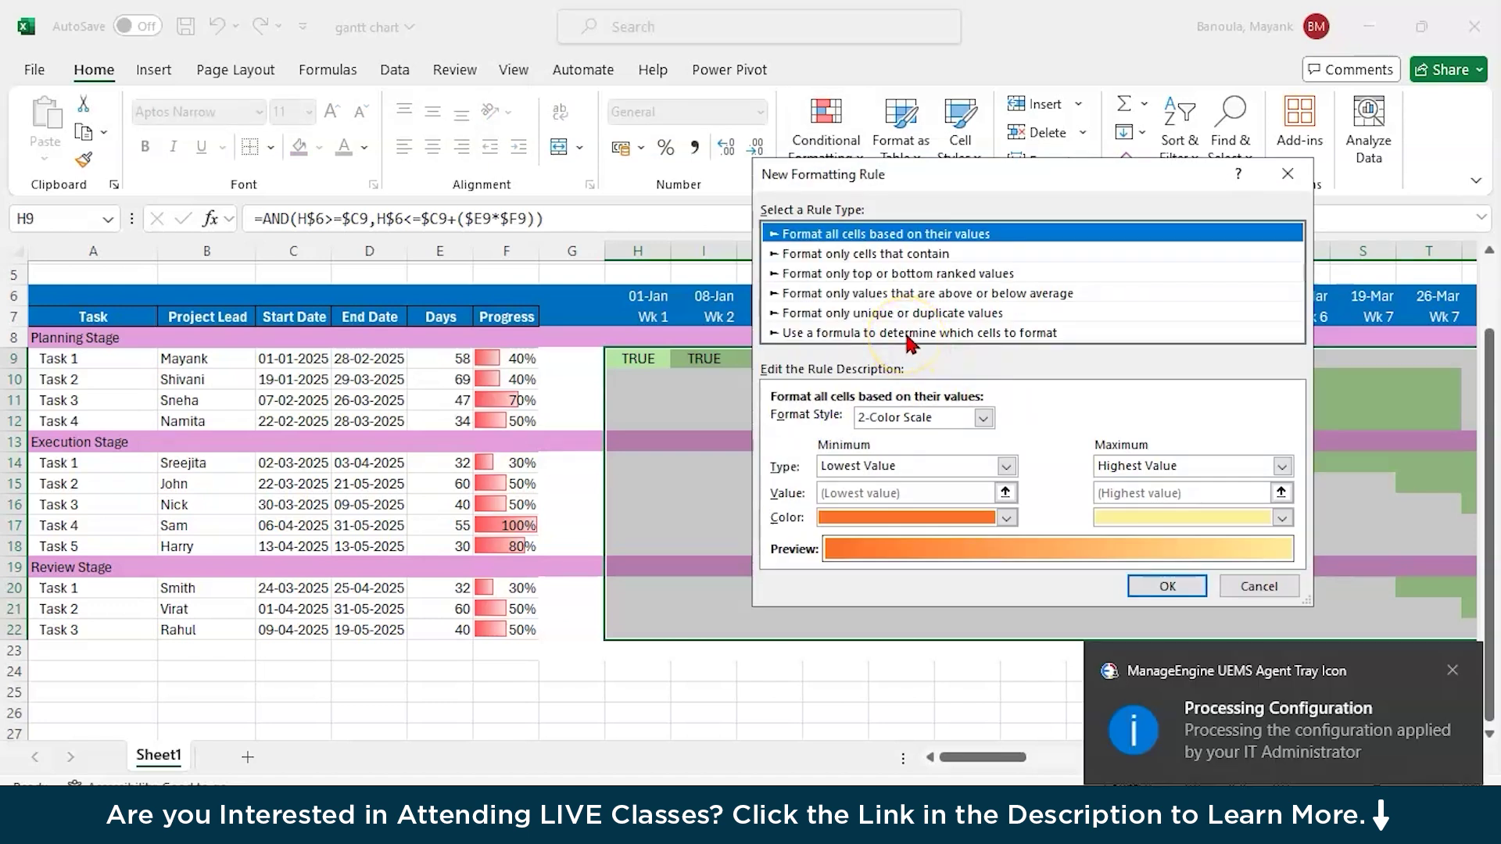
{"action": "left_click", "coordinate": [1242, 590]}
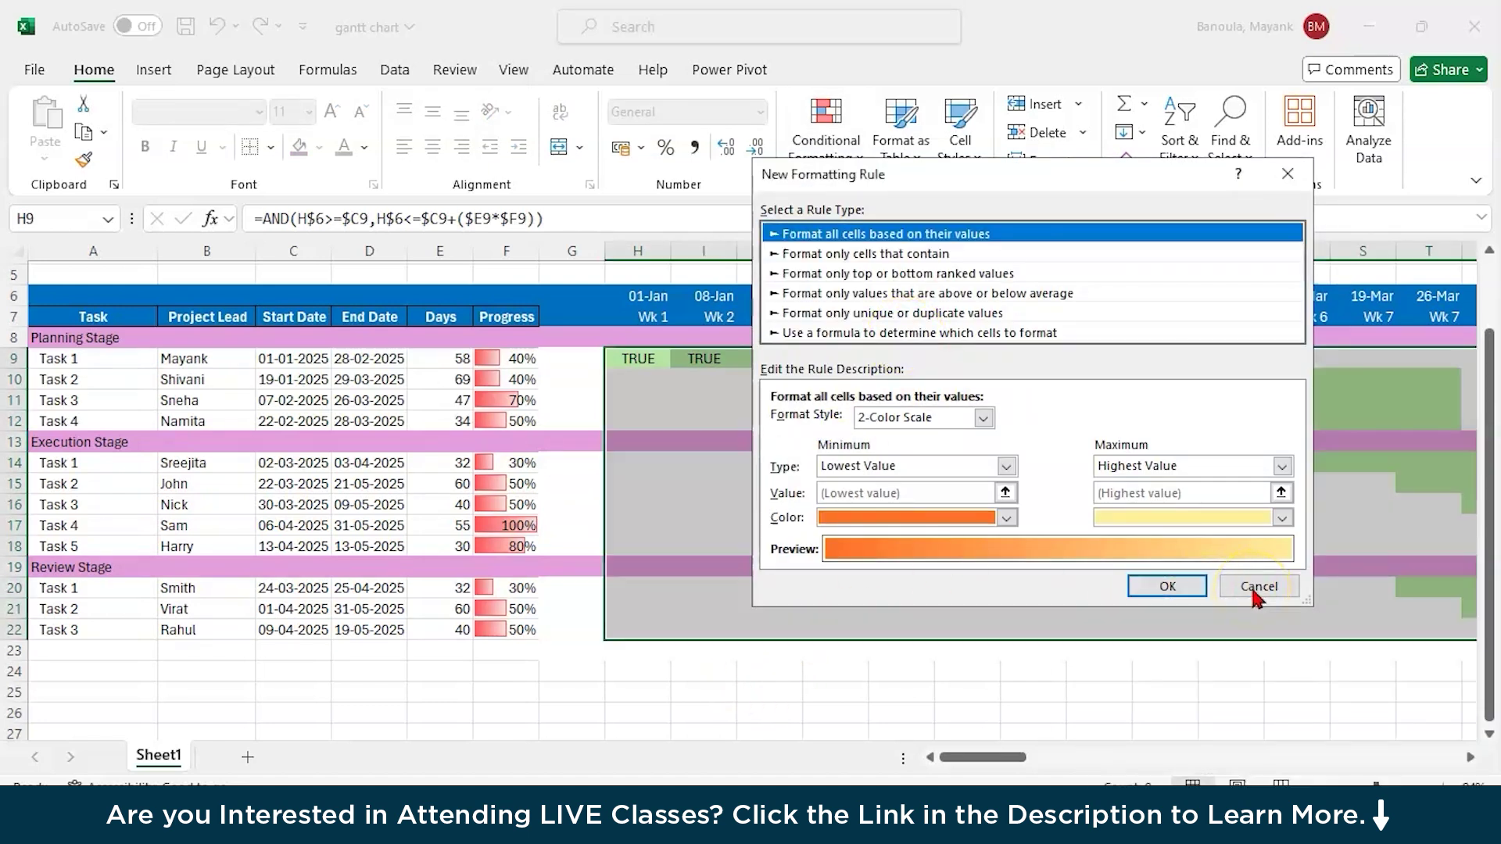
{"action": "left_click", "coordinate": [1255, 591]}
Step: Set Task 1's progress in F9 to 0%
{"action": "left_click", "coordinate": [741, 694]}
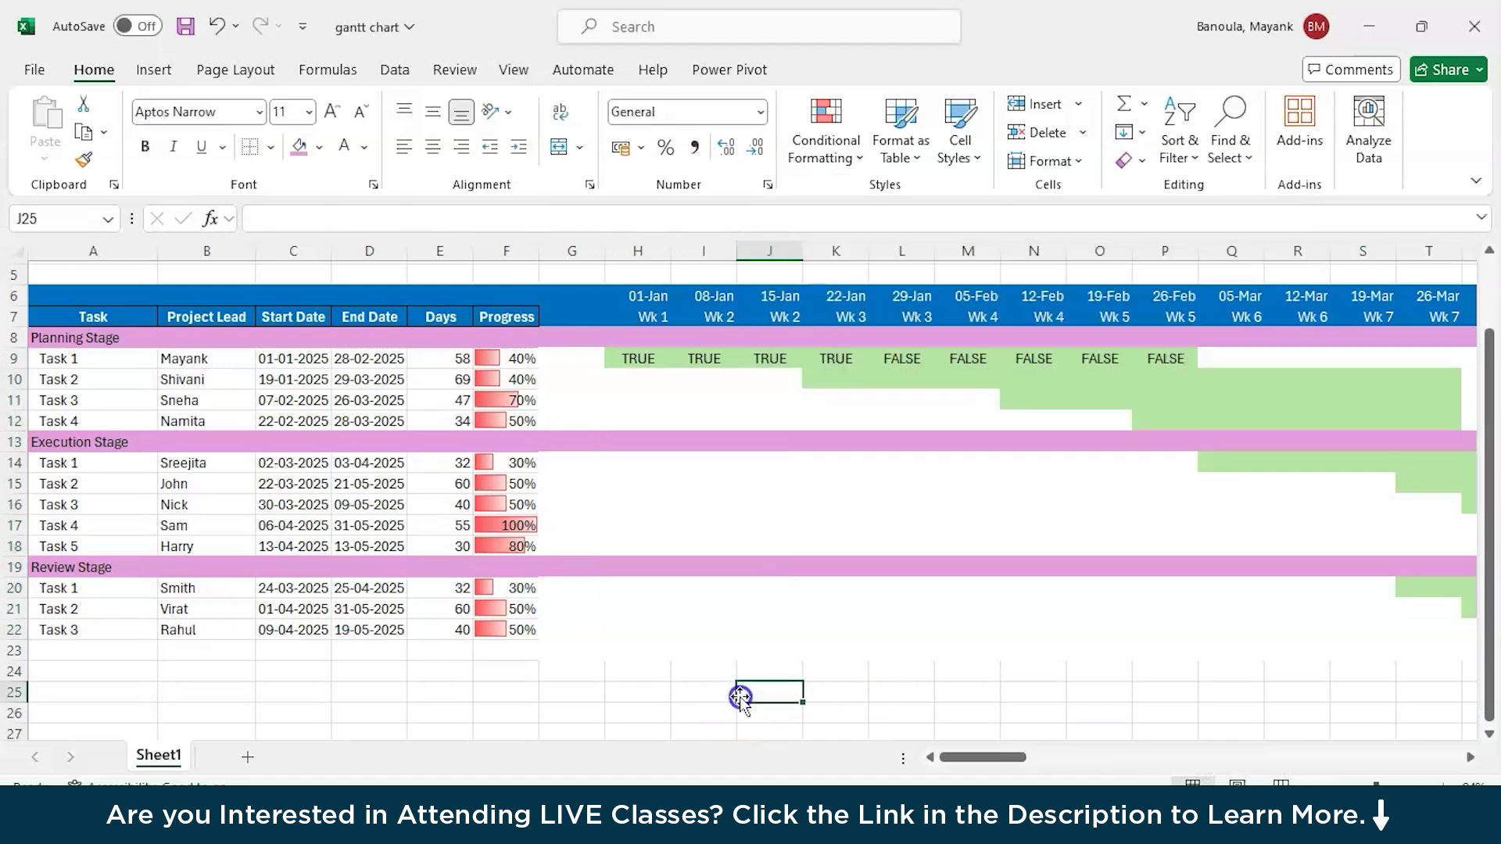
{"action": "left_click", "coordinate": [505, 357]}
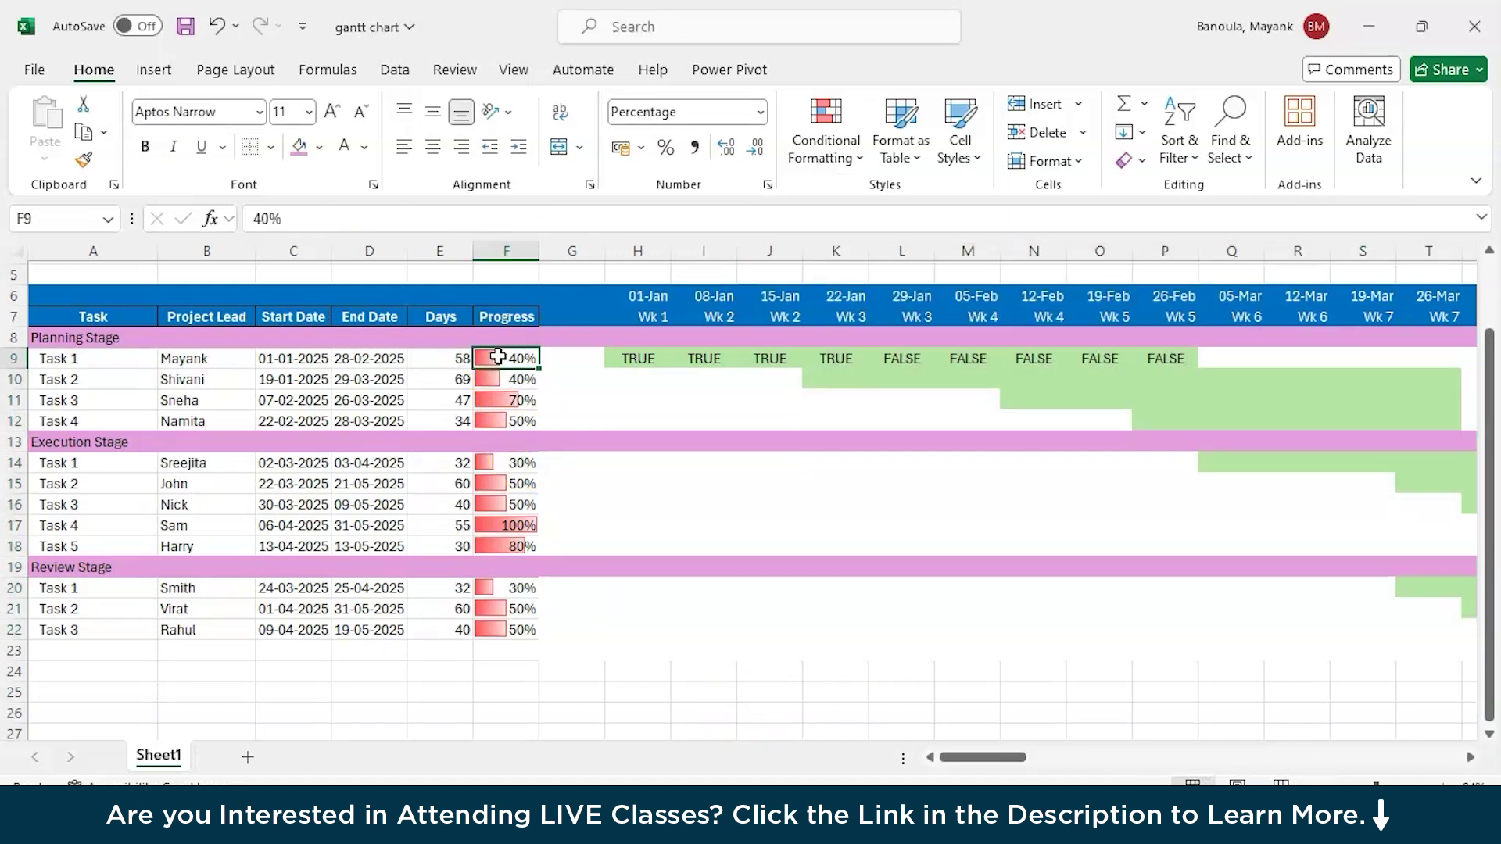
{"action": "left_click", "coordinate": [268, 219]}
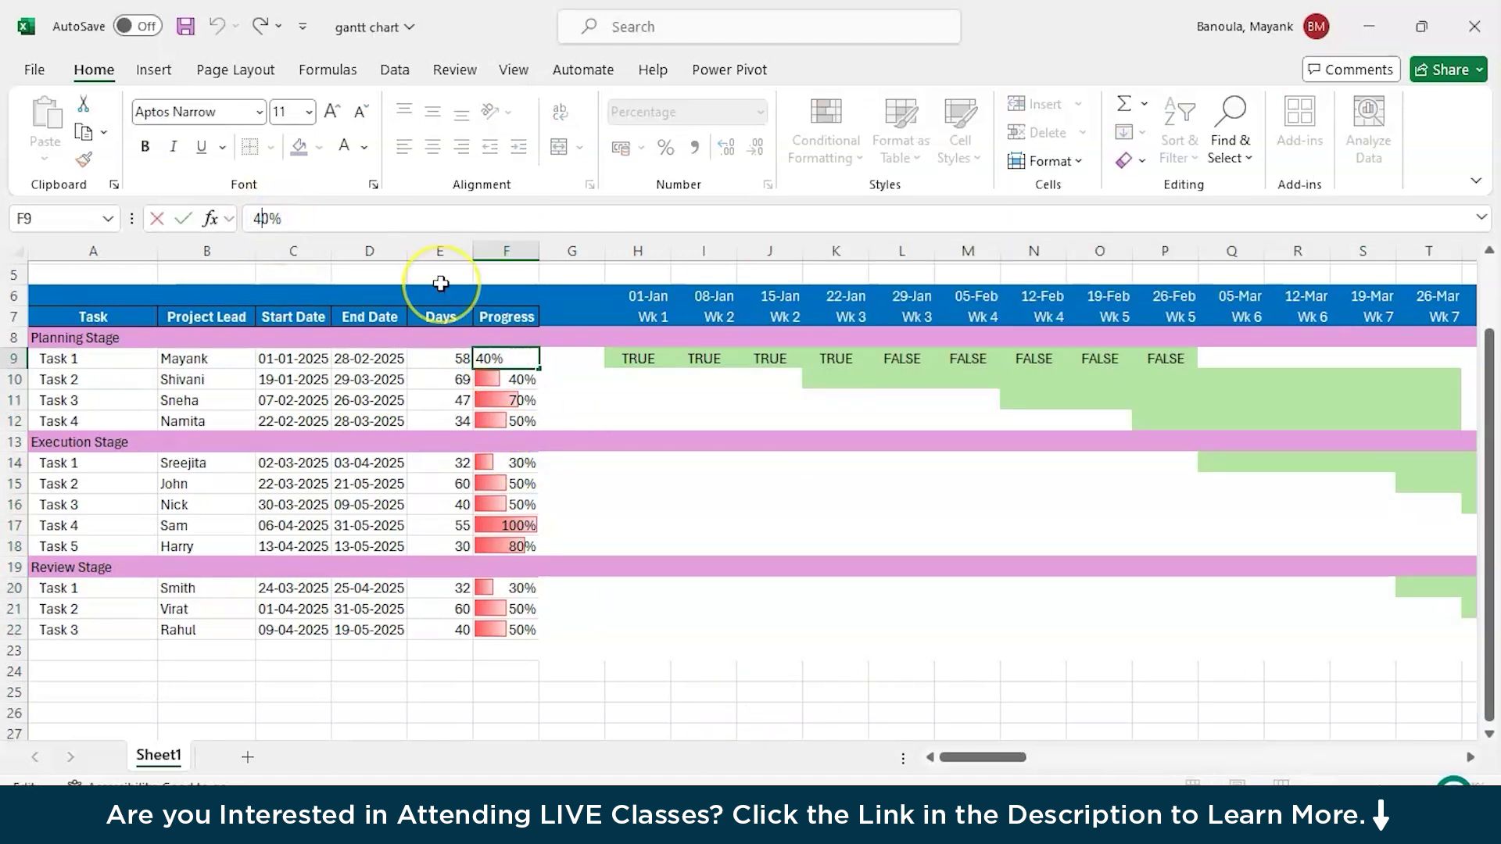
{"action": "key", "text": "BackSpace"}
{"action": "key", "text": "Return"}
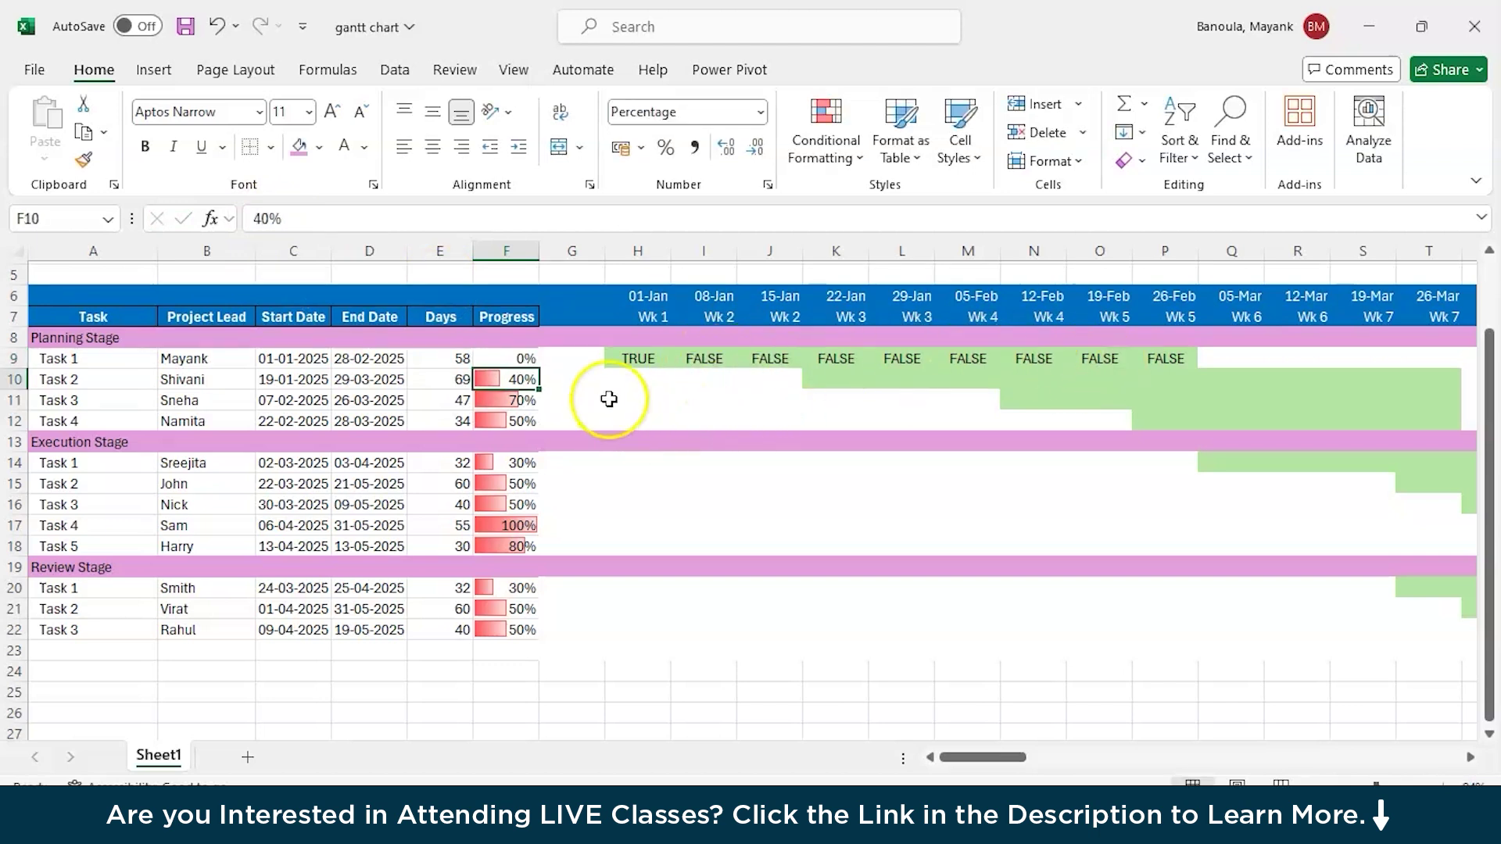
Step: Revise H9's check formula so it ends by subtracting 1 day
{"action": "left_click", "coordinate": [655, 358]}
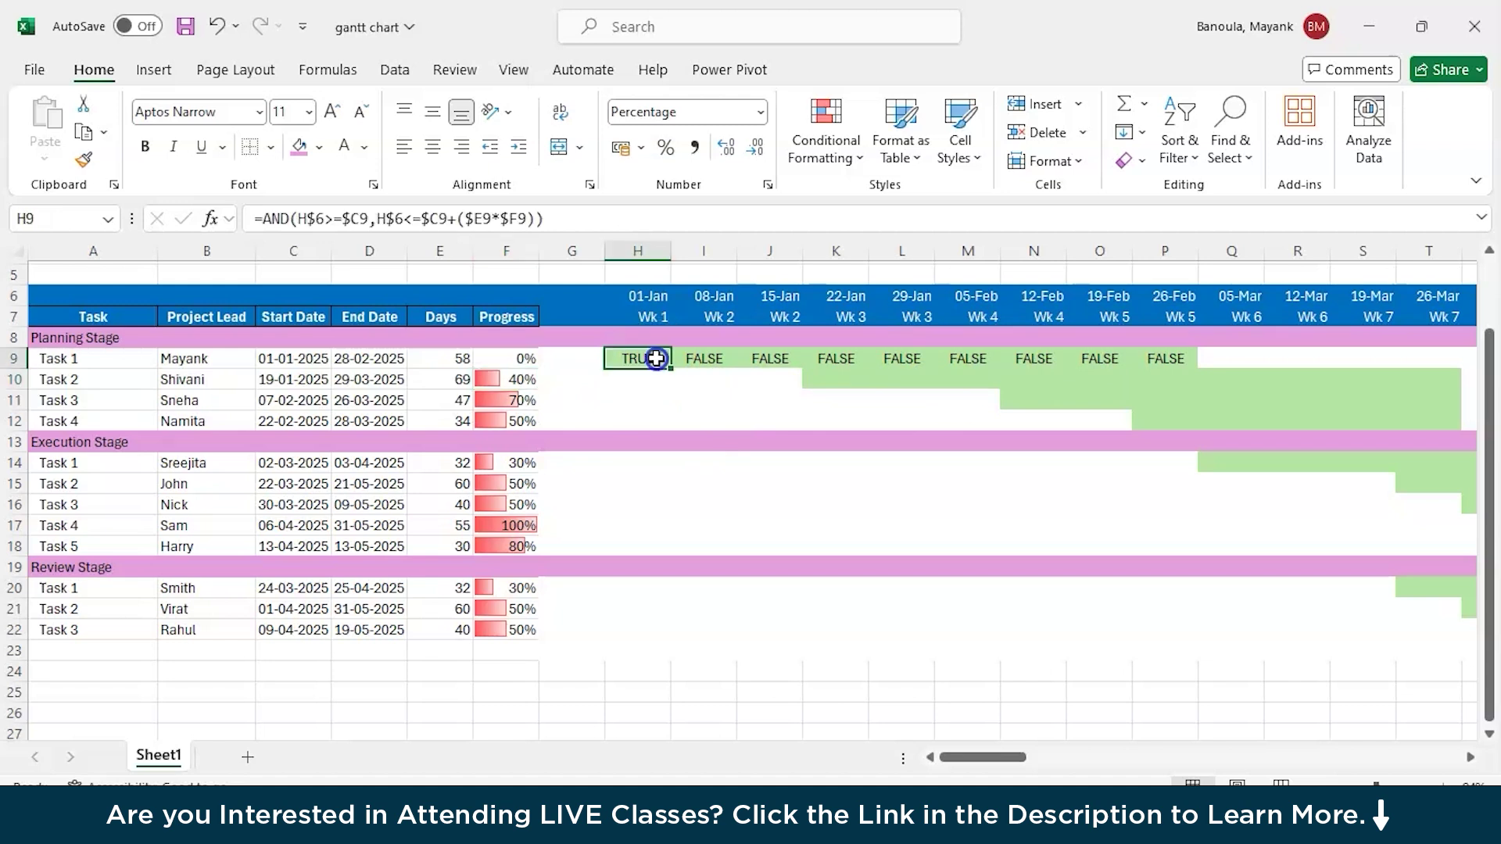
{"action": "left_click", "coordinate": [540, 219]}
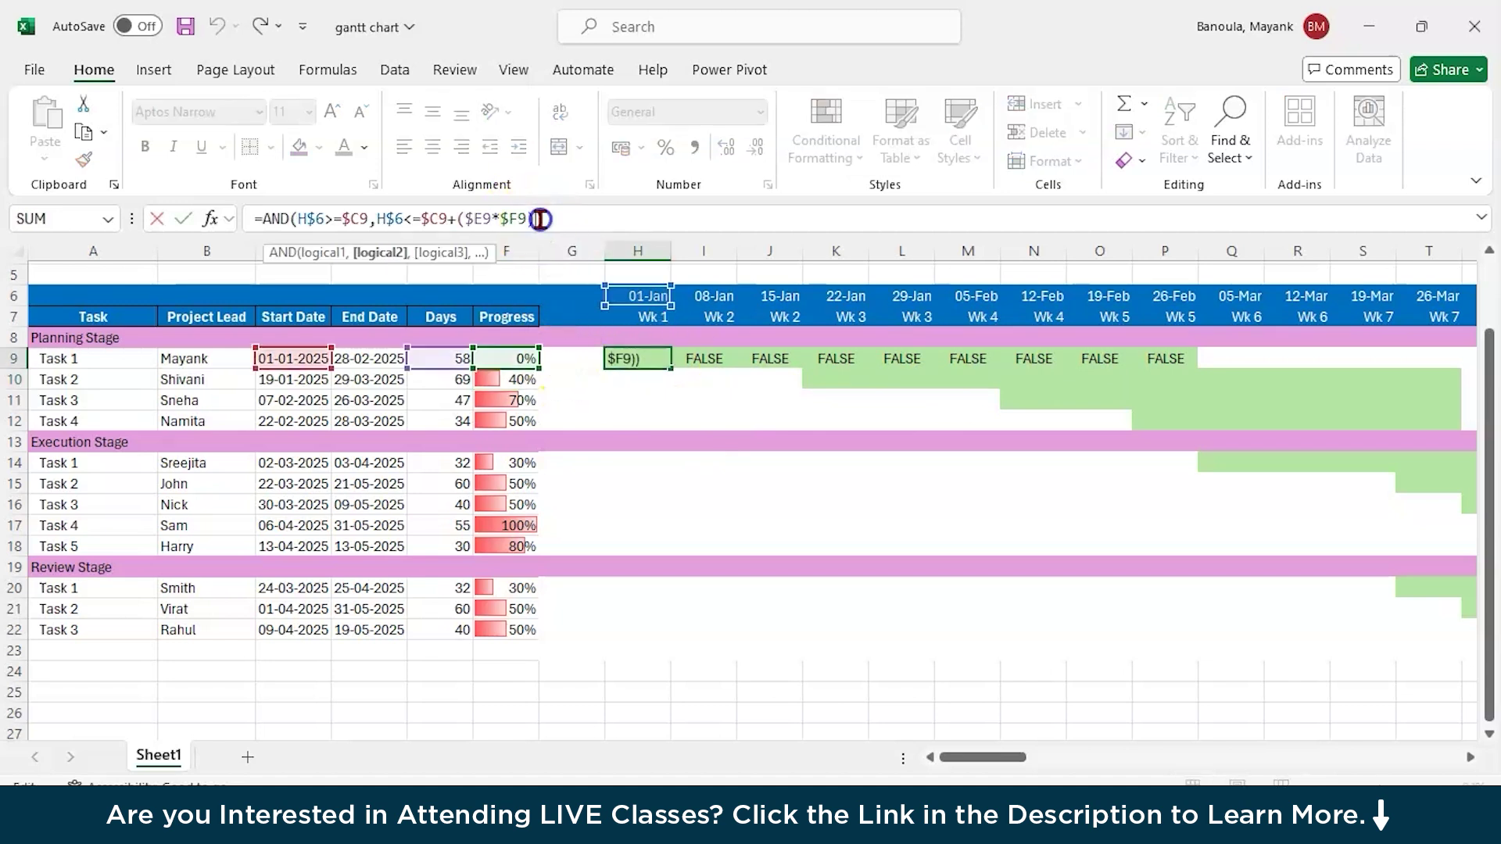
{"action": "type", "text": "-1"}
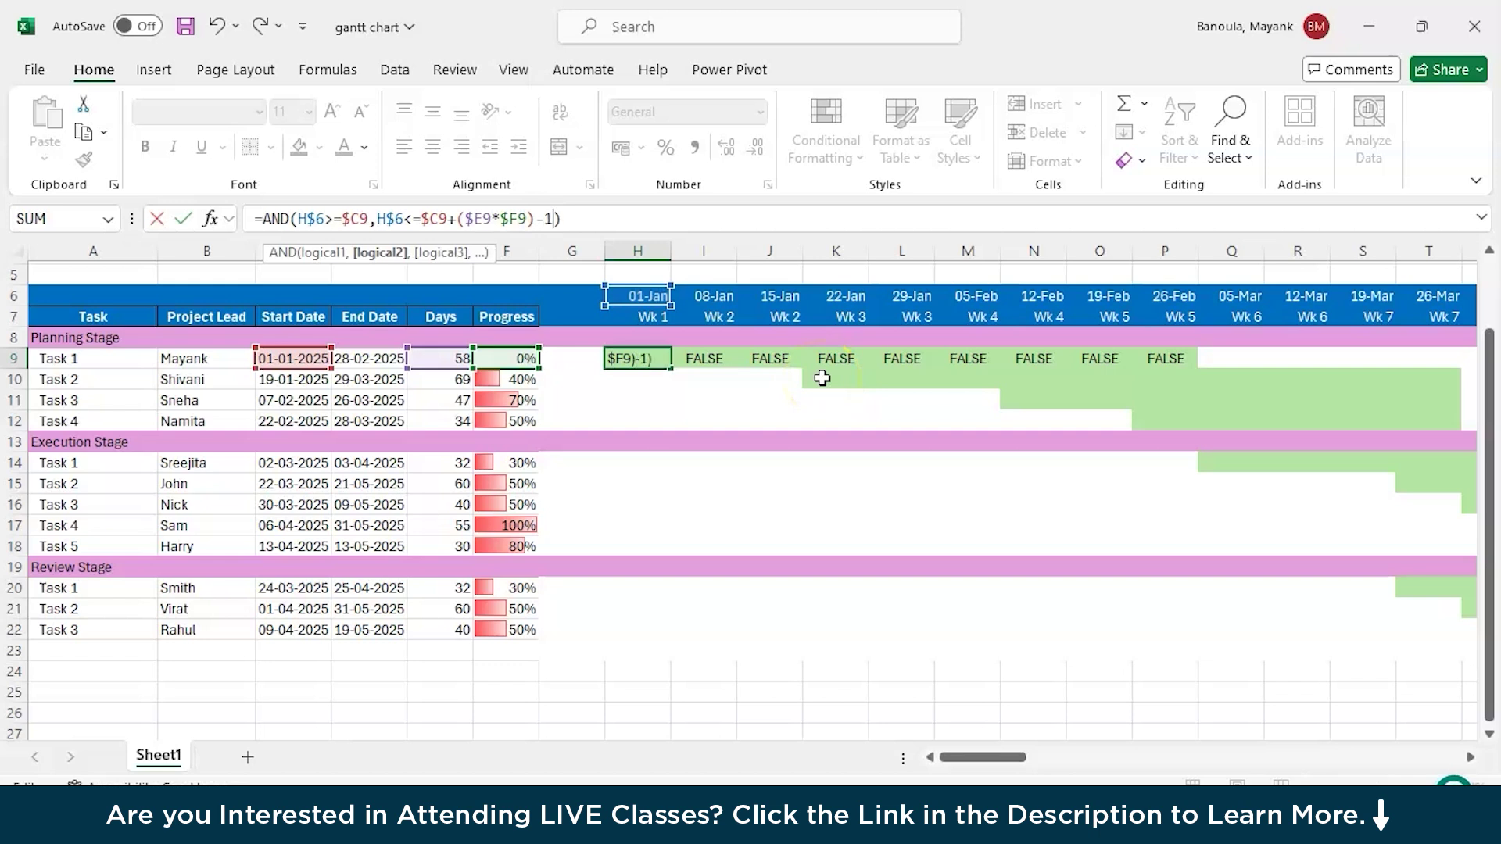
{"action": "key", "text": "ctrl+a"}
{"action": "left_click", "coordinate": [703, 421]}
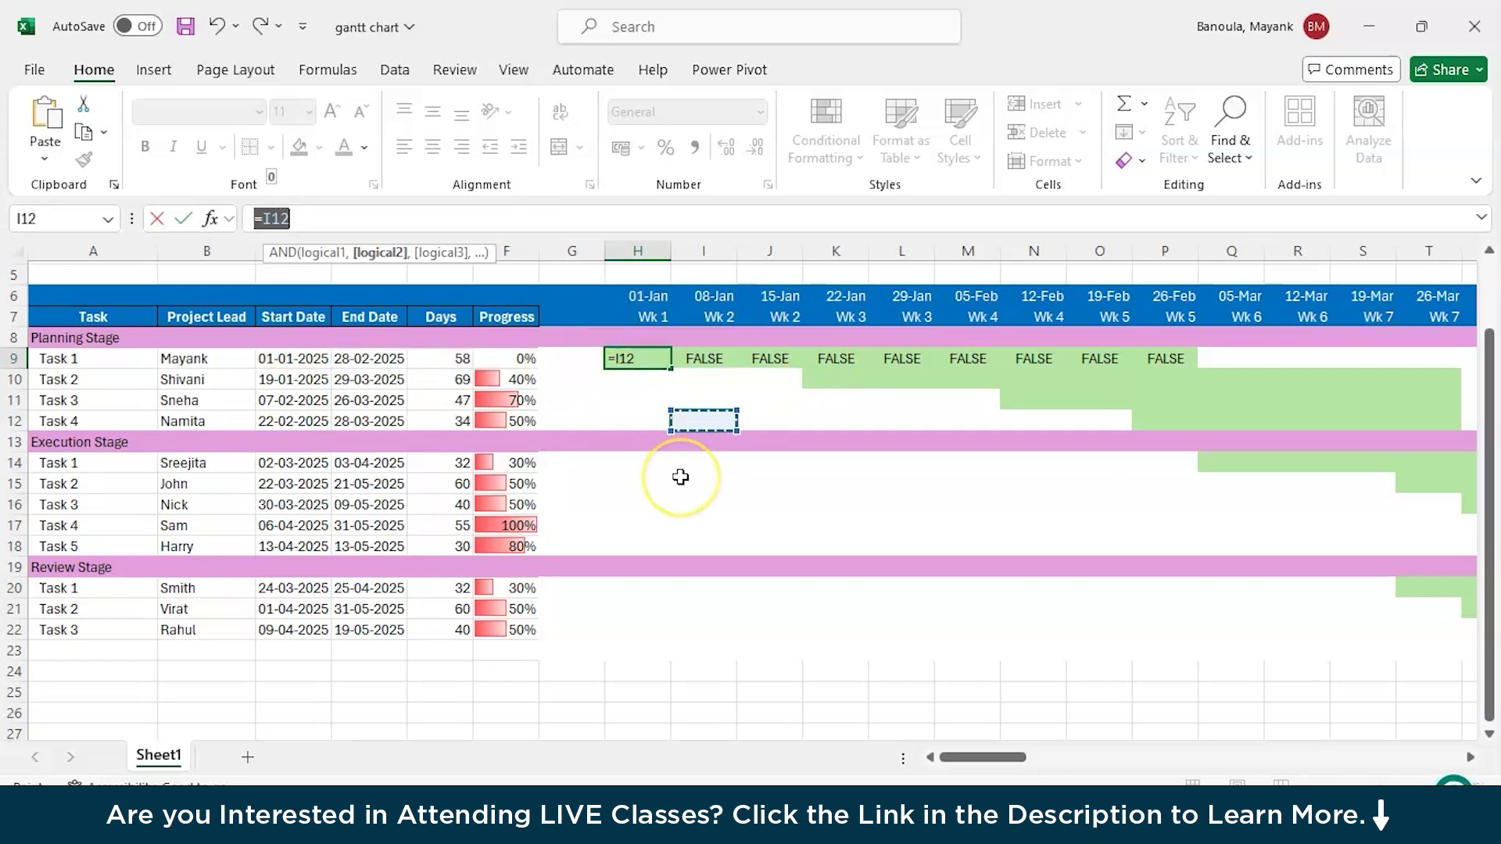
{"action": "key", "text": "ctrl+z"}
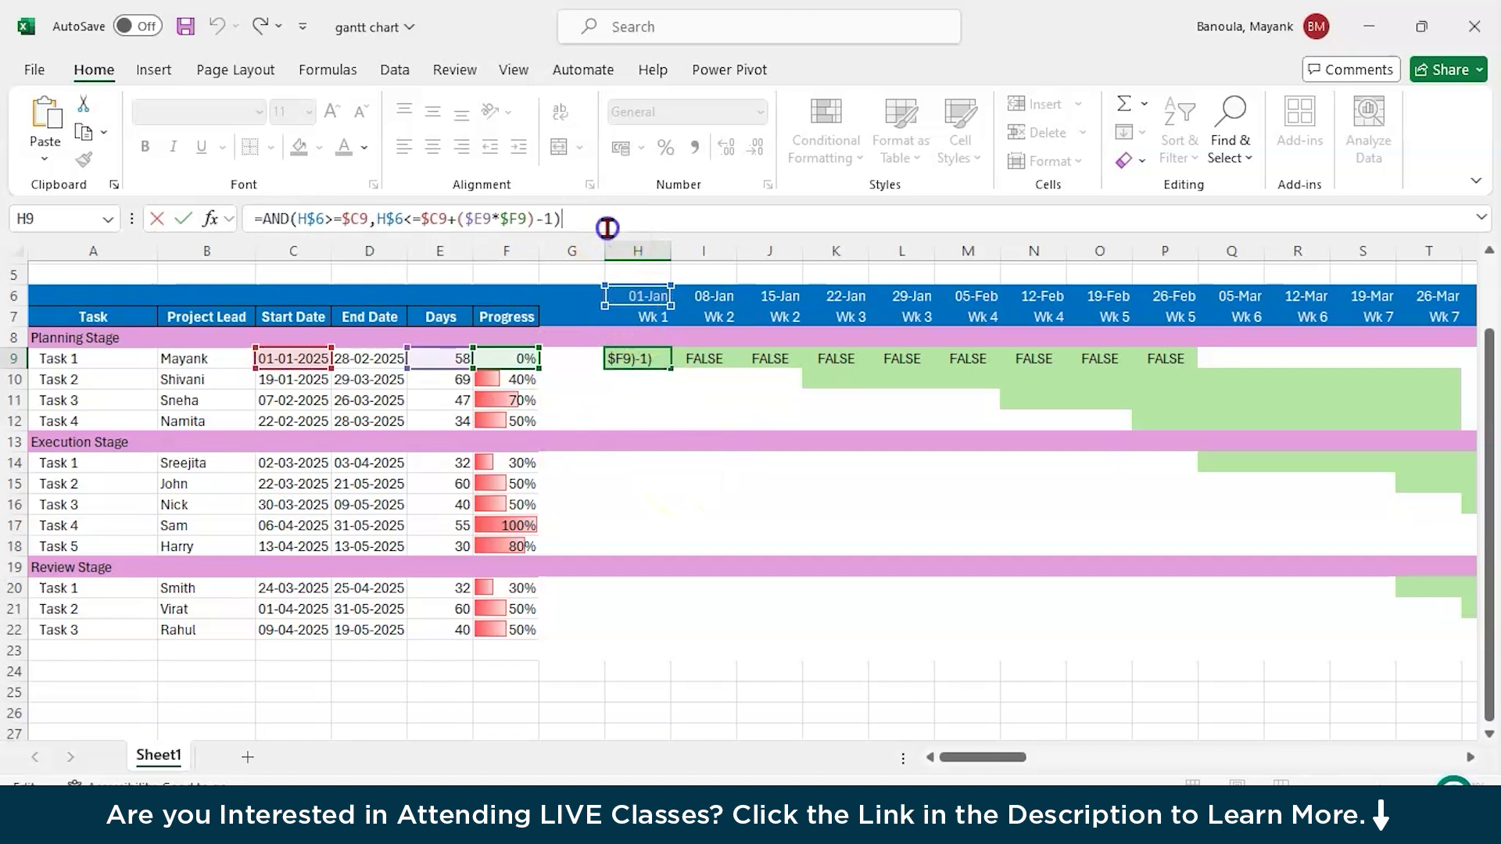
{"action": "key", "text": "ctrl+a"}
{"action": "key", "text": "ctrl+c"}
{"action": "left_click", "coordinate": [607, 227]}
{"action": "key", "text": "Return"}
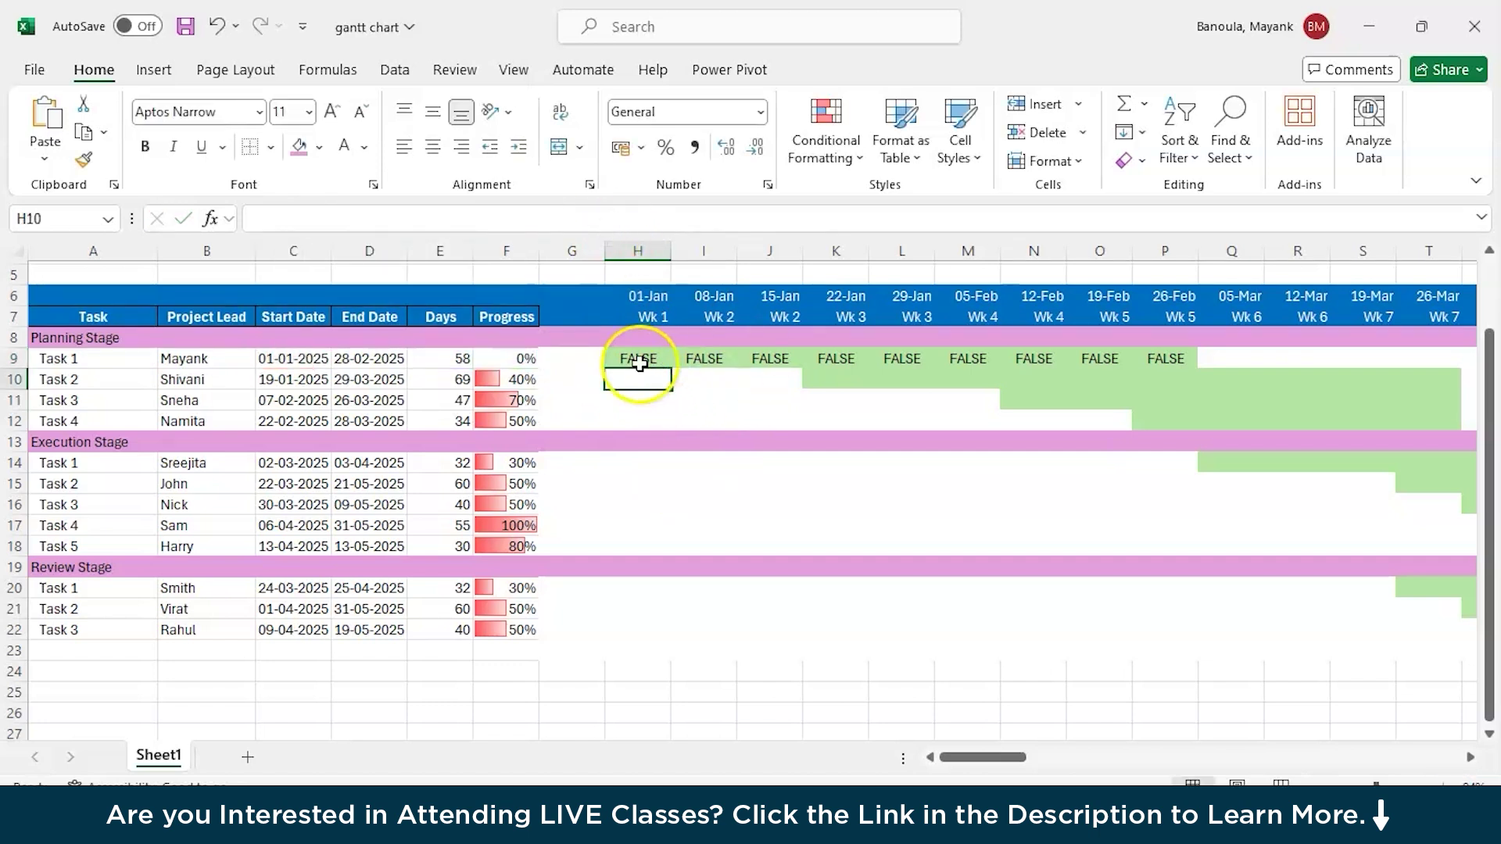
Step: Restore Task 1's progress in F9 to 40%
{"action": "left_click", "coordinate": [481, 360]}
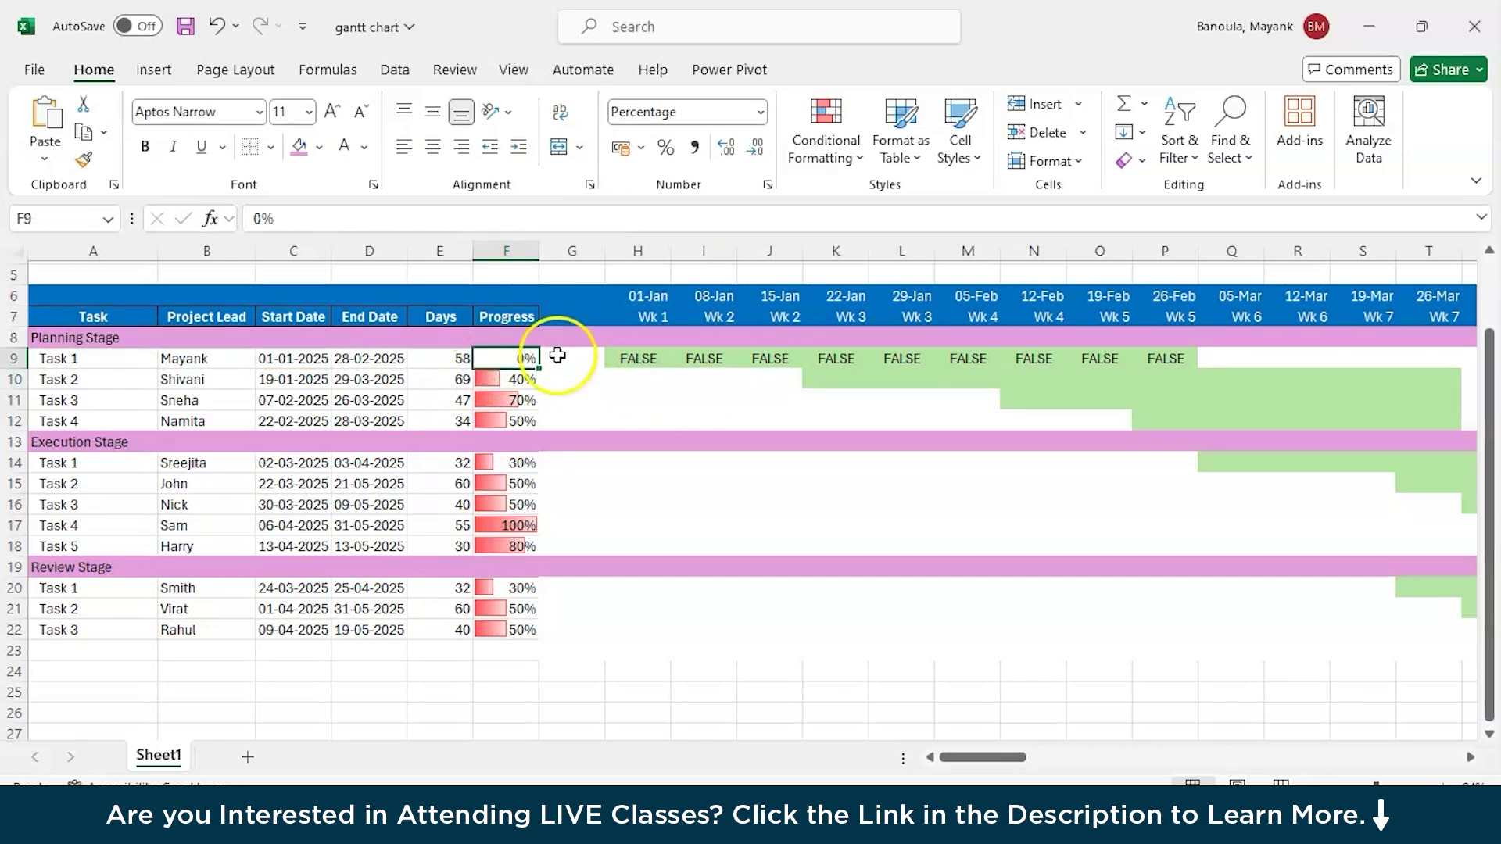
{"action": "left_click", "coordinate": [258, 218]}
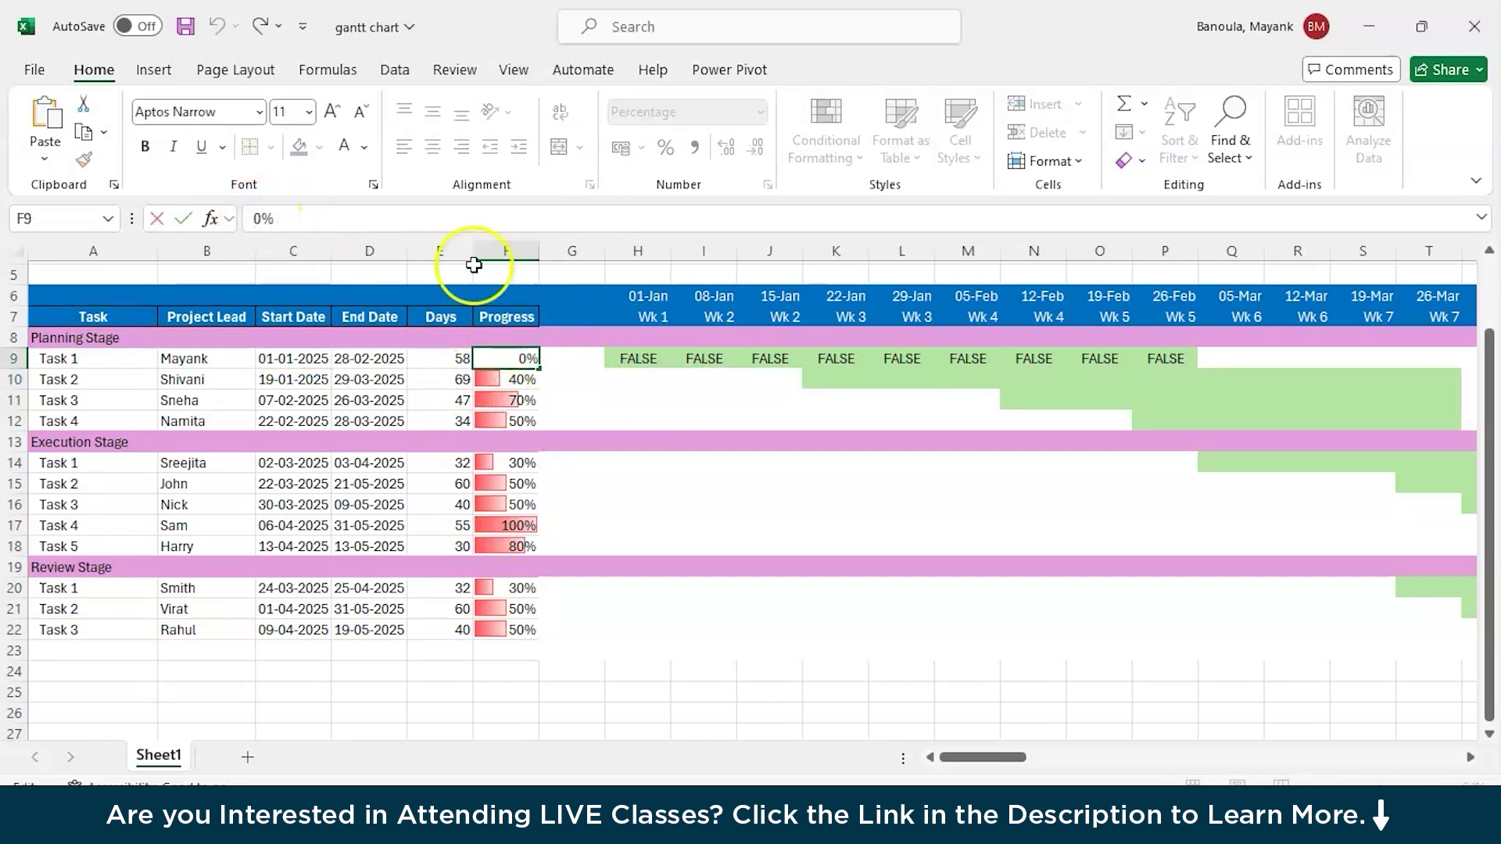
{"action": "type", "text": "4"}
{"action": "key", "text": "Return"}
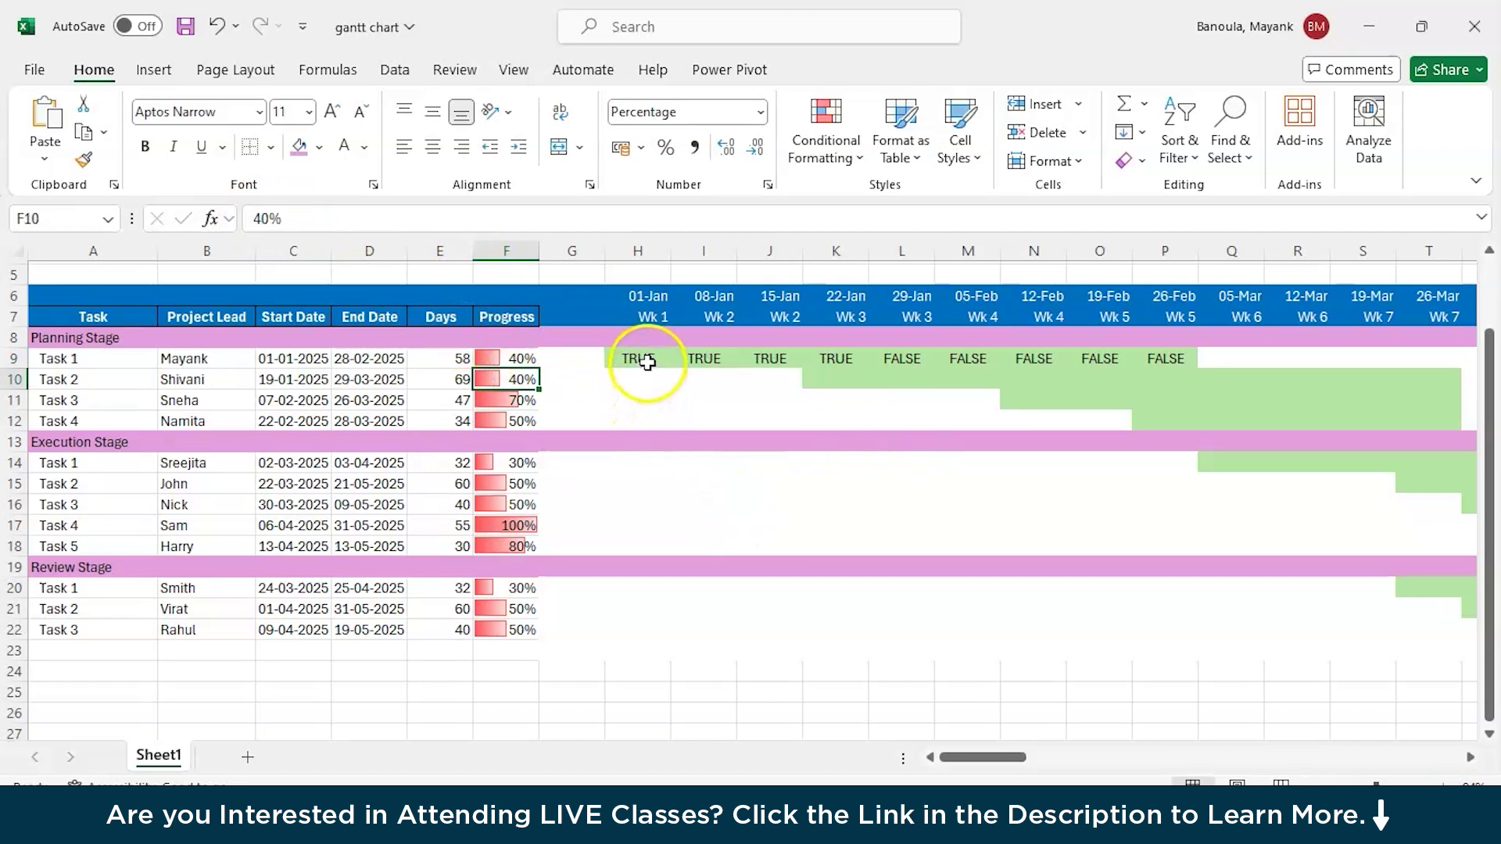
{"action": "left_click_drag", "start_coordinate": [646, 359], "coordinate": [816, 653]}
Step: Add a conditional formatting rule using the pasted AND formula with dark green fill
{"action": "scroll", "coordinate": [816, 653], "scroll_direction": "left", "scroll_amount": 10}
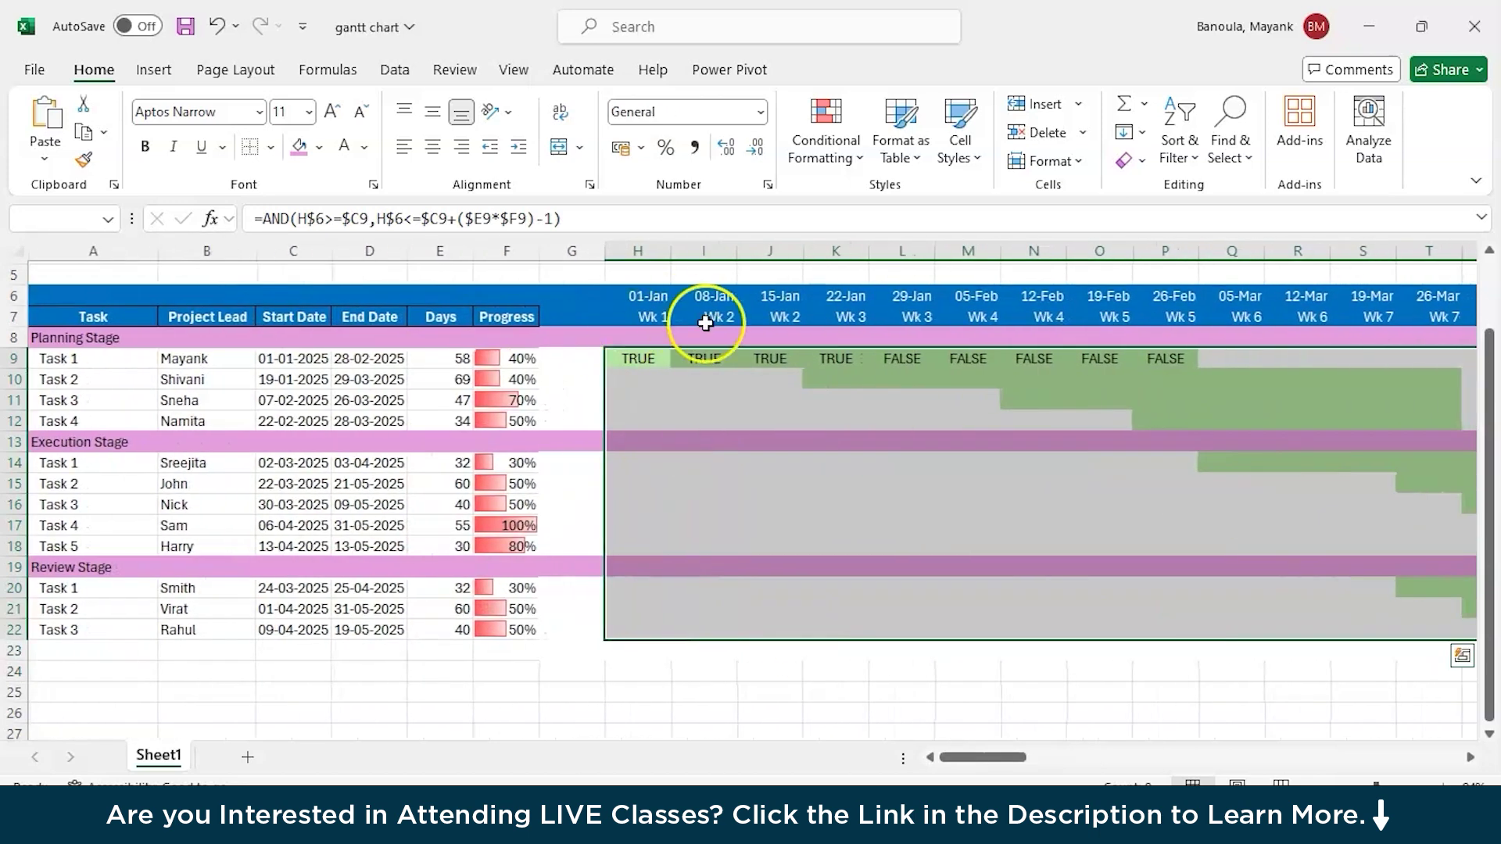
{"action": "left_click", "coordinate": [844, 145]}
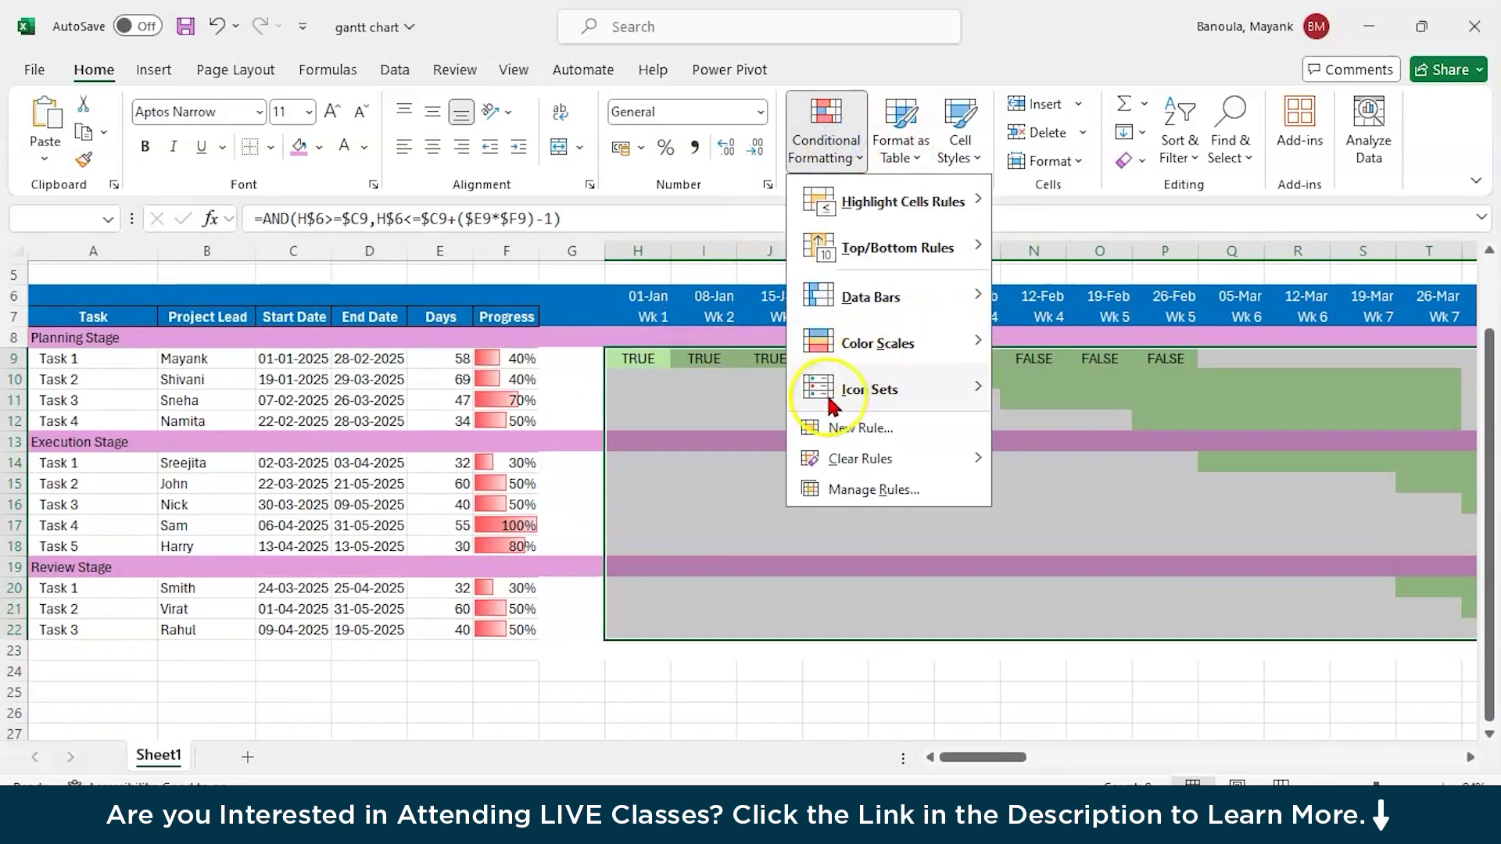
{"action": "left_click", "coordinate": [831, 432]}
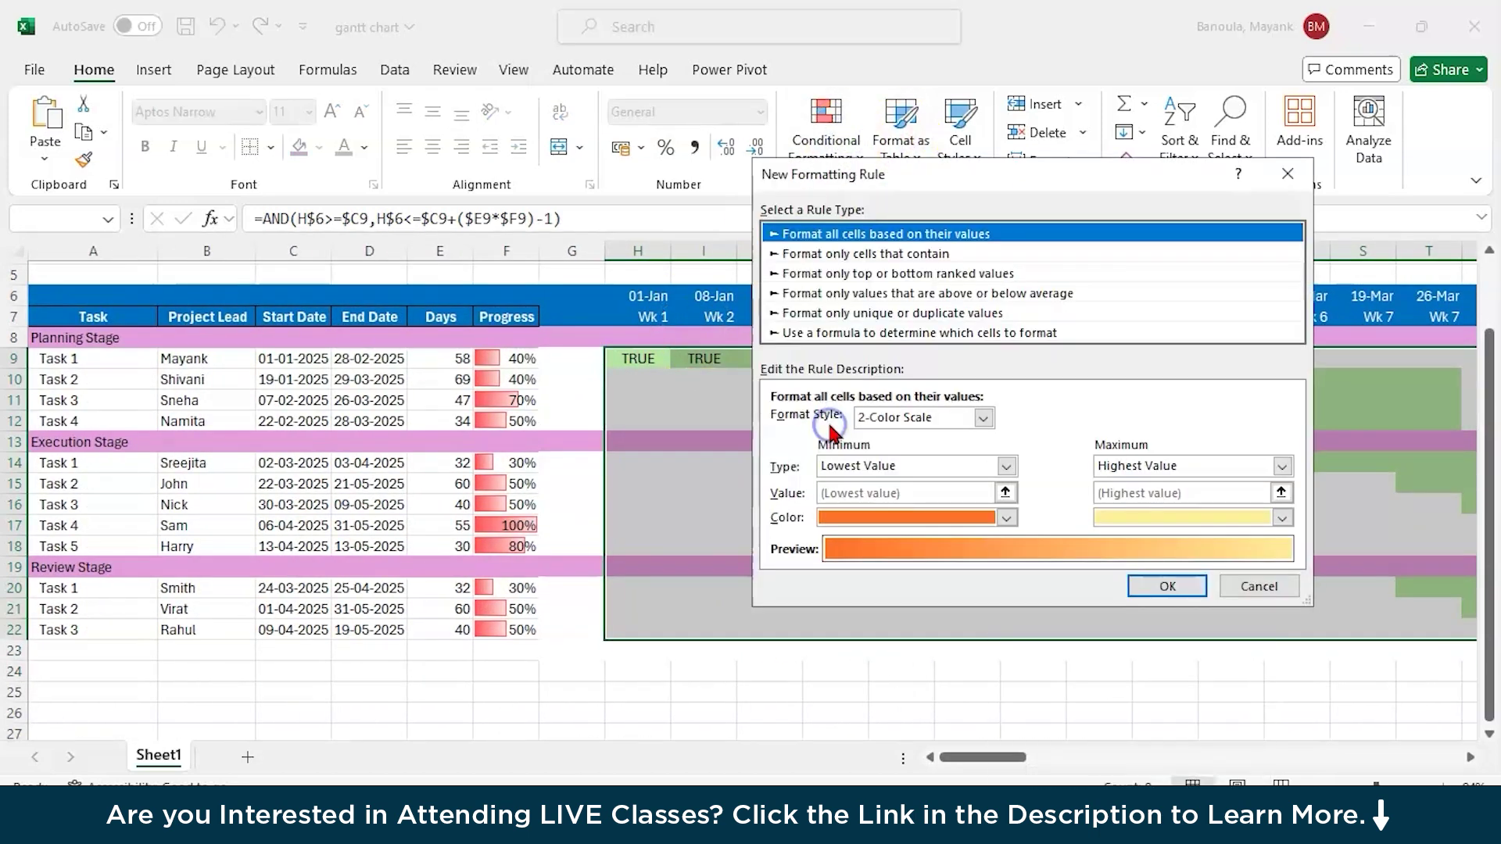
{"action": "left_click", "coordinate": [828, 335]}
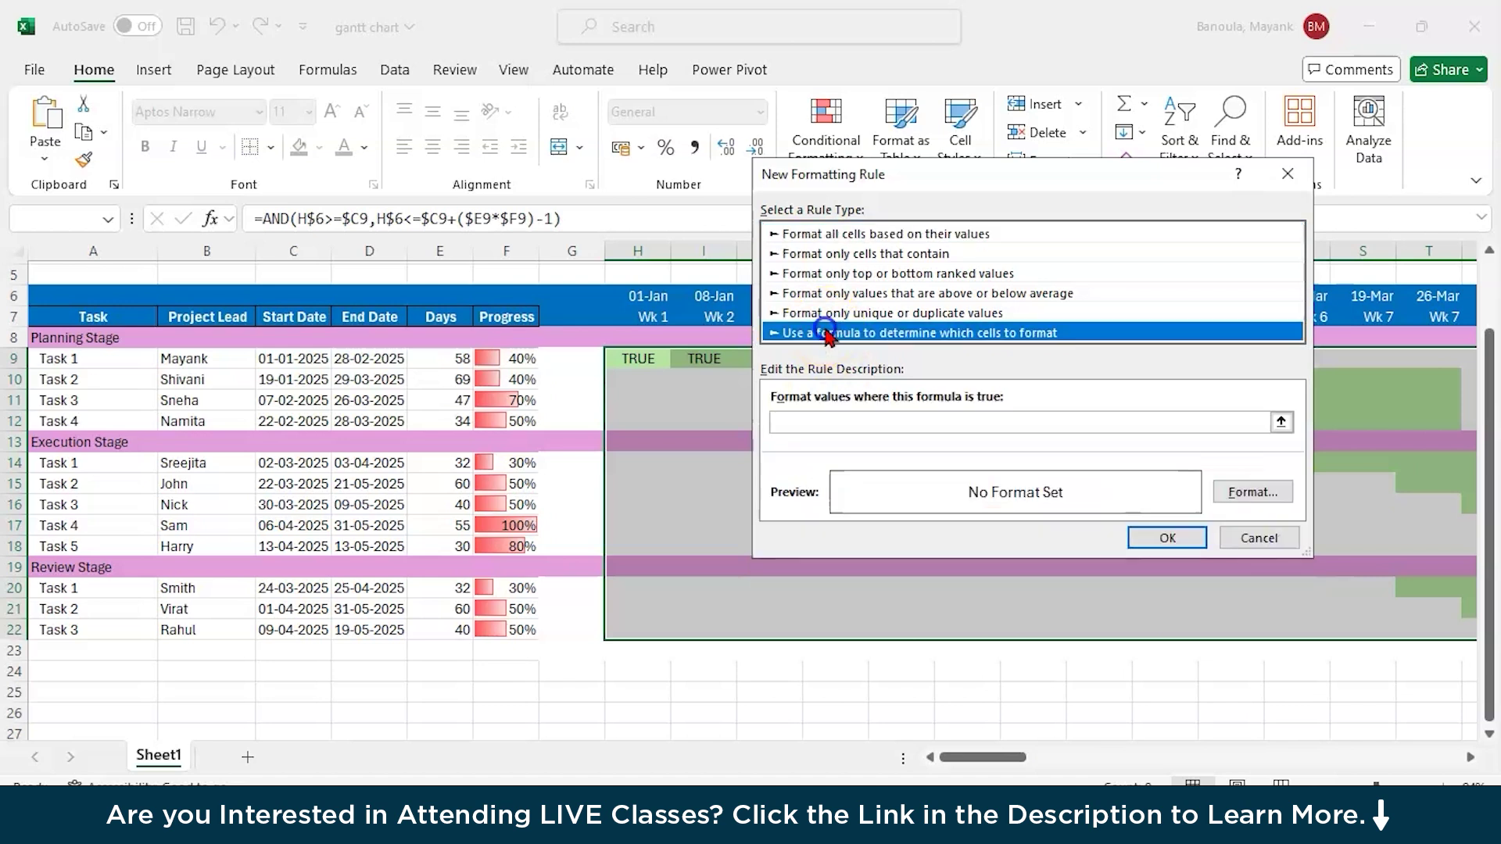
{"action": "left_click", "coordinate": [963, 422]}
{"action": "key", "text": "ctrl+v"}
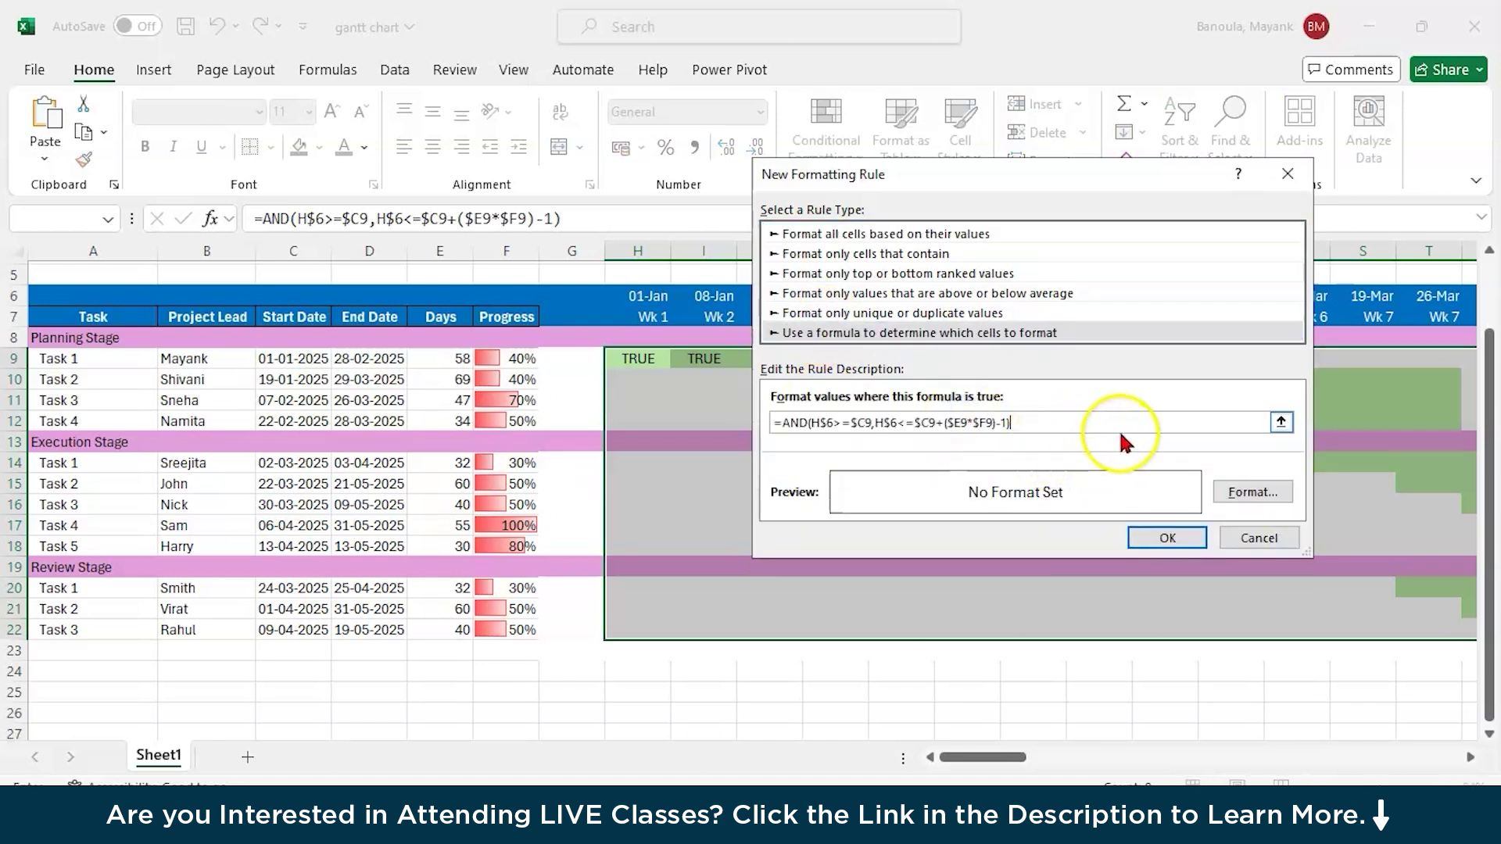
{"action": "left_click", "coordinate": [1243, 509]}
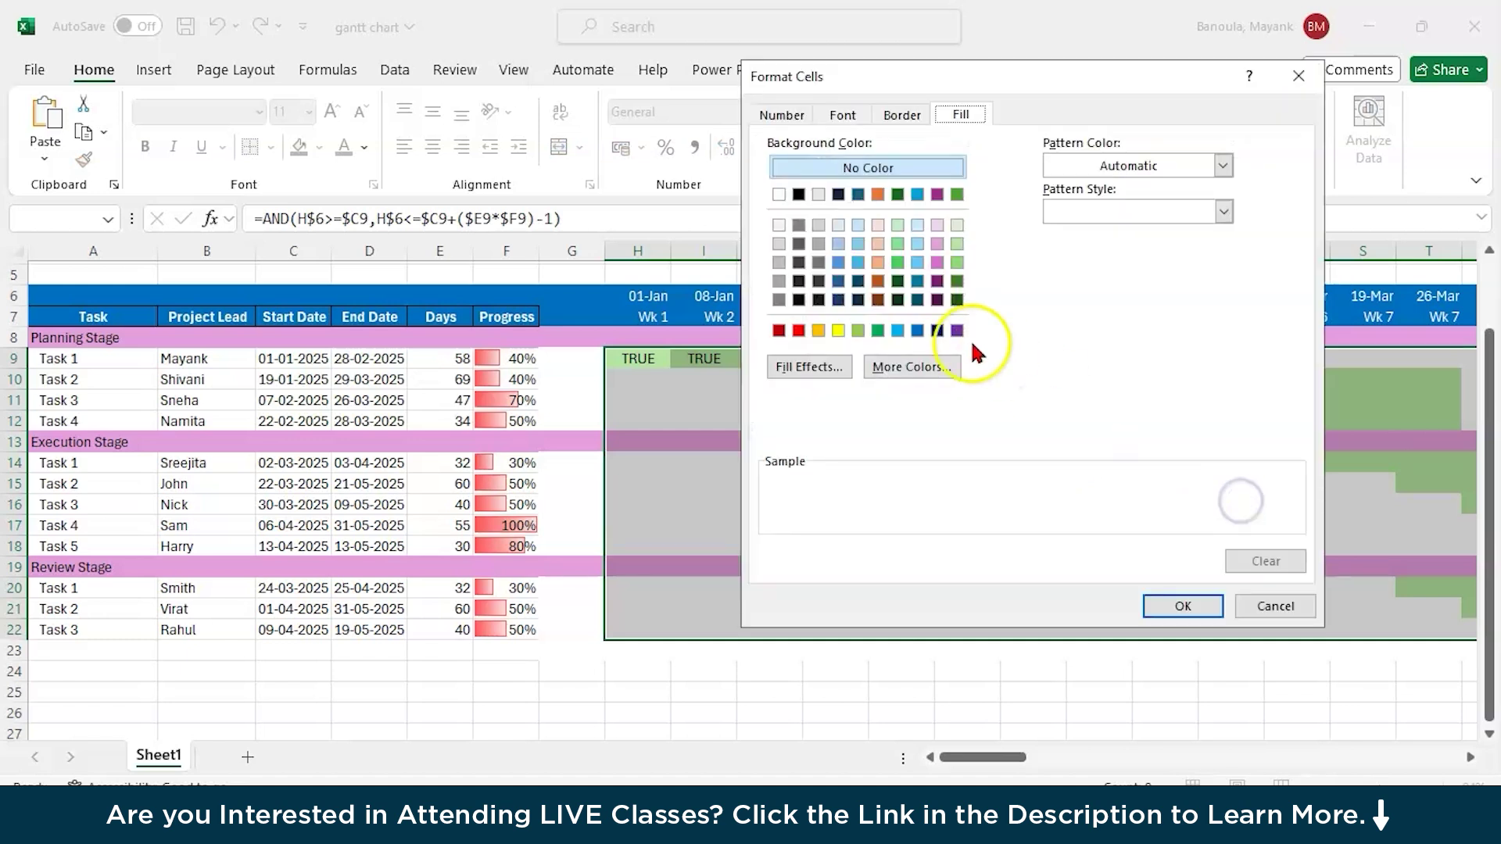
{"action": "left_click", "coordinate": [958, 300]}
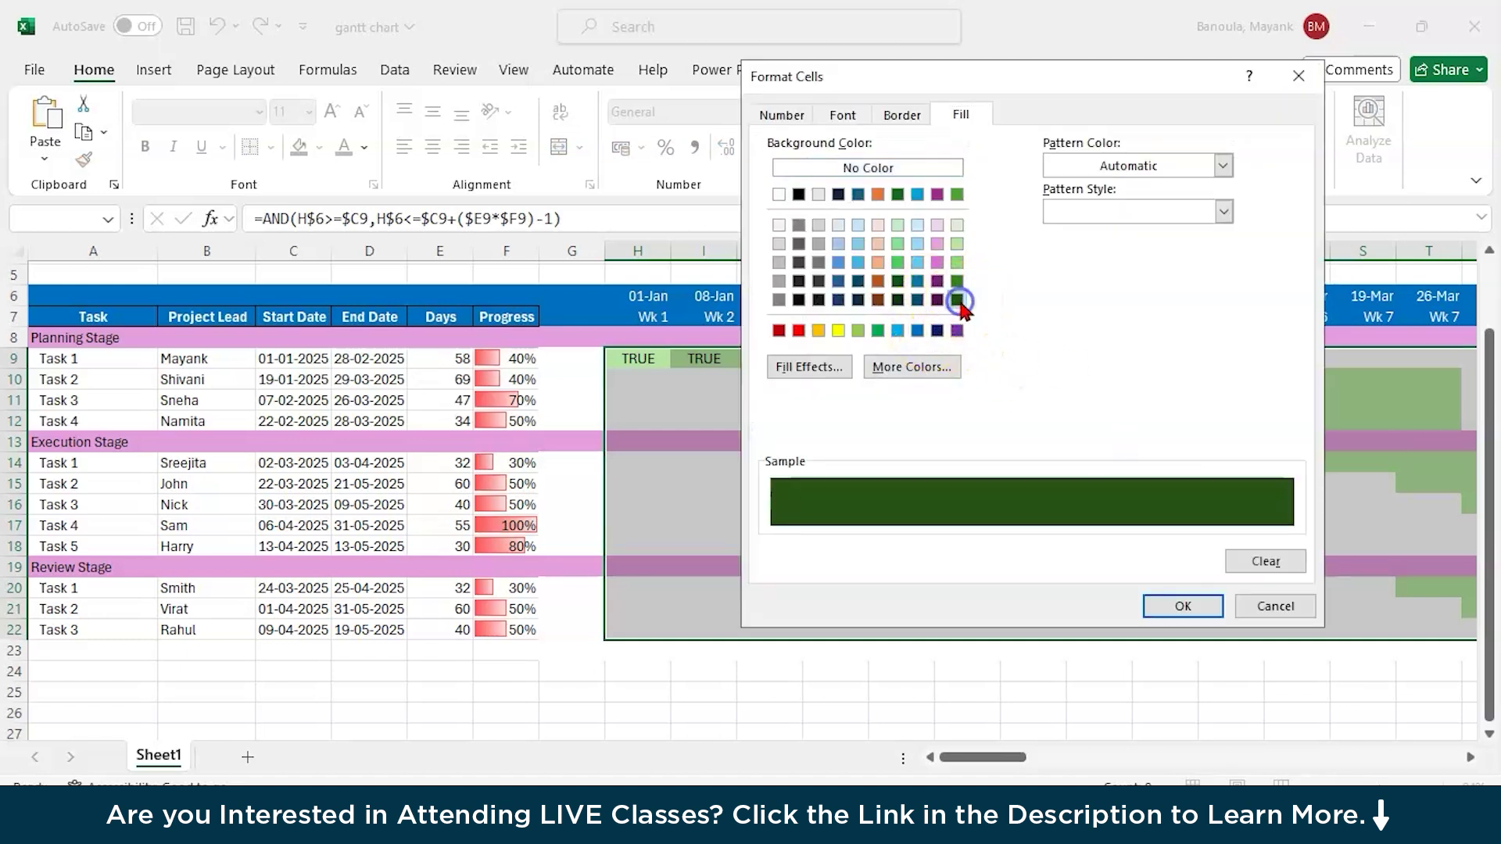
{"action": "left_click", "coordinate": [1169, 607]}
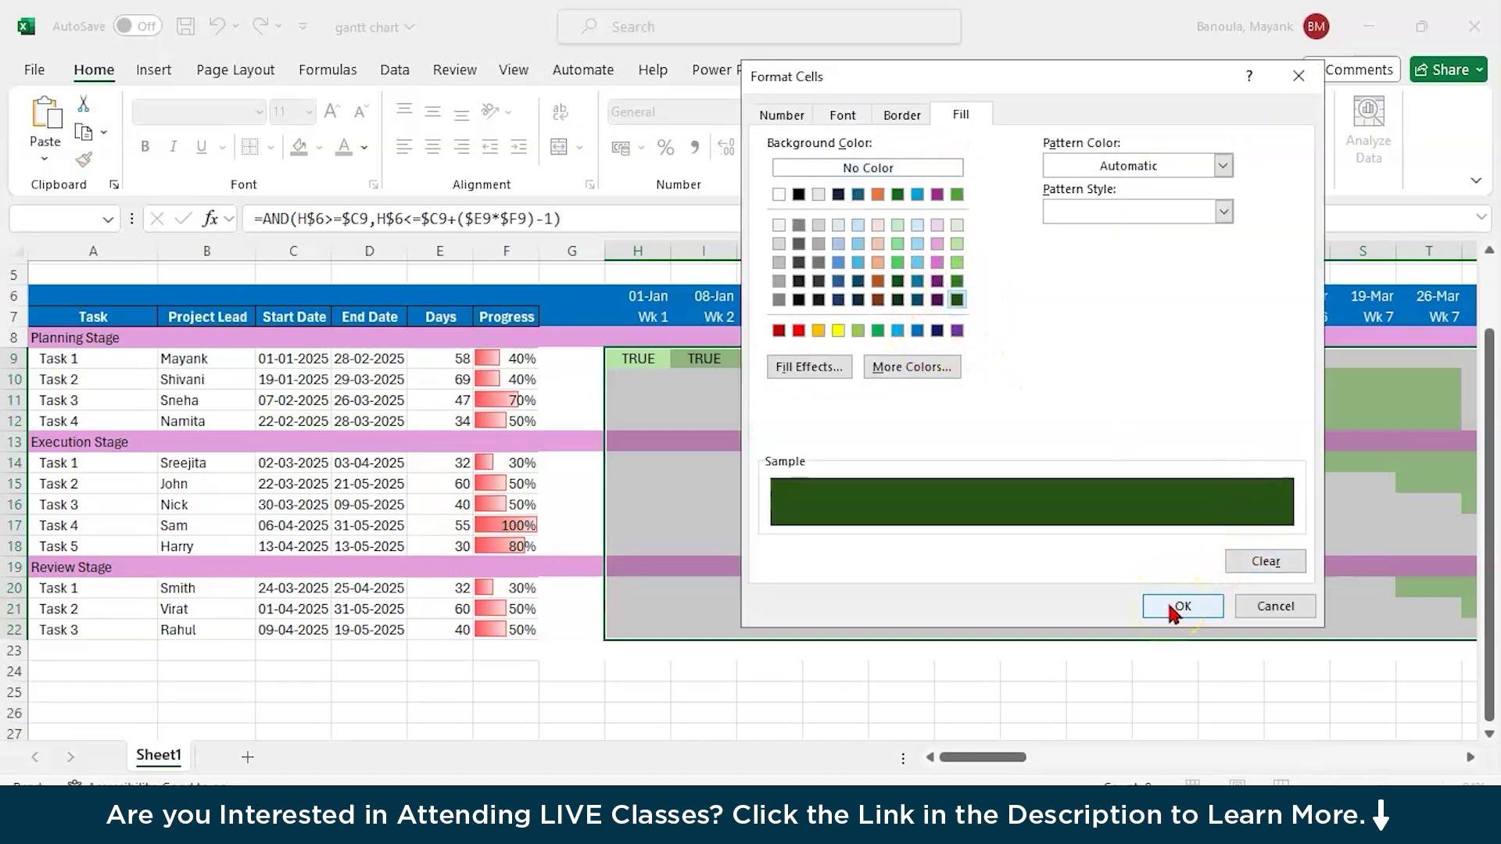
{"action": "left_click", "coordinate": [1173, 608]}
{"action": "left_click", "coordinate": [1168, 538]}
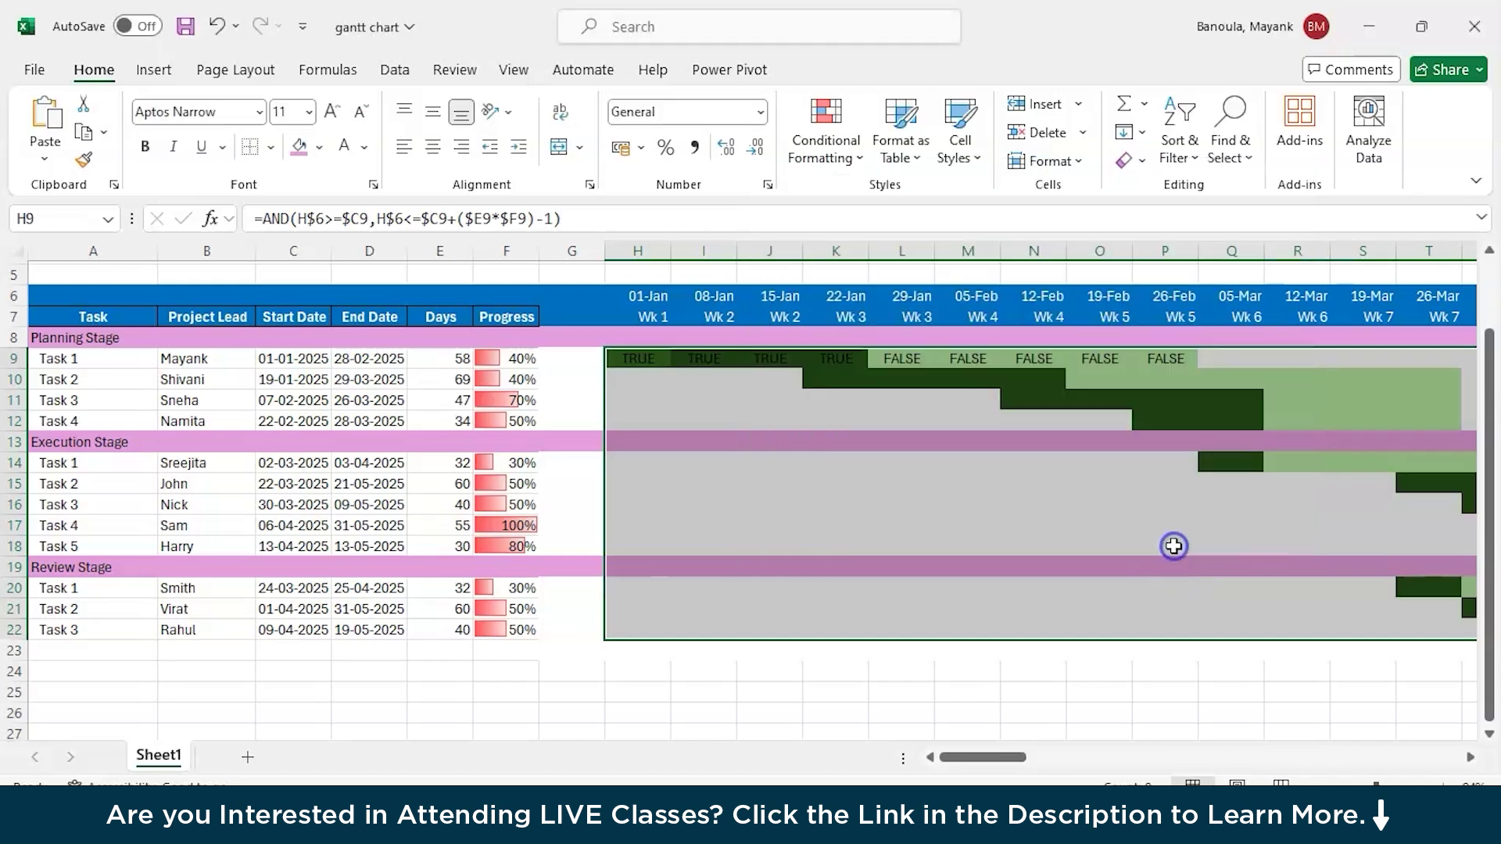
{"action": "left_click", "coordinate": [930, 626]}
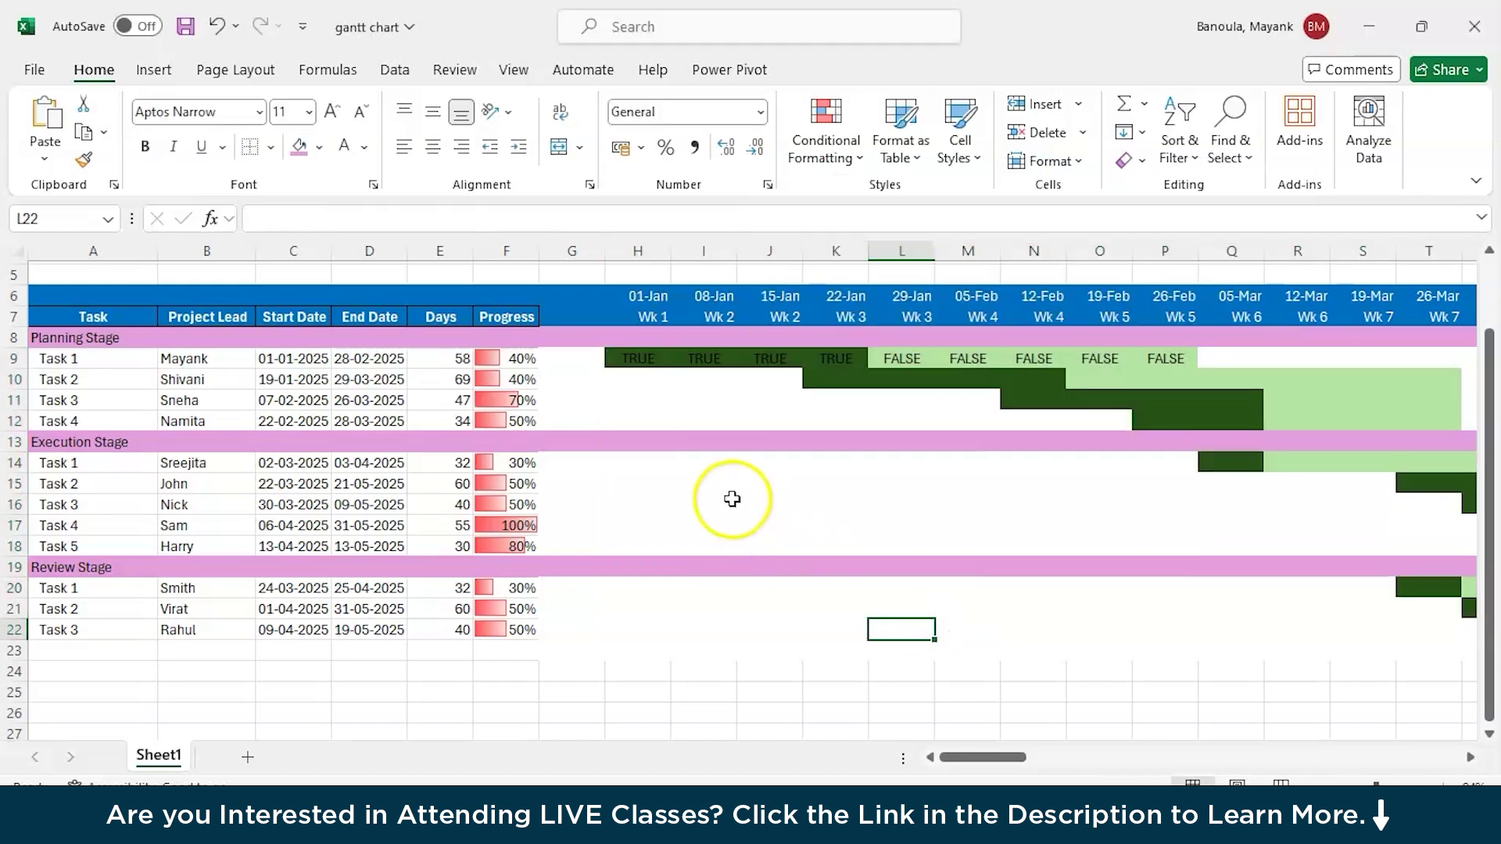
Step: Delete the TRUE/FALSE test values from Task 1's cells H9:P9
{"action": "left_click", "coordinate": [621, 358]}
{"action": "left_click_drag", "start_coordinate": [621, 358], "coordinate": [1179, 354]}
{"action": "key", "text": "Delete"}
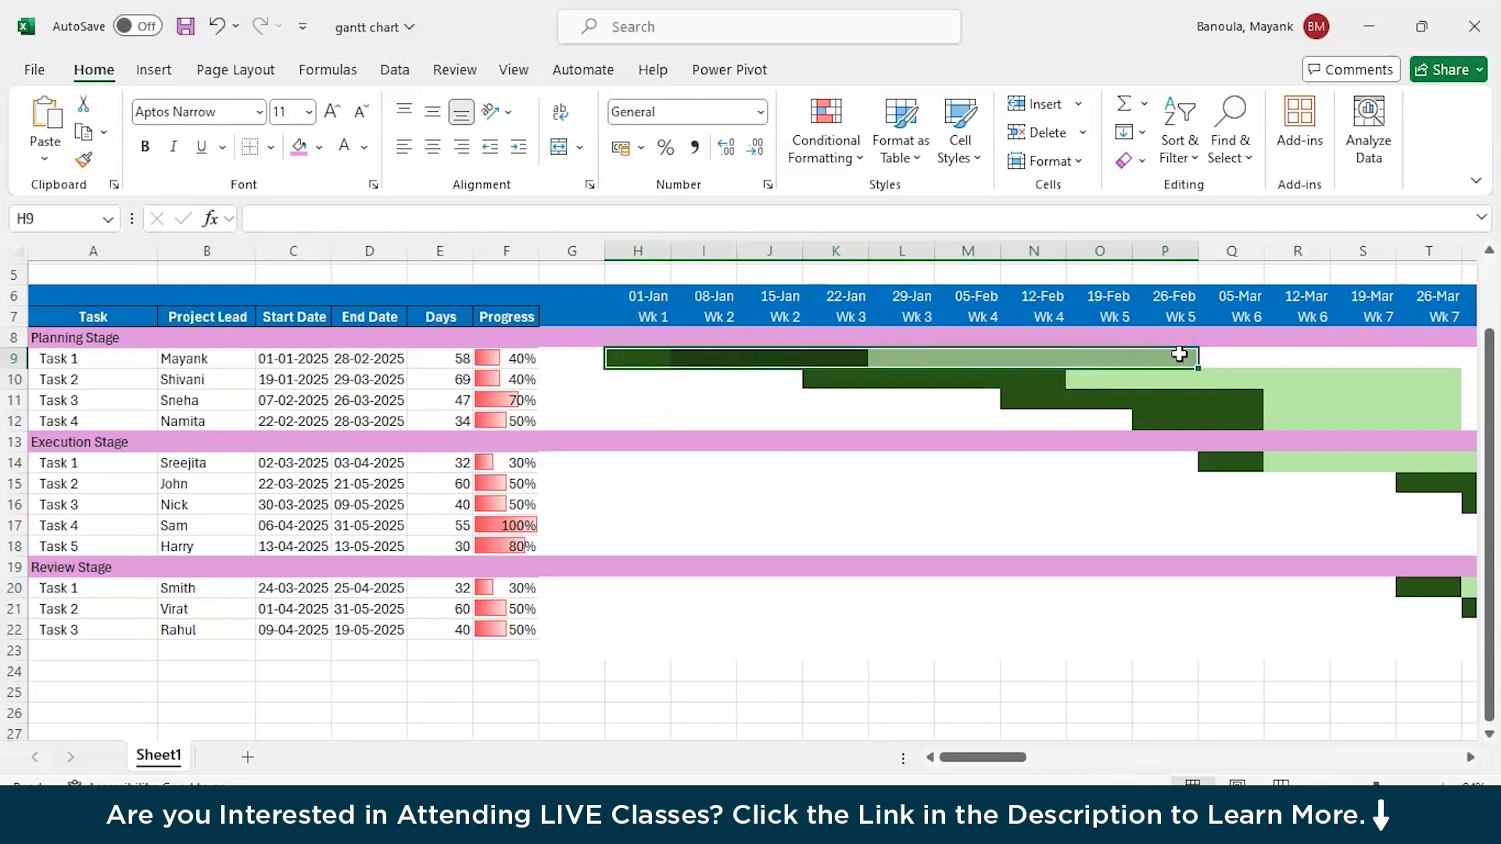
{"action": "left_click", "coordinate": [654, 525]}
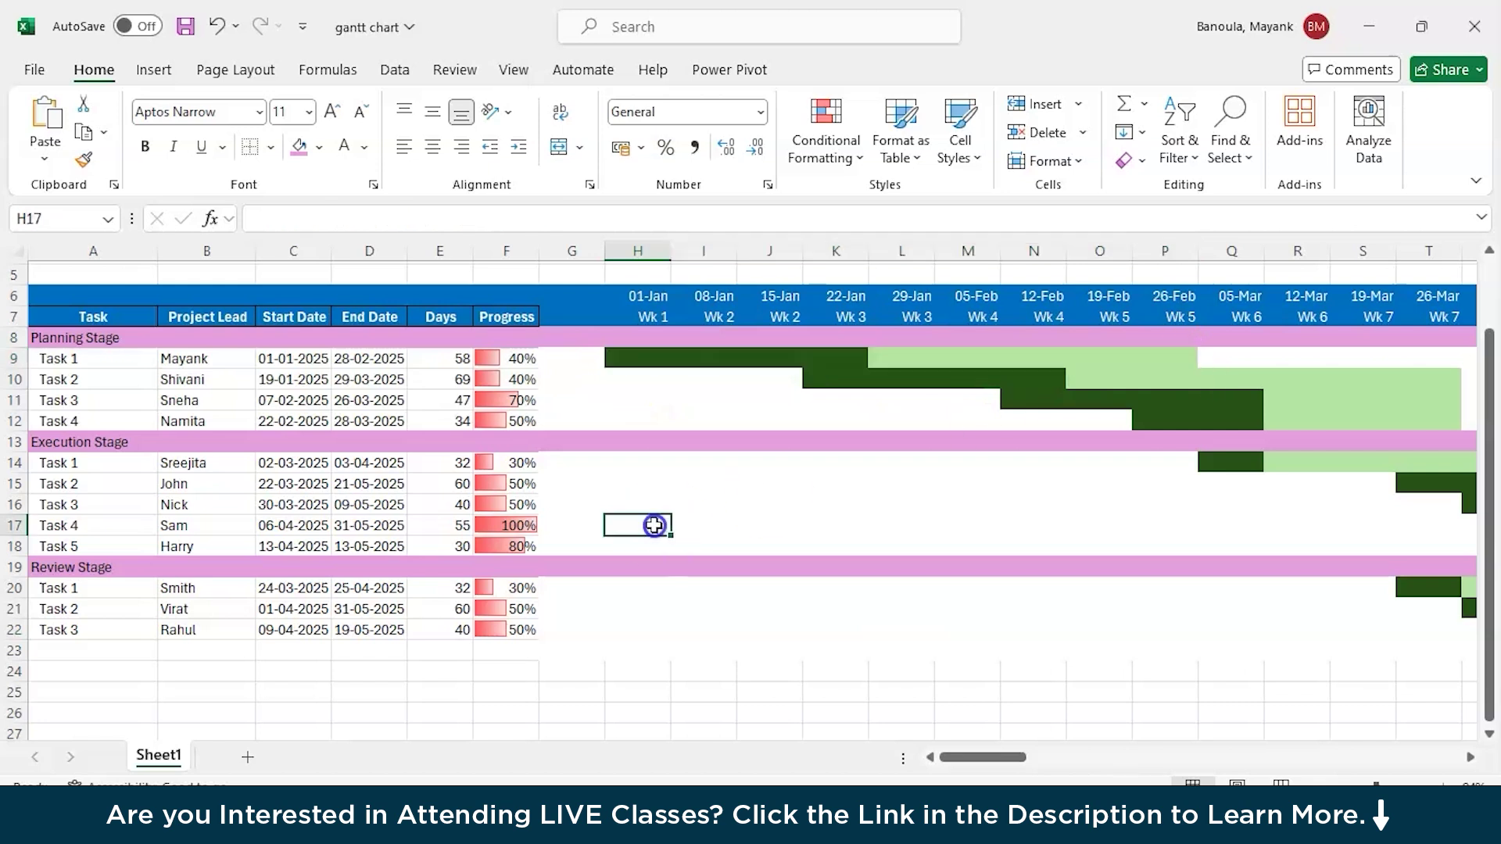
{"action": "left_click", "coordinate": [486, 358]}
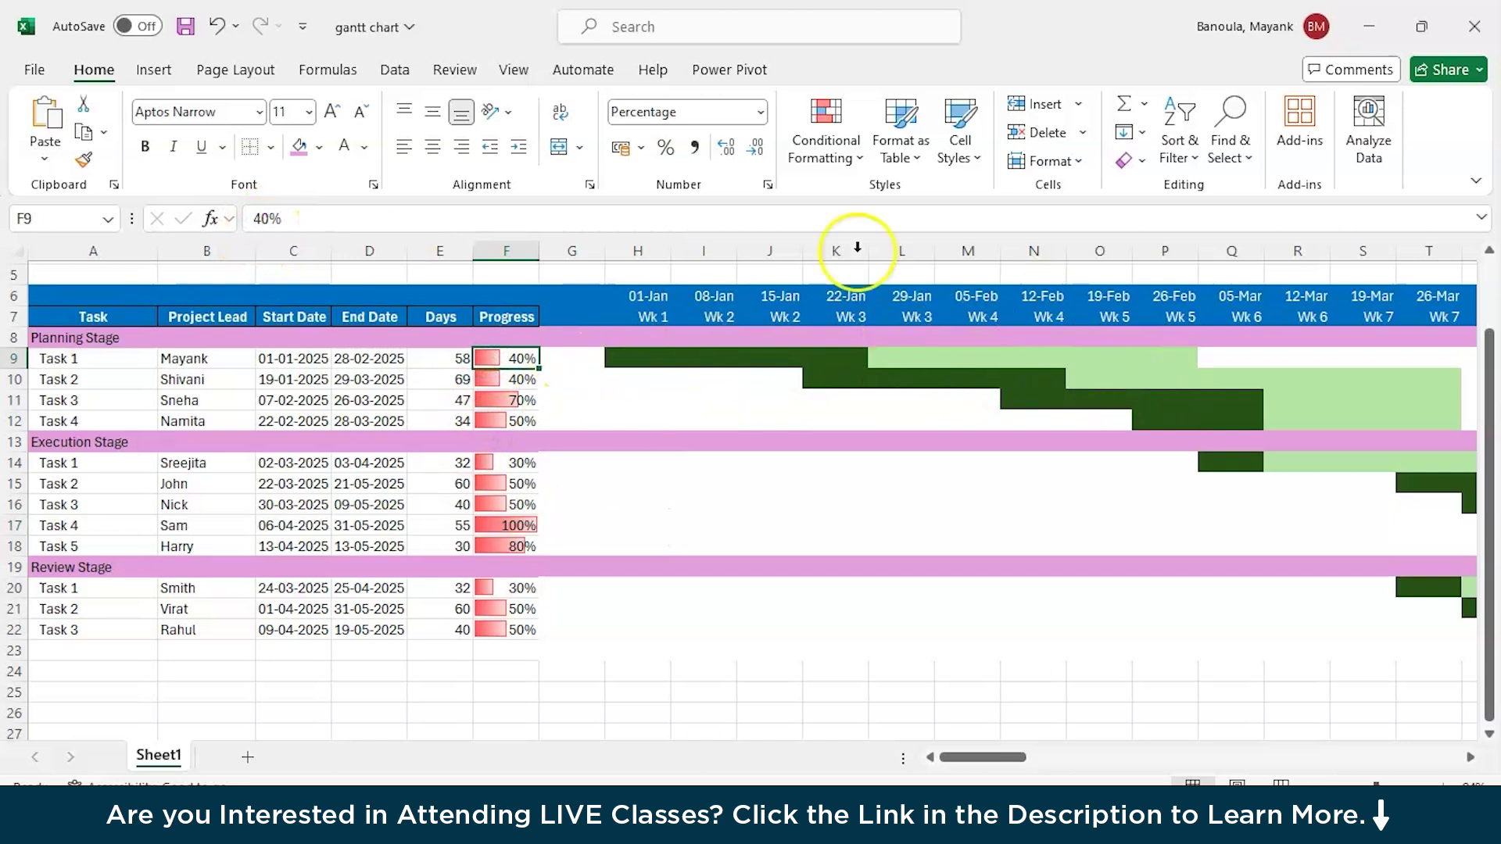
Step: Enter 25 as Task 1's progress in F9, making it 25%
{"action": "left_click", "coordinate": [262, 219]}
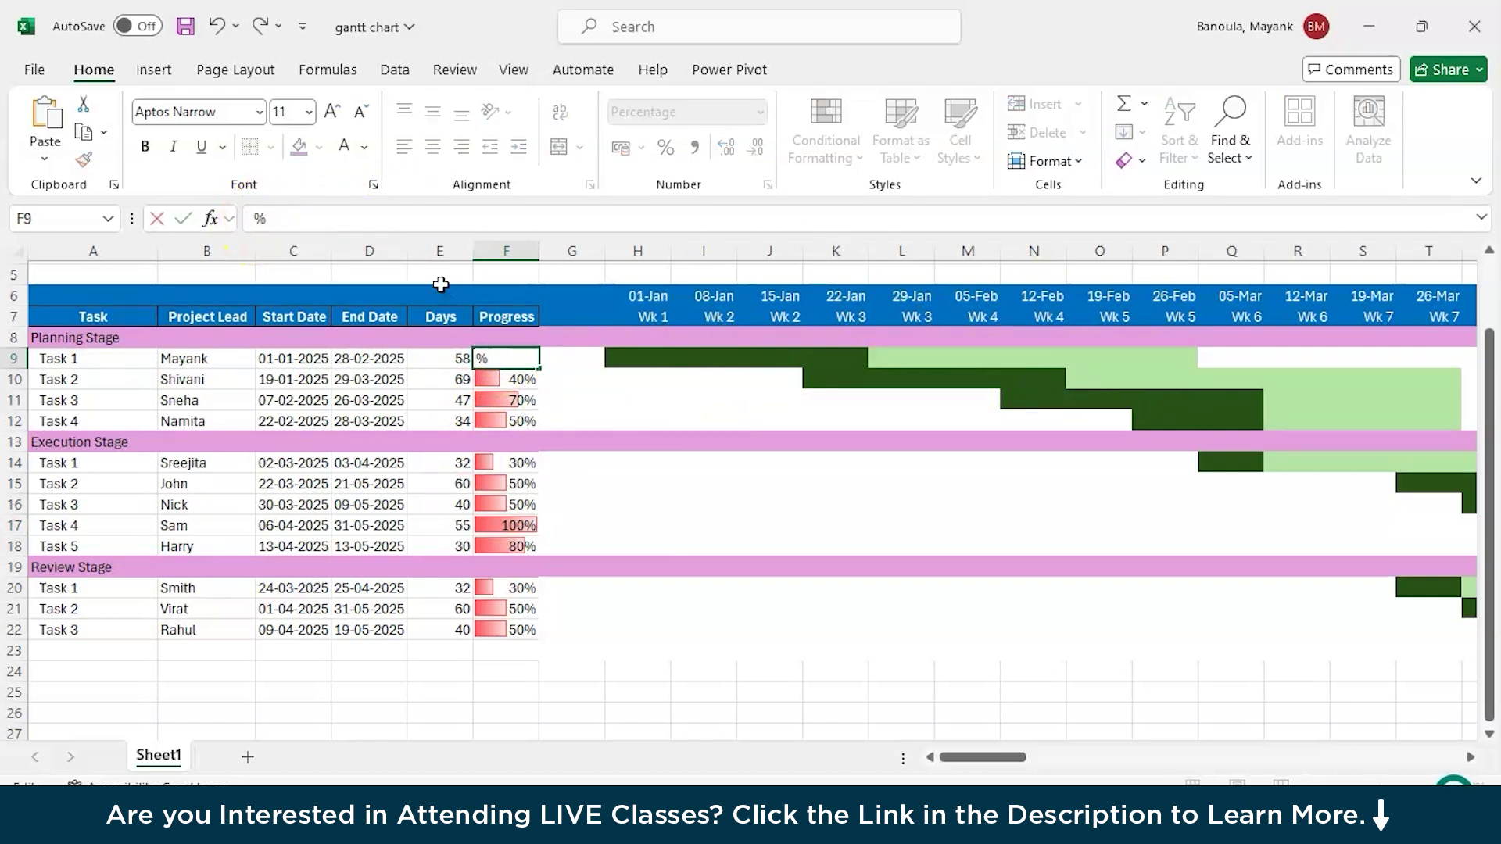
{"action": "type", "text": "25"}
{"action": "key", "text": "Return"}
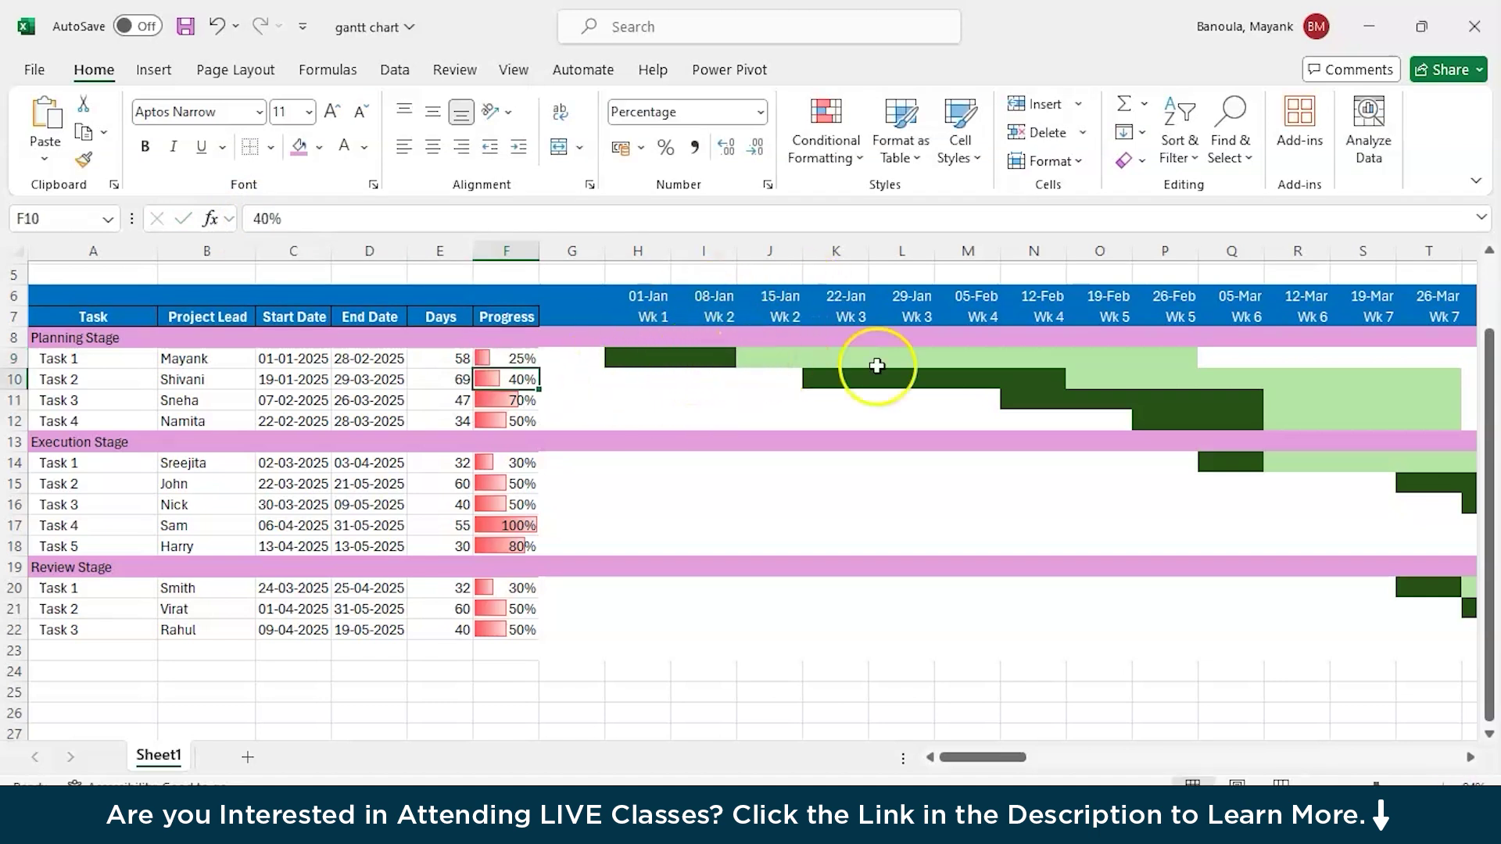
{"action": "left_click", "coordinate": [190, 730]}
Step: Type 'Dark green = Done' in B25 and 'Light Green - pending' in B26
{"action": "left_click", "coordinate": [194, 696]}
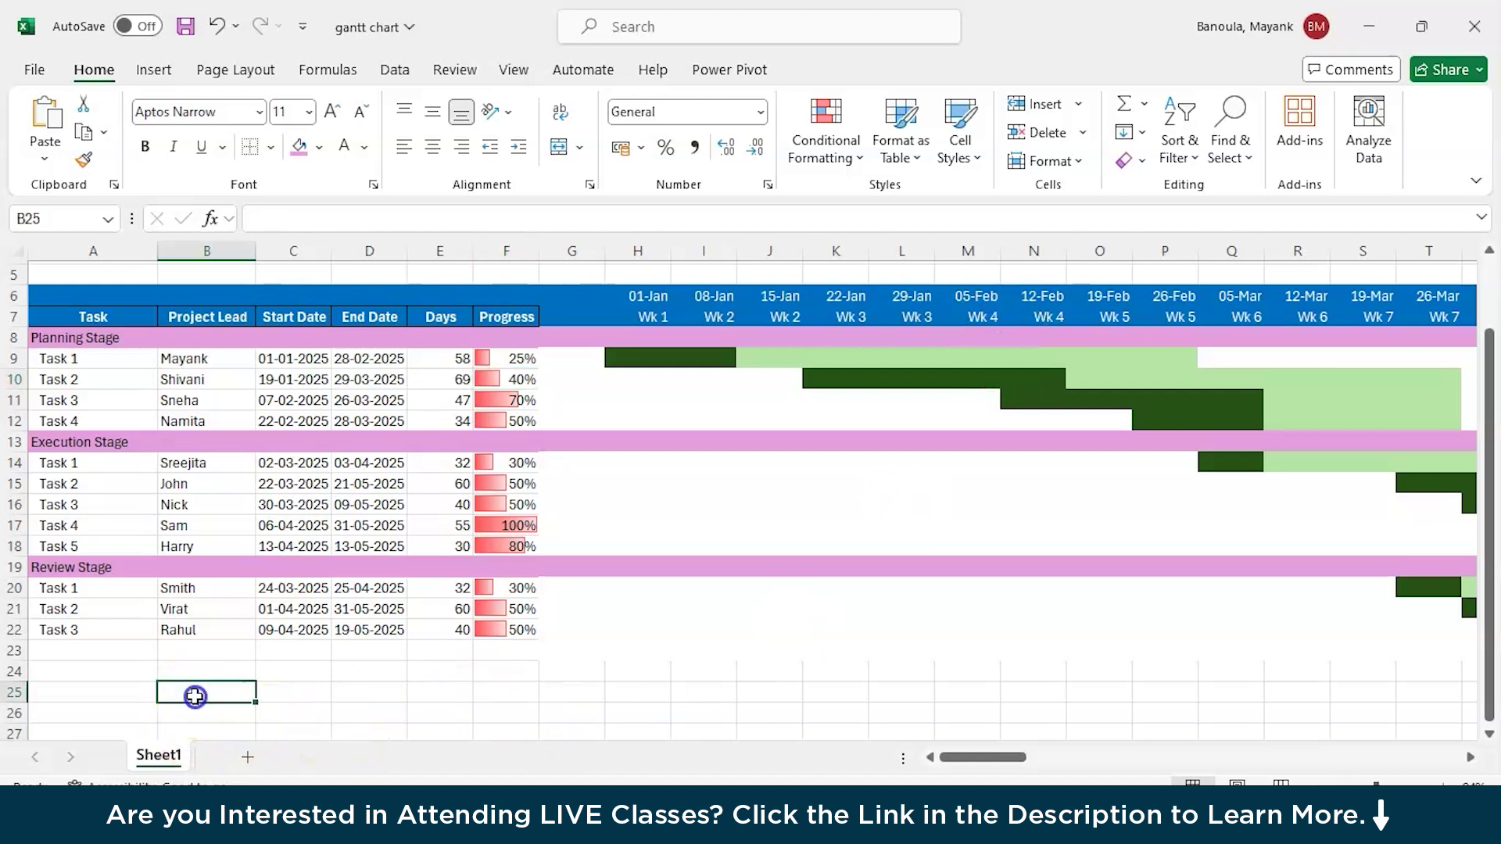
{"action": "type", "text": "Dark green = Done"}
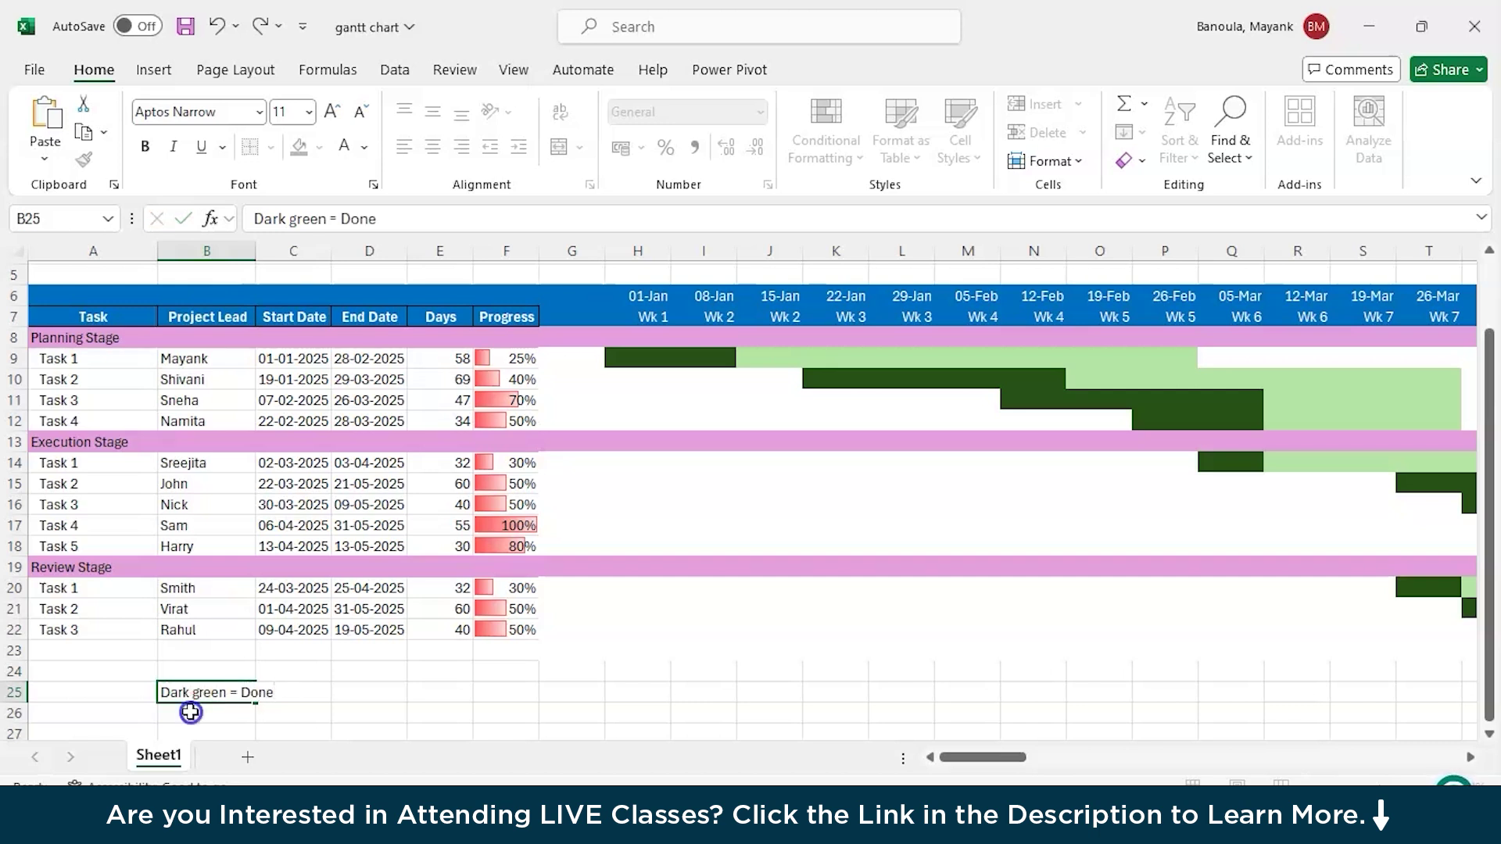
{"action": "left_click", "coordinate": [190, 712]}
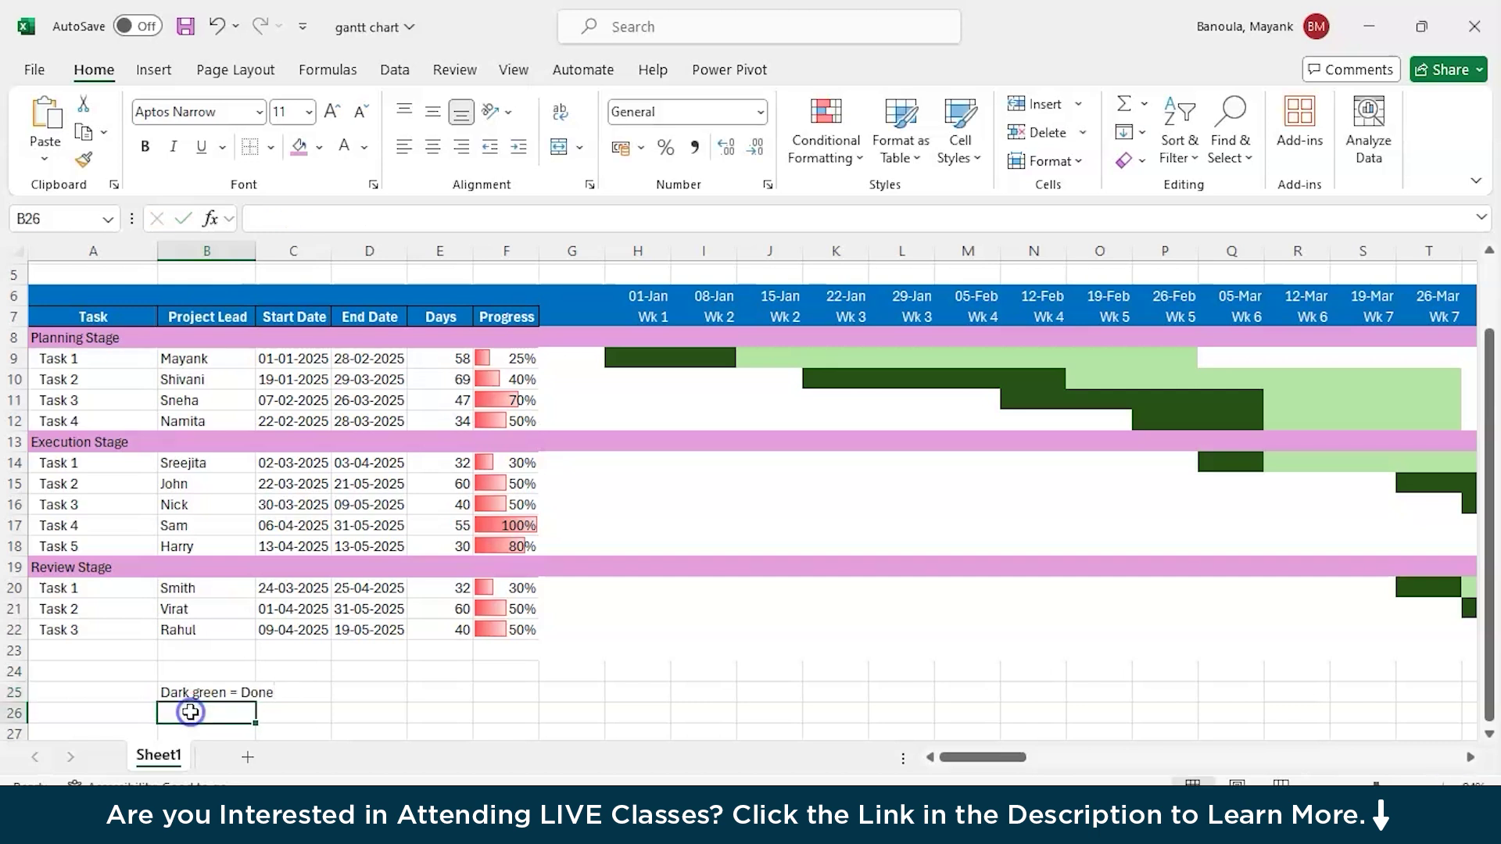
{"action": "type", "text": "Light Green -  pending"}
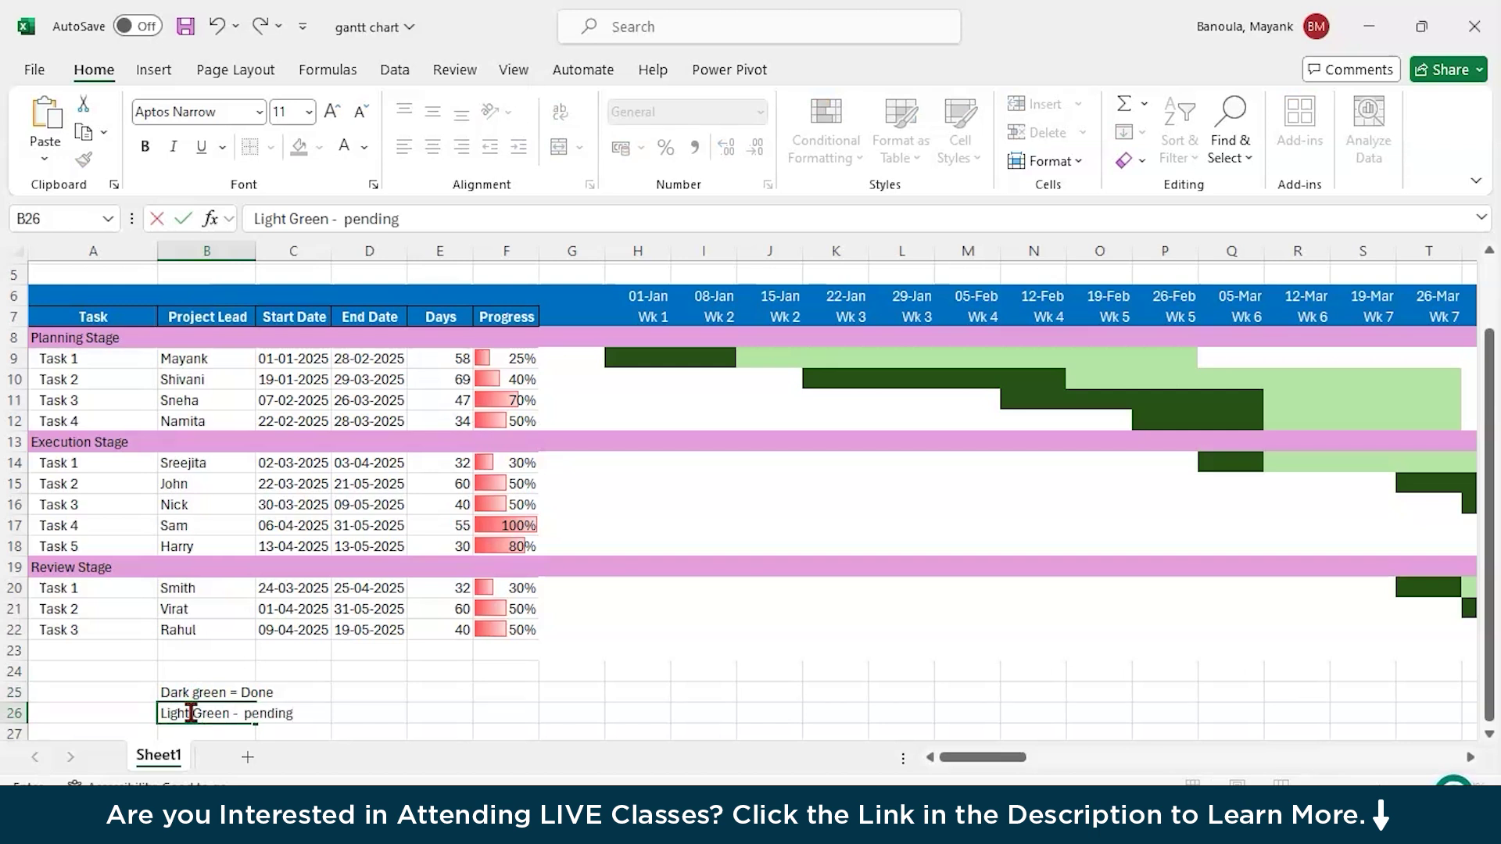
{"action": "left_click", "coordinate": [308, 731]}
{"action": "left_click", "coordinate": [233, 695]}
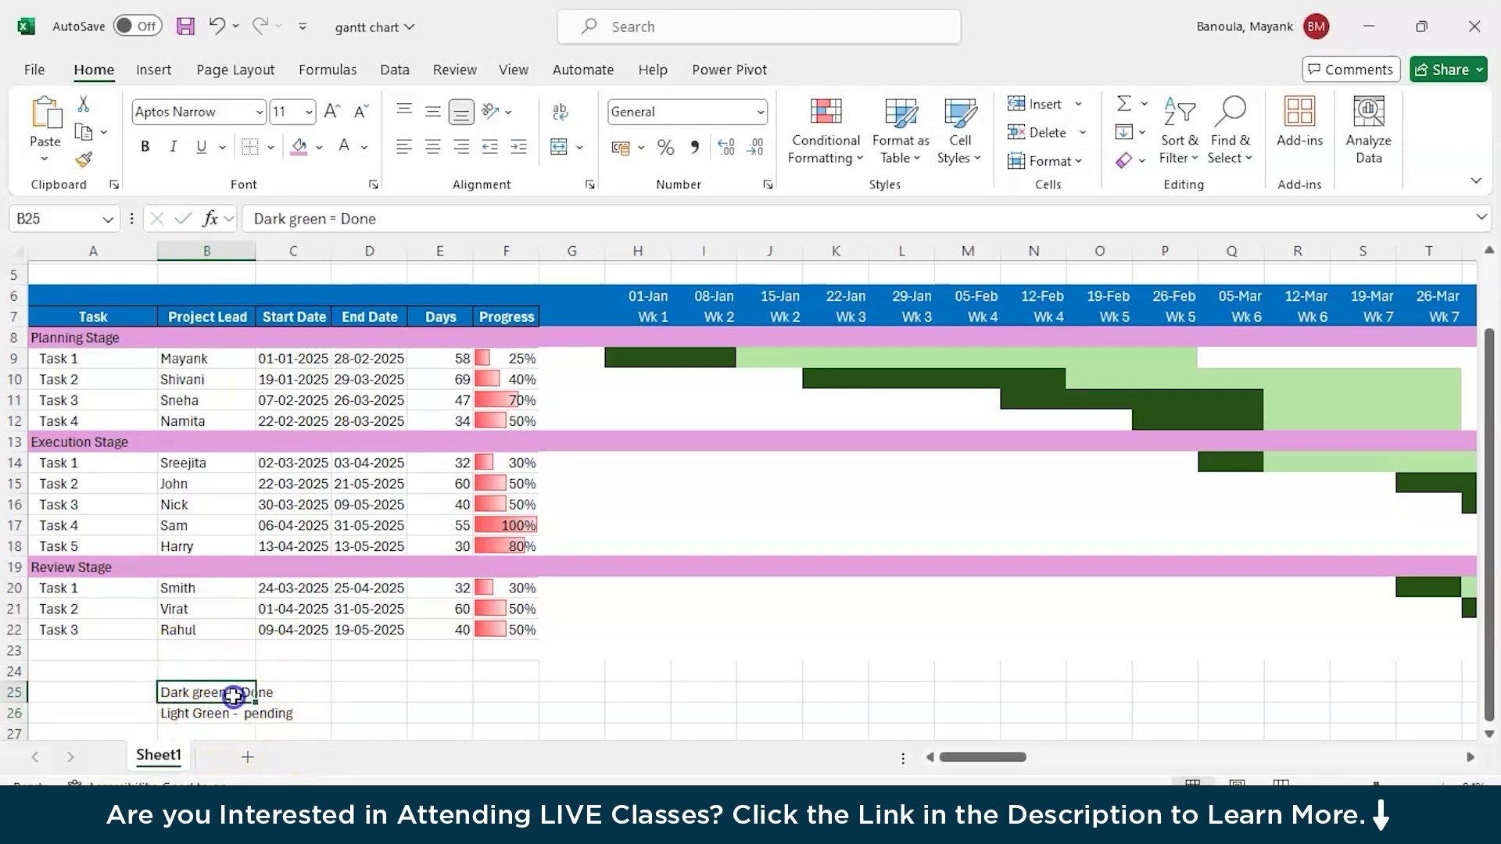
{"action": "left_click", "coordinate": [627, 356]}
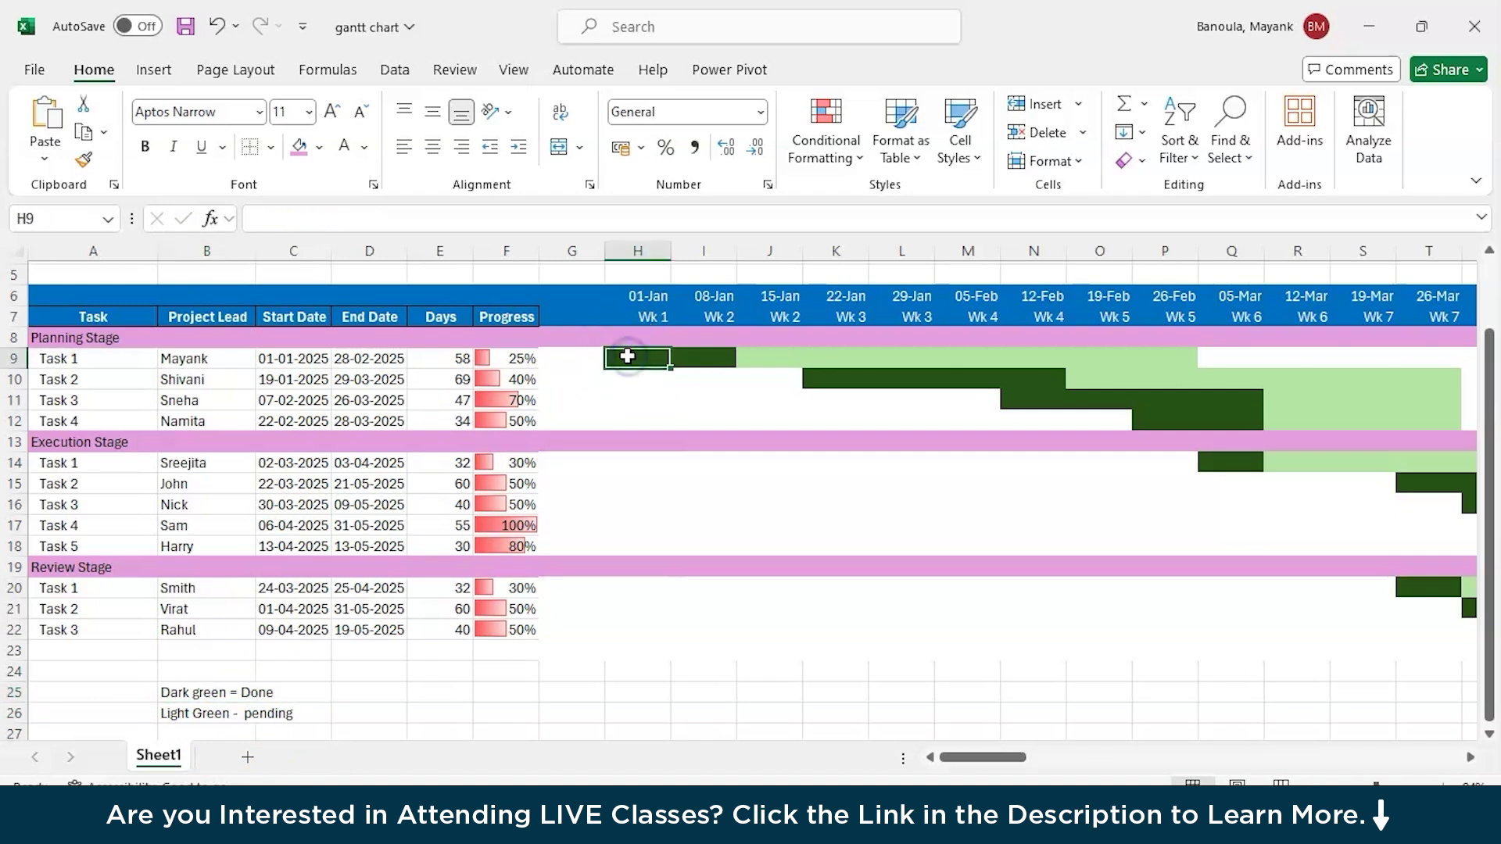
{"action": "left_click", "coordinate": [192, 692]}
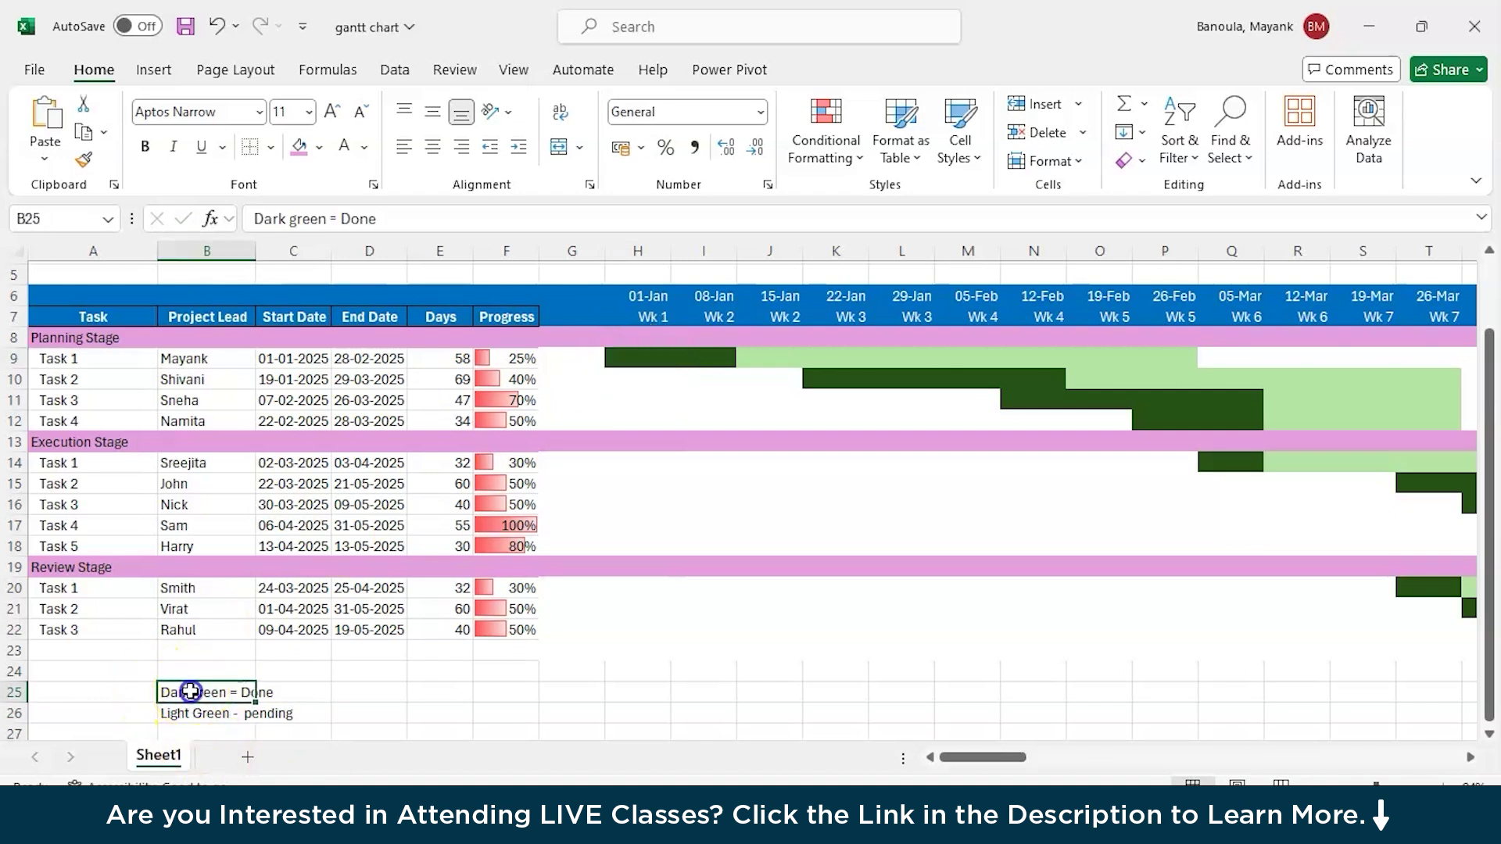
{"action": "left_click", "coordinate": [348, 733]}
Step: Change Task 4's progress in F12 to 100%
{"action": "scroll", "coordinate": [233, 704], "scroll_direction": "up", "scroll_amount": 2}
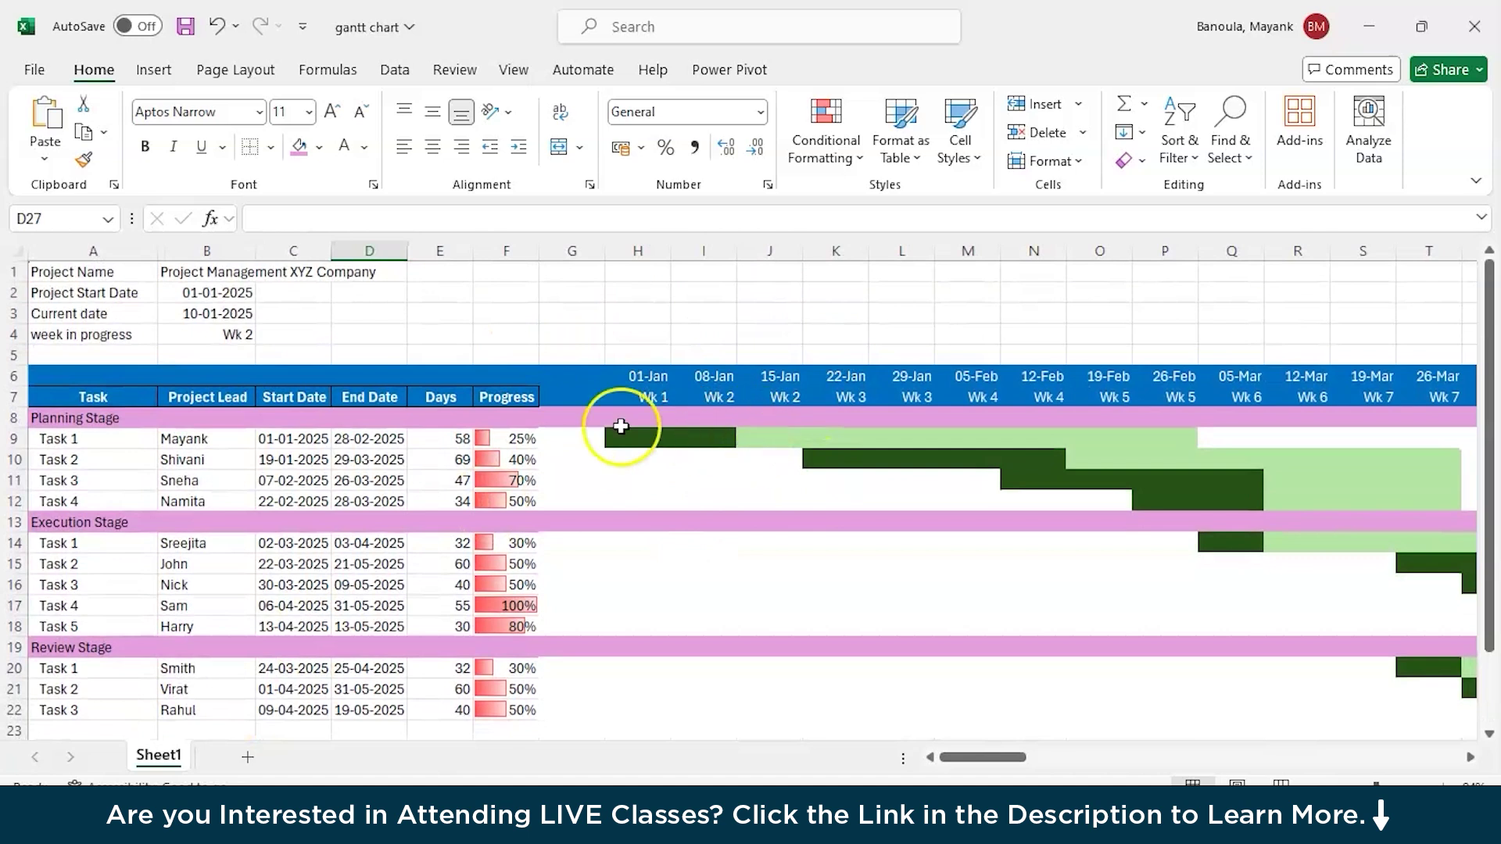
{"action": "left_click", "coordinate": [495, 506]}
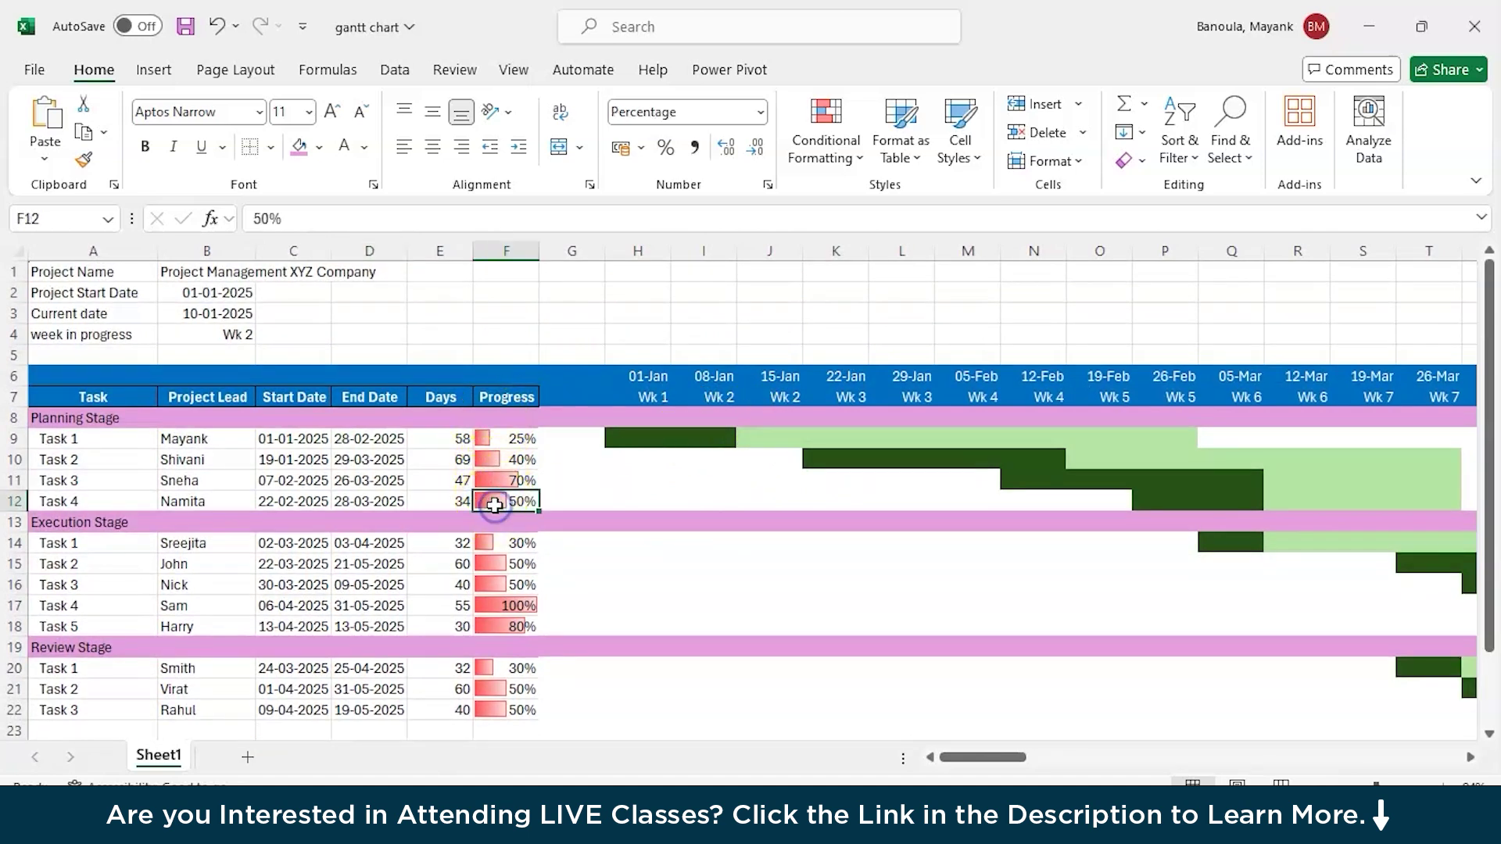
{"action": "left_click", "coordinate": [261, 223]}
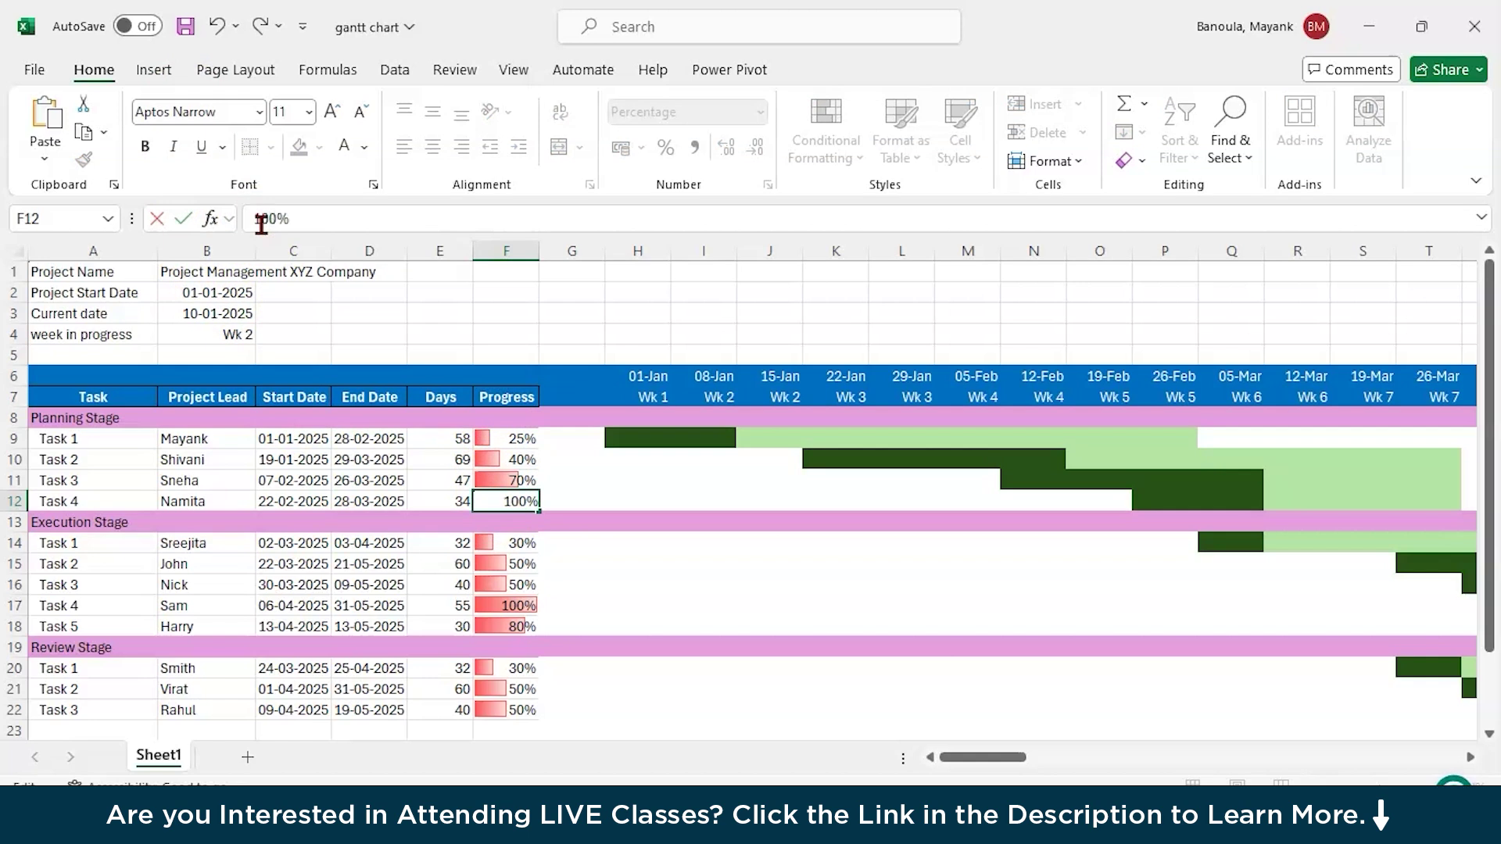
{"action": "key", "text": "Return"}
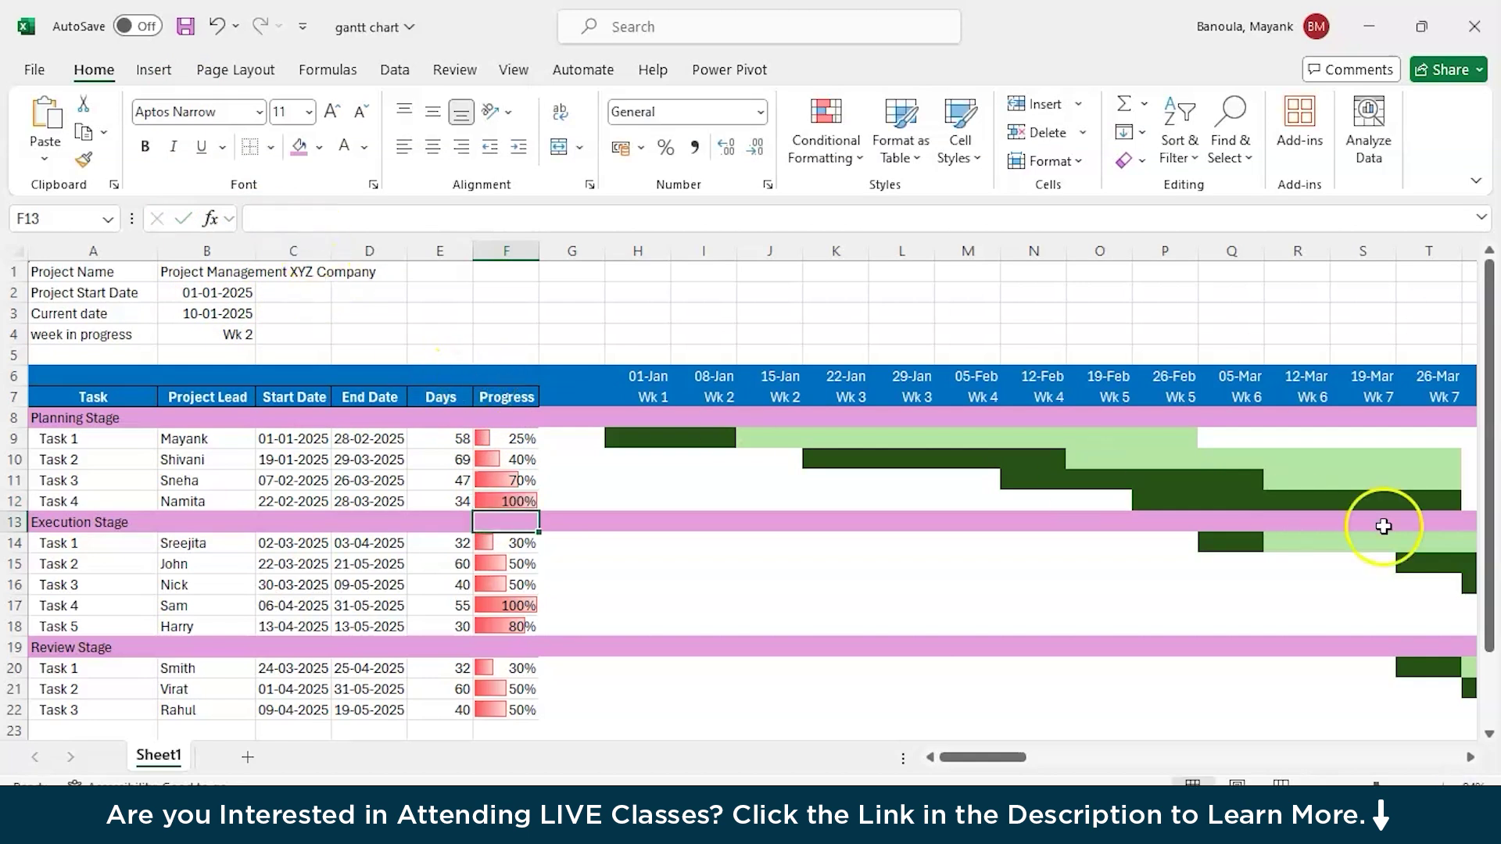
{"action": "scroll", "coordinate": [1383, 526], "scroll_direction": "right", "scroll_amount": 2}
{"action": "scroll", "coordinate": [1210, 510], "scroll_direction": "down", "scroll_amount": 2}
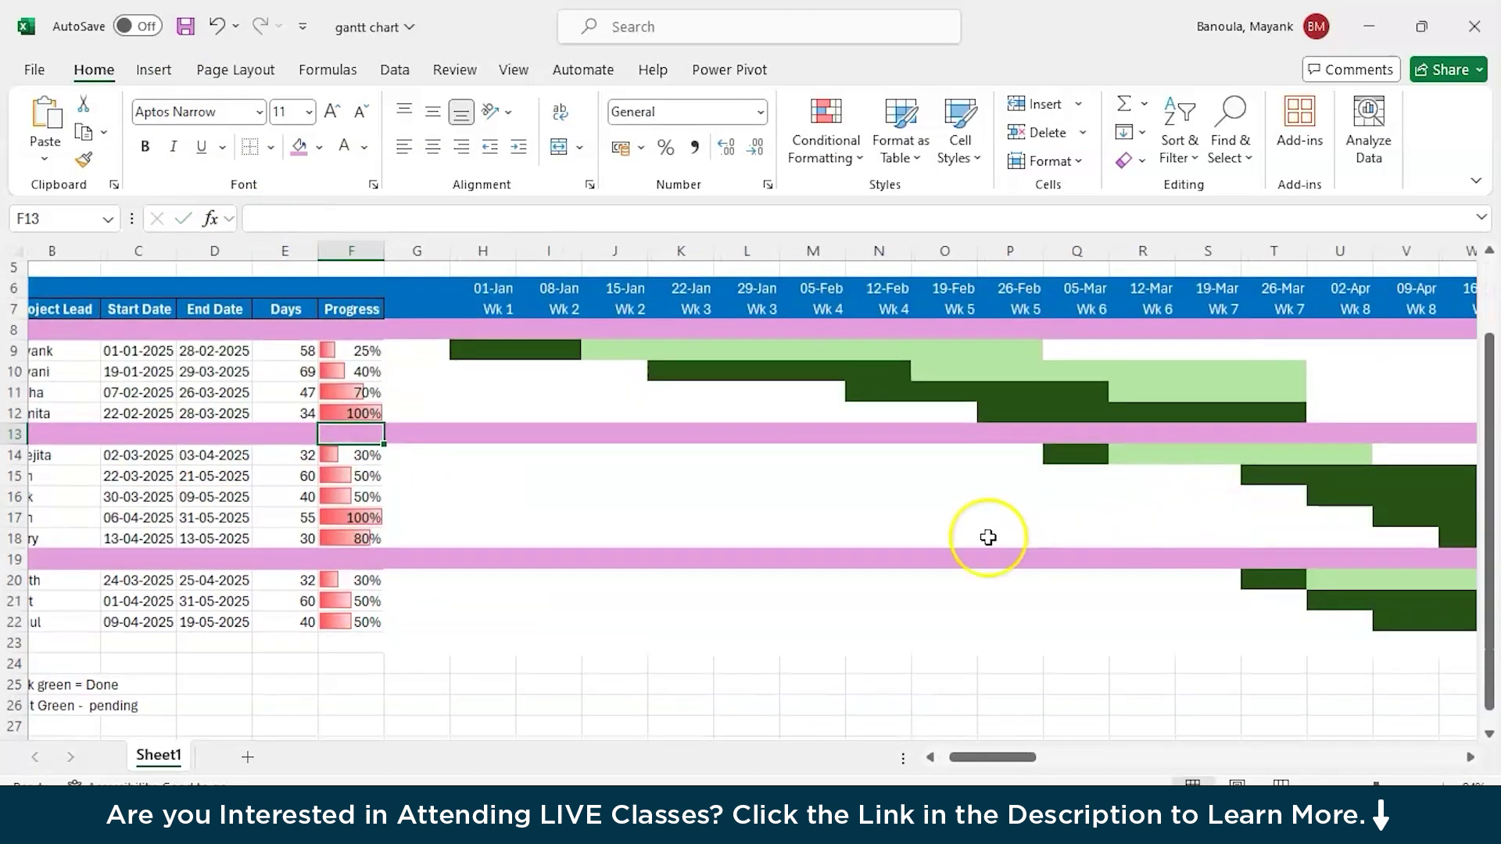
{"action": "scroll", "coordinate": [525, 466], "scroll_direction": "right", "scroll_amount": 2}
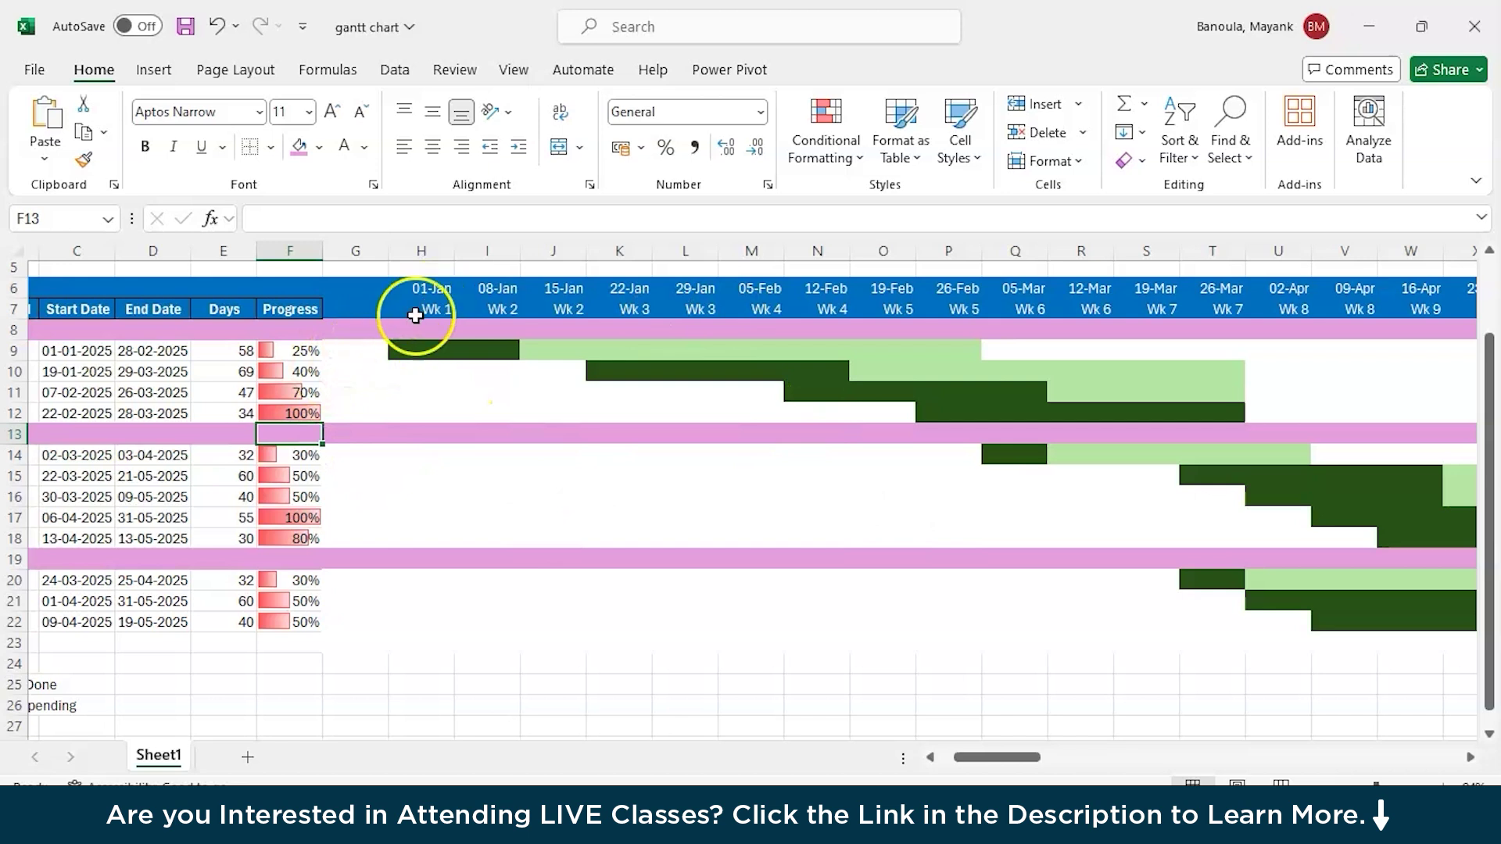
{"action": "left_click", "coordinate": [392, 349]}
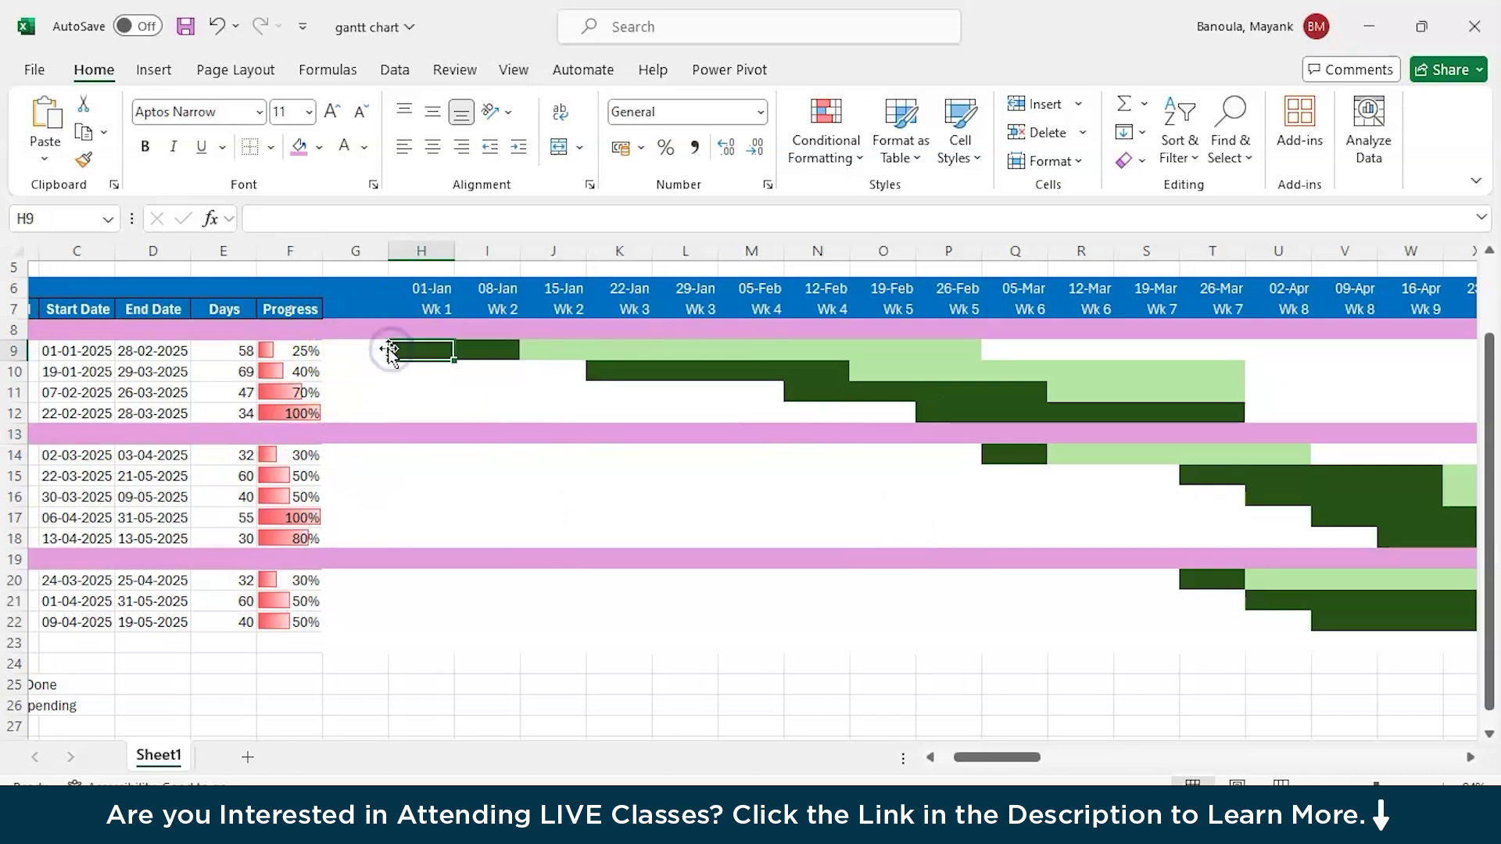
Step: Apply All Borders to the Gantt timeline grid from H9 to row 22
{"action": "left_click_drag", "start_coordinate": [392, 350], "coordinate": [749, 629]}
{"action": "scroll", "coordinate": [749, 629], "scroll_direction": "left", "scroll_amount": 6}
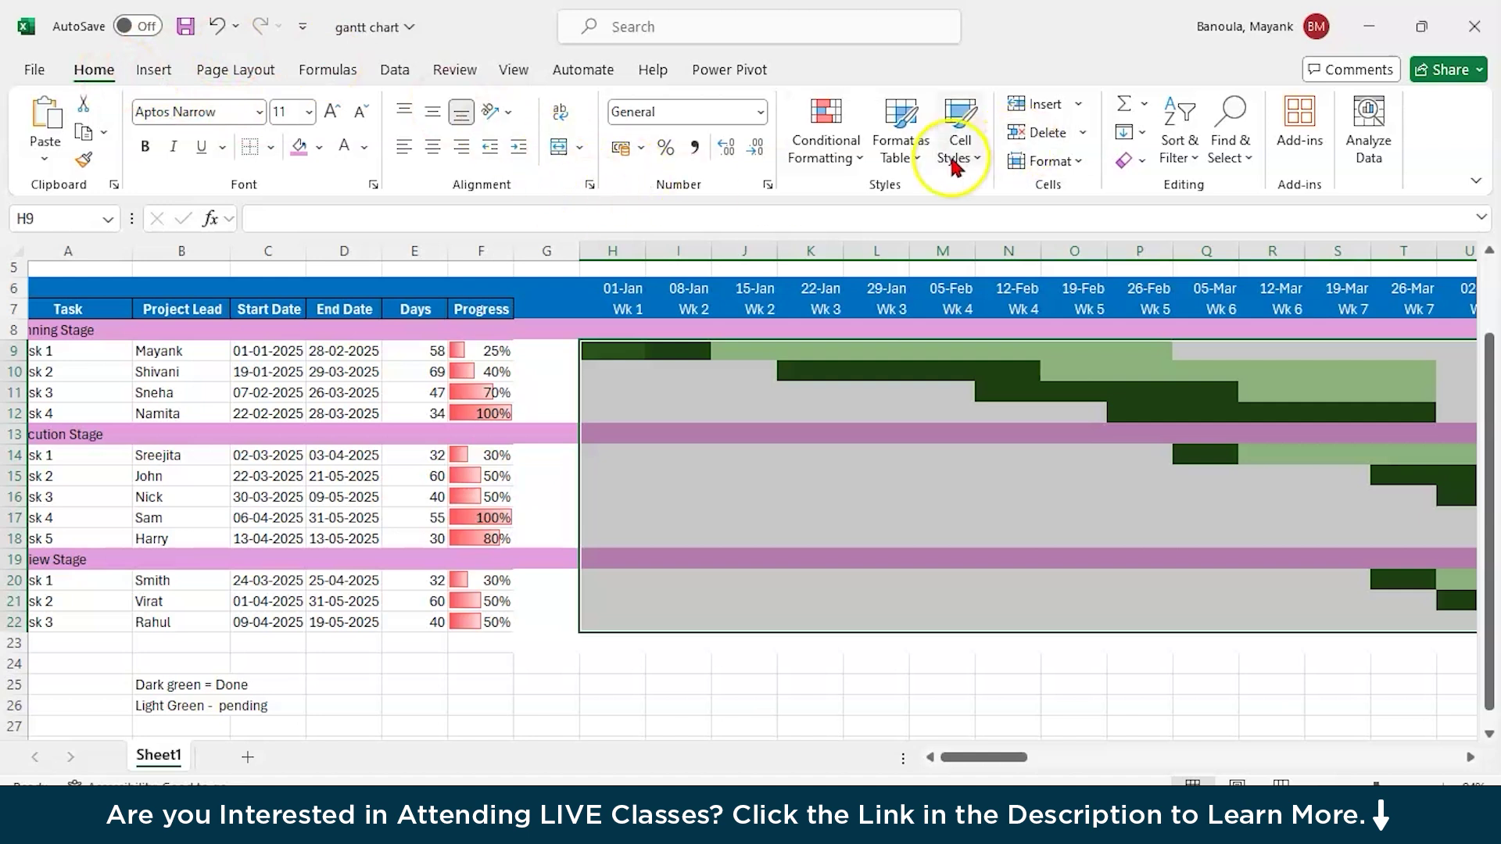
{"action": "left_click", "coordinate": [141, 71]}
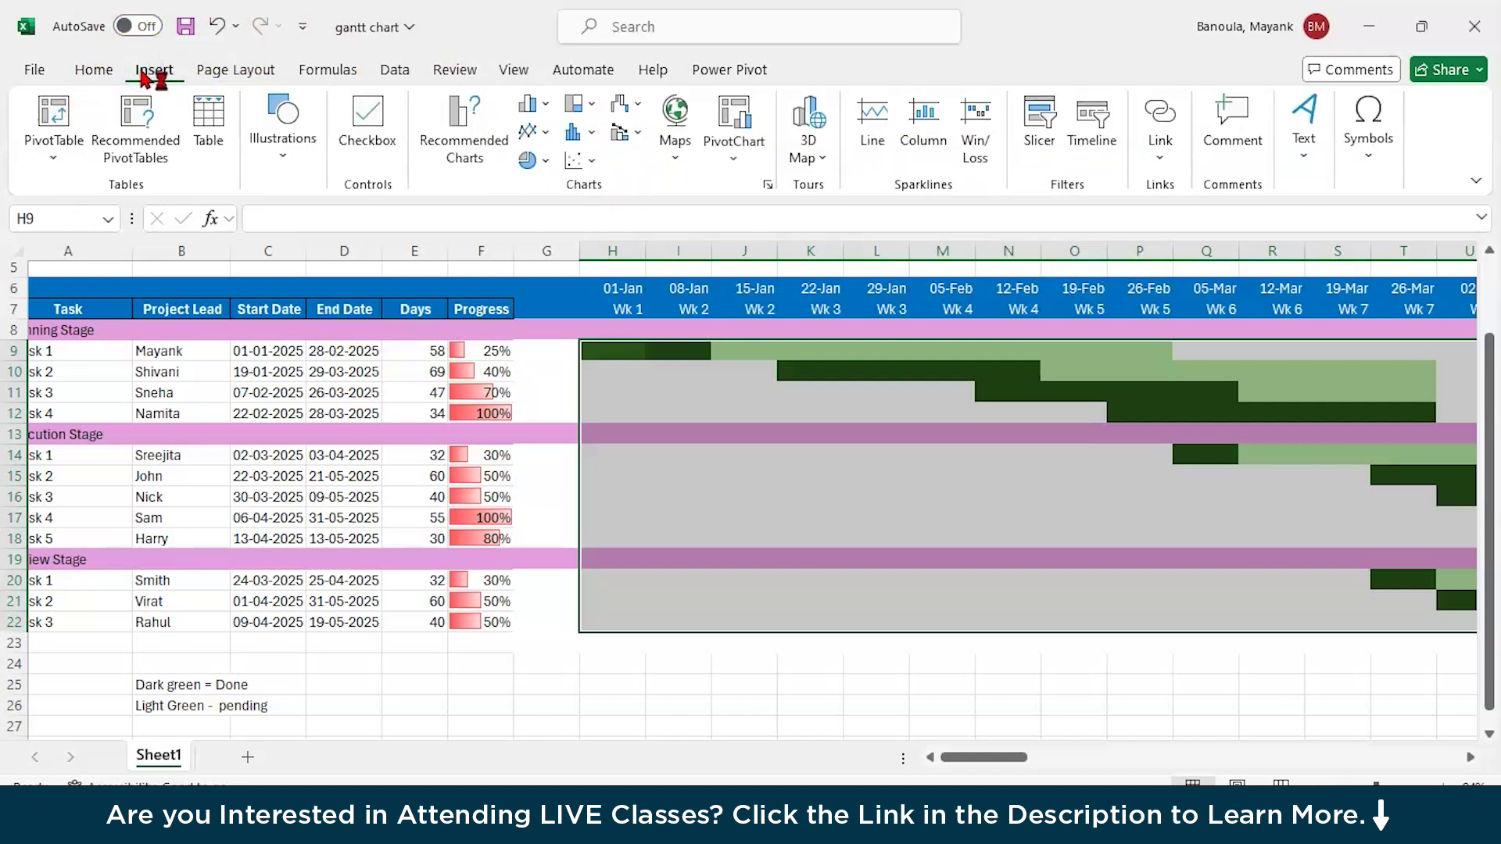
{"action": "left_click", "coordinate": [95, 69]}
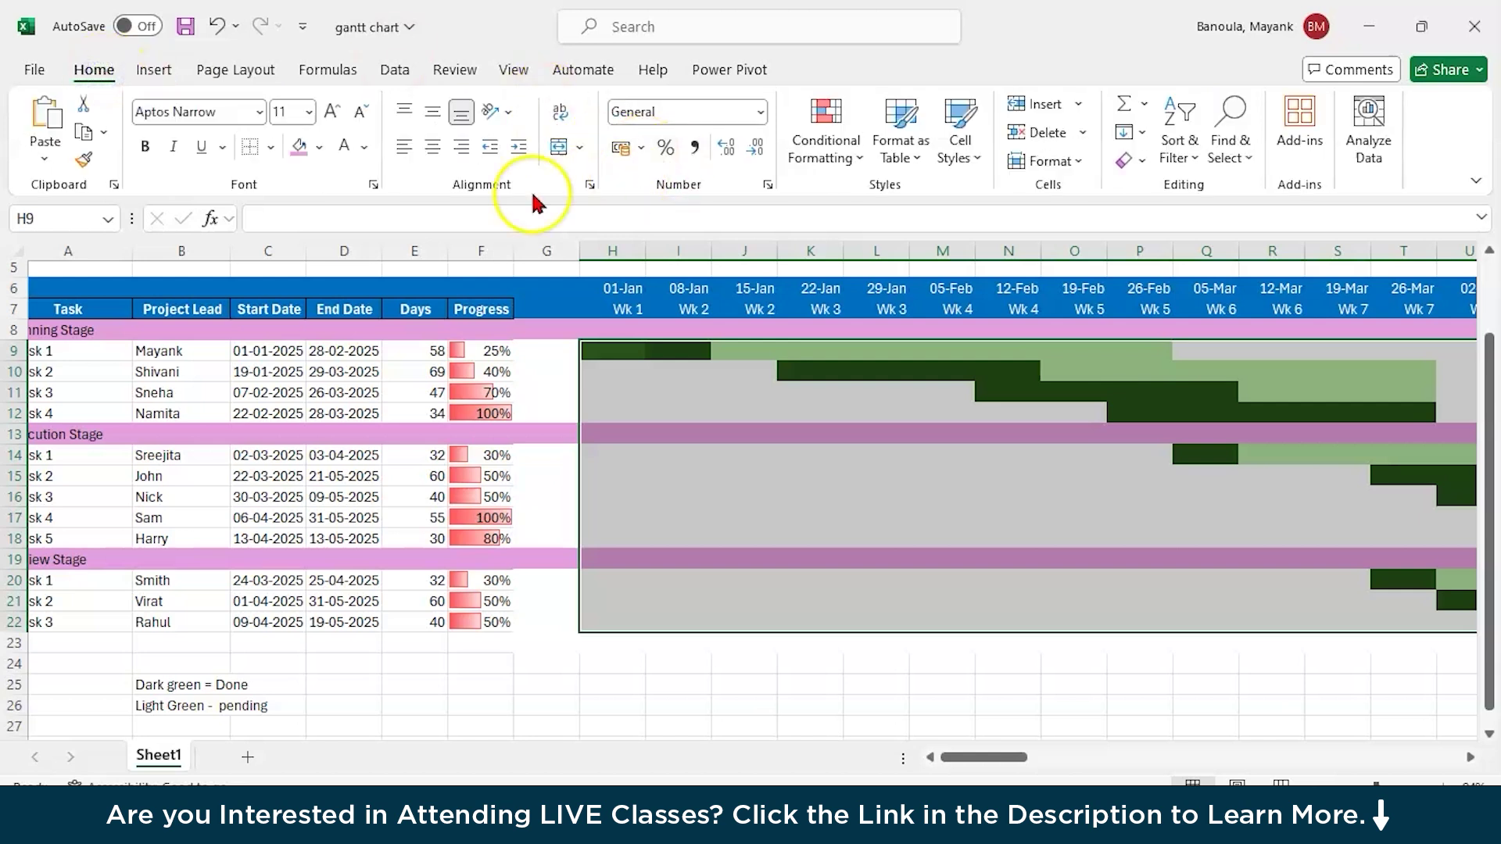
{"action": "left_click", "coordinate": [273, 147]}
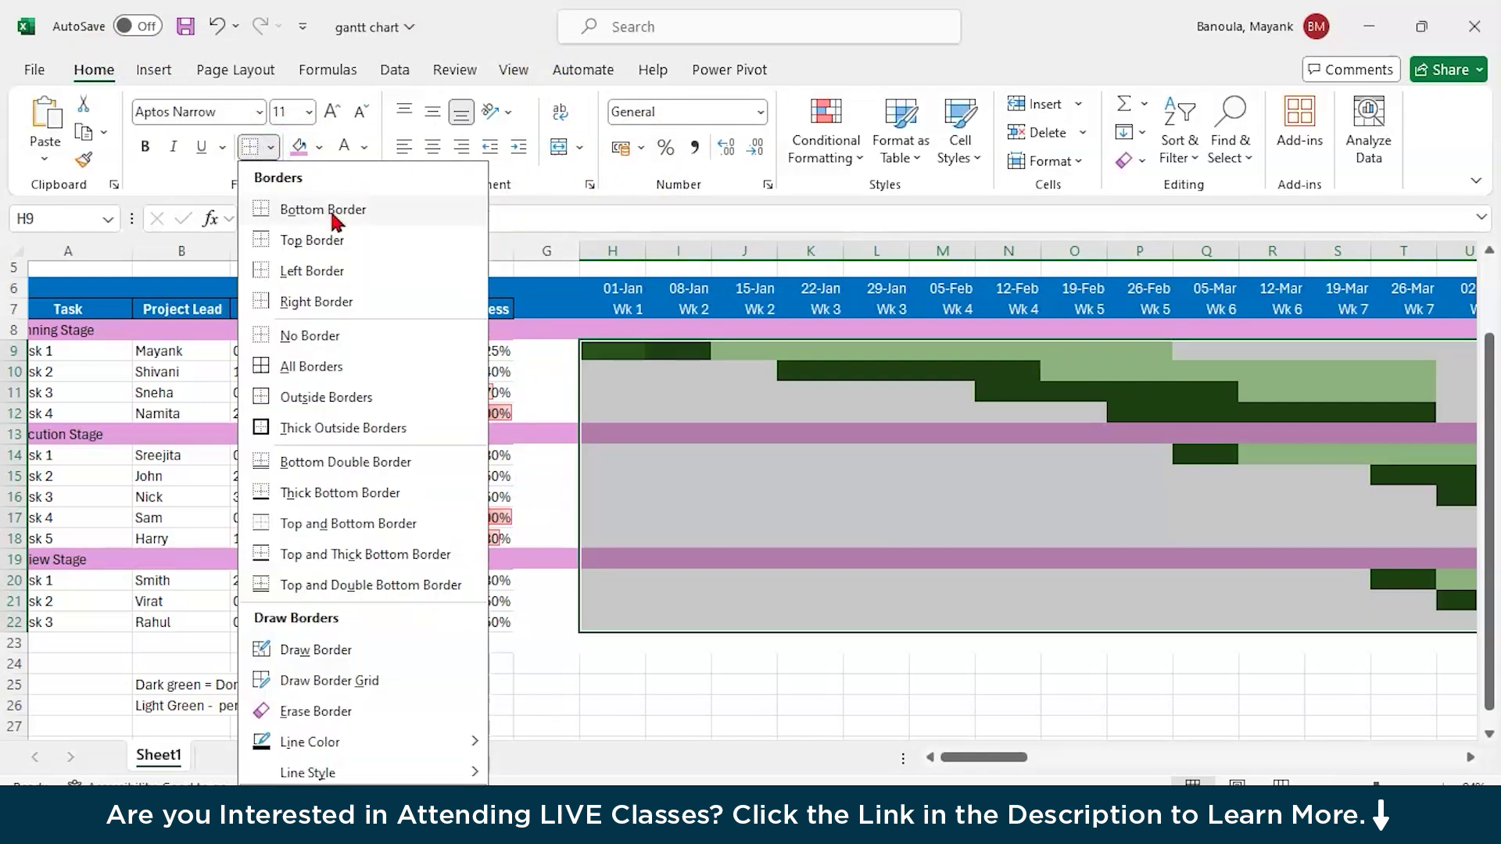
{"action": "left_click", "coordinate": [301, 367]}
{"action": "left_click", "coordinate": [904, 670]}
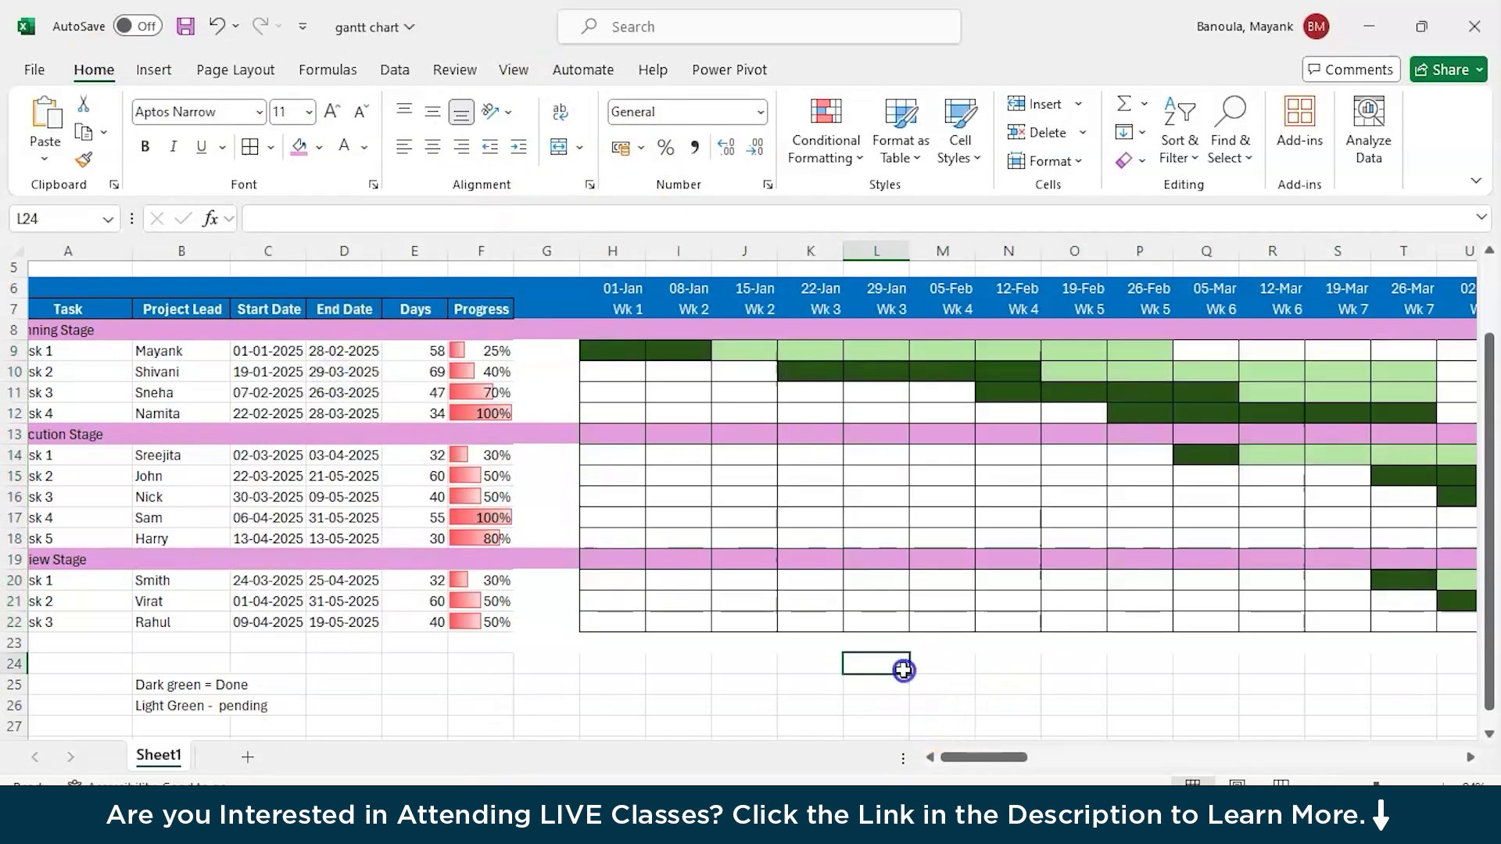
{"action": "scroll", "coordinate": [1082, 550], "scroll_direction": "right", "scroll_amount": 4}
{"action": "scroll", "coordinate": [1082, 550], "scroll_direction": "left", "scroll_amount": 2}
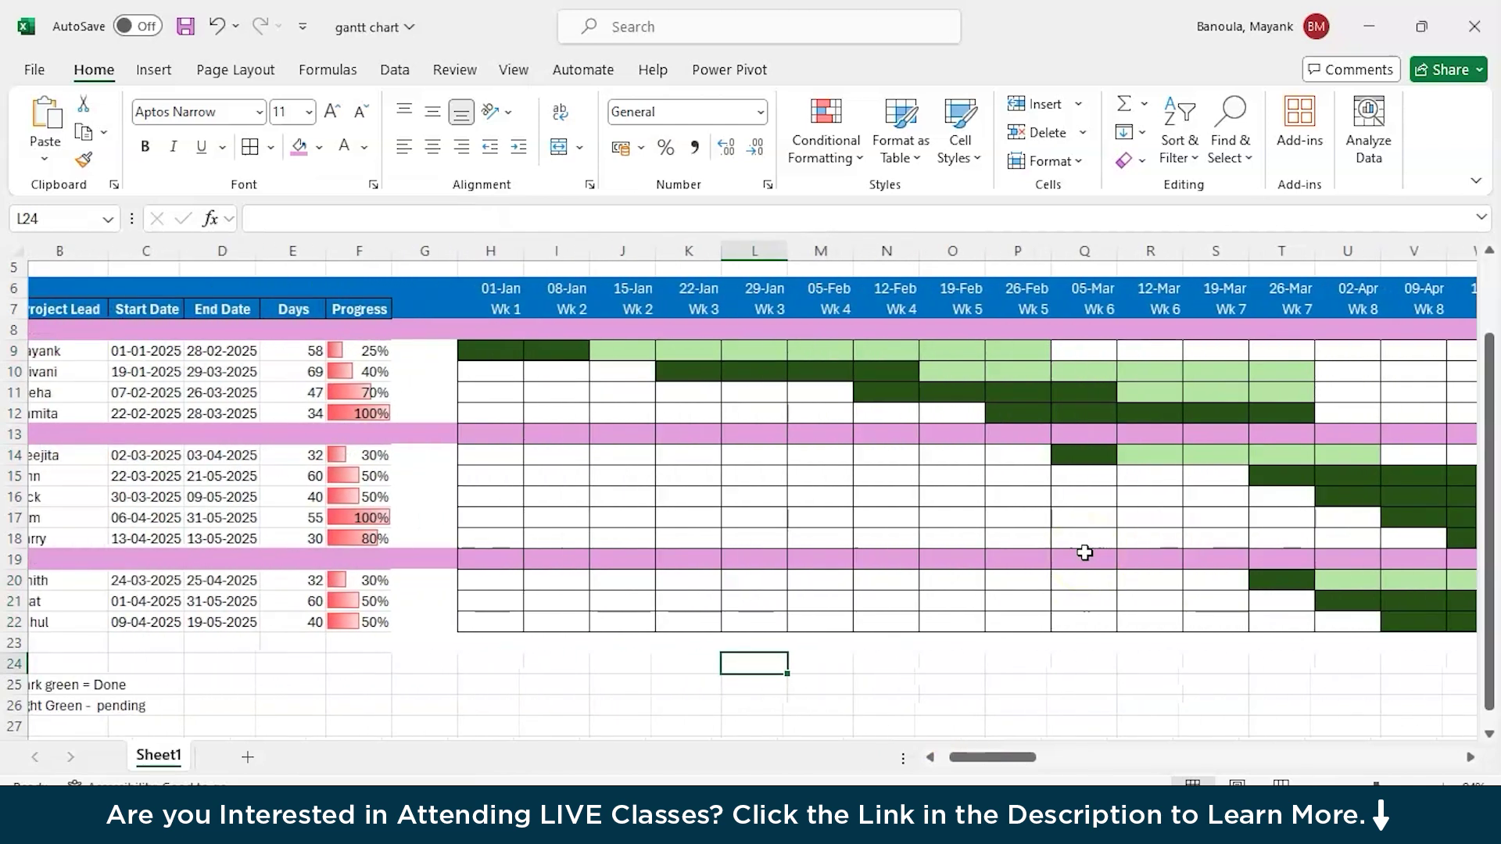
Step: Set No Border on stage rows 13 and 19
{"action": "left_click", "coordinate": [14, 434]}
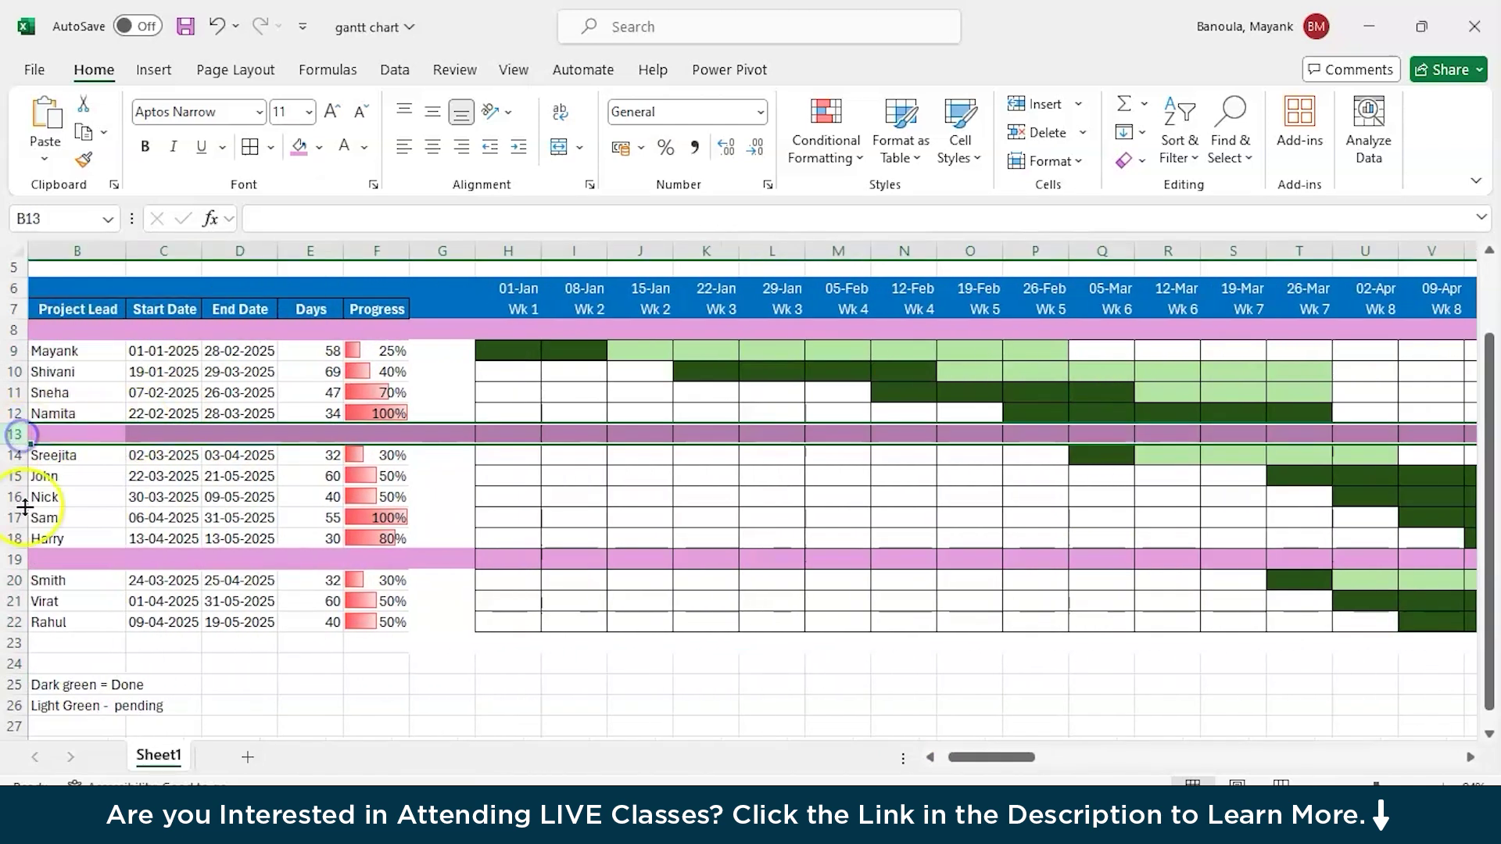
{"action": "left_click", "coordinate": [15, 560], "text": "ctrl"}
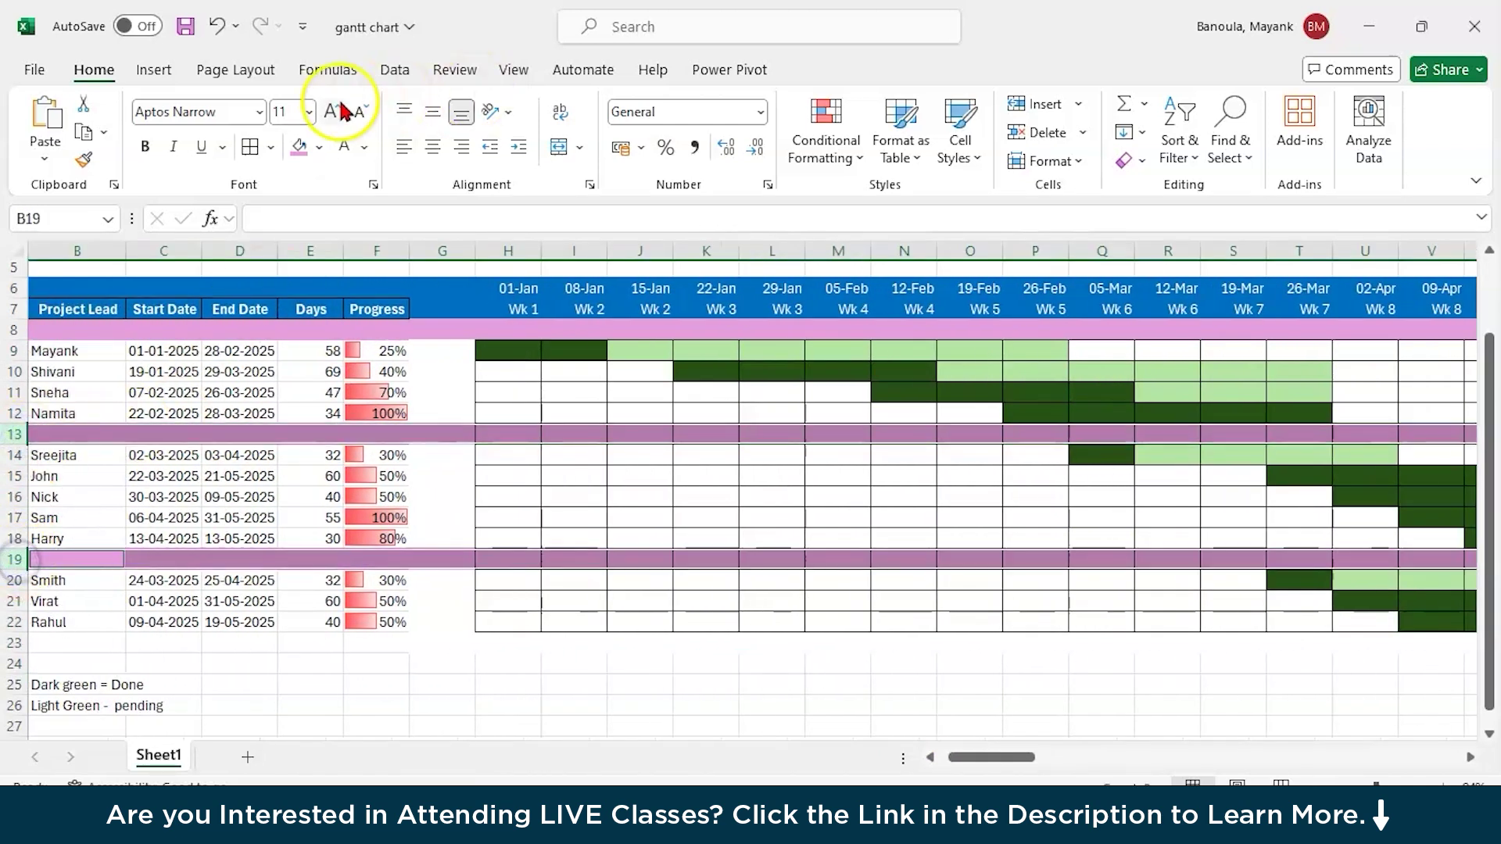
{"action": "left_click", "coordinate": [270, 147]}
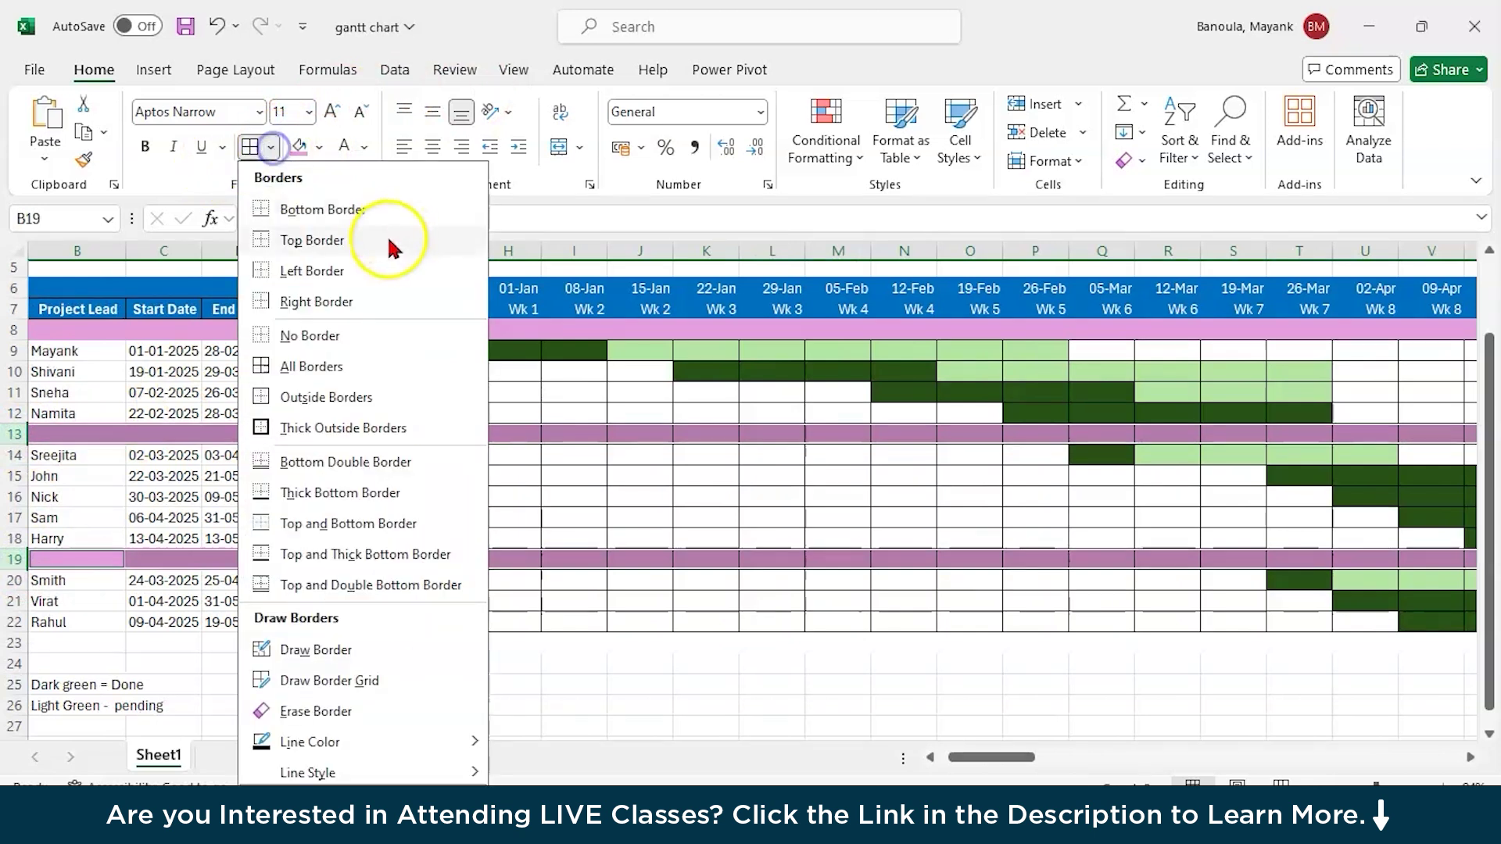
{"action": "left_click", "coordinate": [326, 344]}
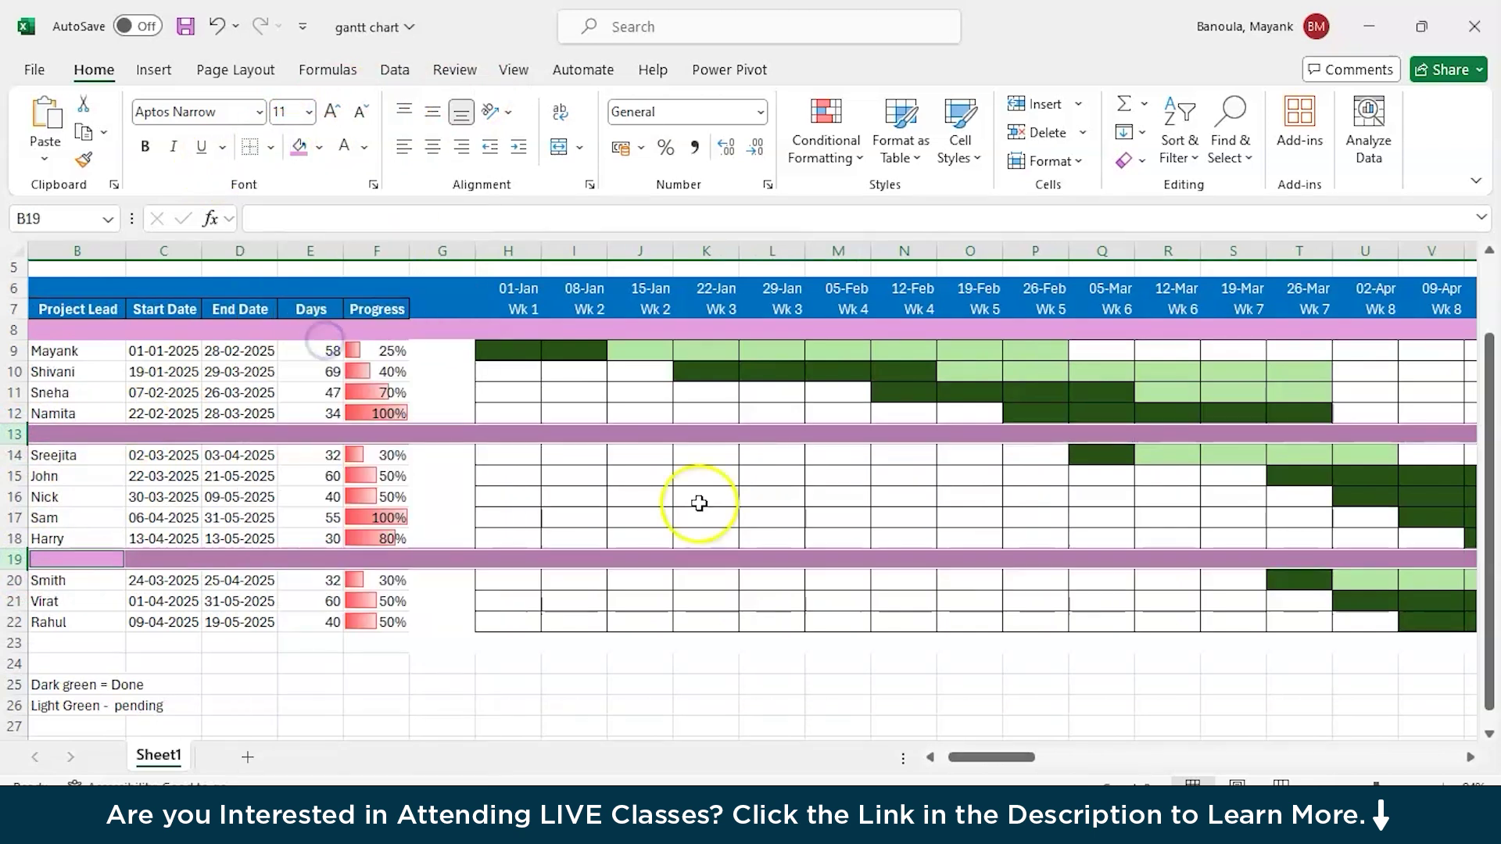
{"action": "left_click", "coordinate": [624, 688]}
{"action": "scroll", "coordinate": [625, 688], "scroll_direction": "right", "scroll_amount": 3}
{"action": "scroll", "coordinate": [625, 688], "scroll_direction": "right", "scroll_amount": 2}
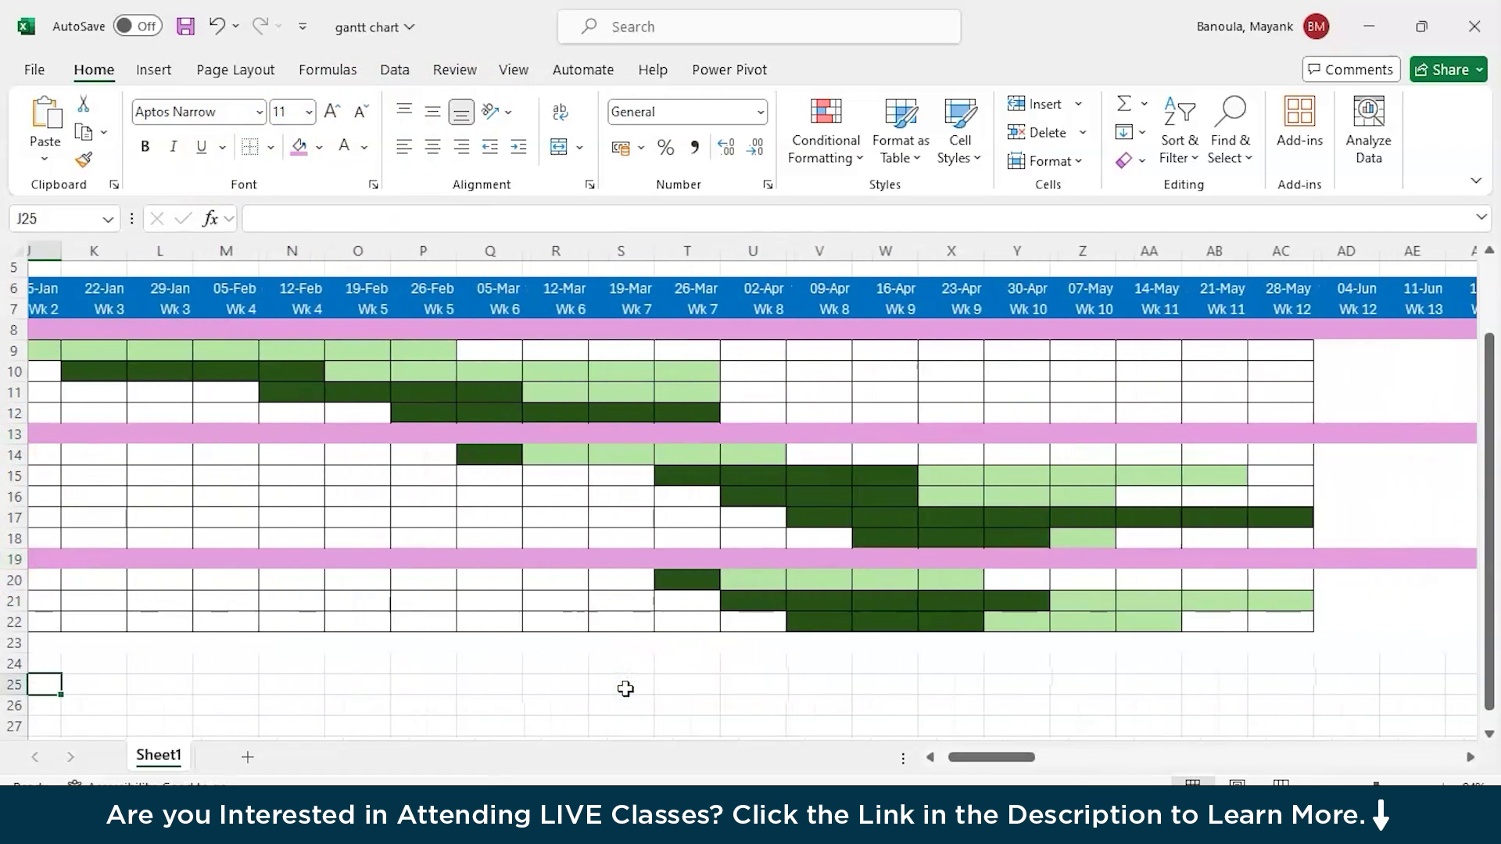
{"action": "scroll", "coordinate": [623, 689], "scroll_direction": "left", "scroll_amount": 4}
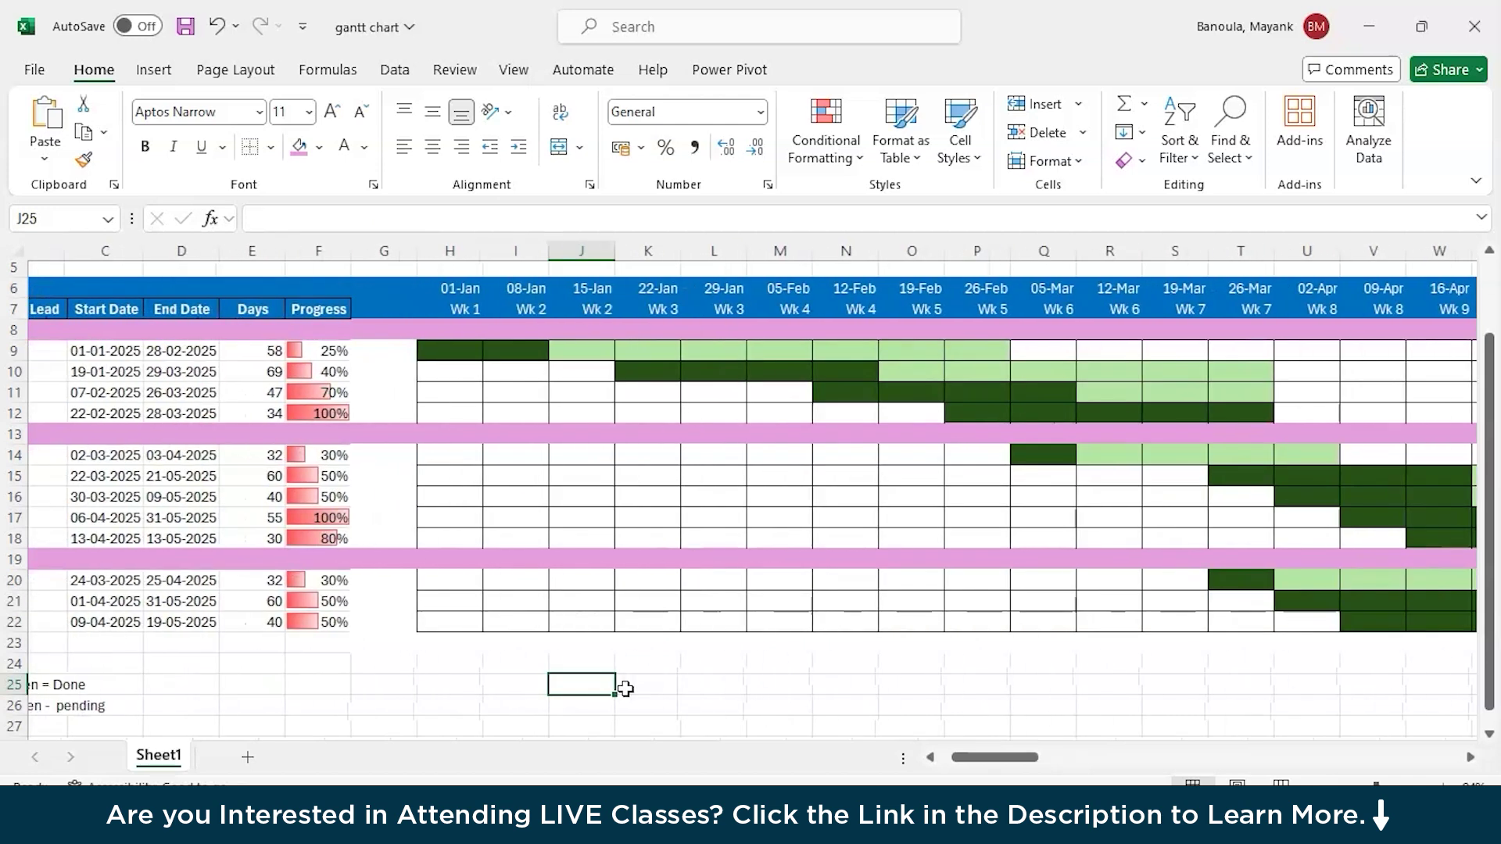
{"action": "scroll", "coordinate": [318, 569], "scroll_direction": "left", "scroll_amount": 2}
{"action": "scroll", "coordinate": [317, 569], "scroll_direction": "up", "scroll_amount": 2}
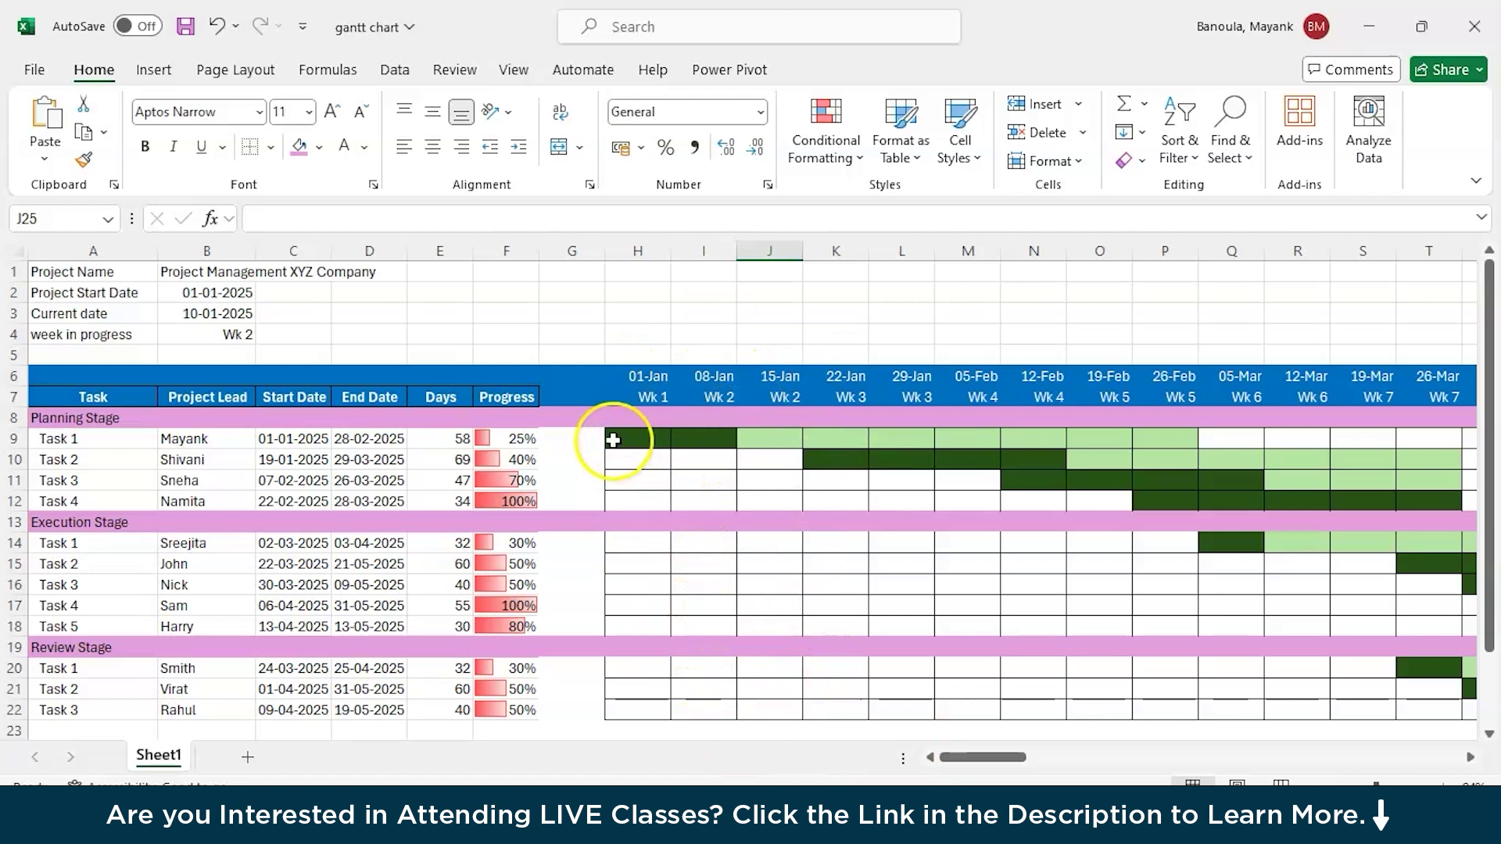
Step: Select H9:AB22 and enter =H$7=$B$4 in a new formula-based conditional formatting rule
{"action": "left_click", "coordinate": [609, 435]}
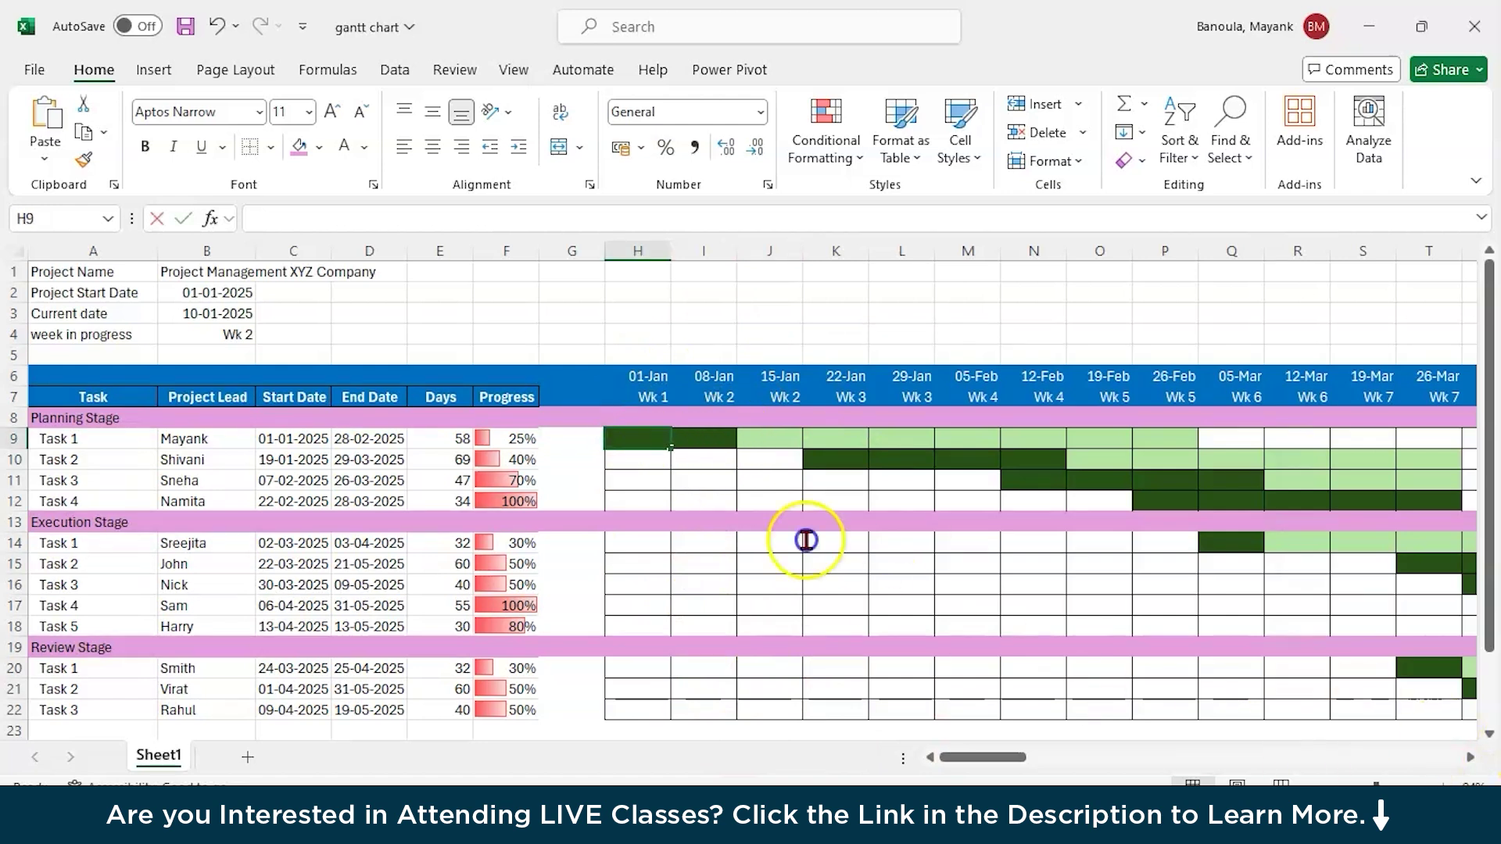
{"action": "left_click_drag", "start_coordinate": [625, 438], "coordinate": [1272, 643]}
{"action": "scroll", "coordinate": [1273, 643], "scroll_direction": "left", "scroll_amount": 10}
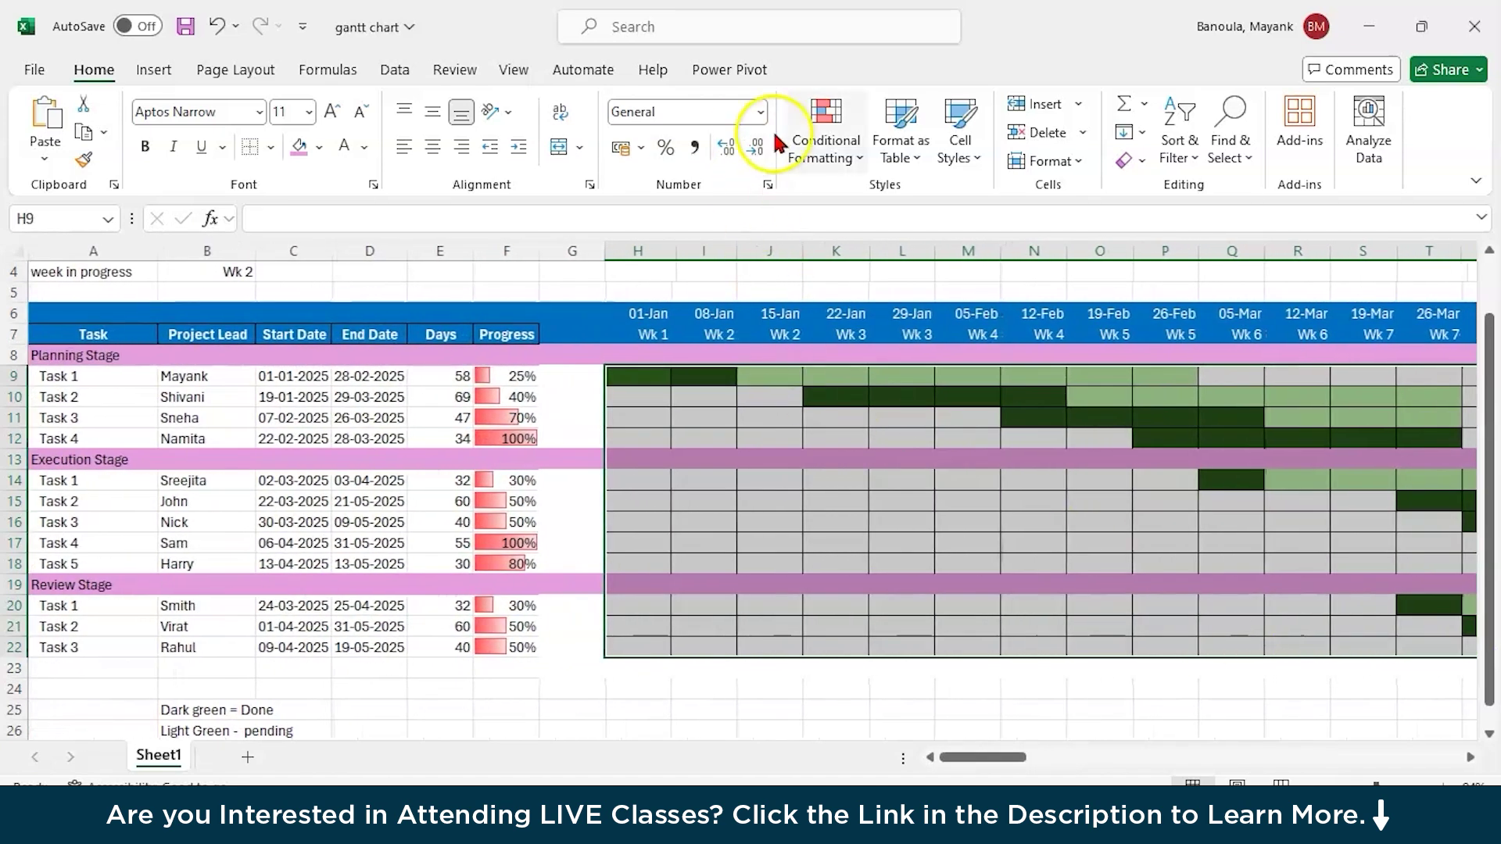
{"action": "left_click", "coordinate": [855, 145]}
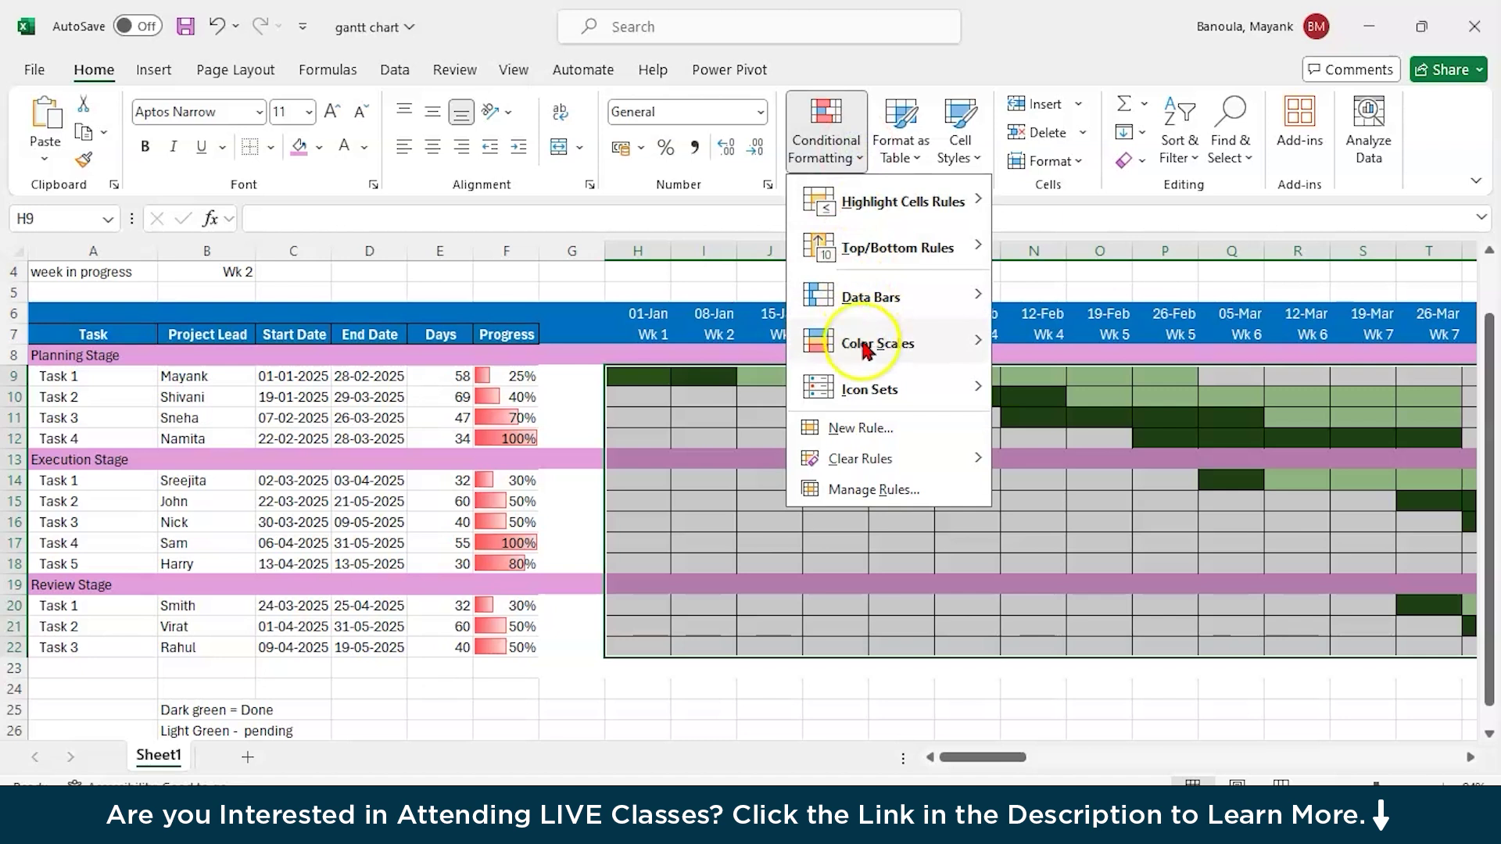
{"action": "left_click", "coordinate": [843, 435]}
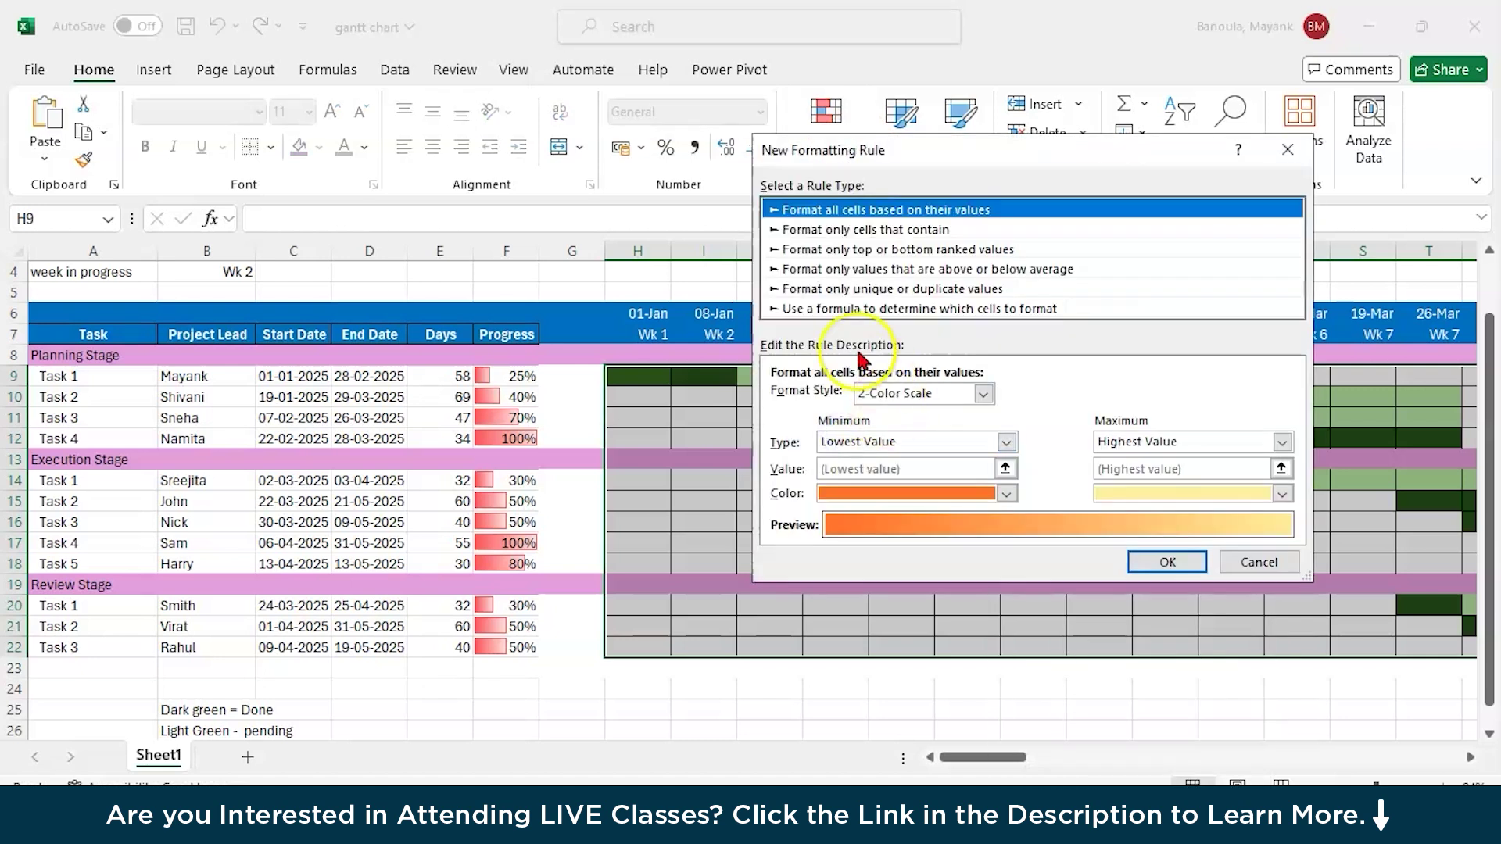
{"action": "left_click", "coordinate": [827, 309]}
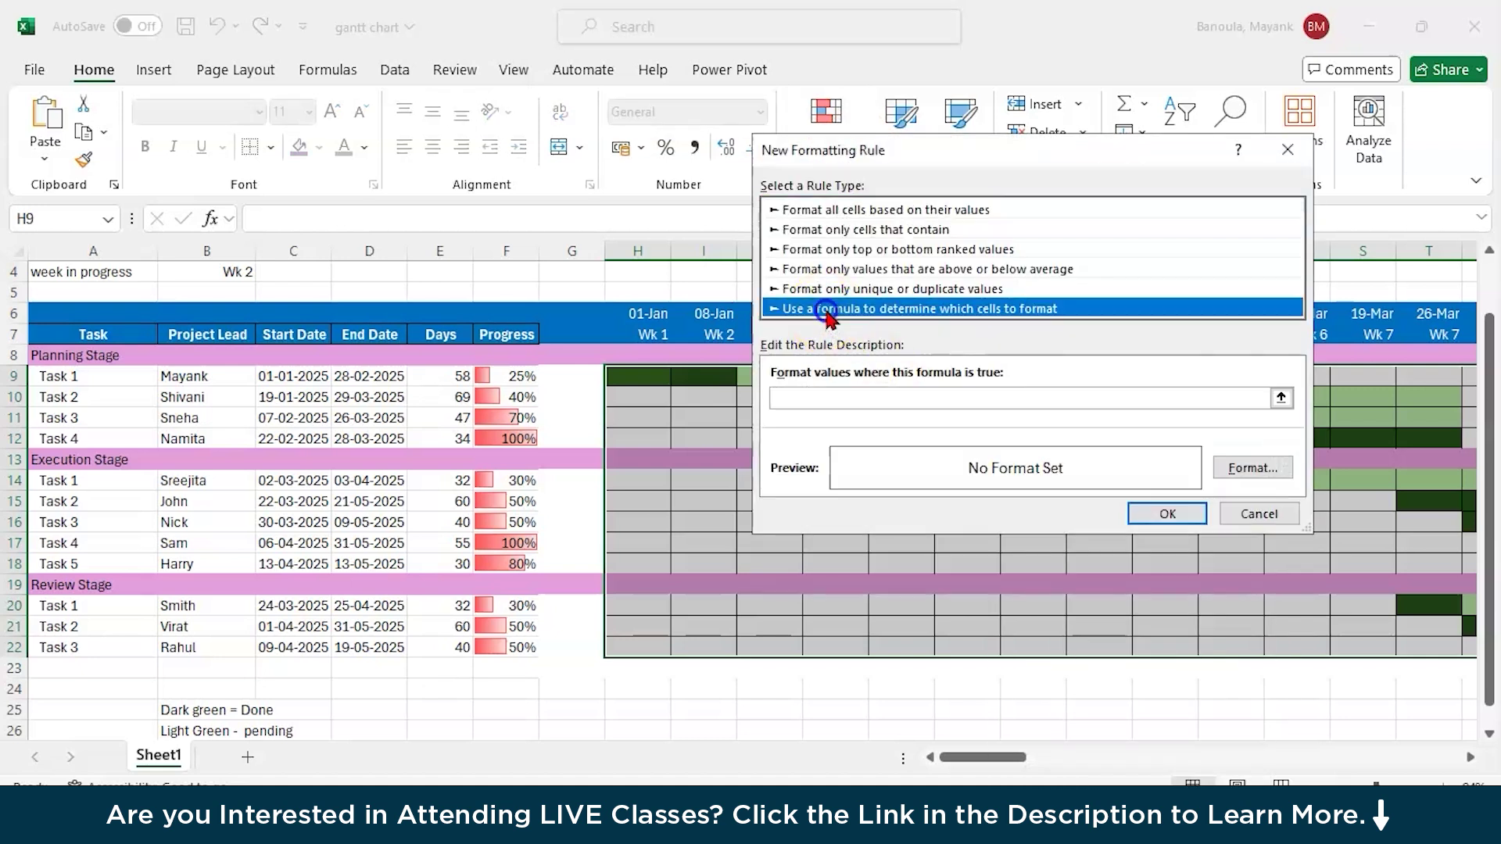
{"action": "left_click", "coordinate": [828, 397]}
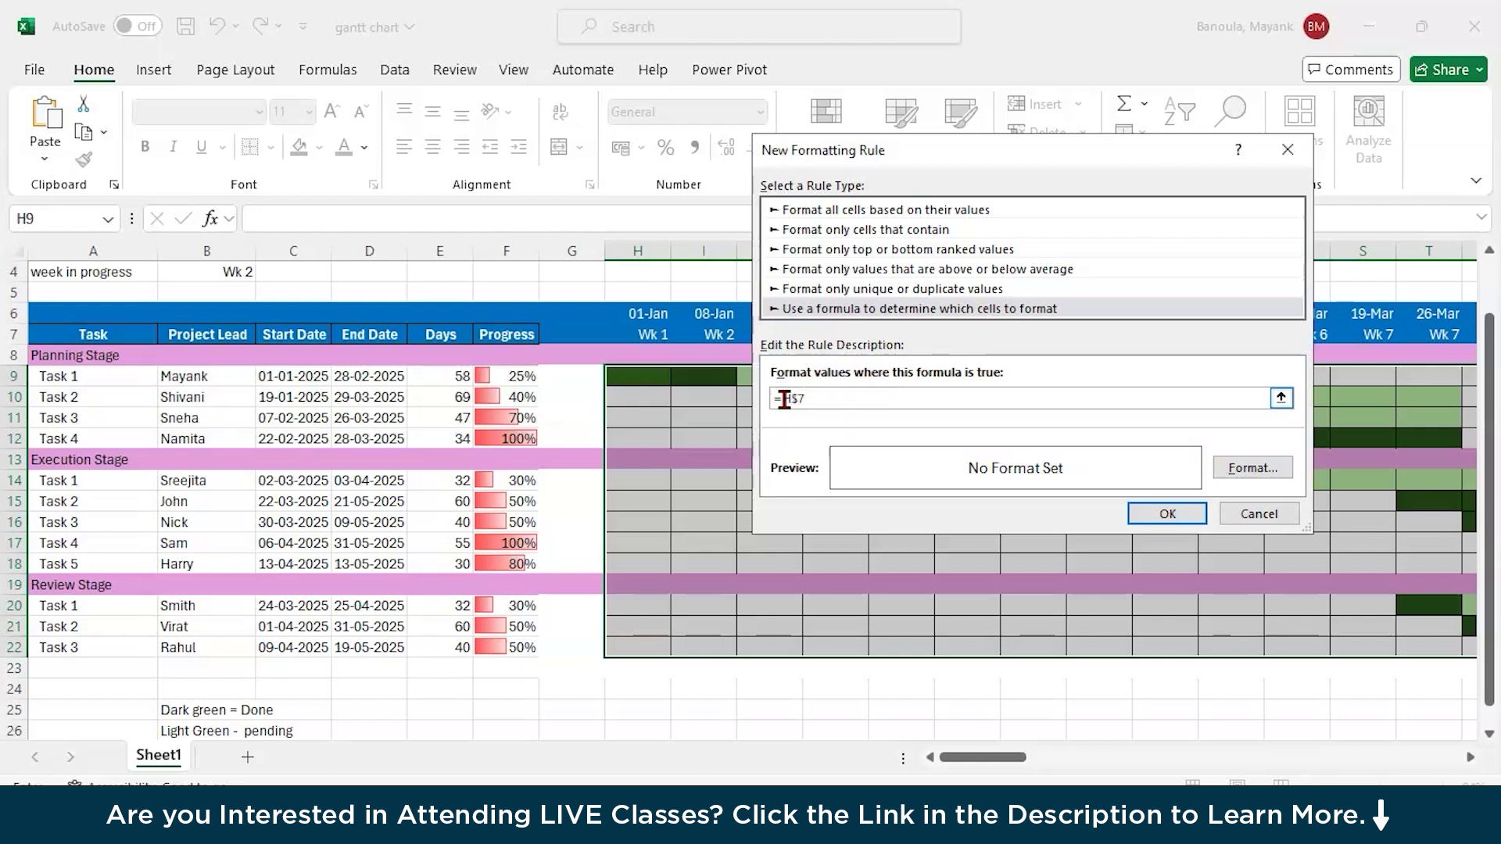
{"action": "left_click", "coordinate": [818, 402]}
{"action": "type", "text": "="}
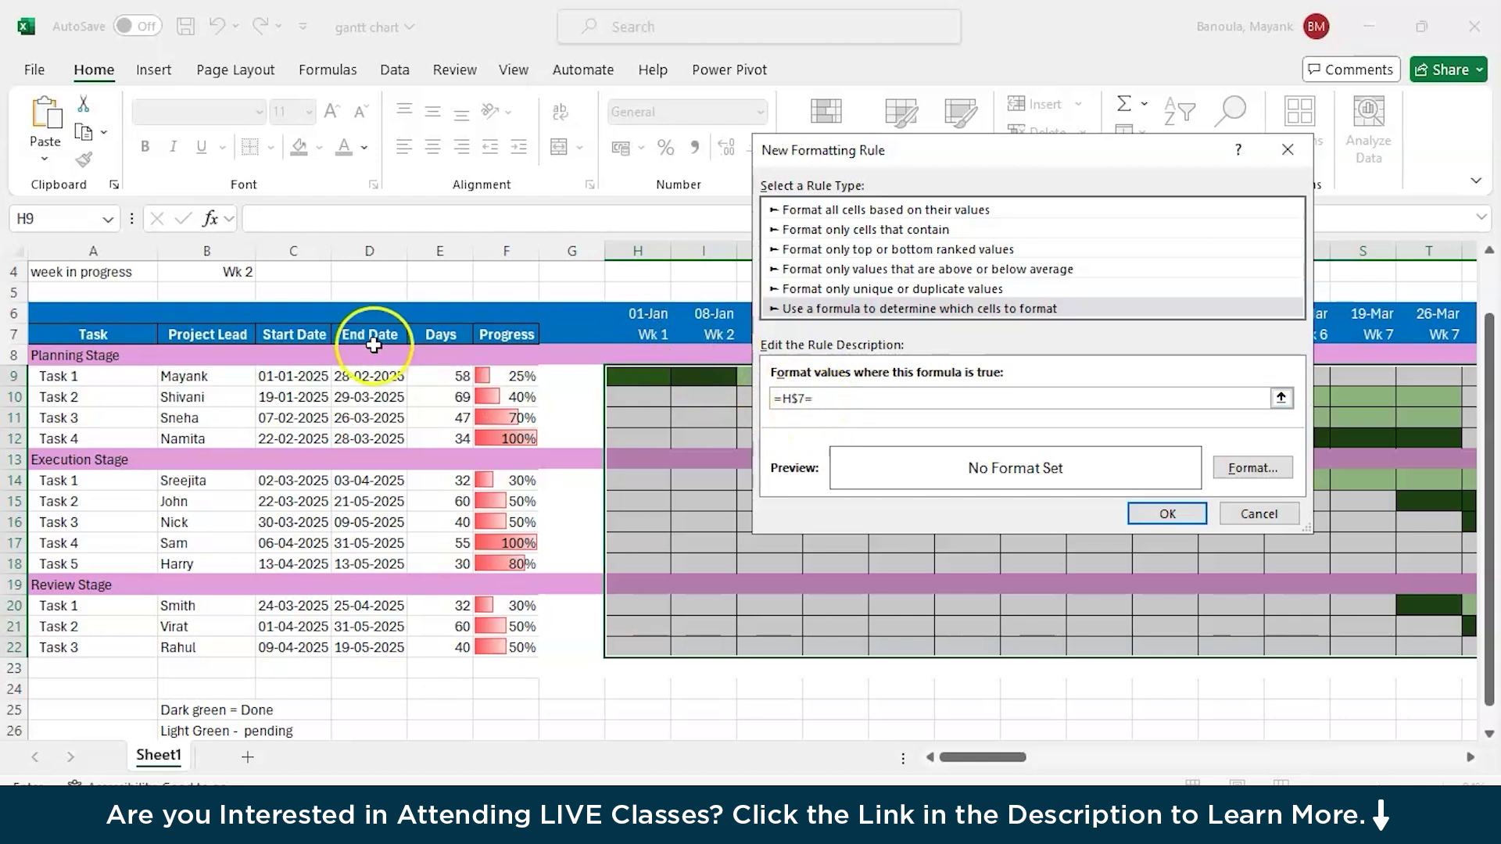
{"action": "left_click", "coordinate": [233, 274]}
{"action": "left_click", "coordinate": [920, 401]}
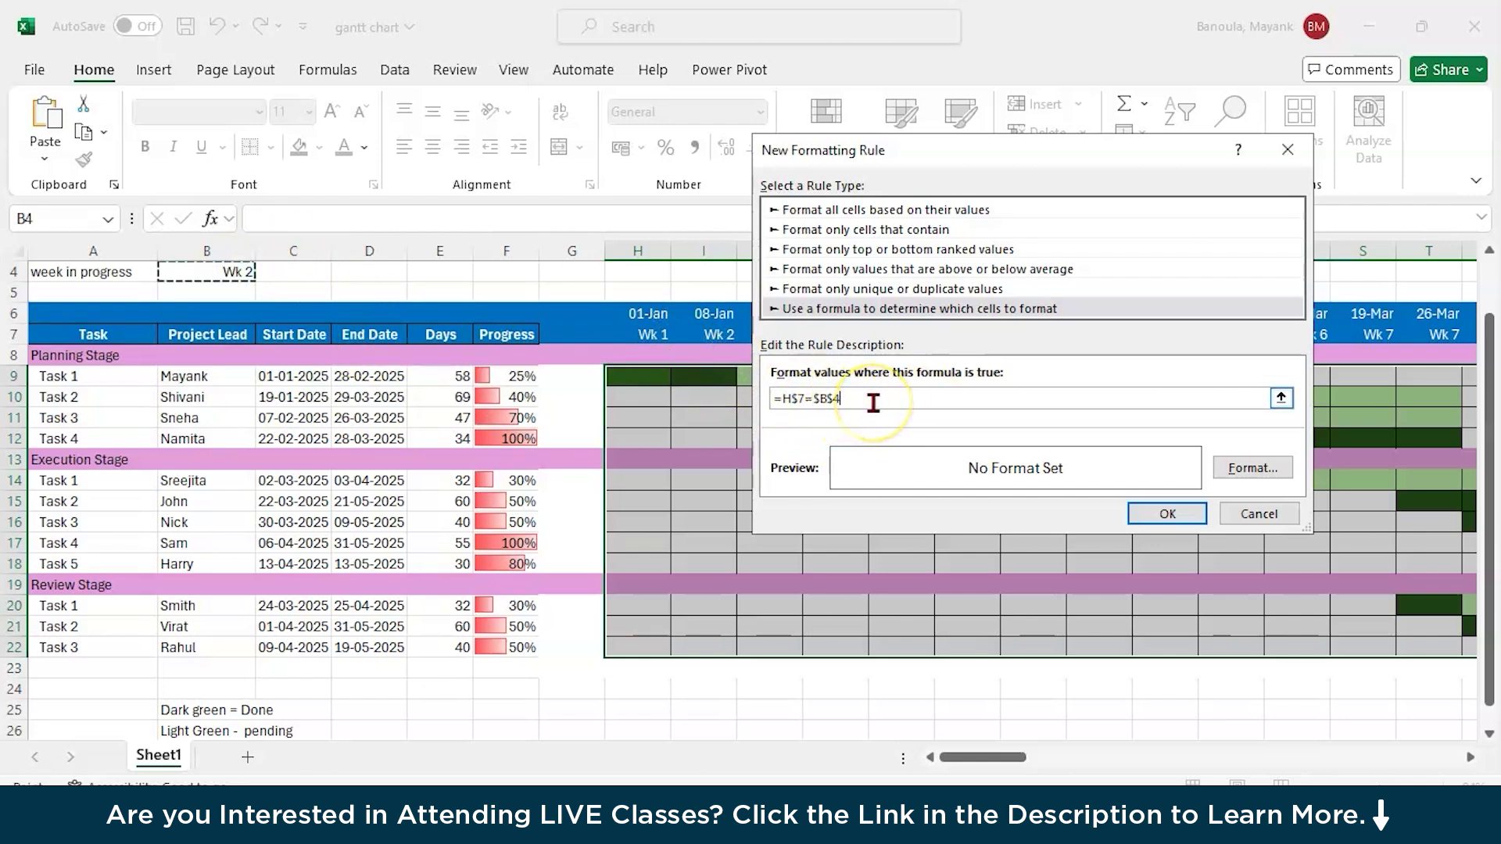
Step: Set red as the border colour in the rule's Format Cells border settings
{"action": "left_click", "coordinate": [1243, 480]}
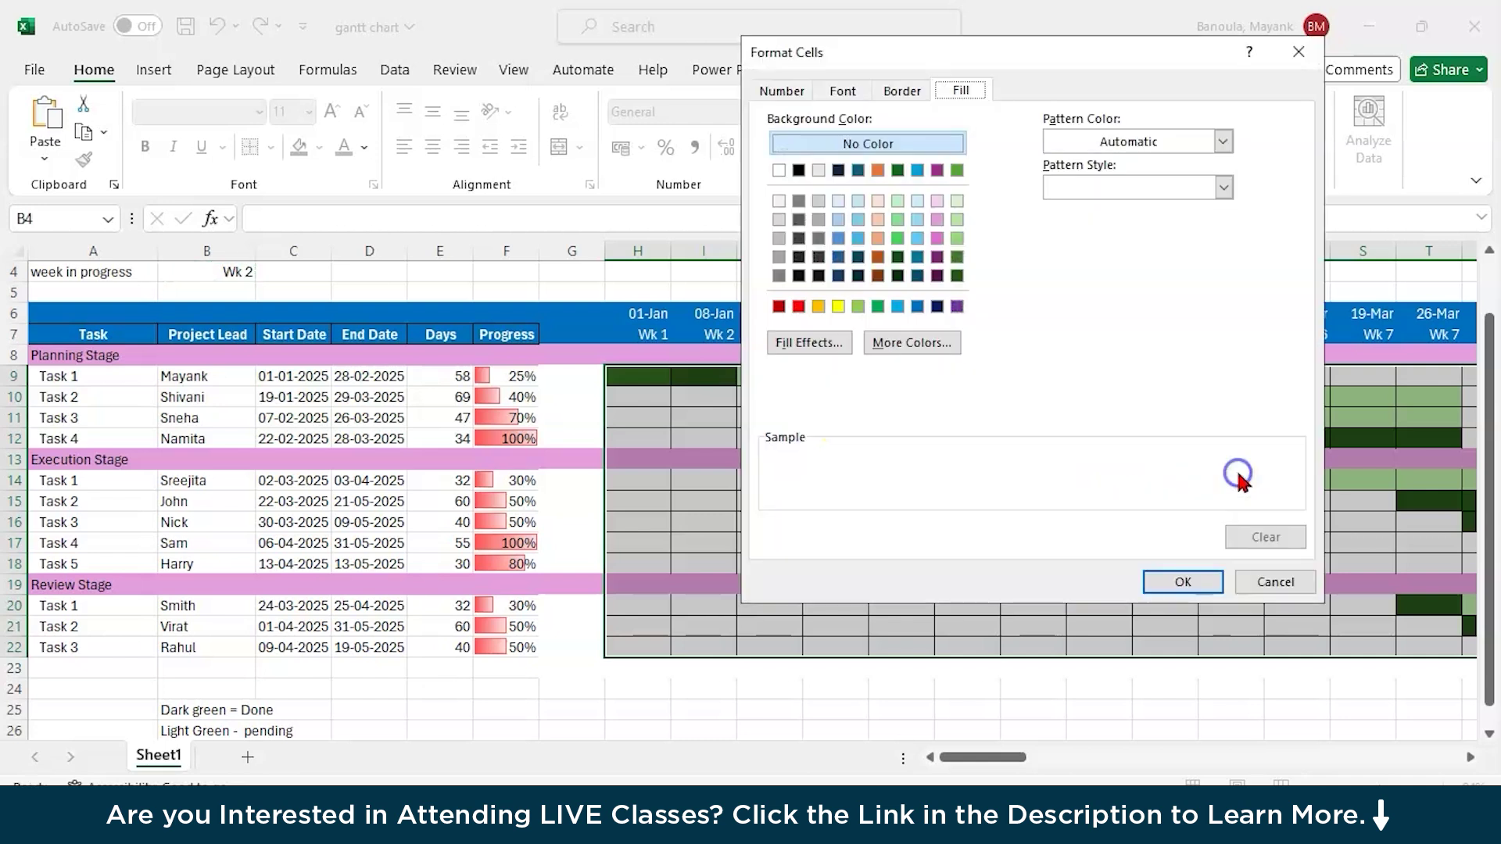
{"action": "left_click", "coordinate": [913, 87]}
{"action": "left_click", "coordinate": [946, 91]}
{"action": "left_click", "coordinate": [899, 90]}
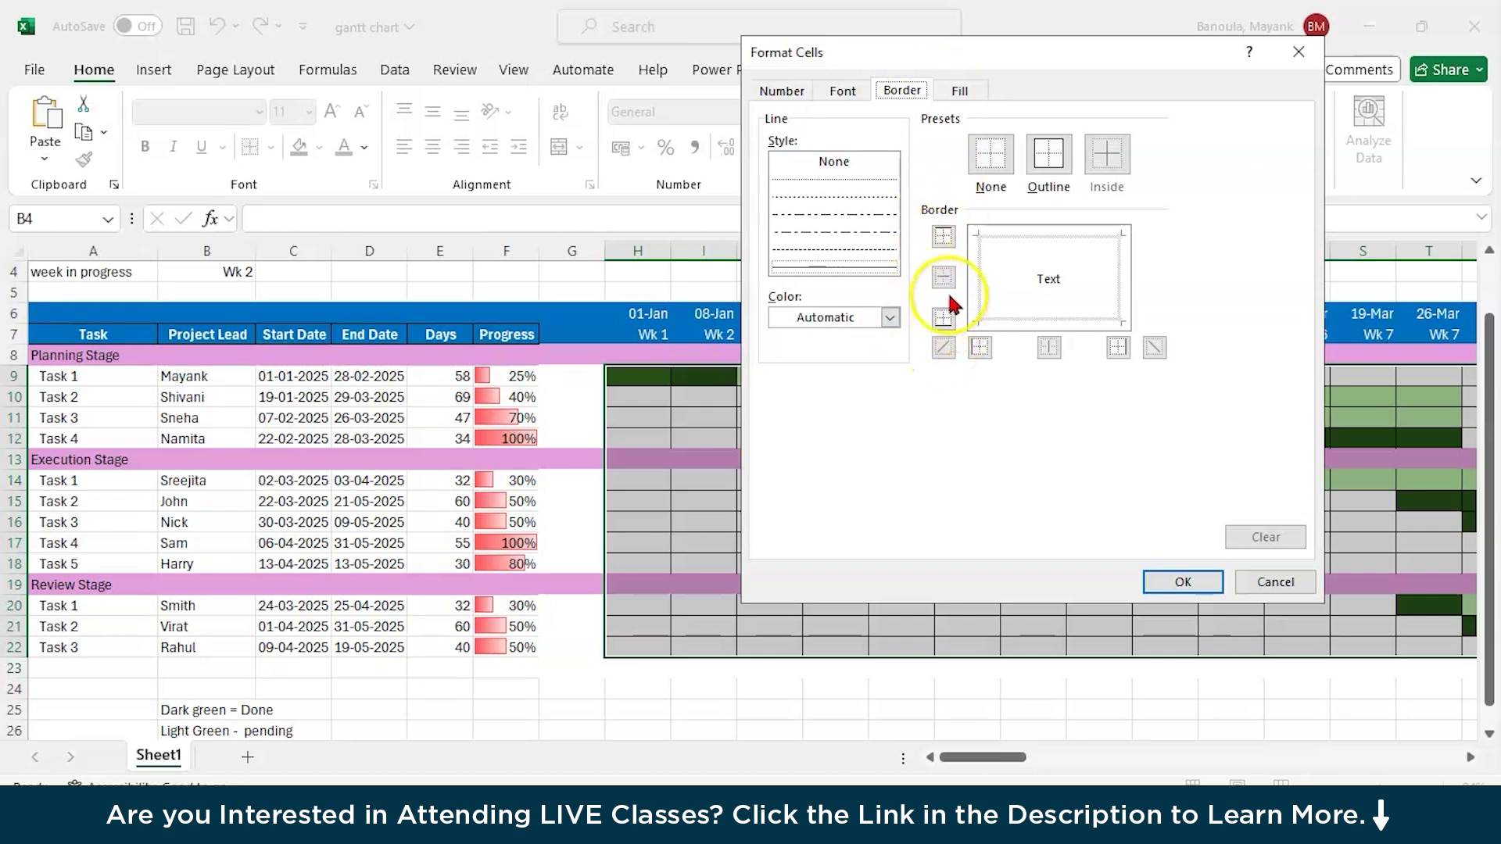
{"action": "left_click", "coordinate": [890, 316]}
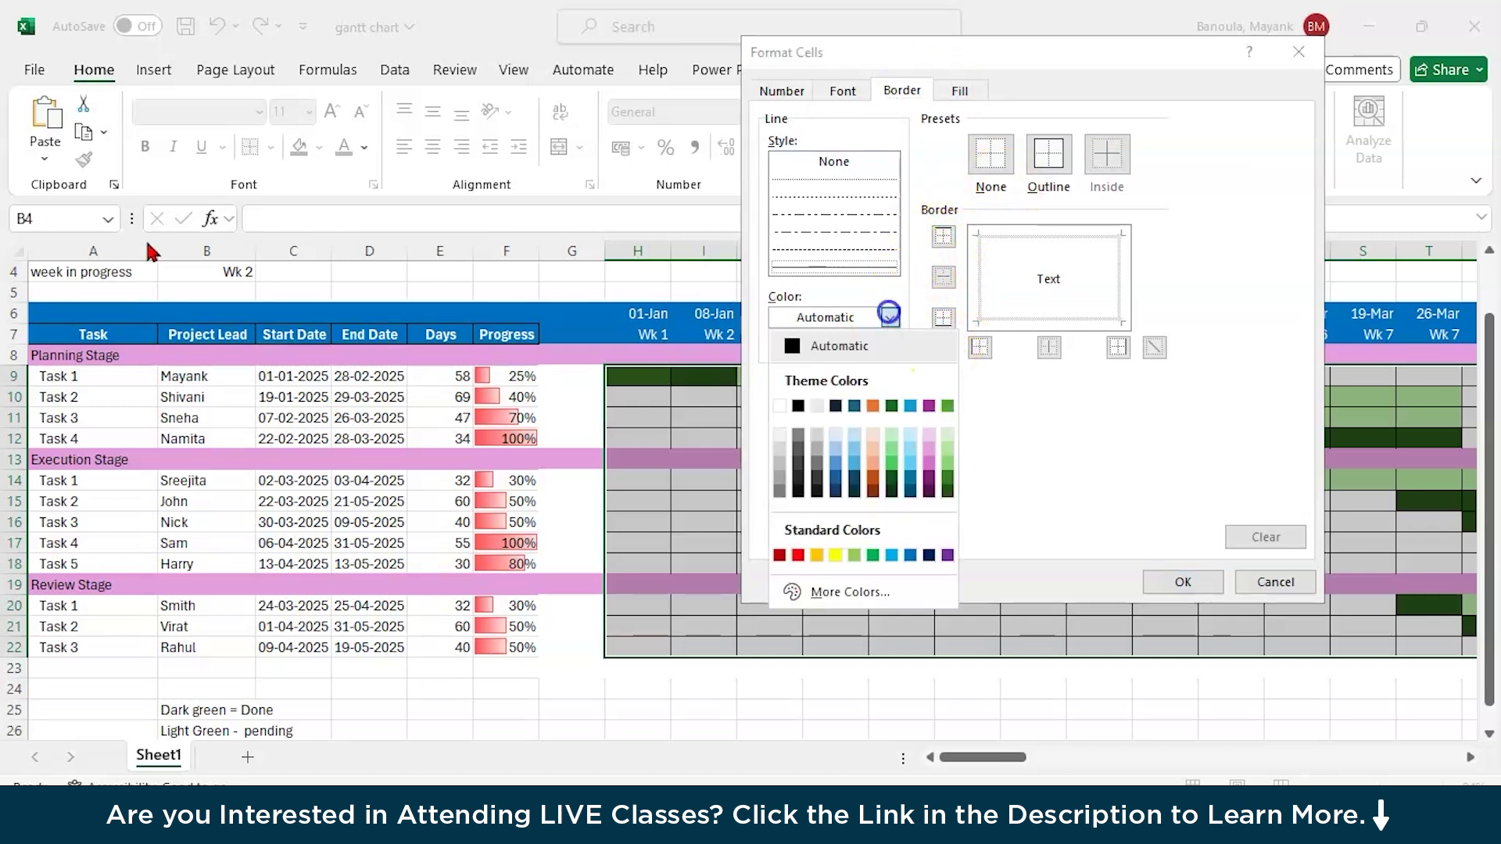
{"action": "left_click", "coordinate": [891, 318]}
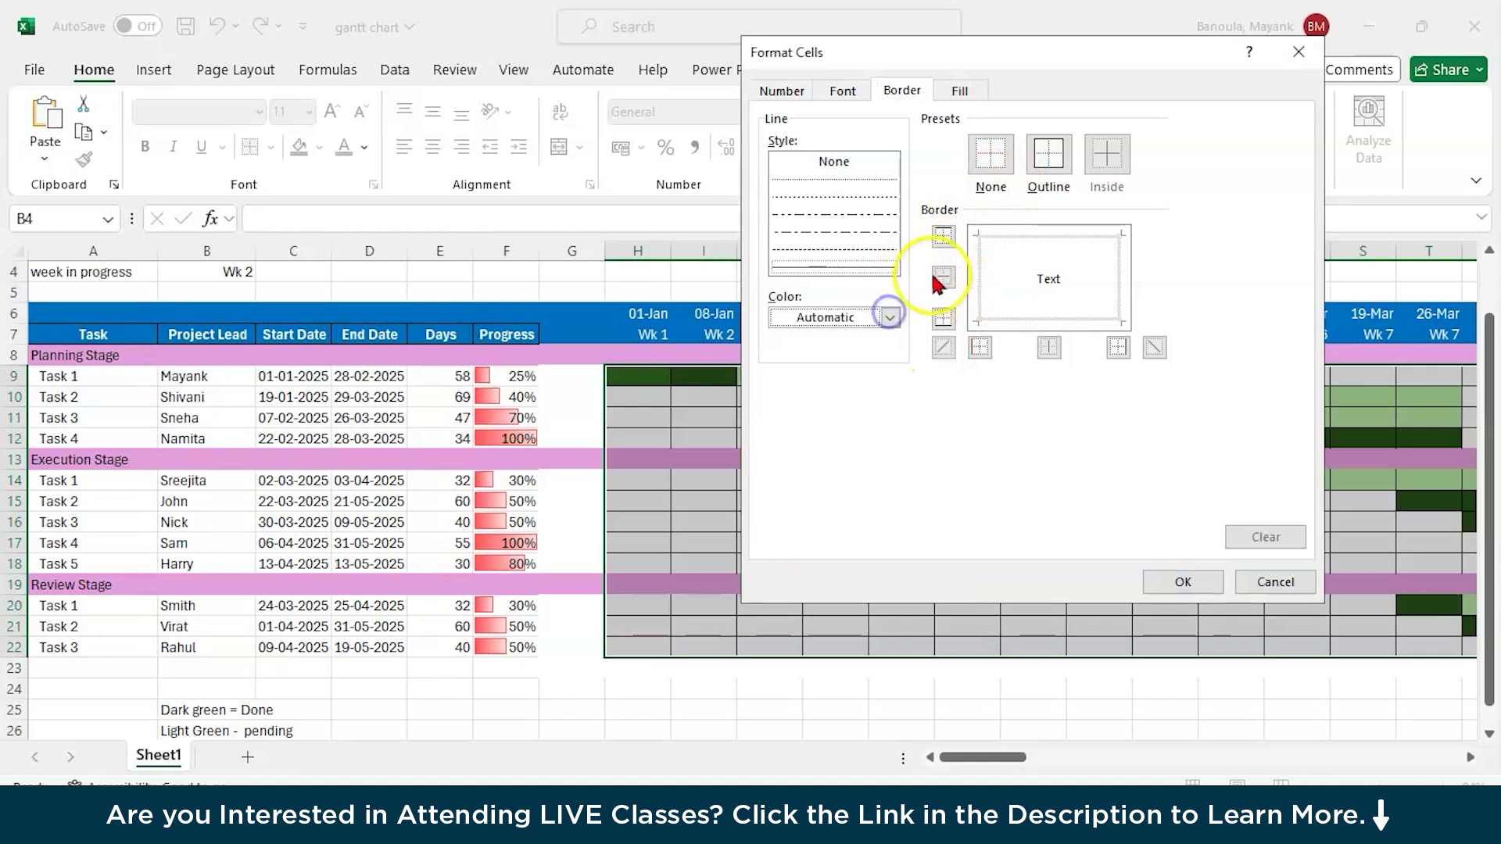
{"action": "left_click", "coordinate": [980, 347]}
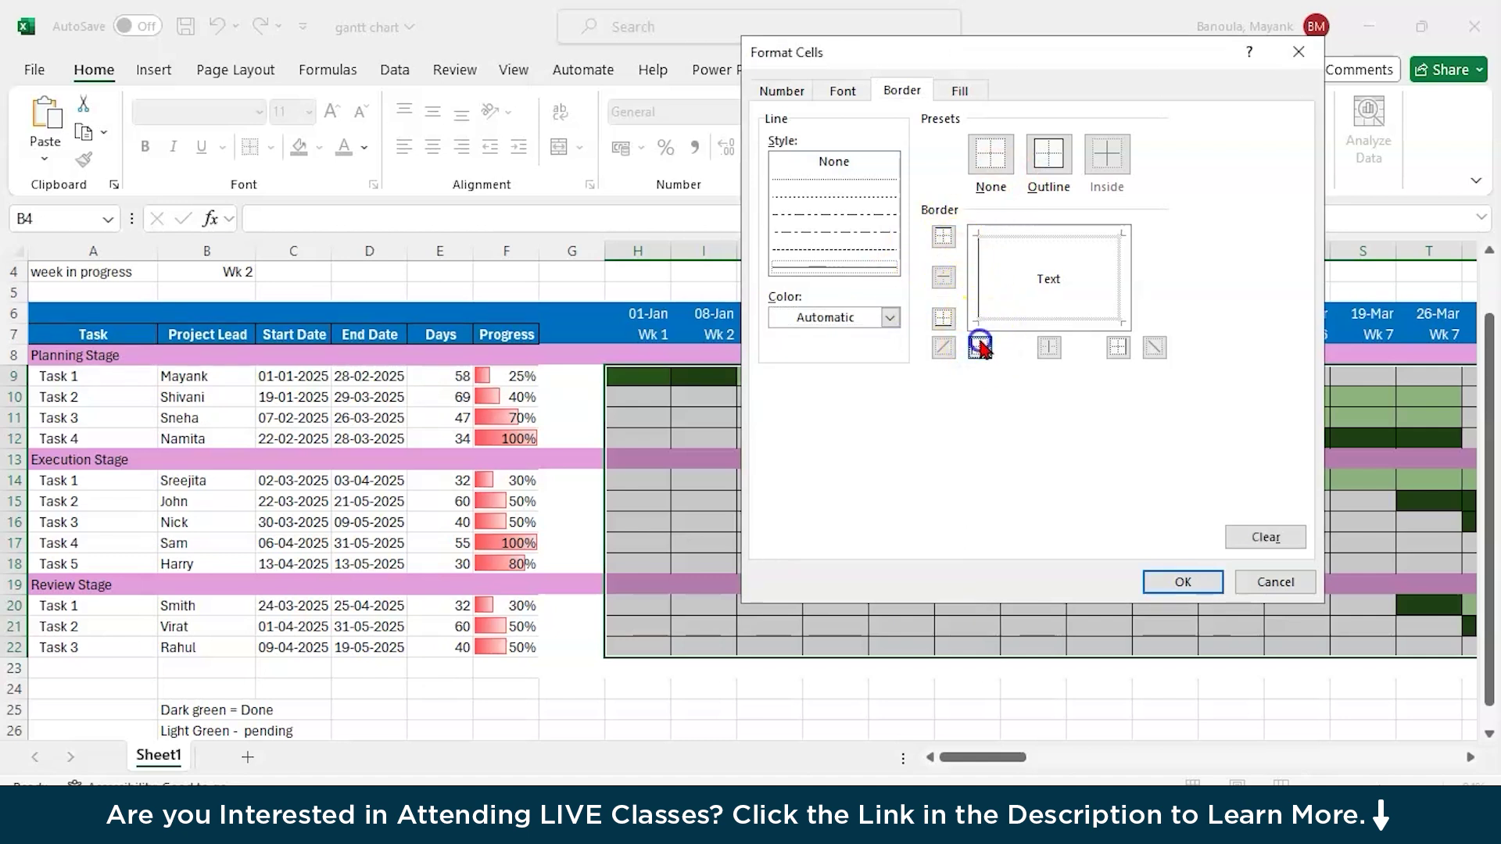
{"action": "left_click", "coordinate": [890, 317]}
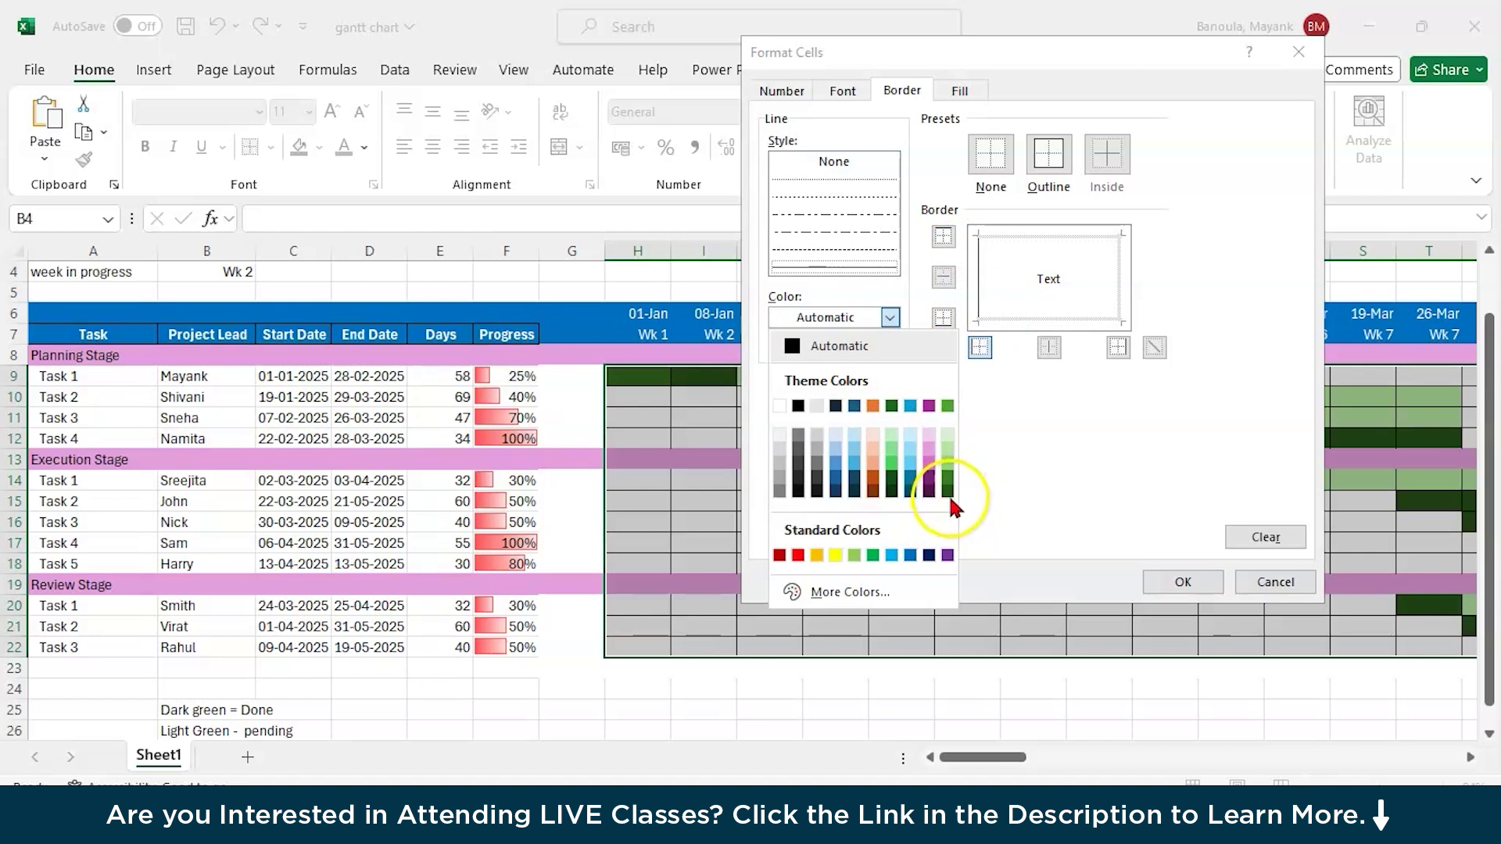
{"action": "left_click", "coordinate": [797, 556]}
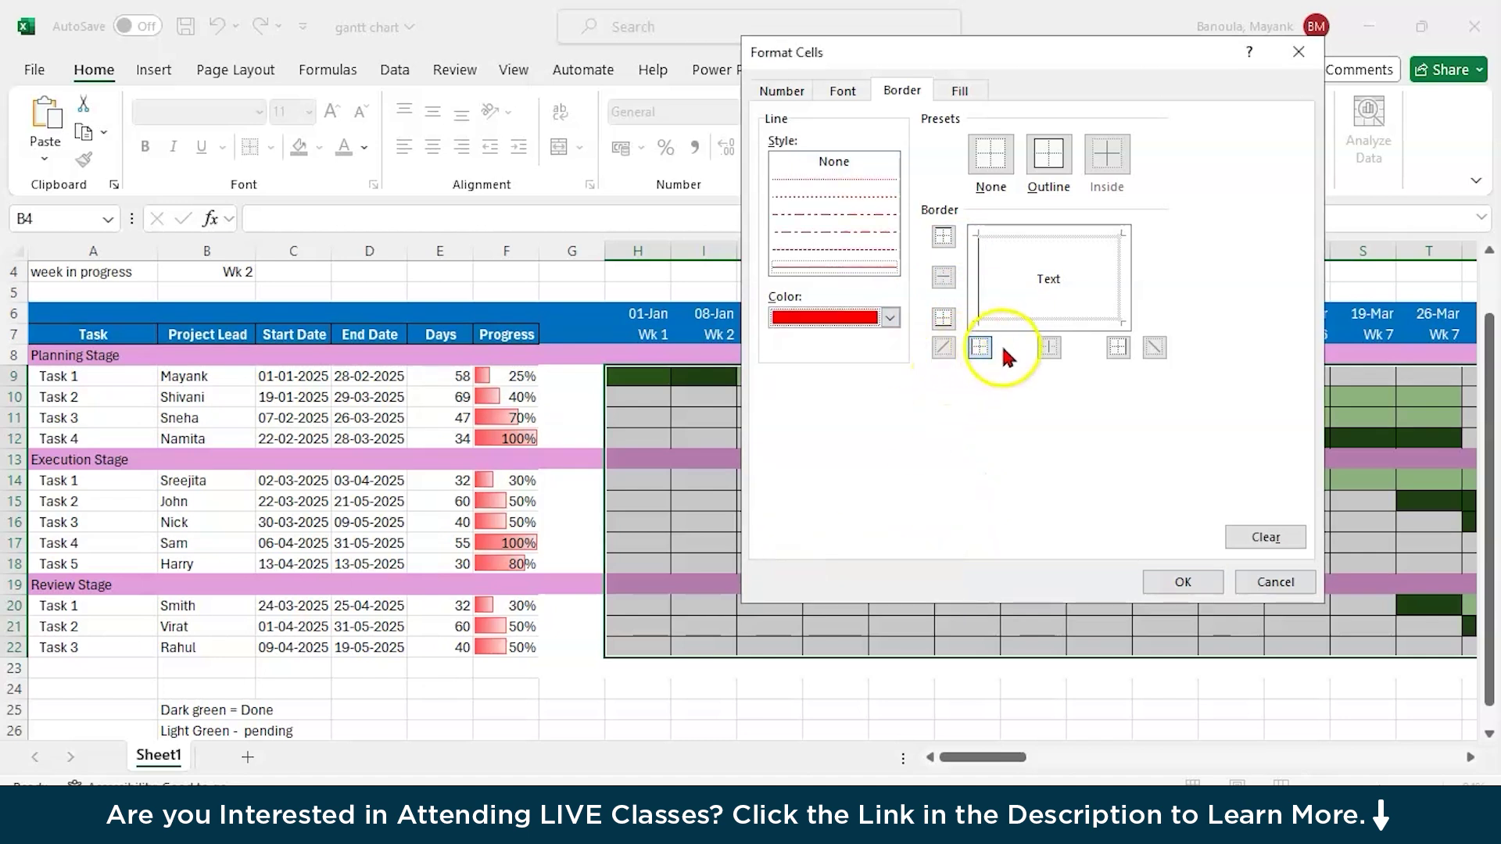
Step: Give matching current-week cells a red outline border and confirm the new rule
{"action": "left_click", "coordinate": [1118, 350]}
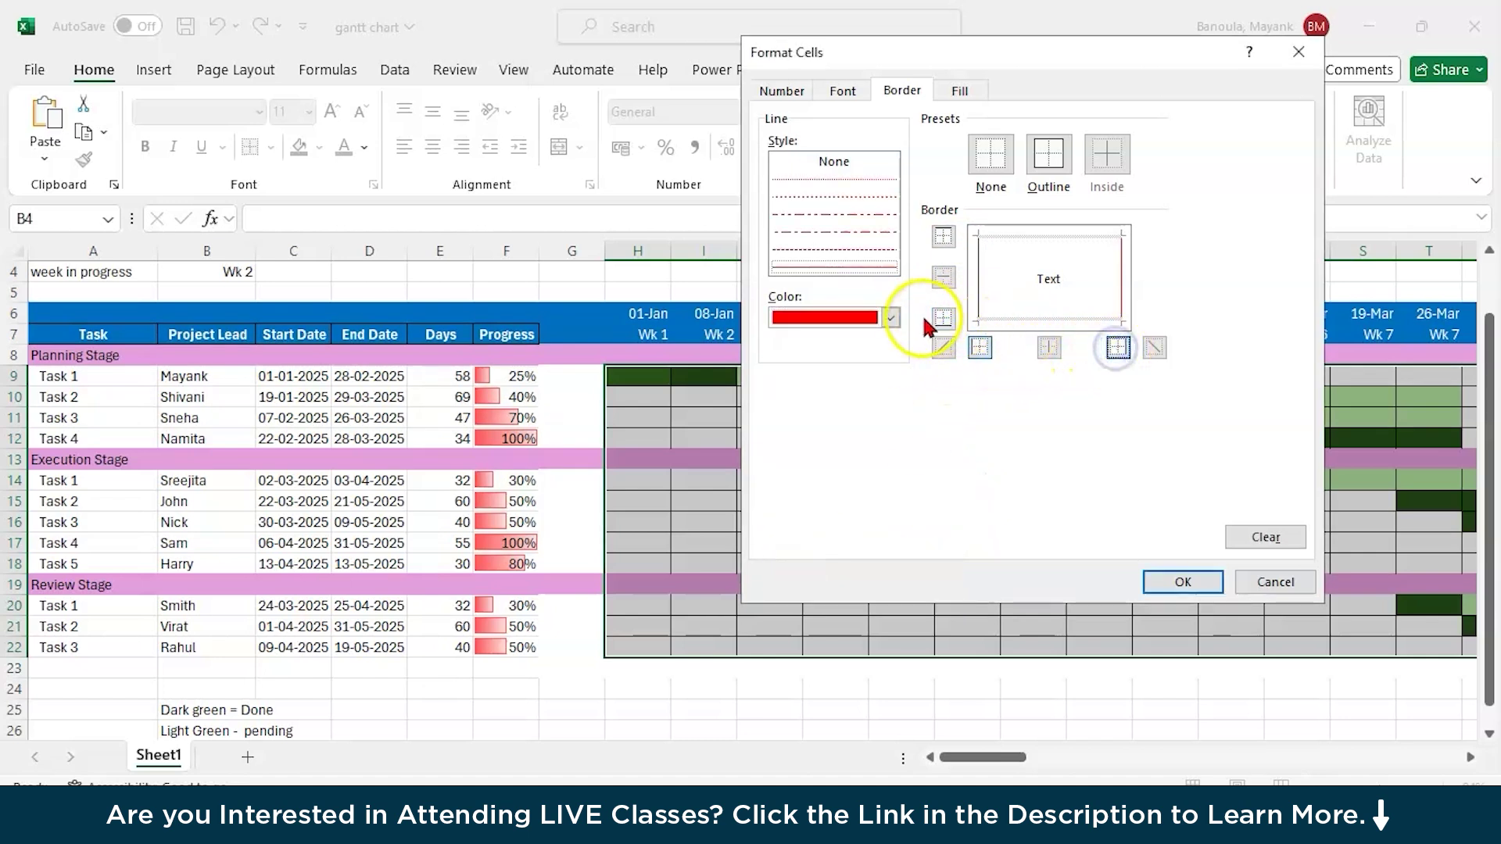
{"action": "left_click", "coordinate": [943, 237]}
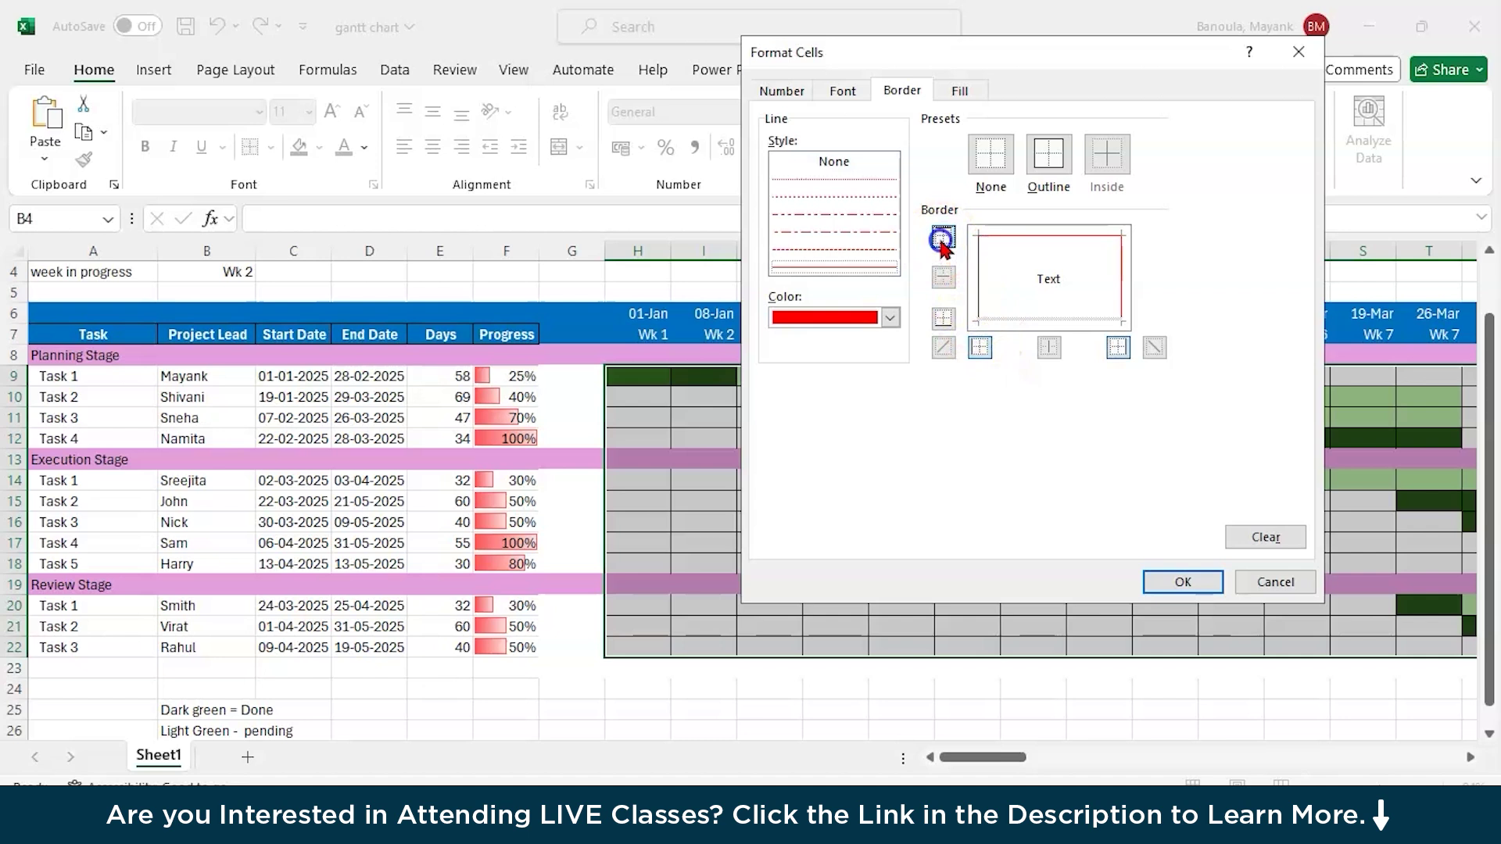
{"action": "left_click", "coordinate": [1051, 350]}
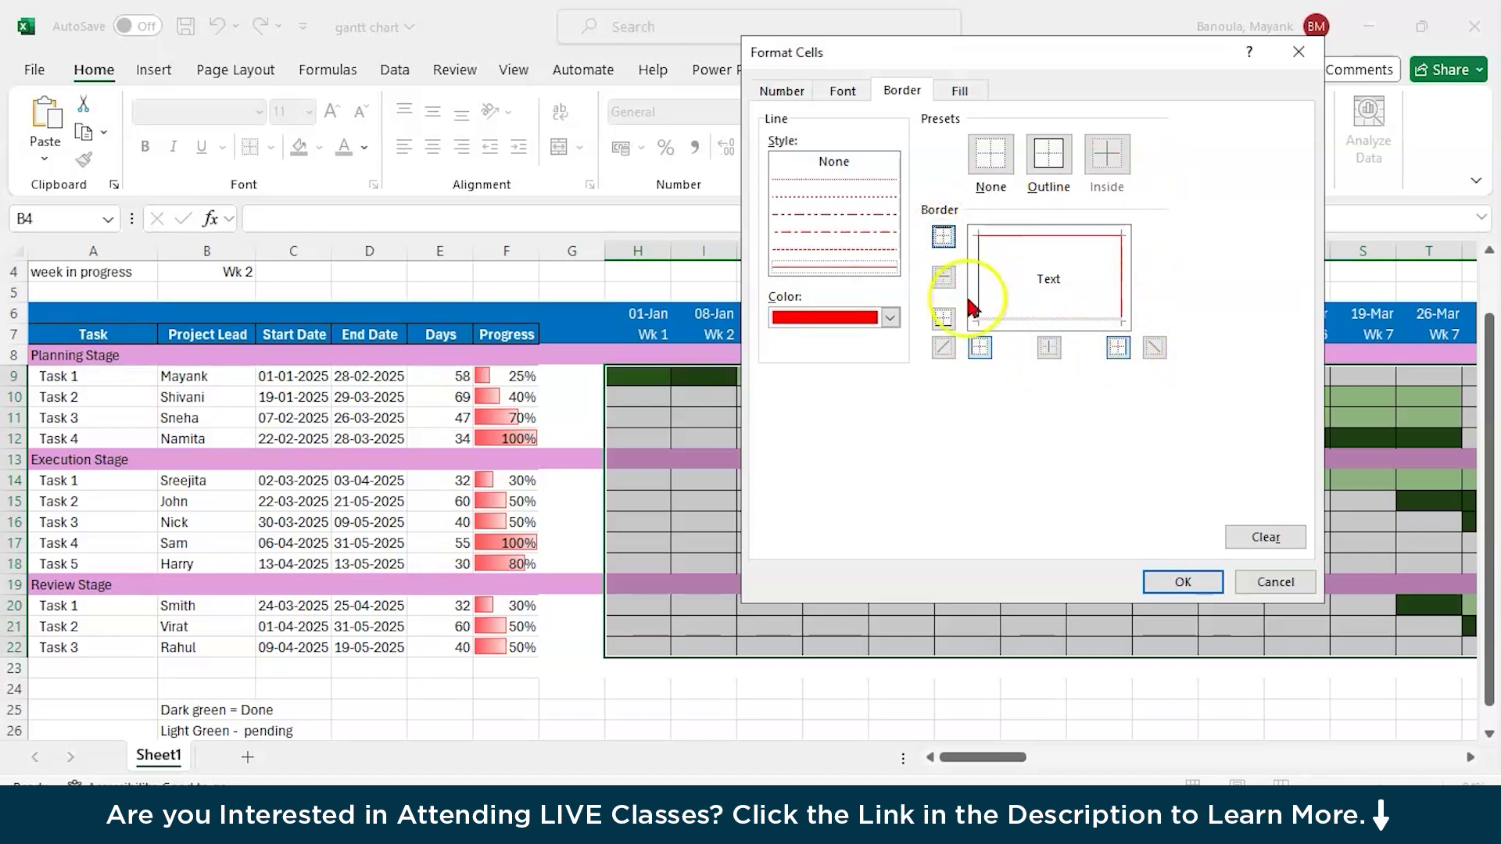
{"action": "left_click", "coordinate": [1048, 154]}
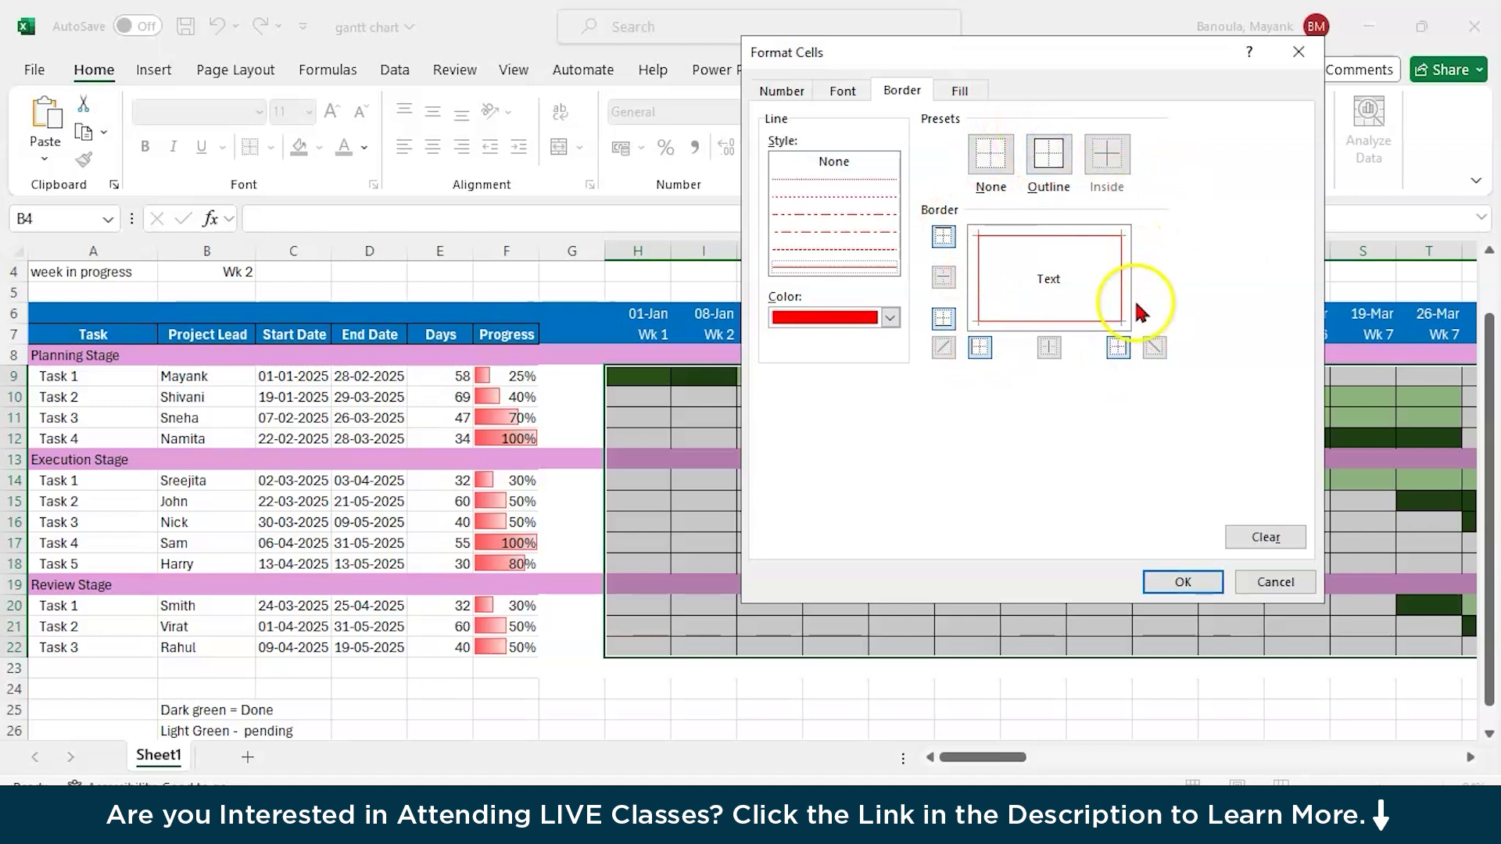
{"action": "left_click", "coordinate": [1157, 583]}
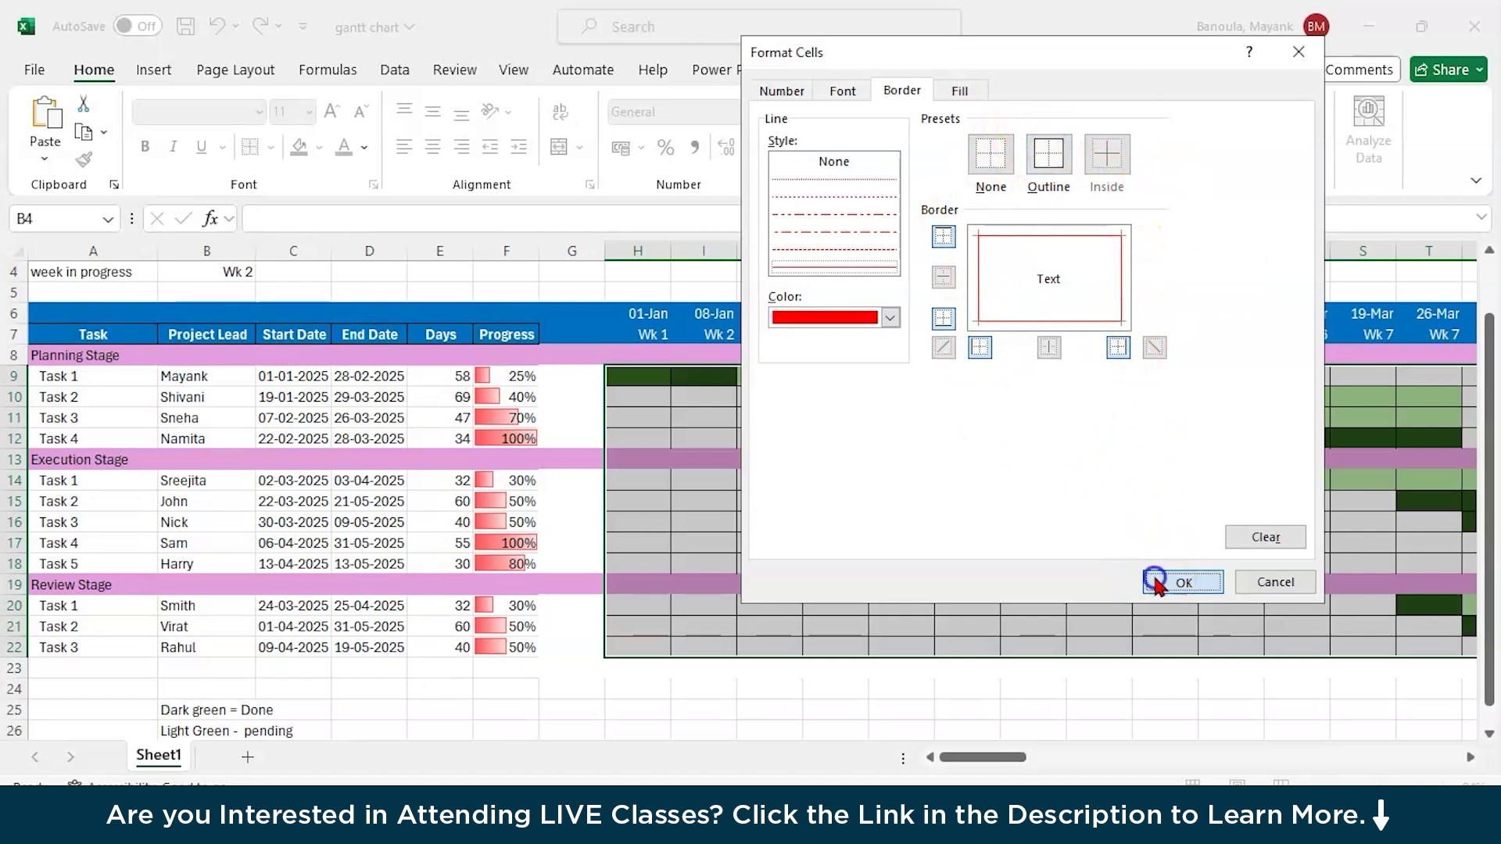
{"action": "left_click", "coordinate": [1192, 516]}
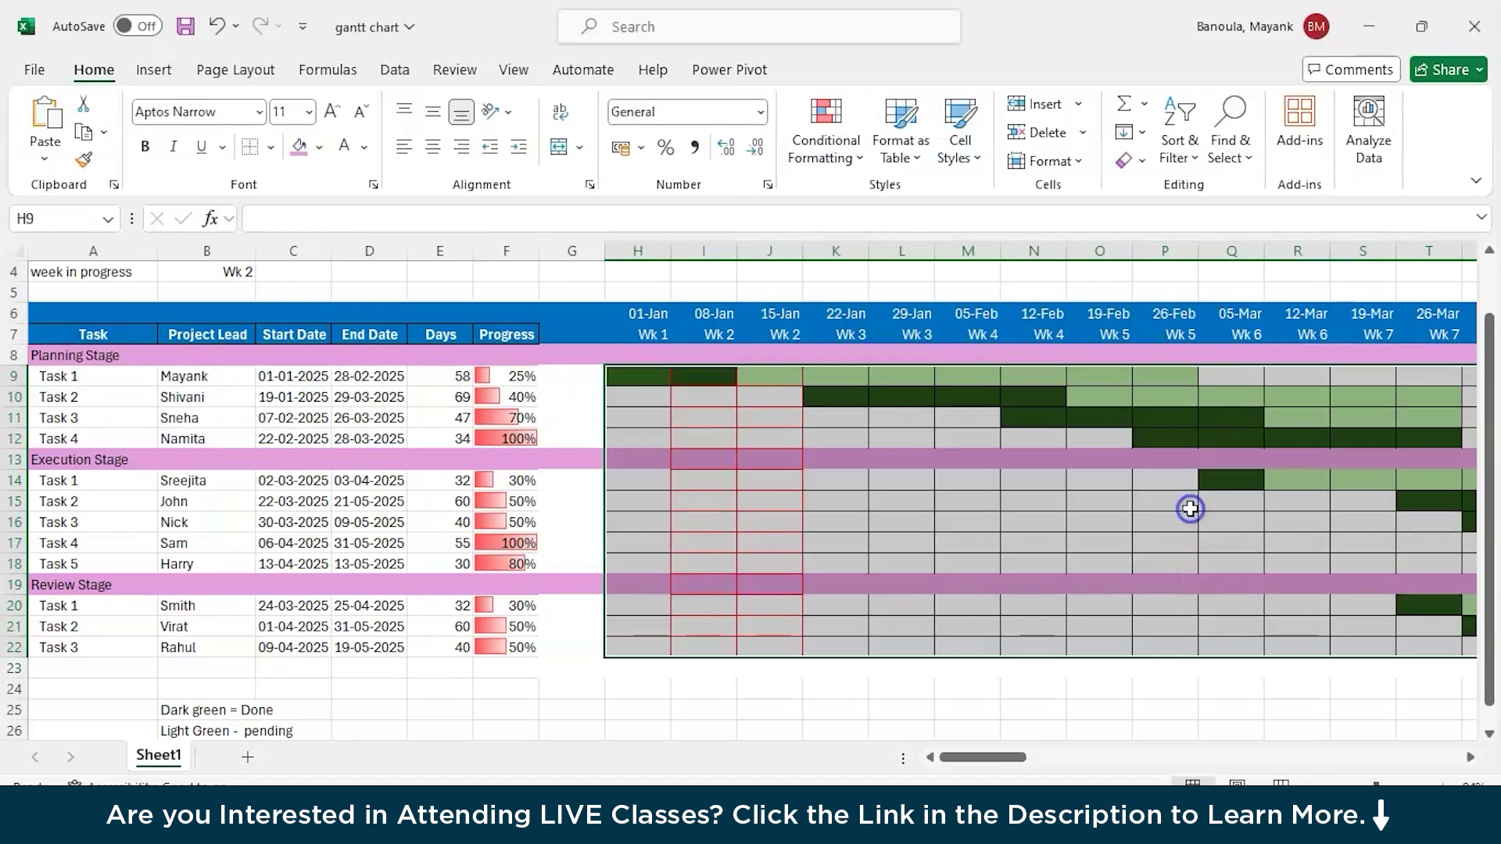
Step: Compare the week formula in I7 with the fixed Wk 2 value in J7
{"action": "left_click", "coordinate": [790, 709]}
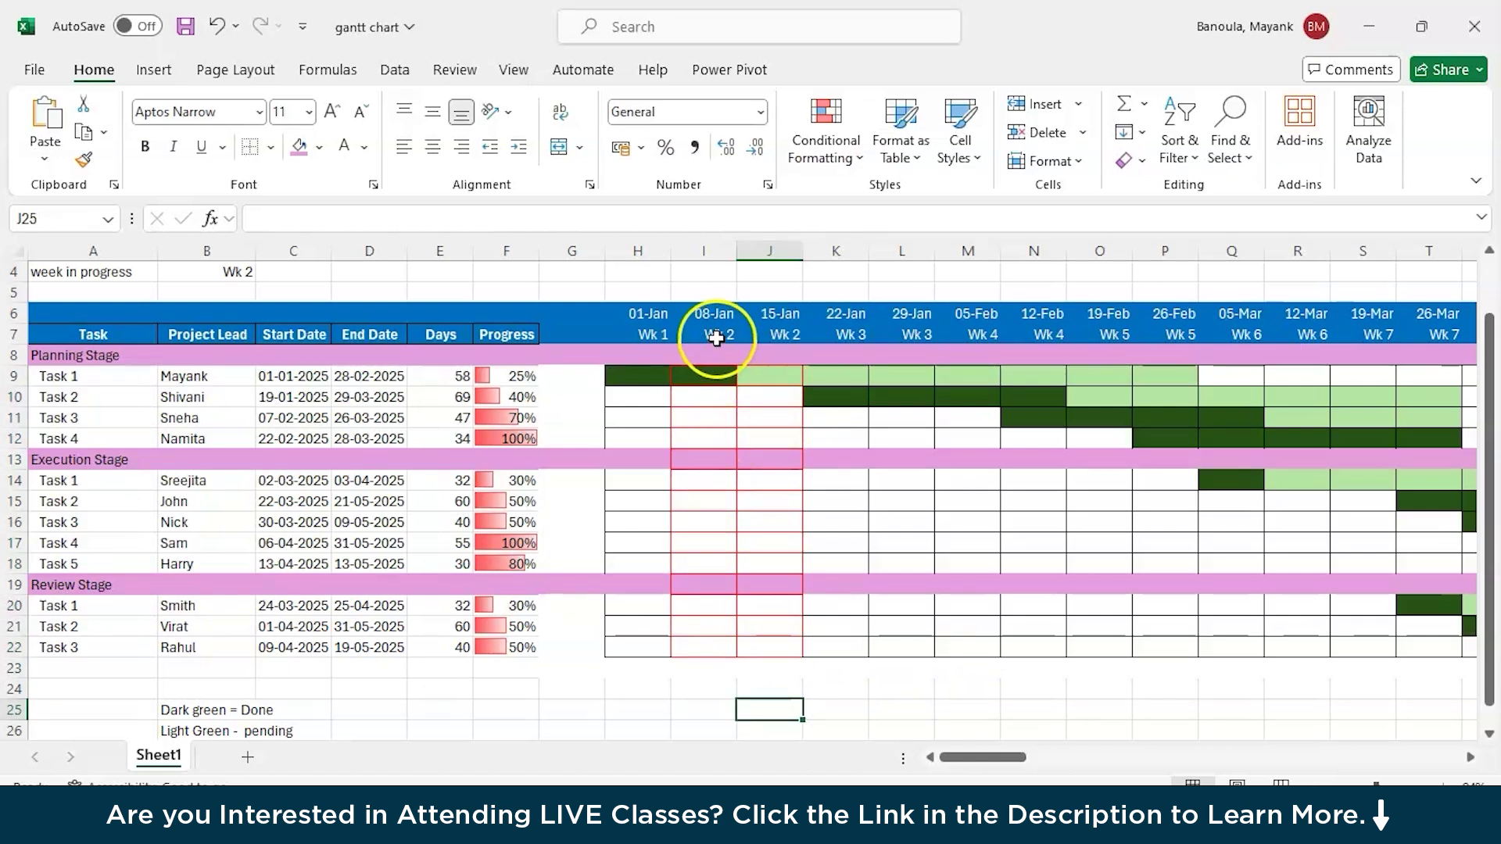
{"action": "left_click", "coordinate": [781, 344]}
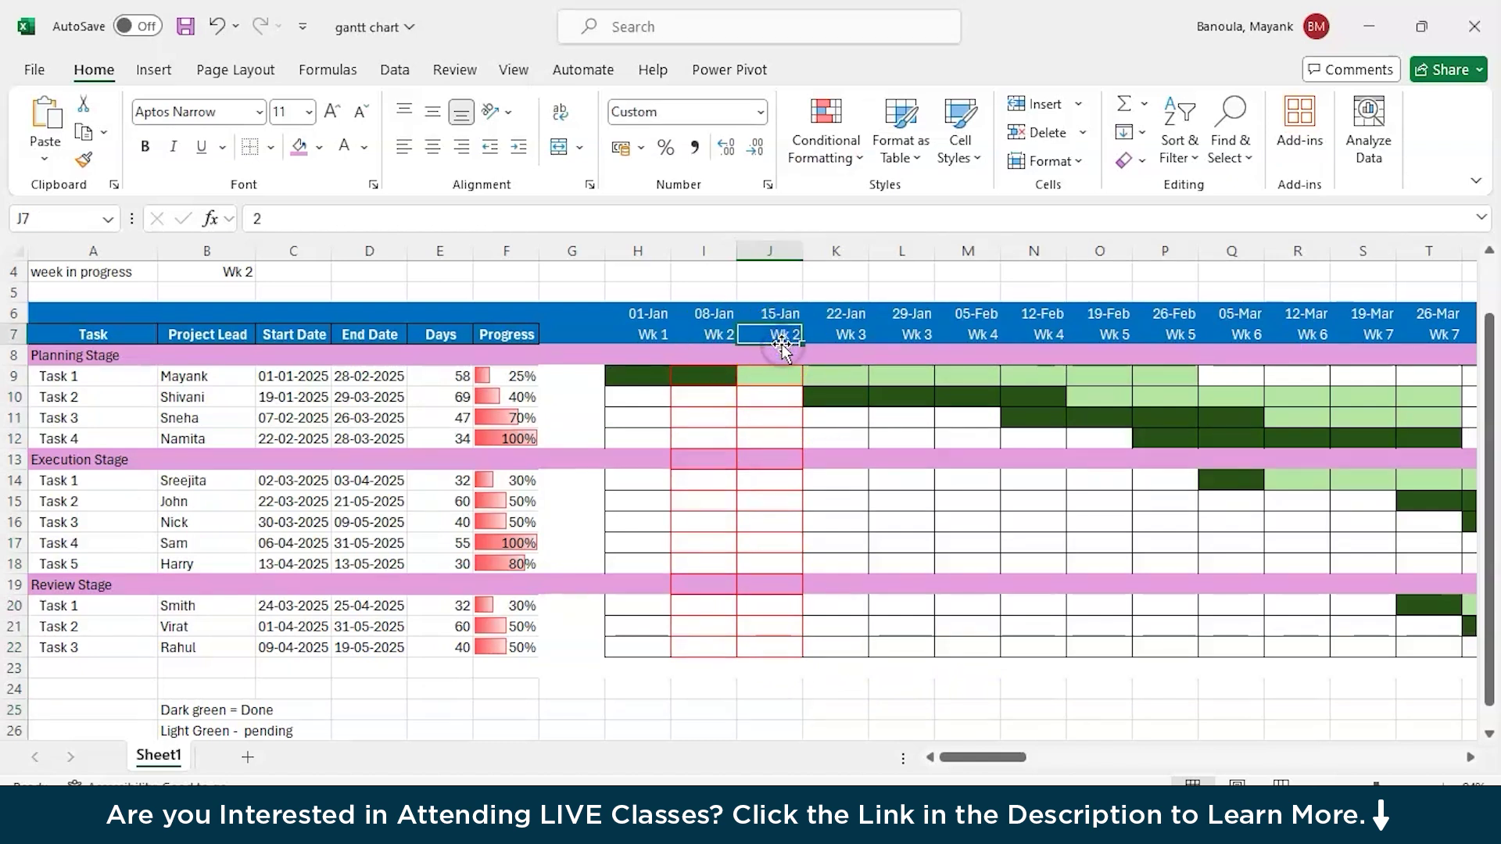
{"action": "left_click", "coordinate": [722, 336]}
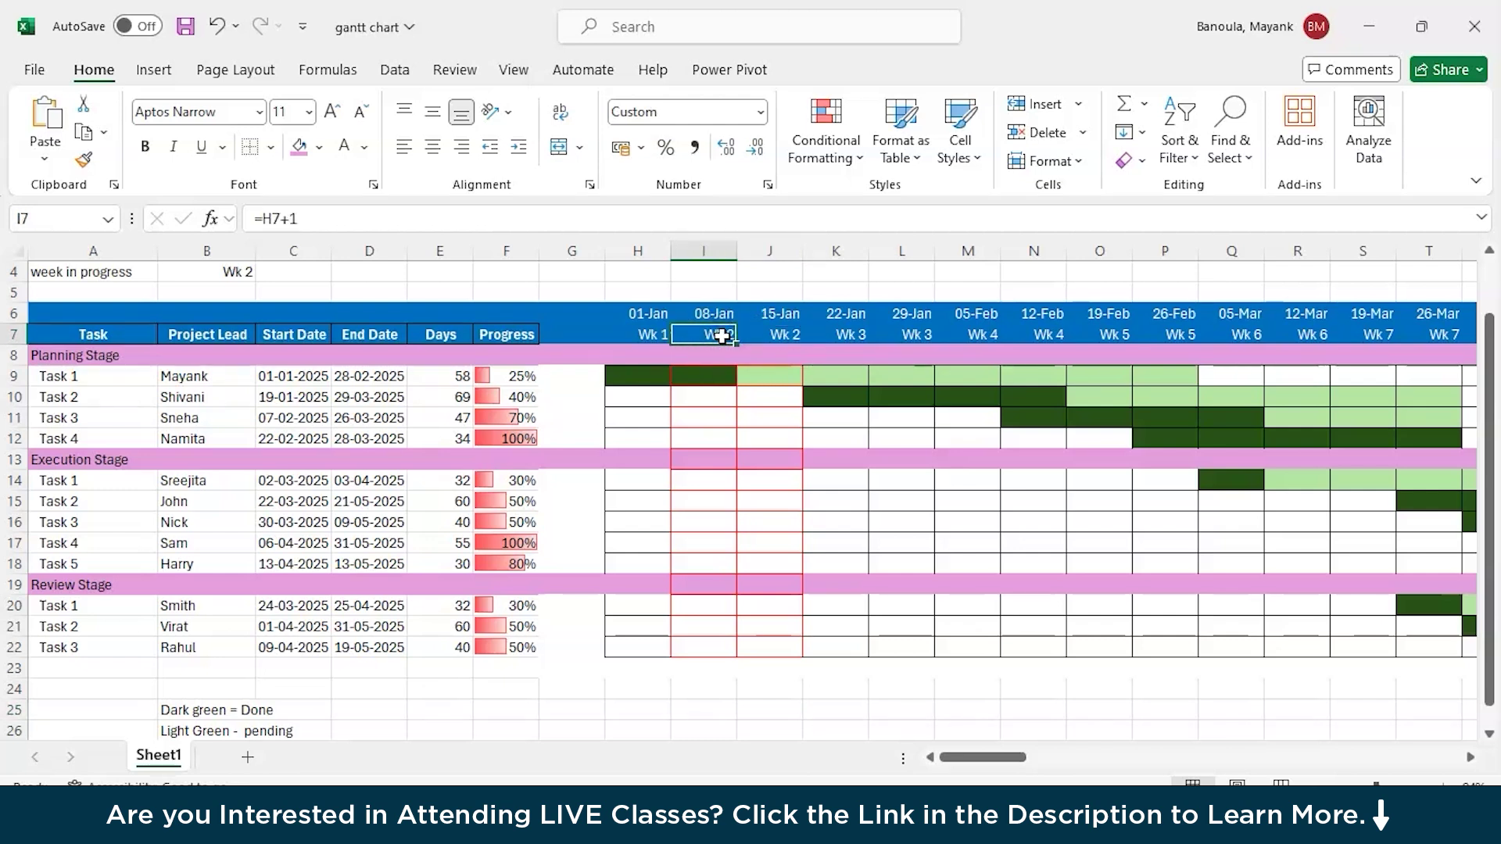
{"action": "left_click", "coordinate": [776, 337]}
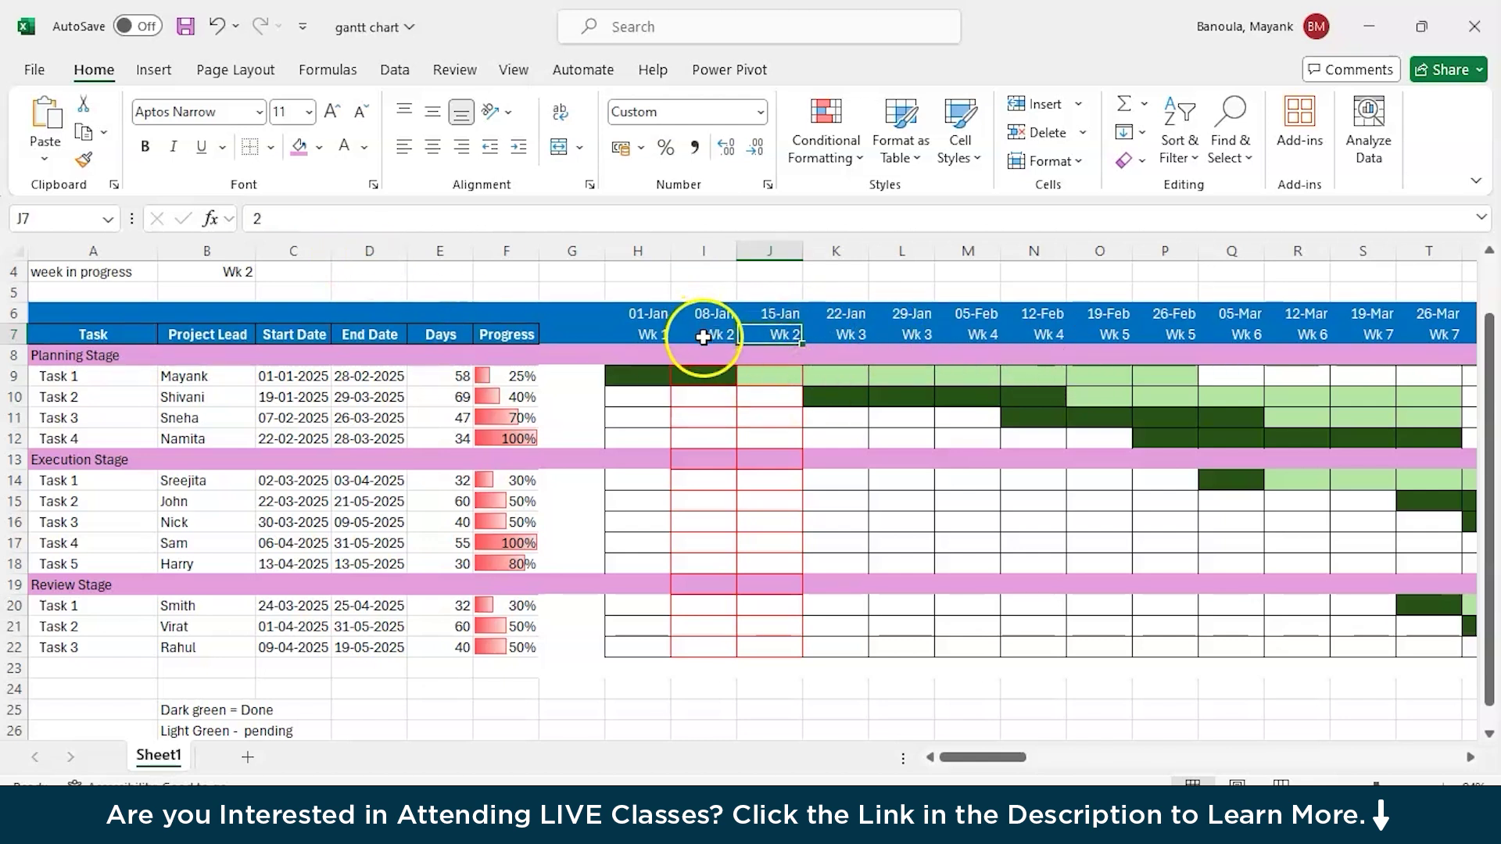
{"action": "left_click", "coordinate": [704, 337]}
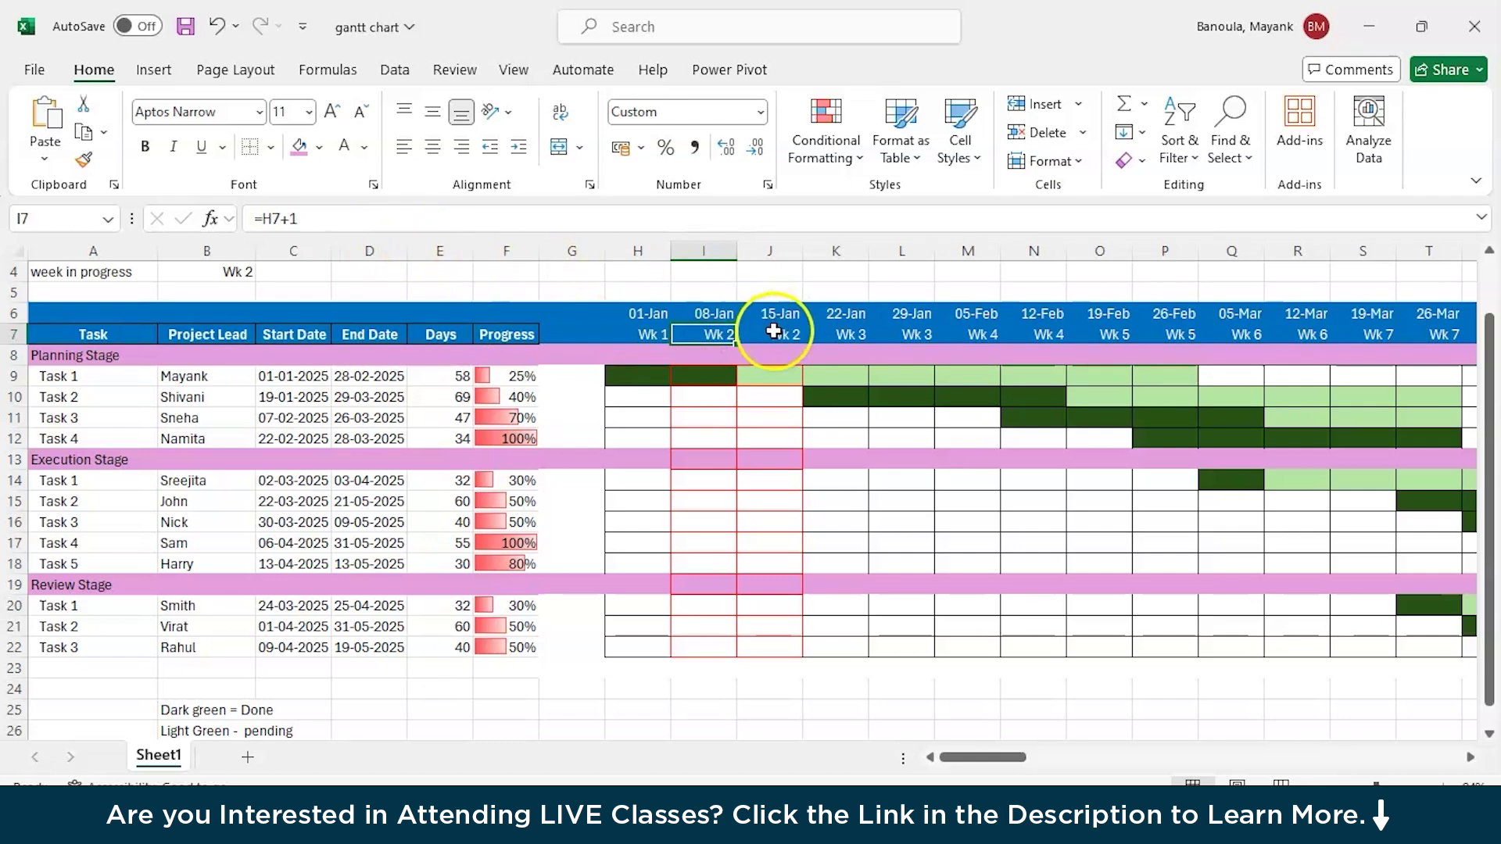
Step: Copy I7's =H7+1 into J7 and fill row 7 so weeks run Wk 1 to Wk 13
{"action": "left_click_drag", "start_coordinate": [735, 344], "coordinate": [782, 346]}
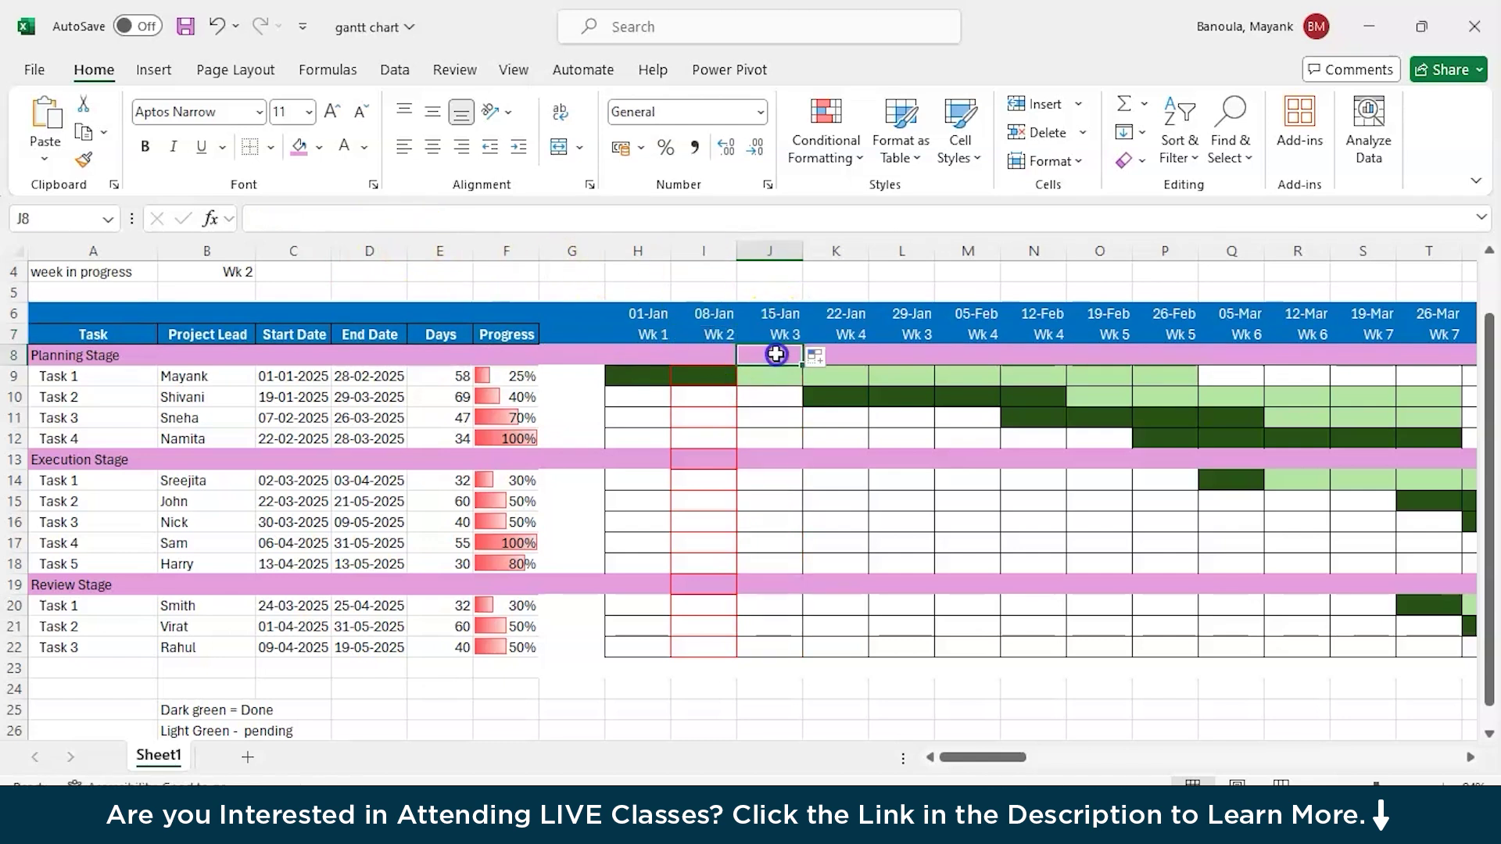
{"action": "left_click", "coordinate": [780, 338]}
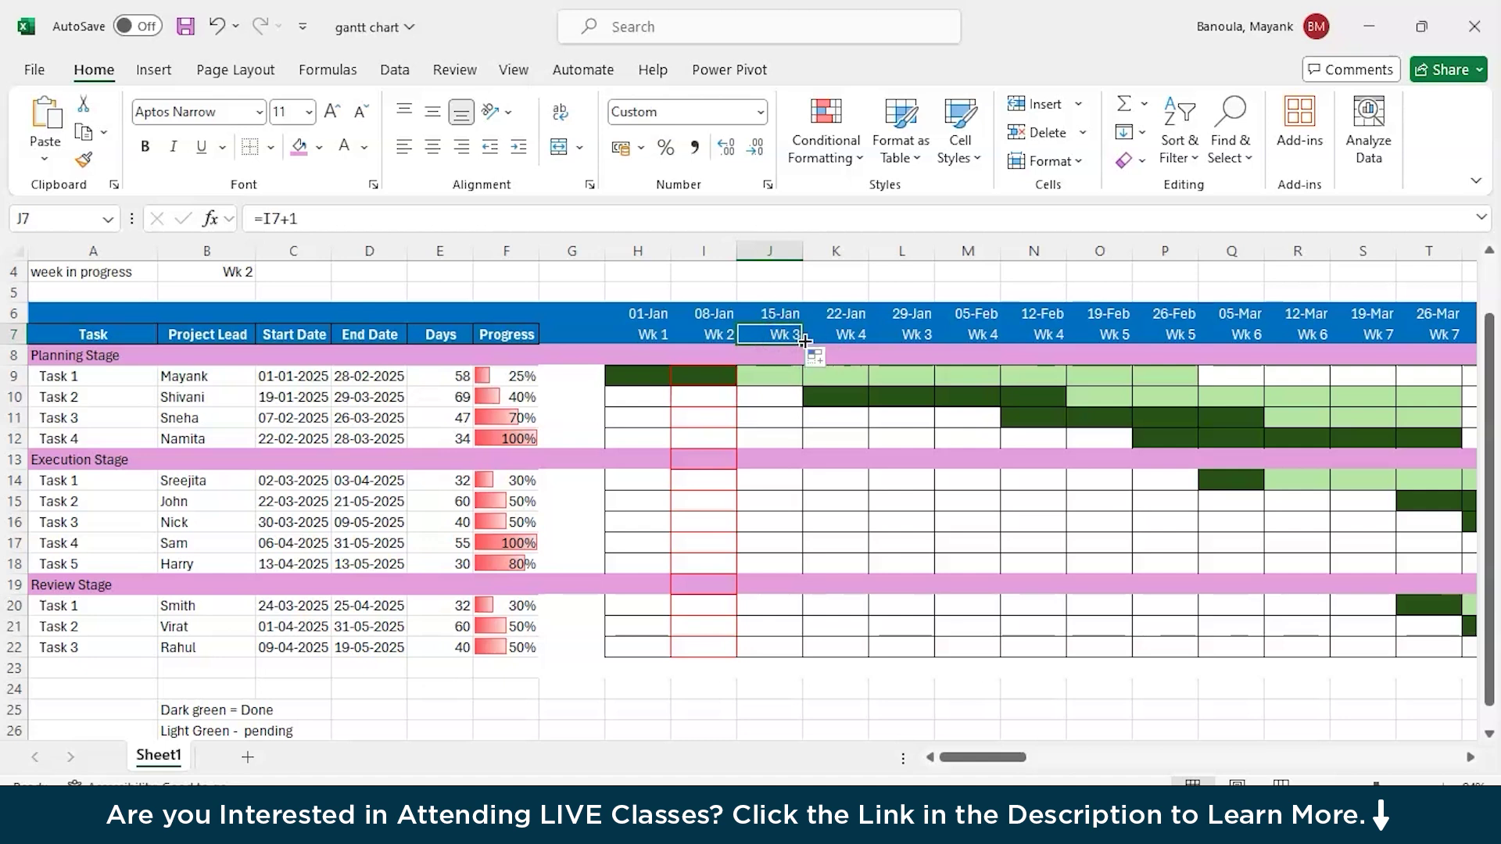
{"action": "left_click_drag", "start_coordinate": [803, 344], "coordinate": [1139, 344]}
{"action": "scroll", "coordinate": [1139, 344], "scroll_direction": "left", "scroll_amount": 15}
{"action": "scroll", "coordinate": [1139, 348], "scroll_direction": "left", "scroll_amount": 2}
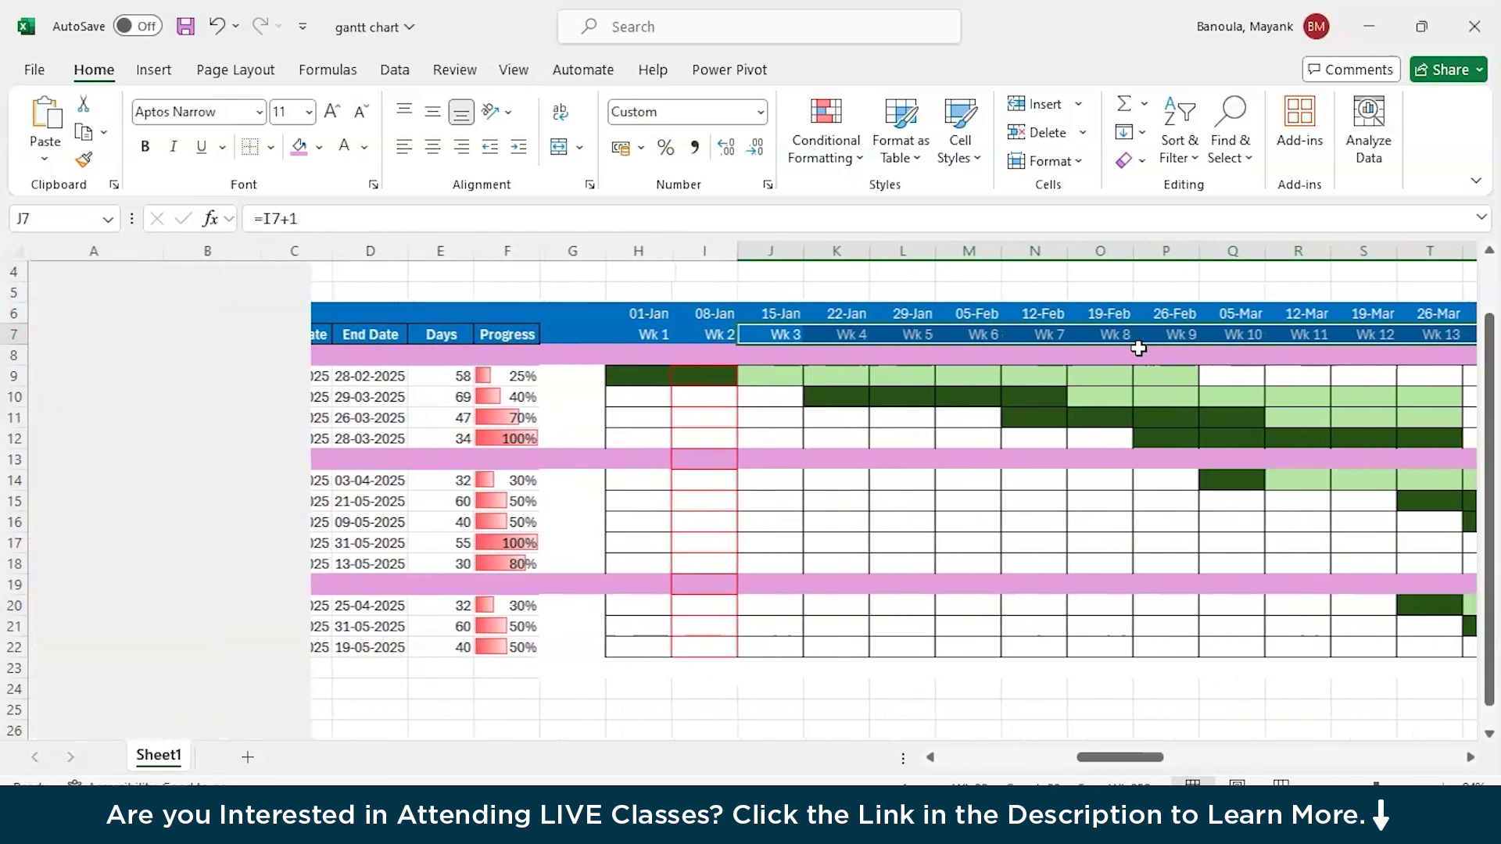
{"action": "left_click", "coordinate": [730, 654]}
{"action": "scroll", "coordinate": [812, 670], "scroll_direction": "up", "scroll_amount": 1}
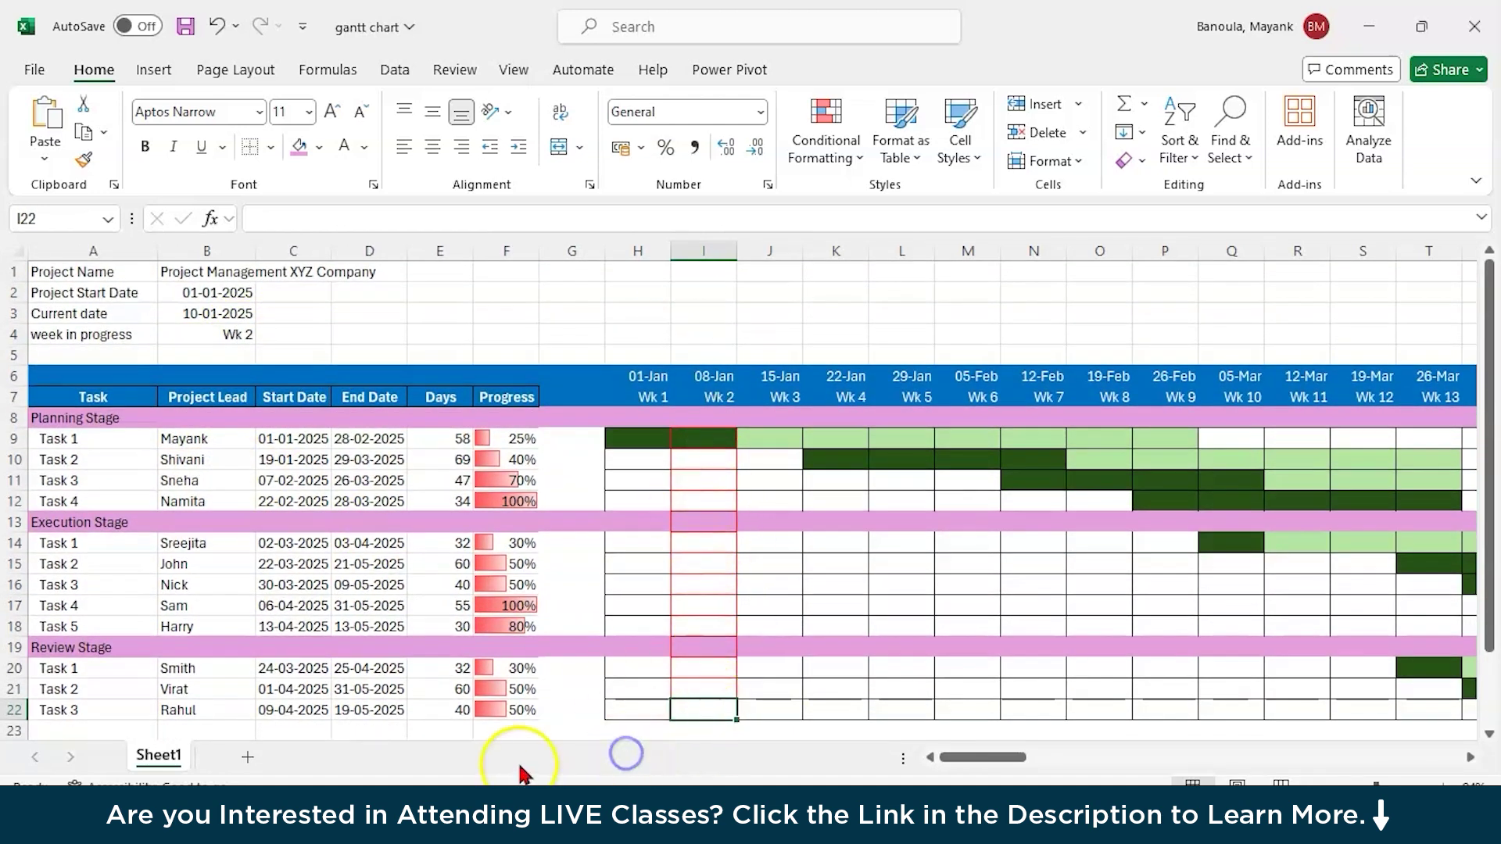
Step: Replace the =TODAY() current date in B3 with 25-01-2025, moving the red outline to Wk 4
{"action": "left_click", "coordinate": [568, 708]}
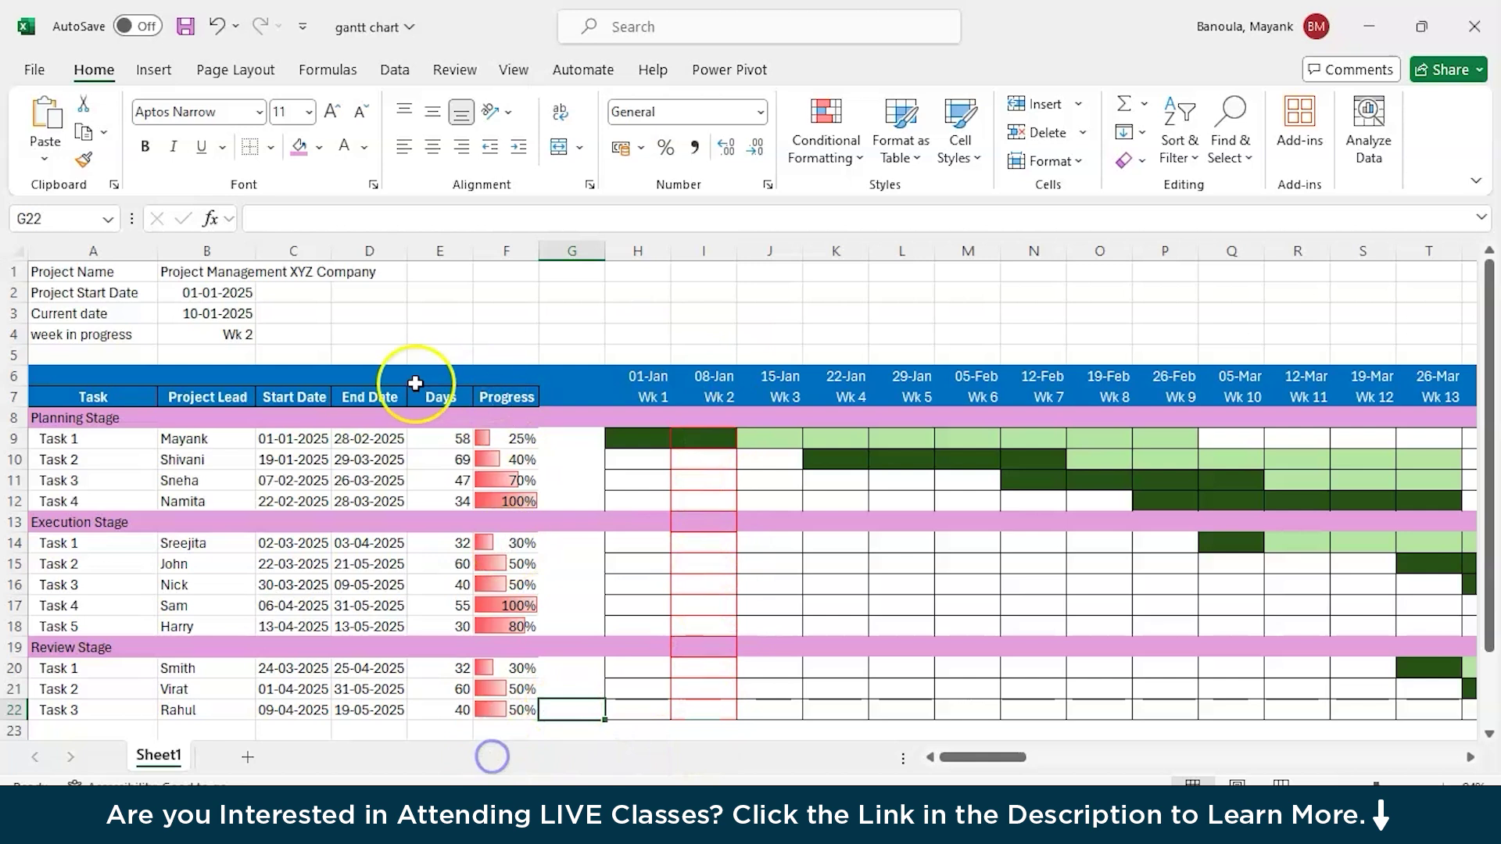
{"action": "left_click", "coordinate": [236, 334]}
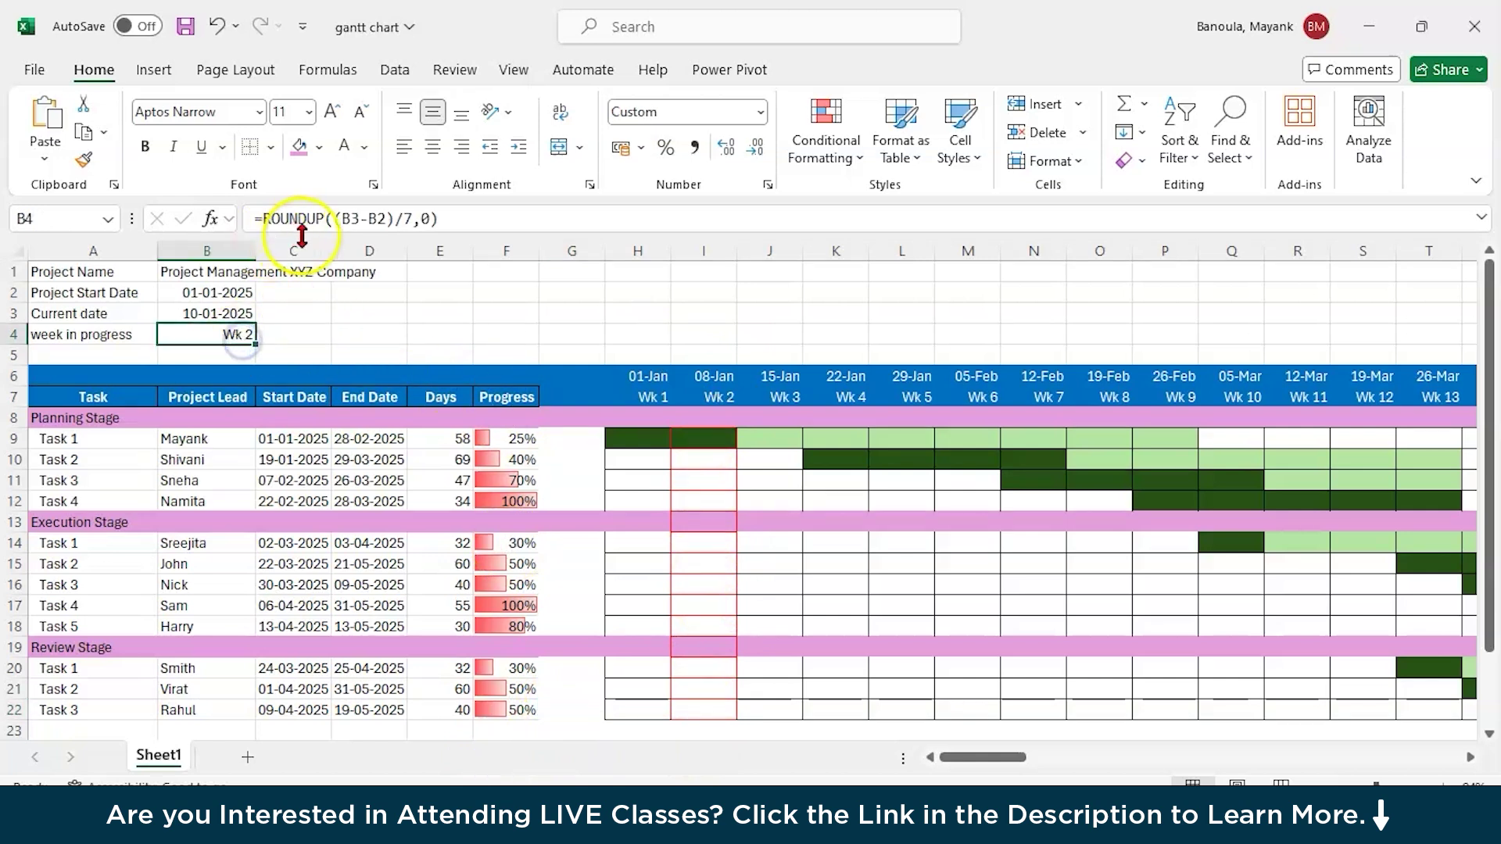
{"action": "left_click", "coordinate": [248, 319]}
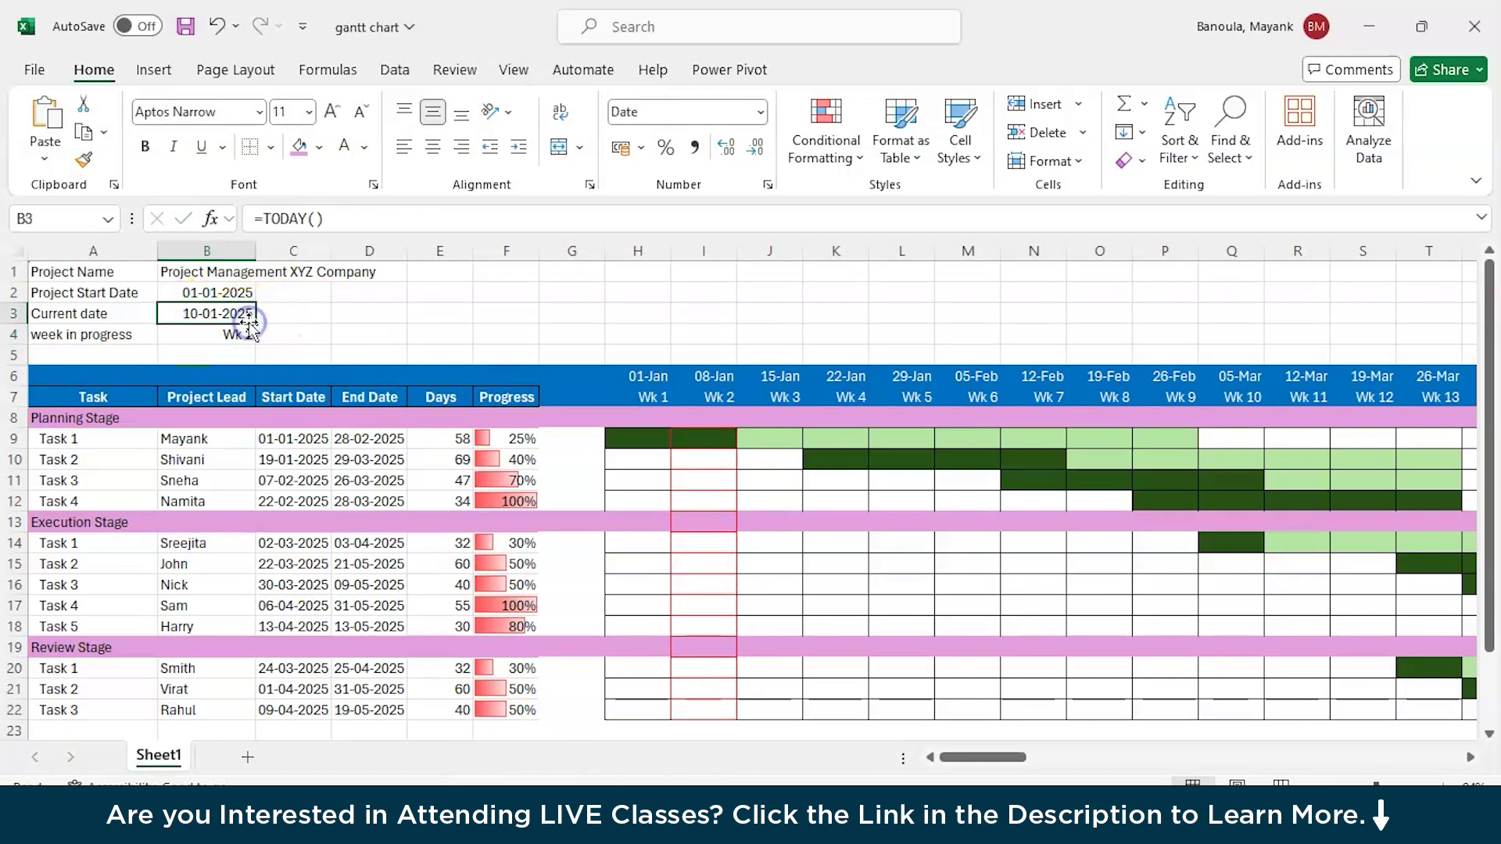
{"action": "left_click", "coordinate": [214, 294]}
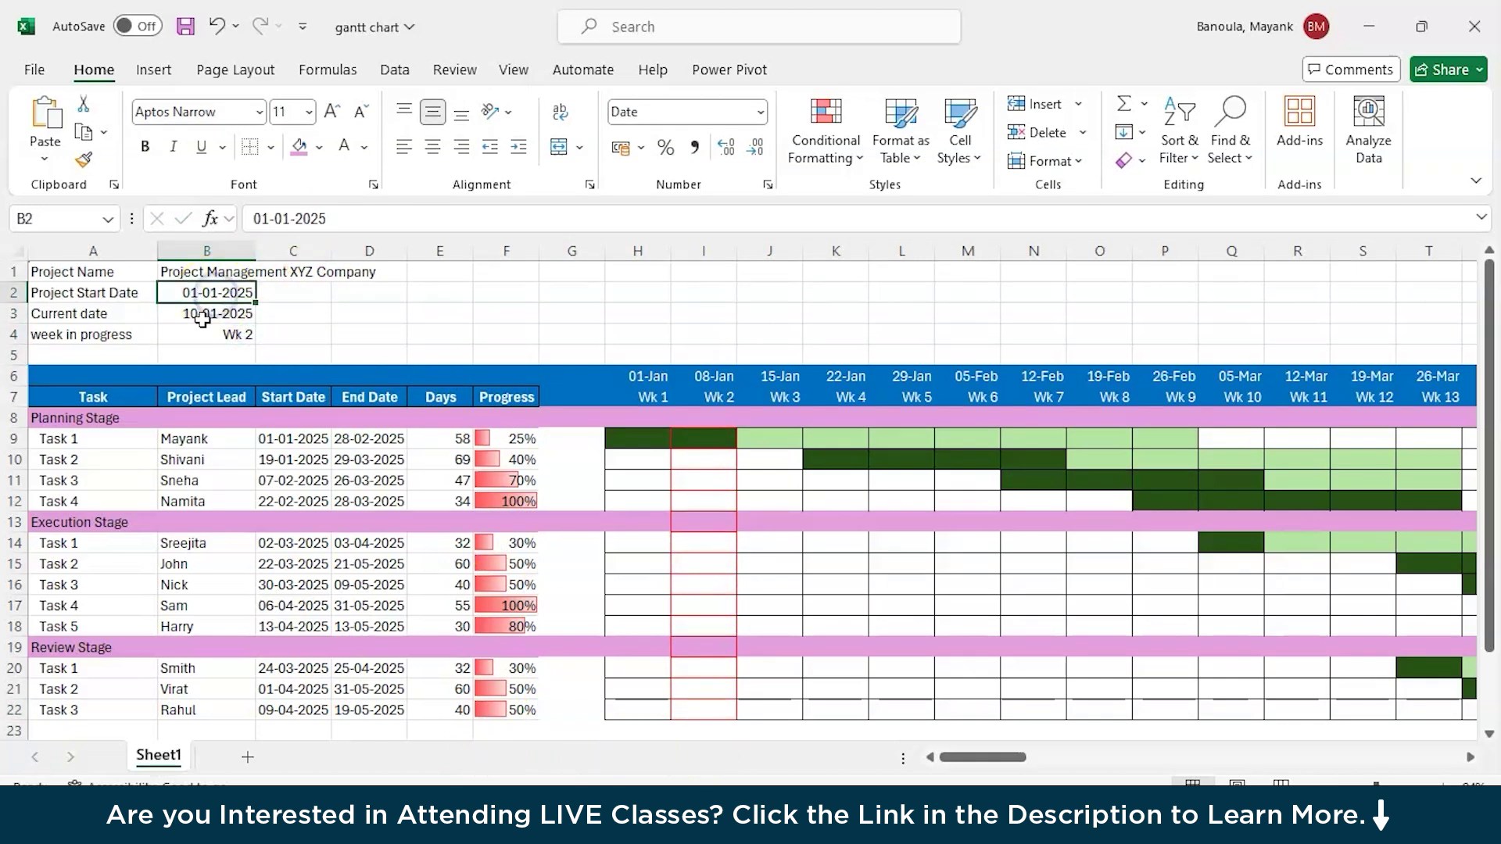
{"action": "left_click", "coordinate": [203, 320]}
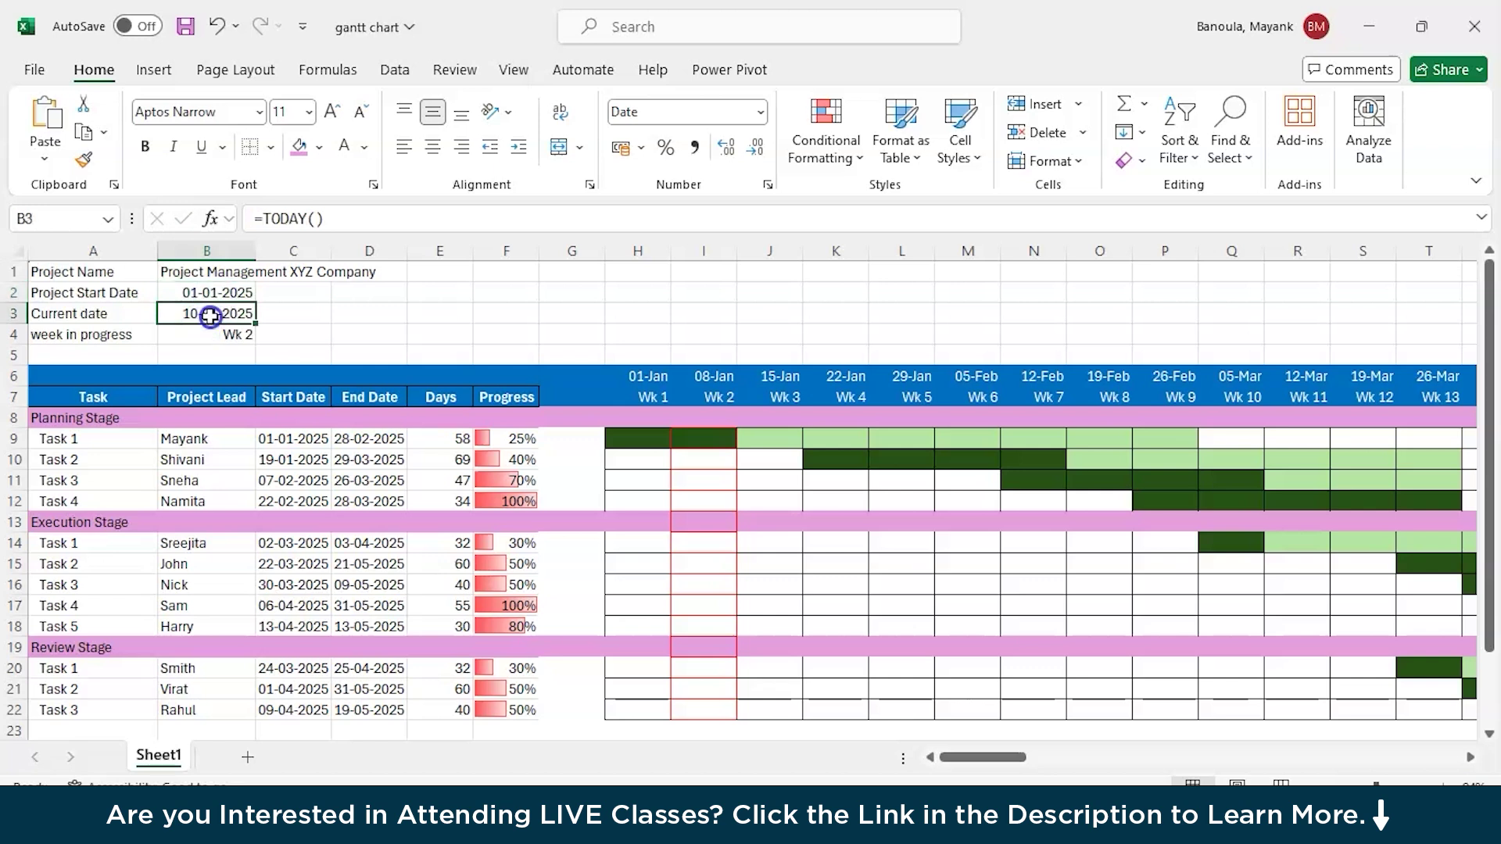
{"action": "double_click", "coordinate": [211, 317]}
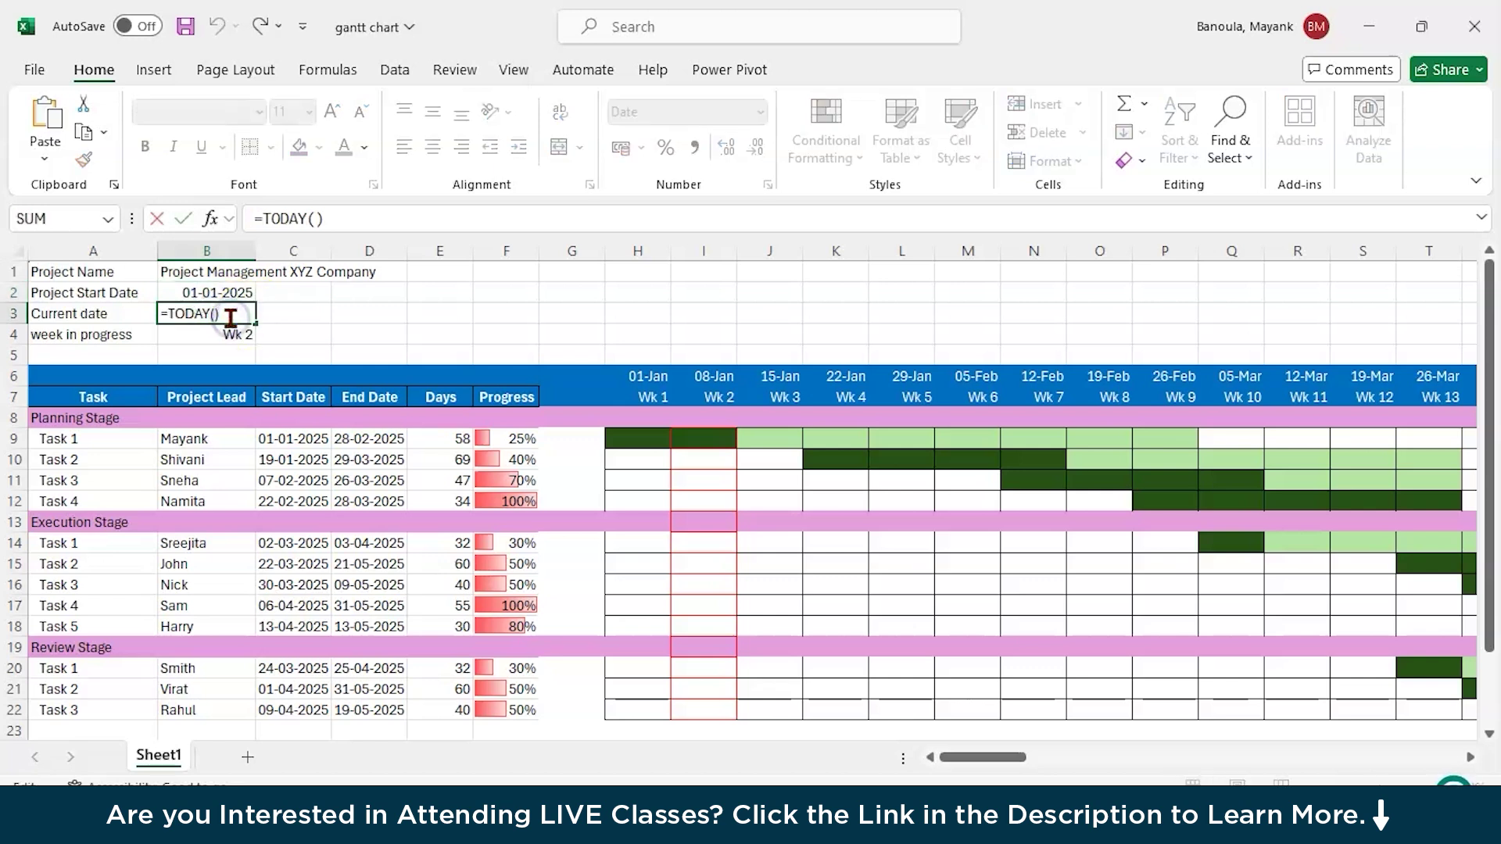
{"action": "type", "text": "]\\"}
{"action": "key", "text": "BackSpace"}
{"action": "key", "text": "BackSpace"}
{"action": "key", "text": "BackSpace"}
{"action": "key", "text": "BackSpace"}
{"action": "key", "text": "BackSpace"}
{"action": "key", "text": "BackSpace"}
{"action": "key", "text": "BackSpace"}
{"action": "key", "text": "BackSpace"}
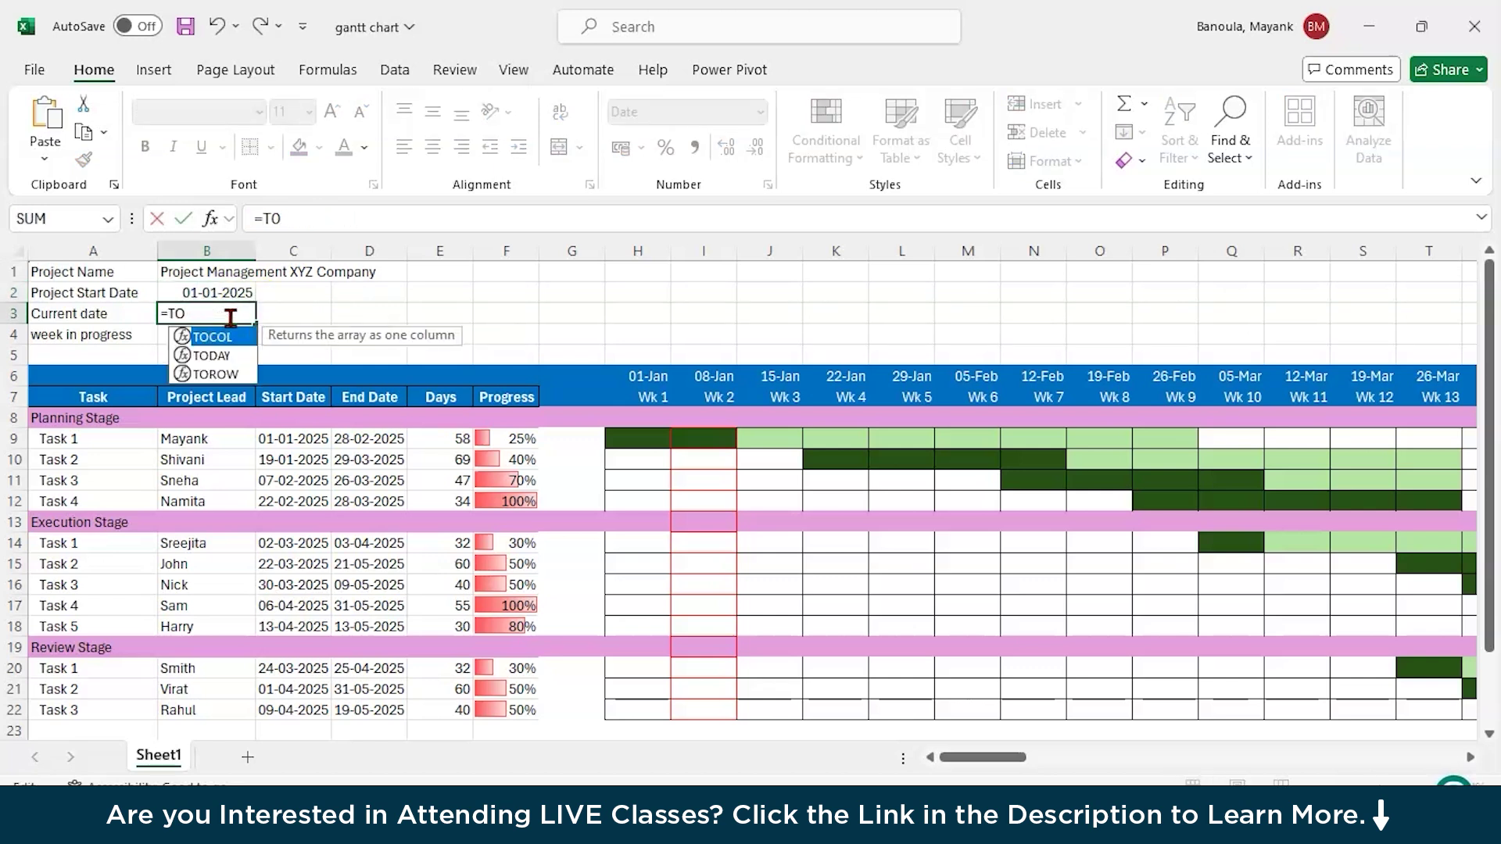
{"action": "key", "text": "Escape"}
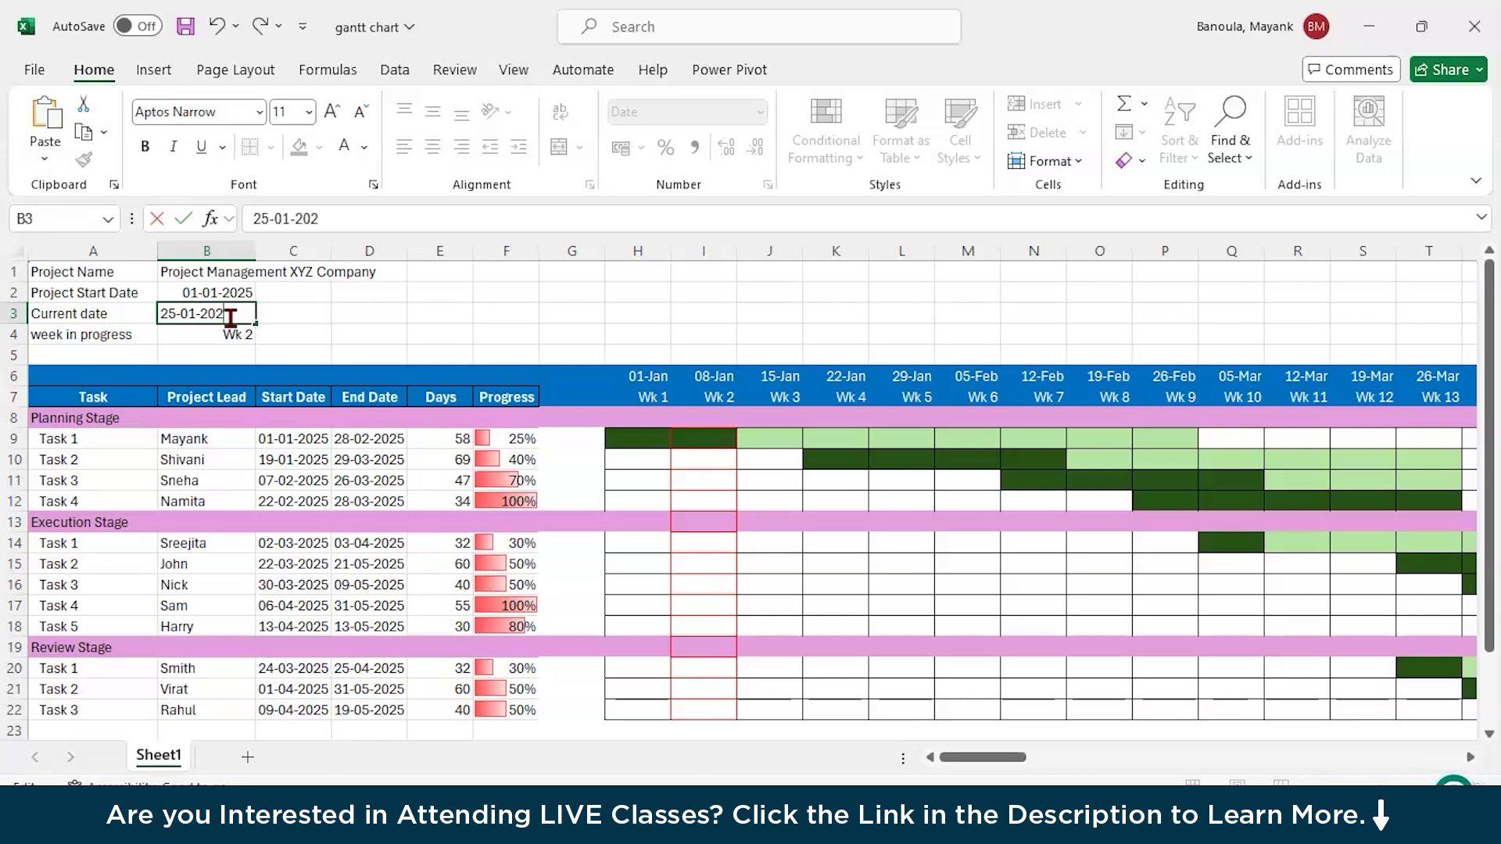
{"action": "key", "text": "Return"}
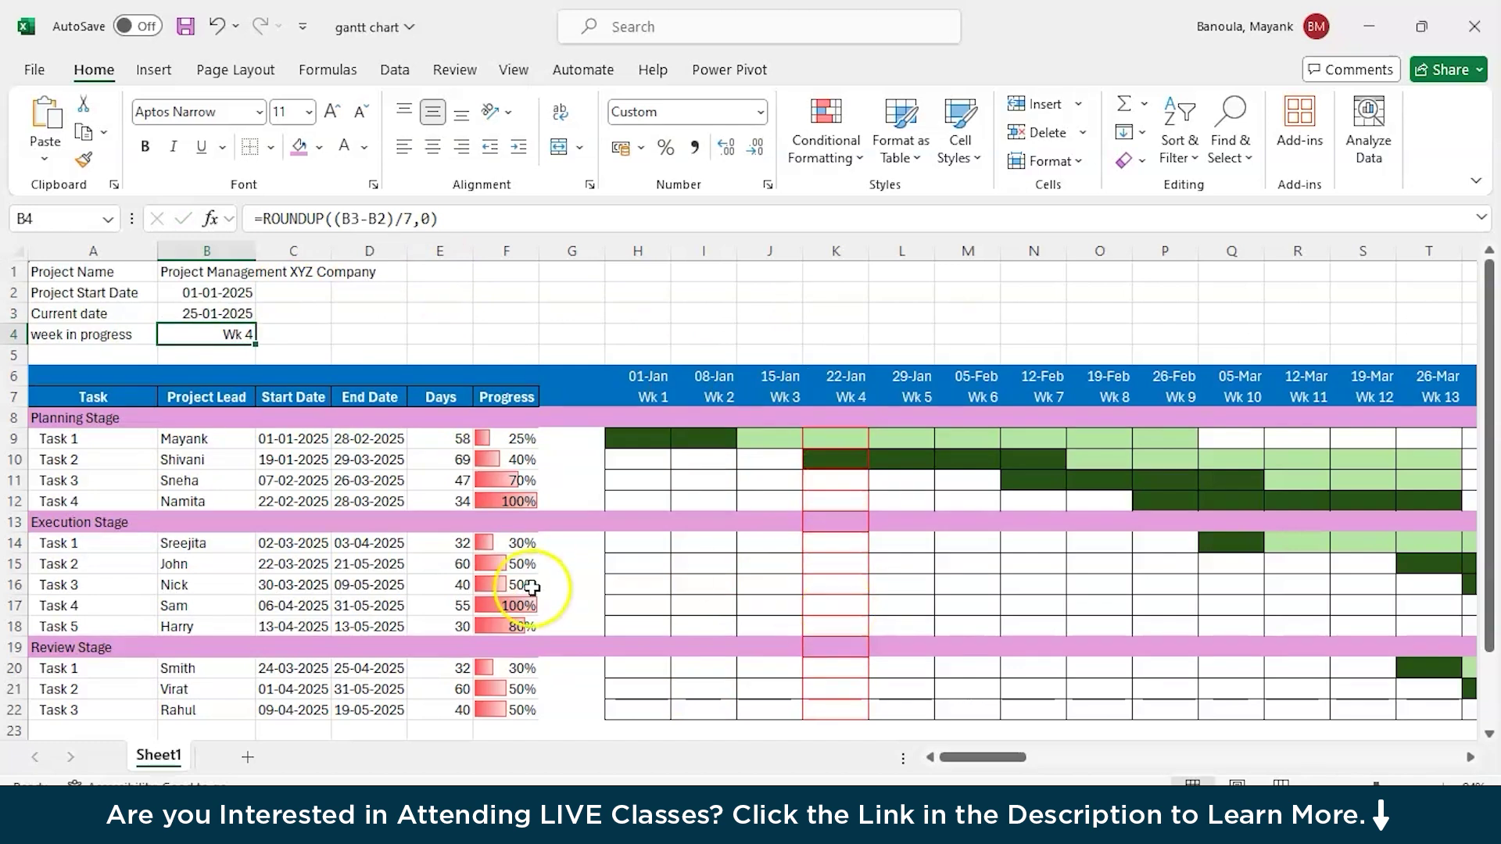
Step: Set Execution Stage Task 4's progress in F17 to 50%
{"action": "left_click", "coordinate": [513, 605]}
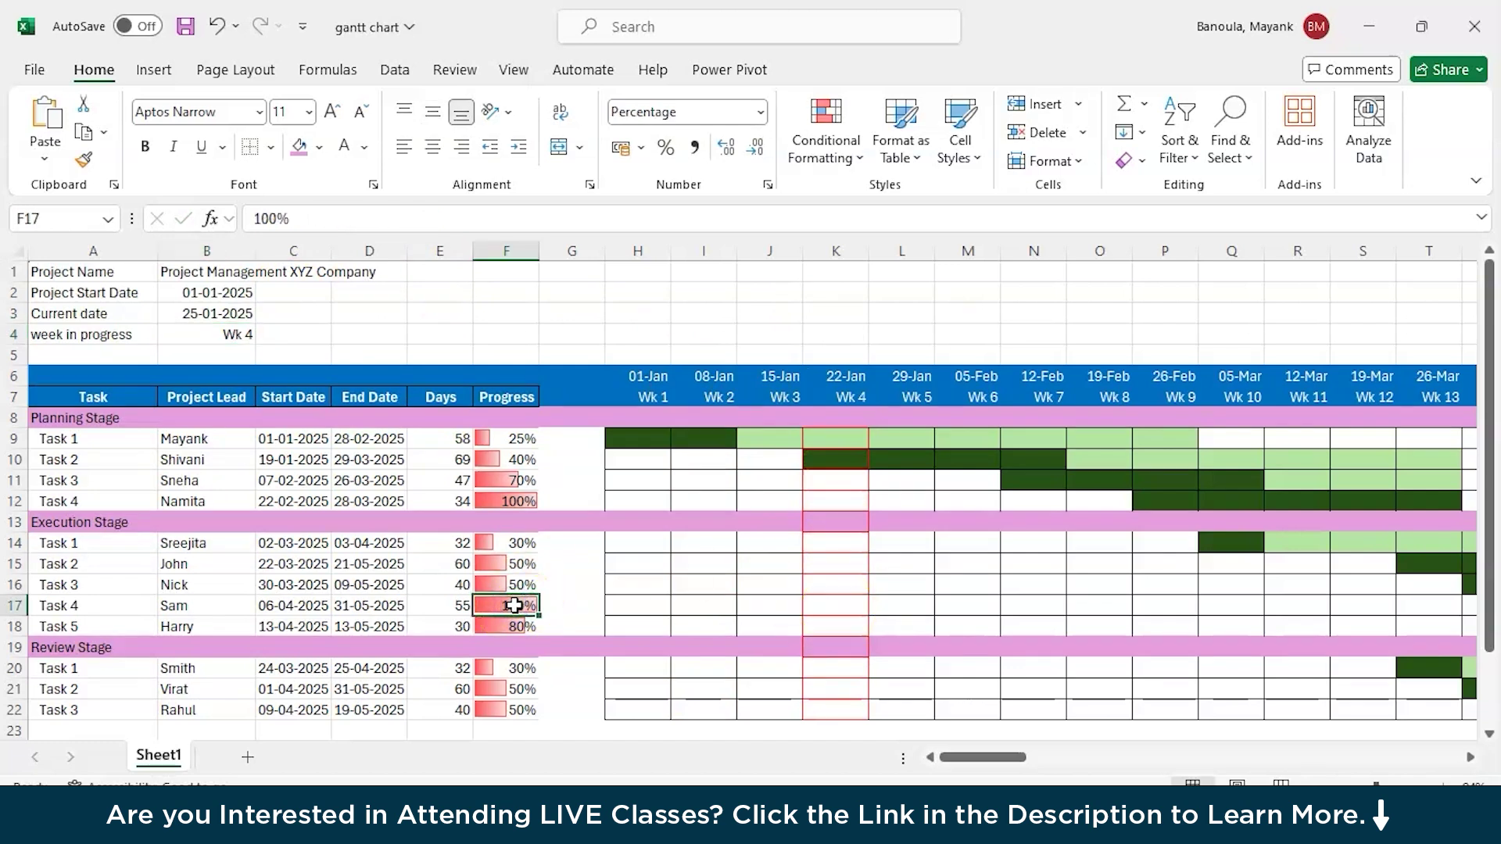
{"action": "type", "text": "50"}
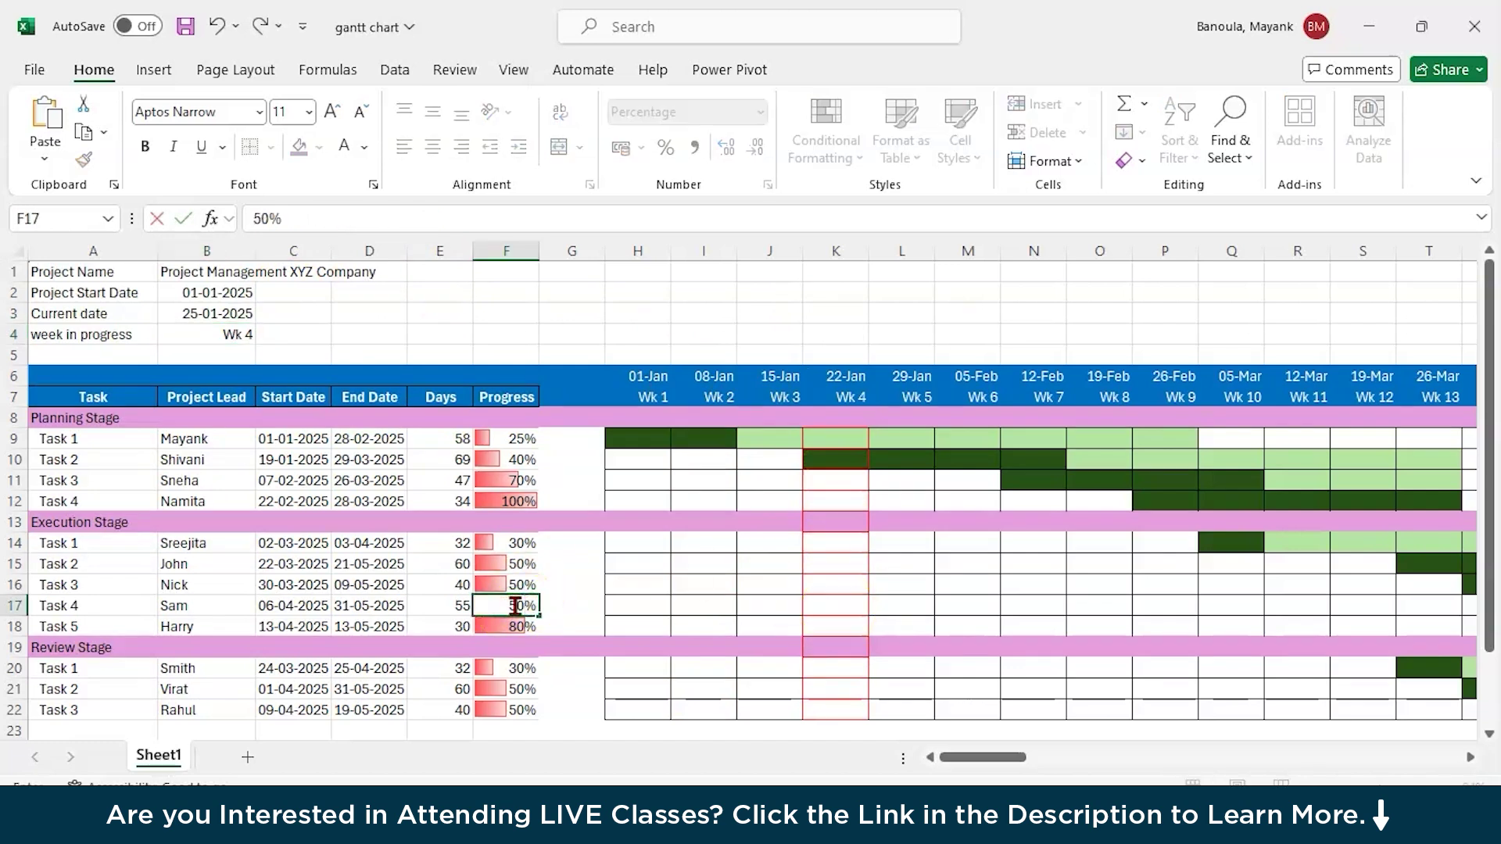
{"action": "key", "text": "Return"}
{"action": "scroll", "coordinate": [1302, 557], "scroll_direction": "right", "scroll_amount": 3}
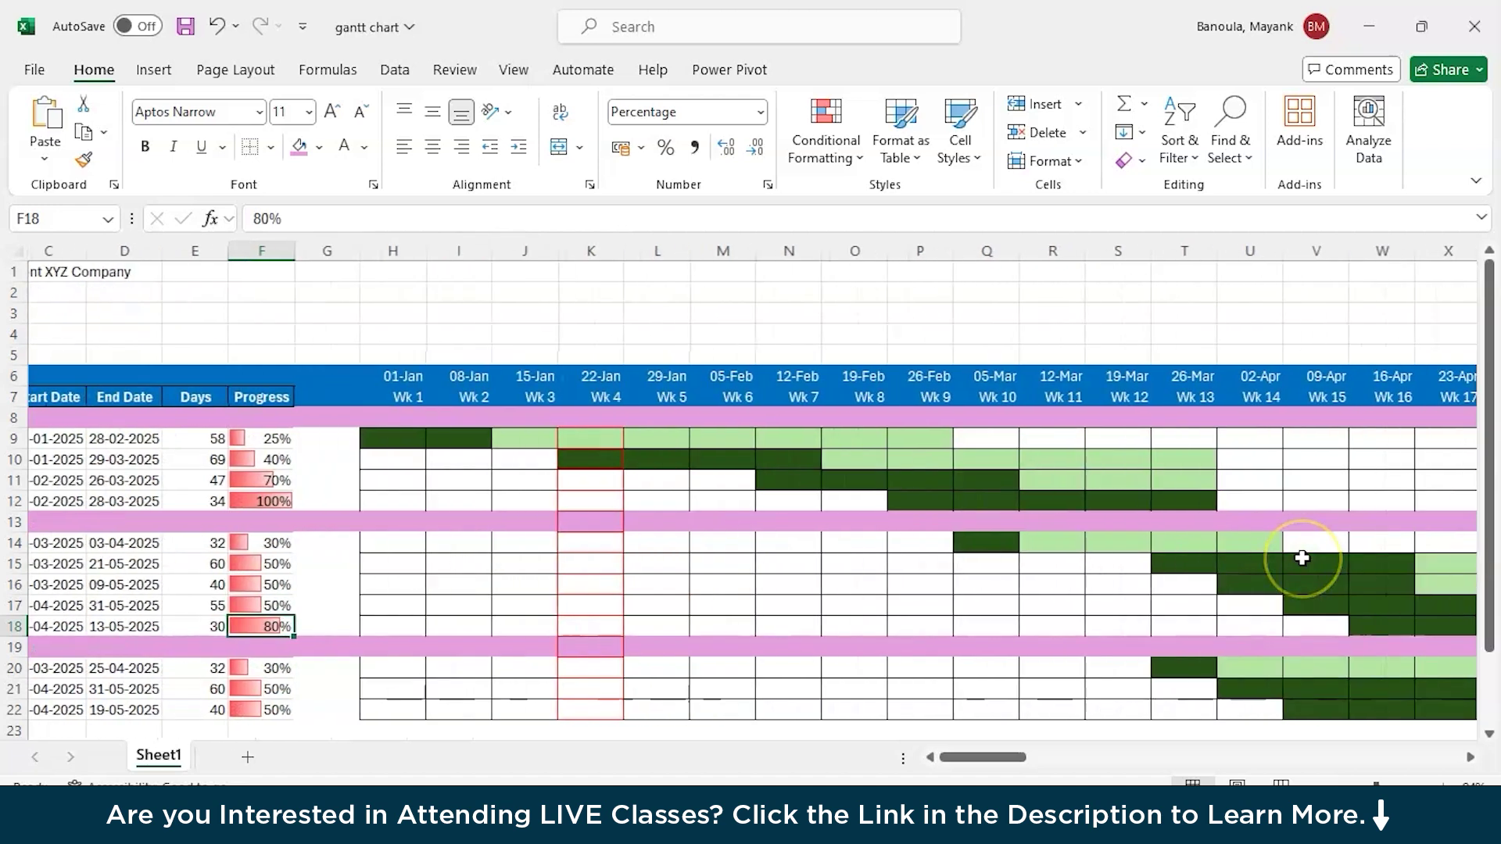
{"action": "scroll", "coordinate": [1263, 618], "scroll_direction": "right", "scroll_amount": 9}
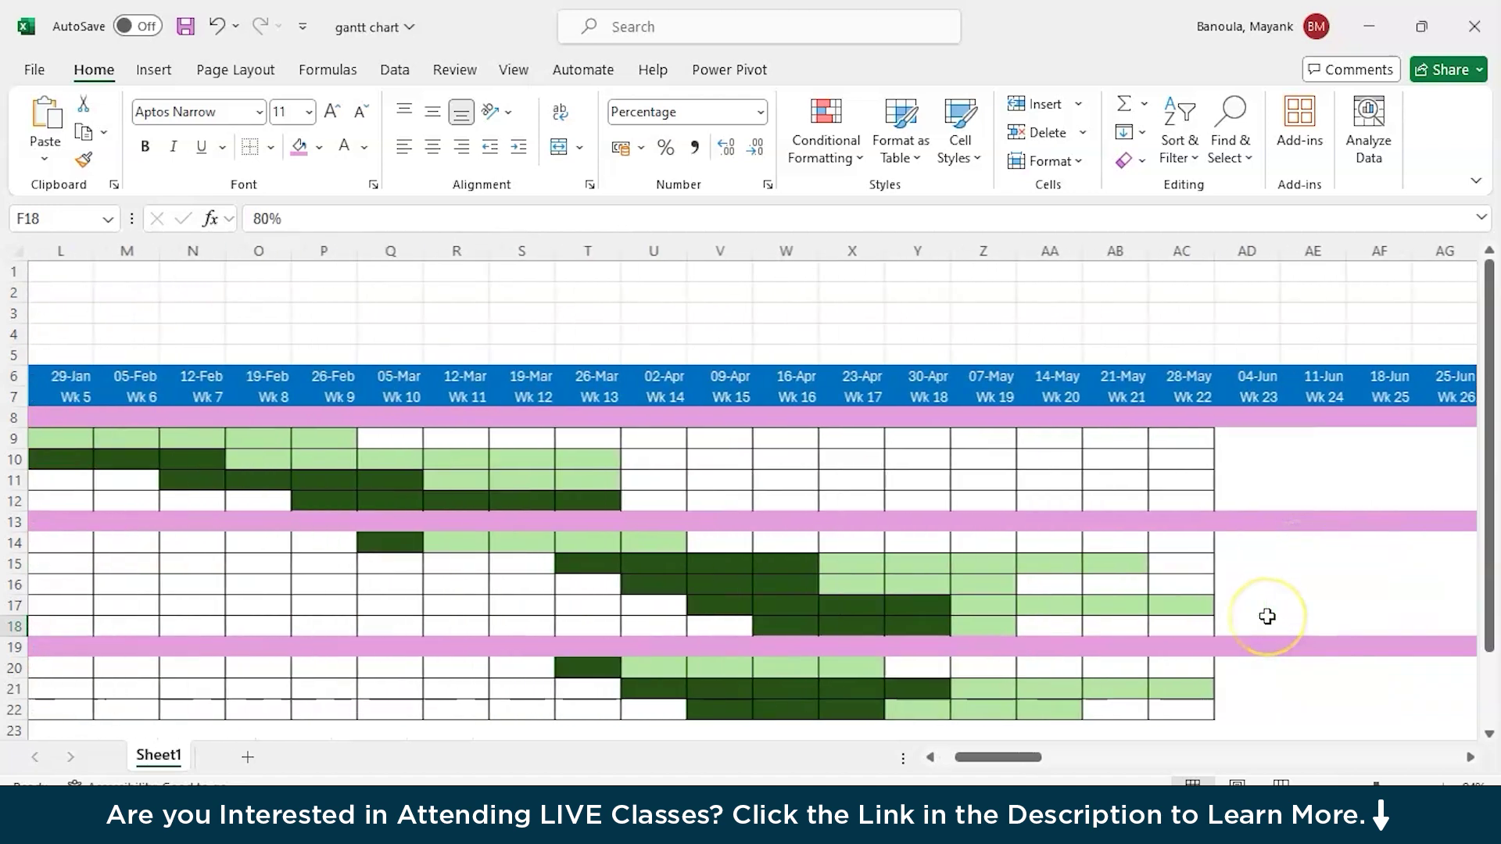
{"action": "scroll", "coordinate": [1267, 617], "scroll_direction": "left", "scroll_amount": 11}
{"action": "scroll", "coordinate": [1267, 617], "scroll_direction": "down", "scroll_amount": 2}
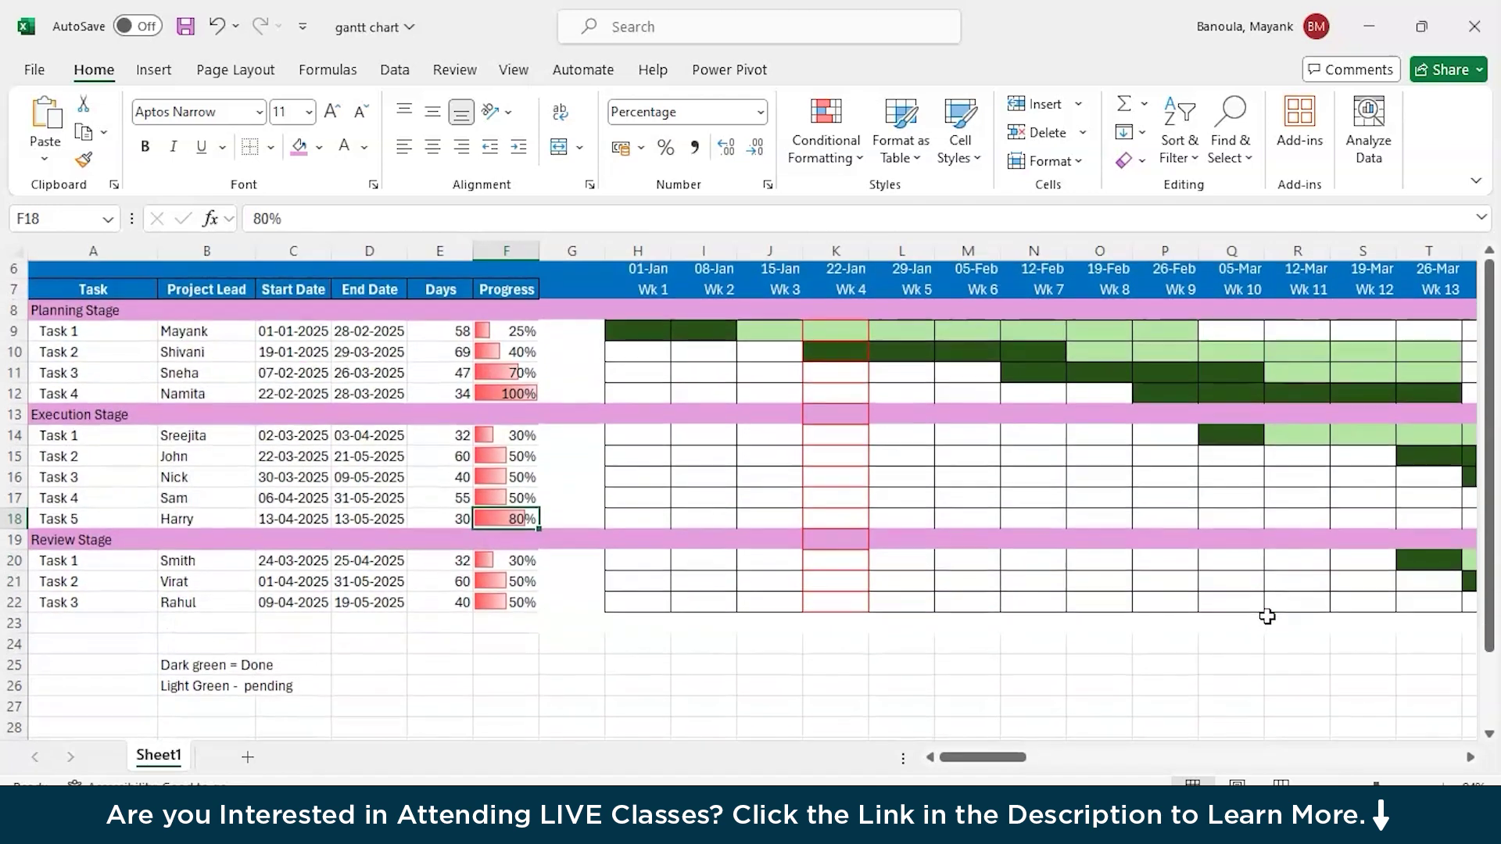
{"action": "scroll", "coordinate": [1268, 617], "scroll_direction": "up", "scroll_amount": 2}
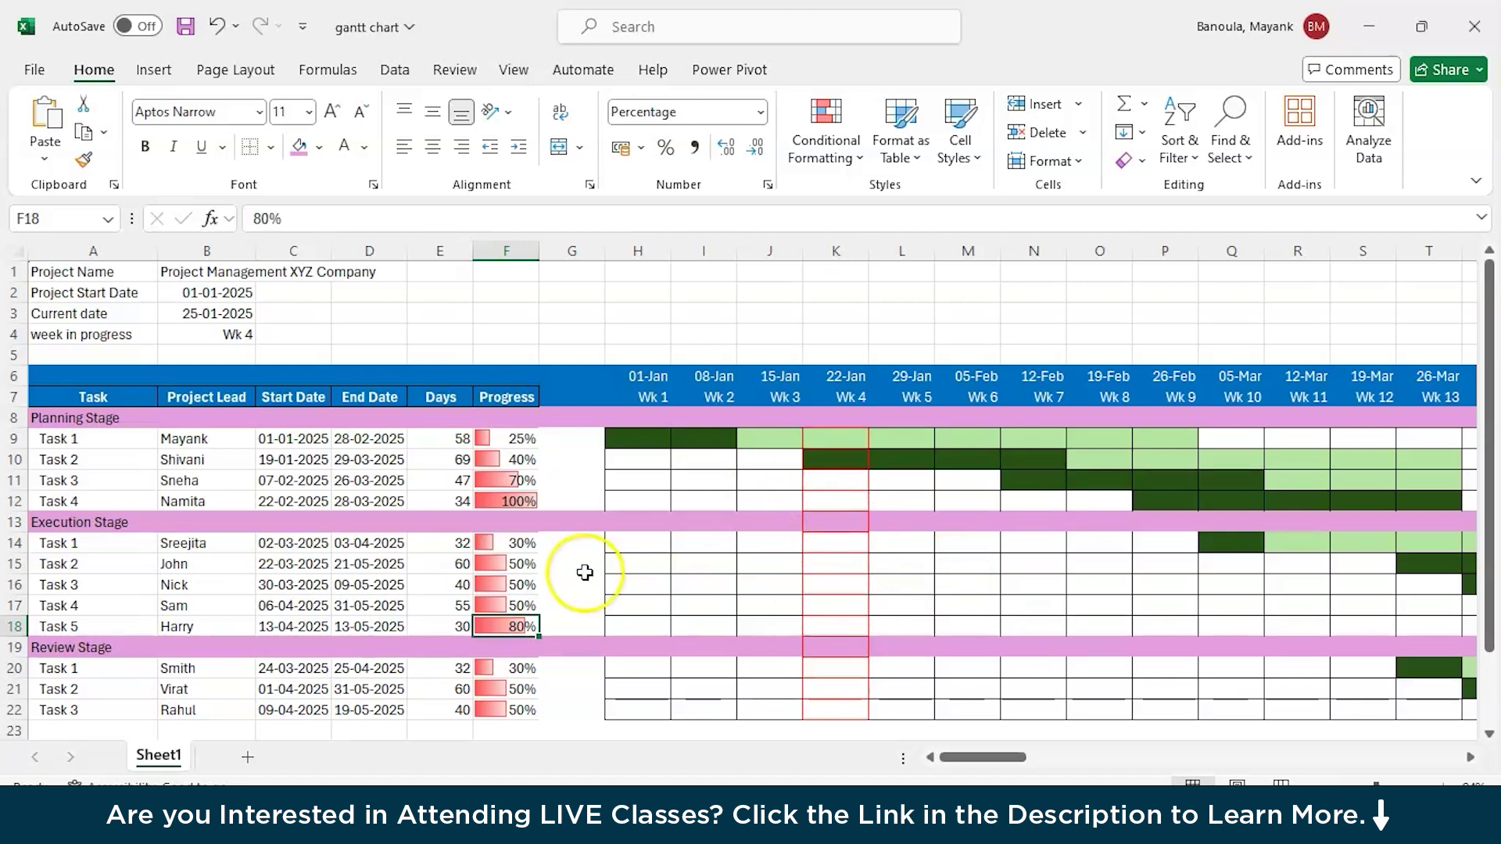
{"action": "scroll", "coordinate": [585, 574], "scroll_direction": "down", "scroll_amount": 2}
{"action": "scroll", "coordinate": [584, 575], "scroll_direction": "up", "scroll_amount": 2}
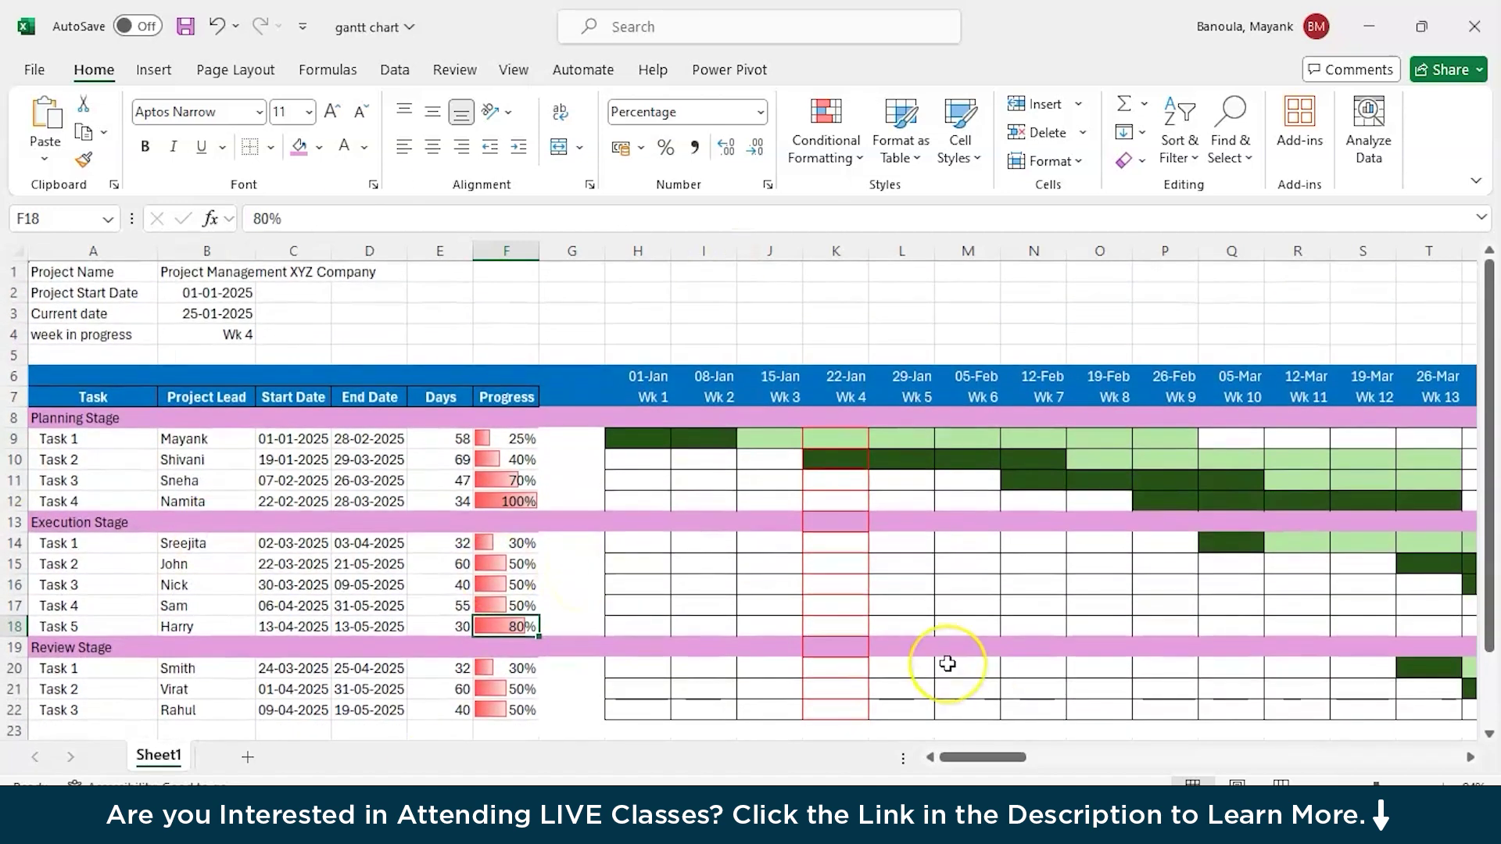
{"action": "scroll", "coordinate": [948, 664], "scroll_direction": "down", "scroll_amount": 3}
{"action": "scroll", "coordinate": [948, 663], "scroll_direction": "up", "scroll_amount": 3}
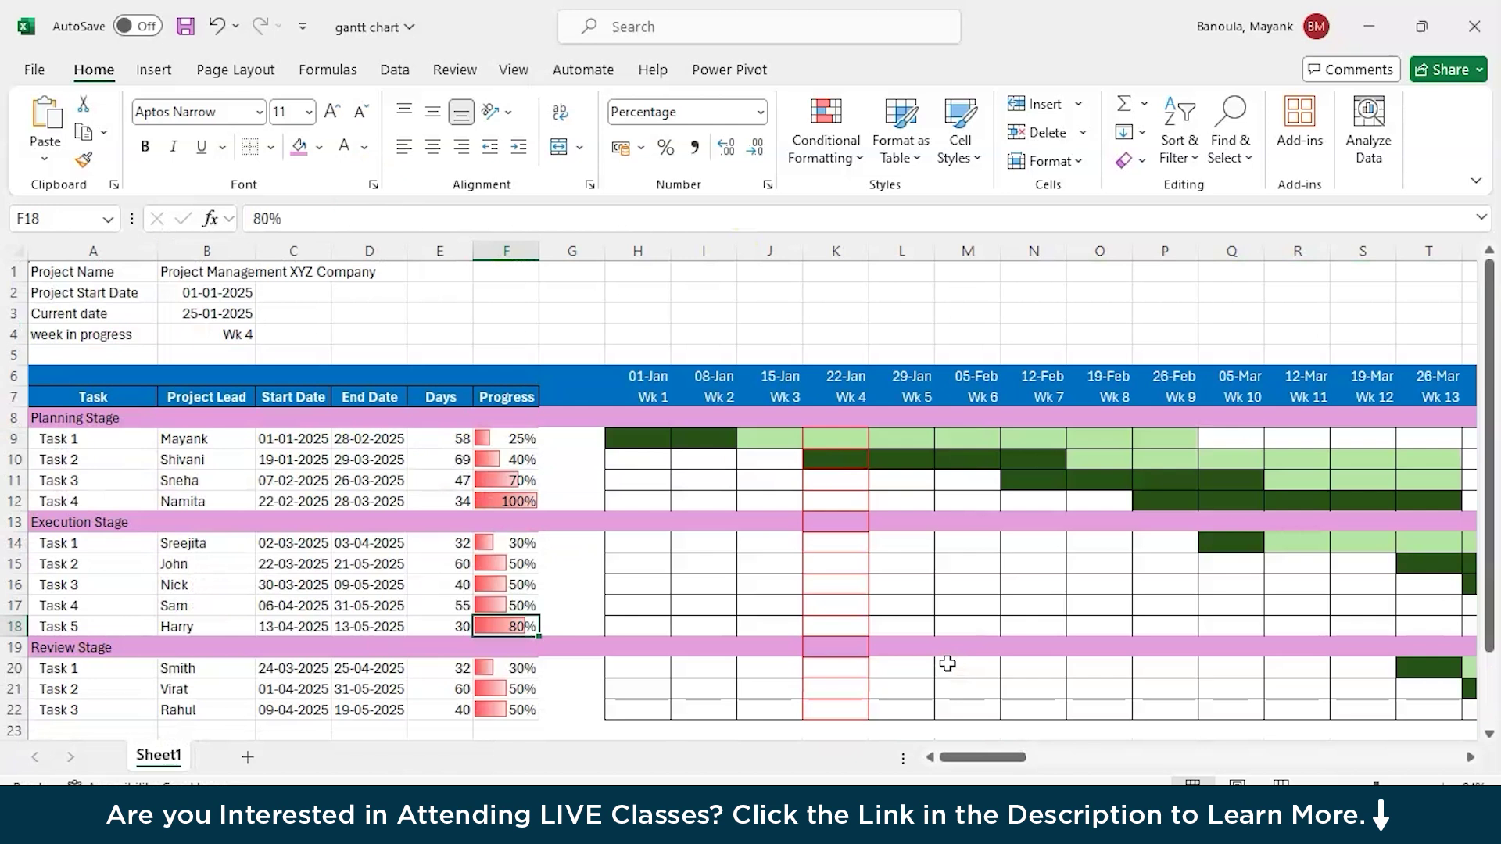
{"action": "scroll", "coordinate": [948, 664], "scroll_direction": "right", "scroll_amount": 3}
{"action": "scroll", "coordinate": [947, 663], "scroll_direction": "down", "scroll_amount": 2}
{"action": "scroll", "coordinate": [947, 664], "scroll_direction": "left", "scroll_amount": 3}
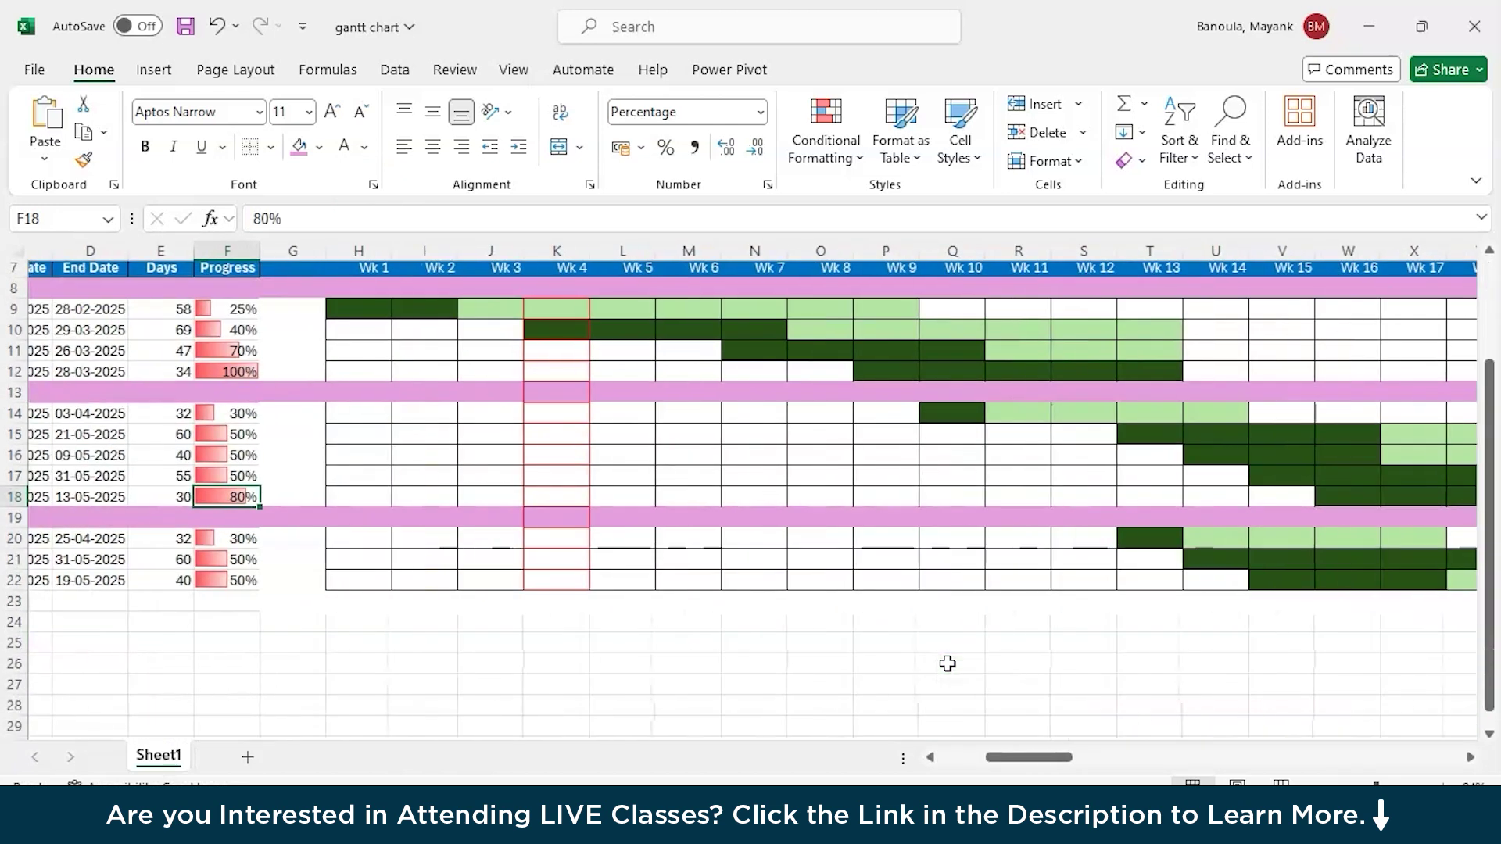
{"action": "scroll", "coordinate": [948, 664], "scroll_direction": "up", "scroll_amount": 2}
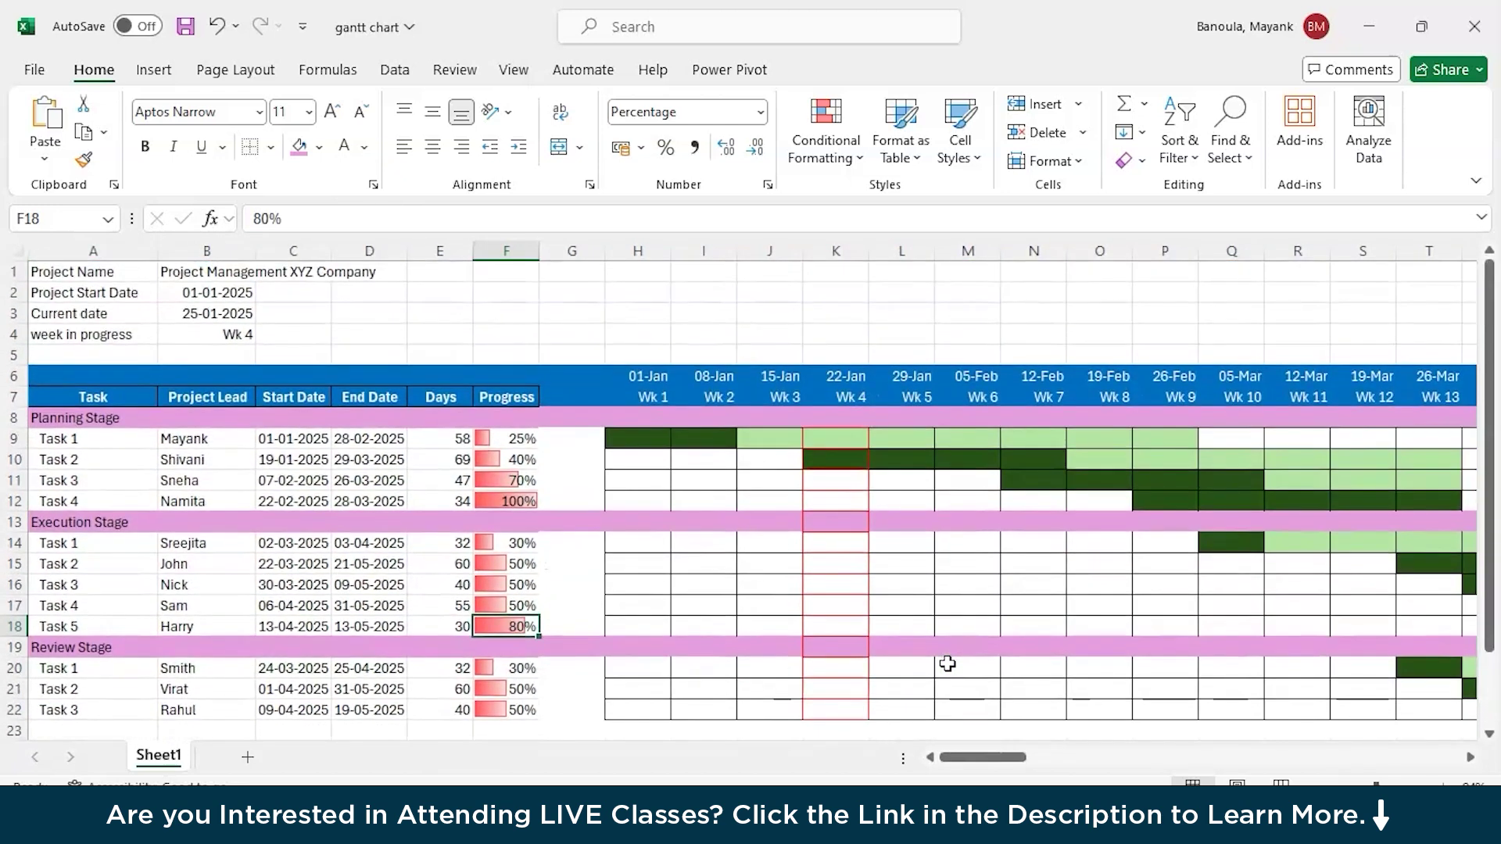